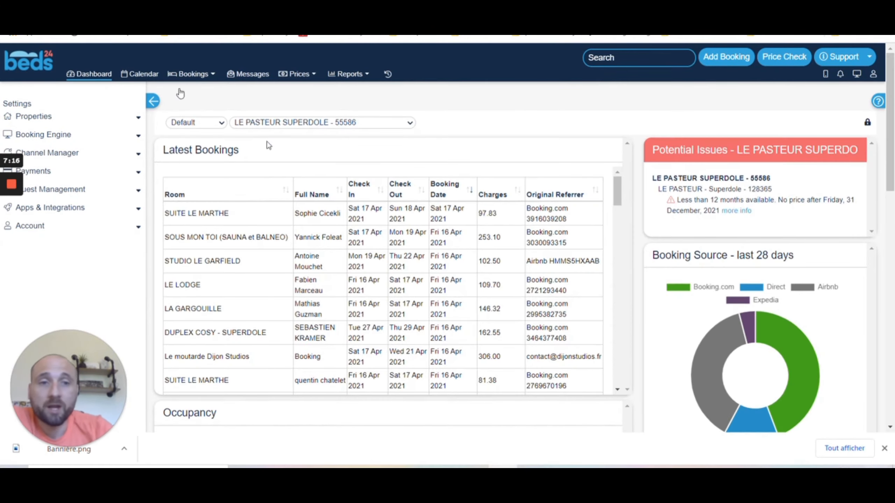
# Step: Look over the dashboard's latest bookings, booking sources, occupancy, Booking.com reviews, current guests, notes and news
pyautogui.scroll(-3, 252, 244)
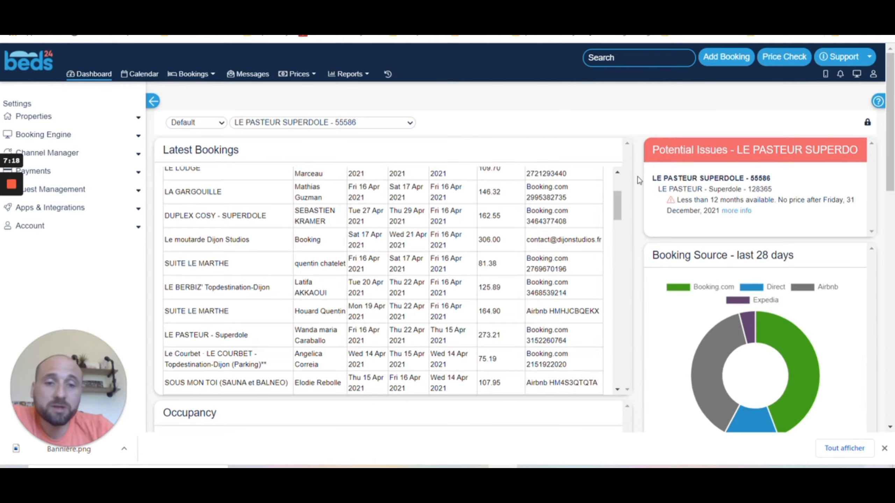
pyautogui.scroll(-3, 639, 180)
pyautogui.scroll(-5, 807, 176)
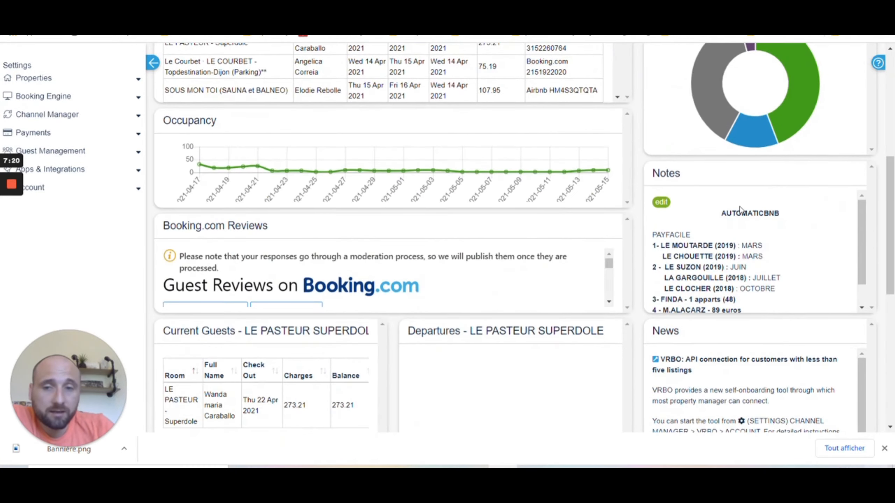
pyautogui.scroll(8, 740, 208)
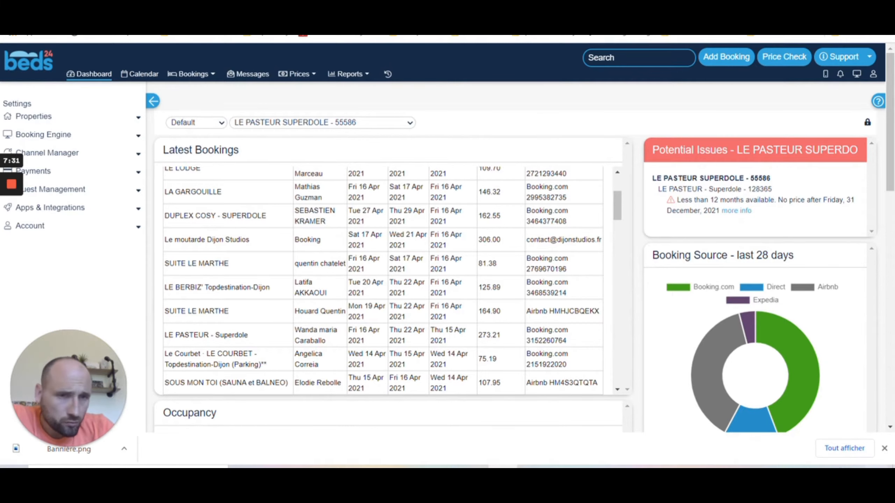
pyautogui.scroll(-1, 744, 176)
pyautogui.scroll(-1, 702, 282)
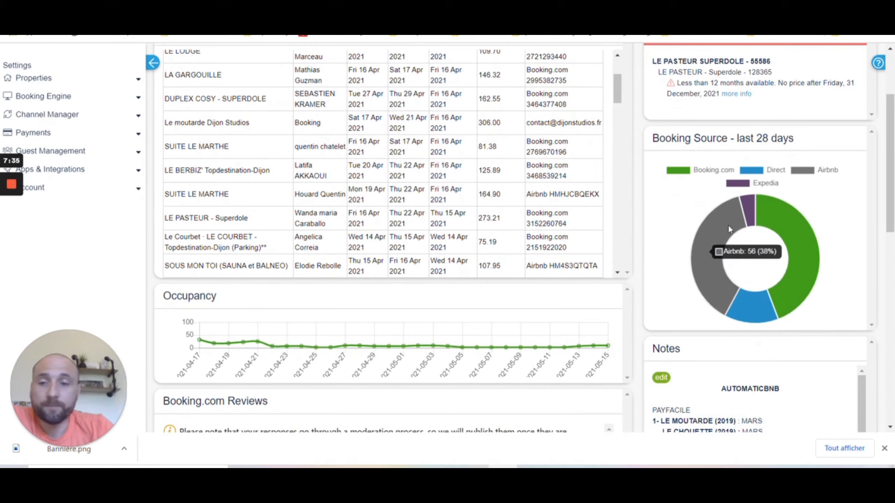
pyautogui.scroll(-1, 728, 224)
pyautogui.scroll(-3, 395, 271)
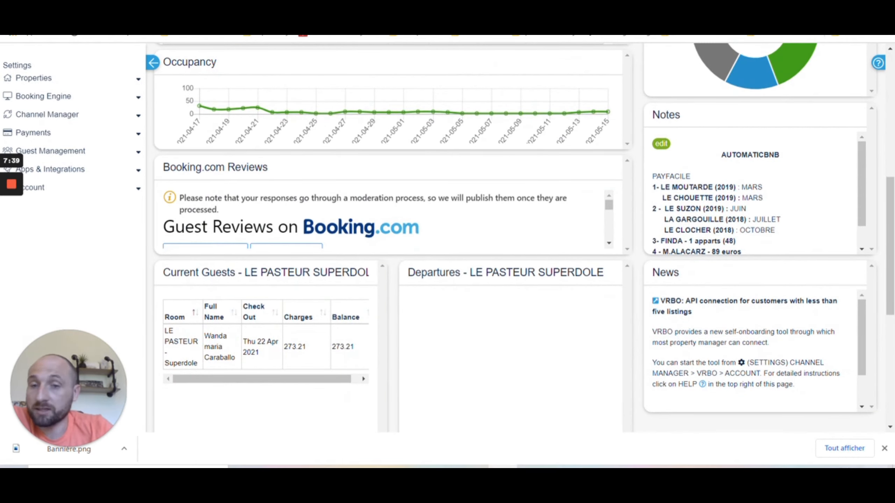
pyautogui.scroll(6, 229, 215)
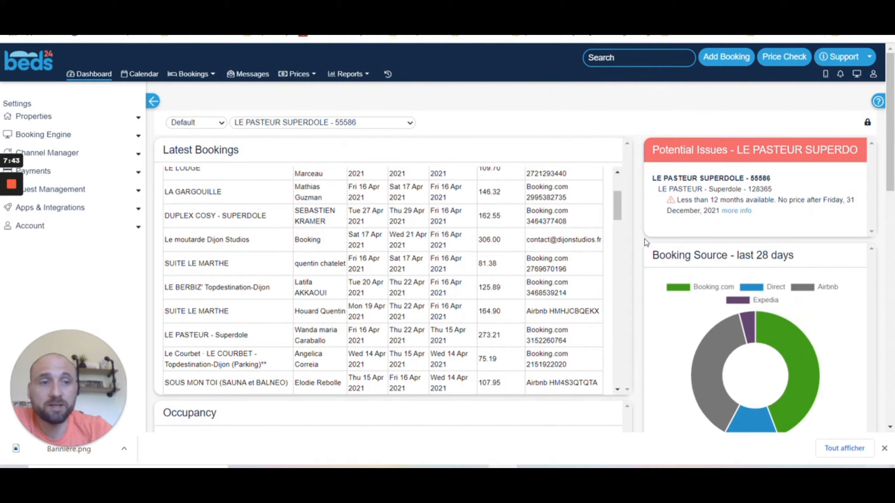
# Step: Open the booking calendar, set it to show all properties, and look through their availability, prices and bookings
pyautogui.click(140, 75)
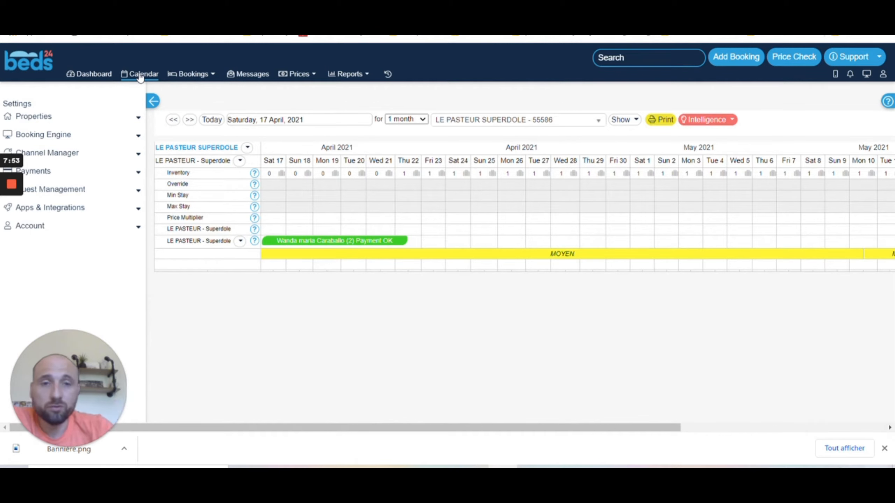
pyautogui.click(462, 122)
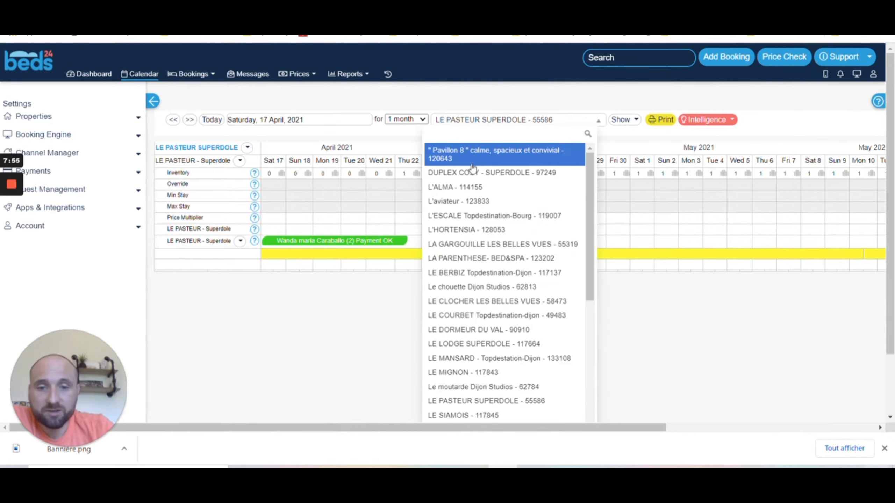
pyautogui.click(477, 102)
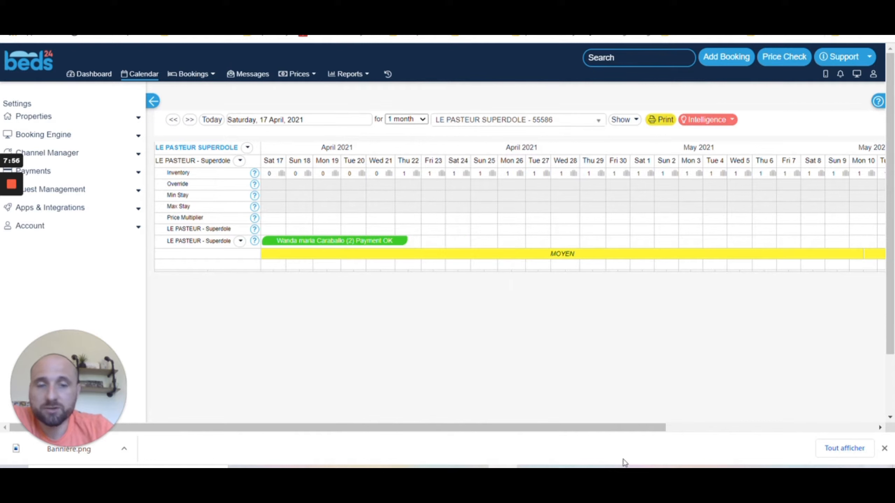
pyautogui.click(489, 120)
pyautogui.scroll(-4, 491, 275)
pyautogui.scroll(2, 491, 290)
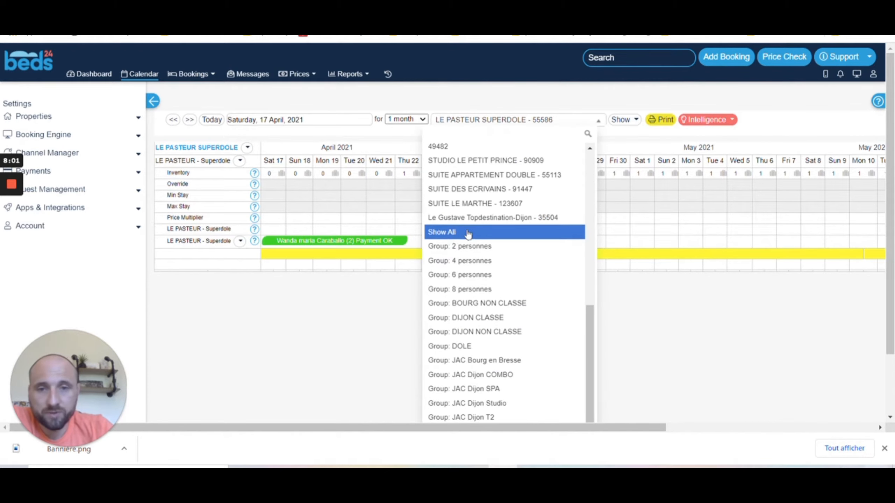
pyautogui.click(468, 233)
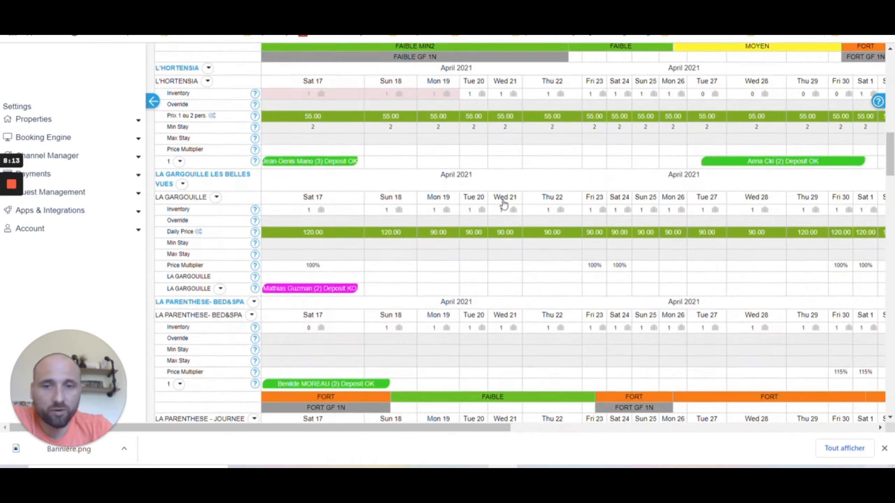
pyautogui.scroll(-10, 503, 198)
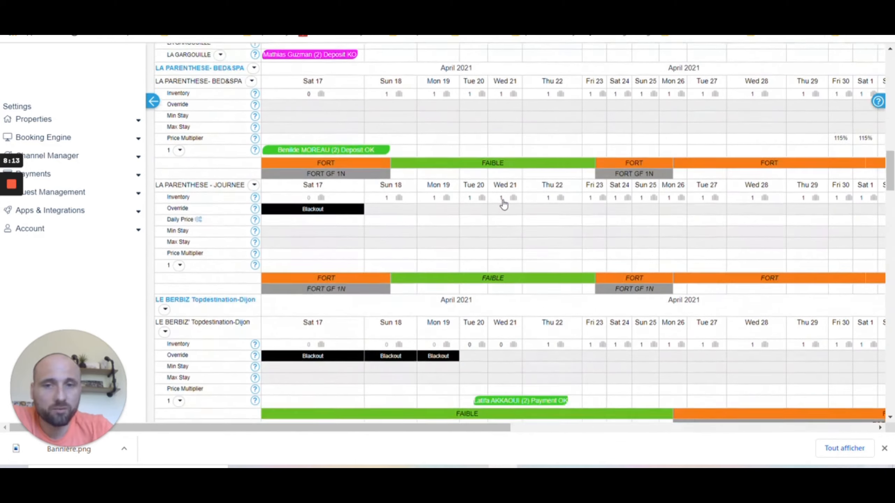
pyautogui.scroll(10, 539, 261)
pyautogui.scroll(10, 539, 257)
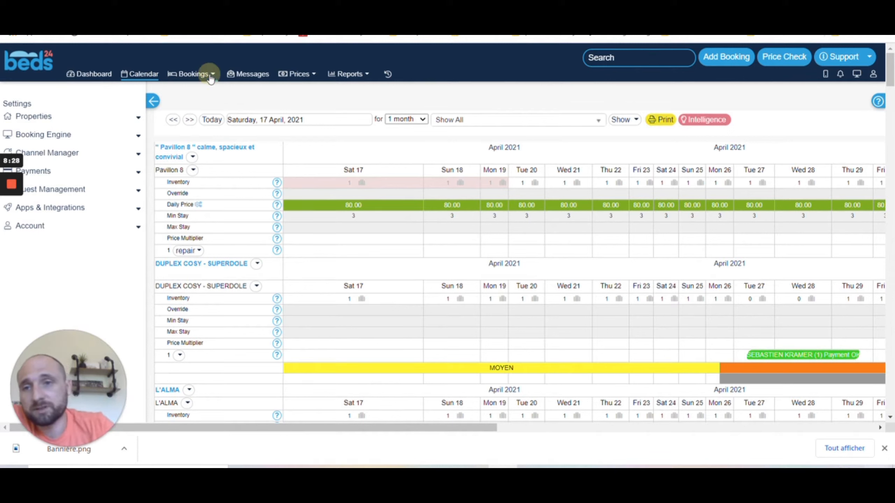
# Step: Open the guests list and look over the guest records and the available property and group filters
pyautogui.click(211, 76)
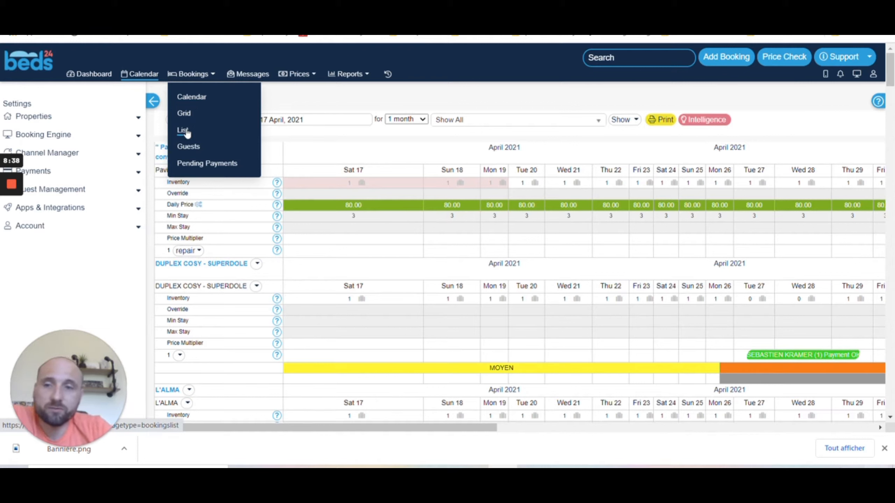
pyautogui.click(187, 148)
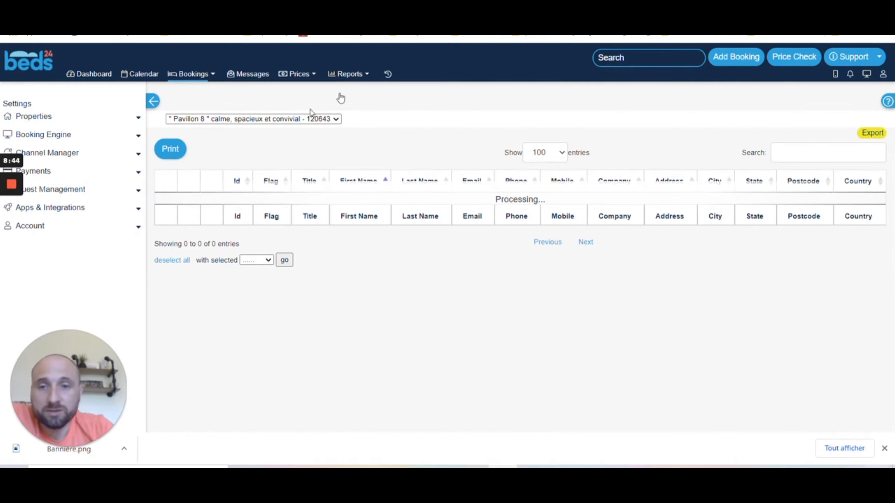
pyautogui.click(304, 120)
pyautogui.scroll(-10, 264, 251)
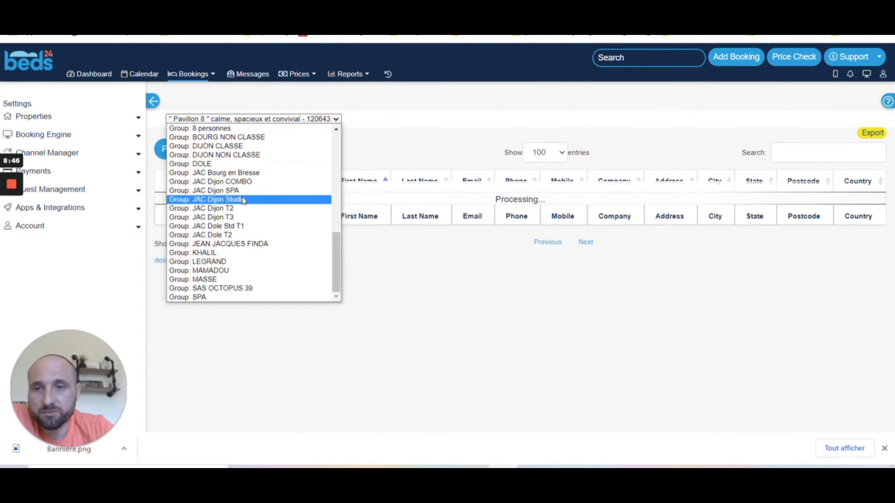
pyautogui.scroll(5, 235, 229)
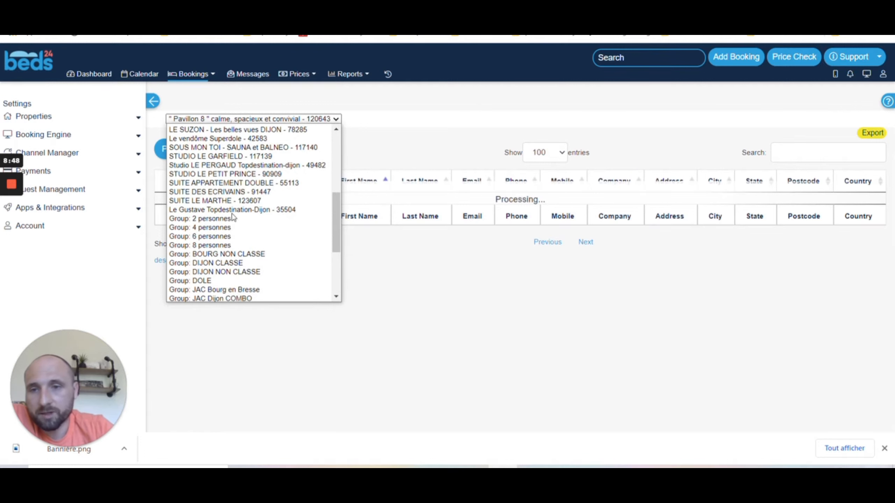
pyautogui.click(457, 138)
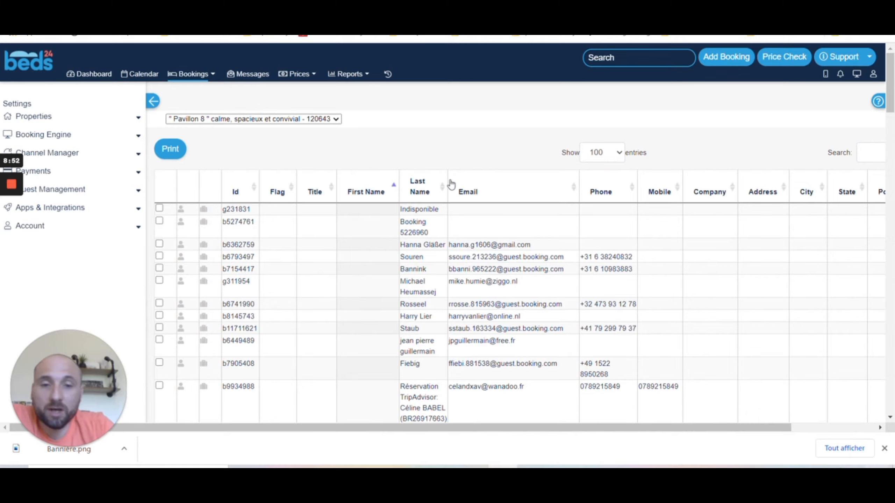
pyautogui.scroll(-15, 449, 197)
pyautogui.scroll(12, 458, 194)
pyautogui.scroll(3, 484, 186)
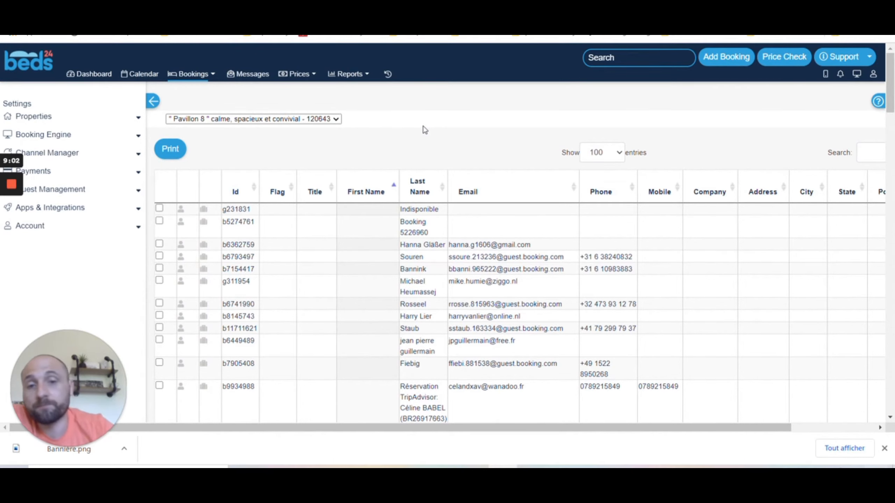
pyautogui.scroll(-15, 493, 192)
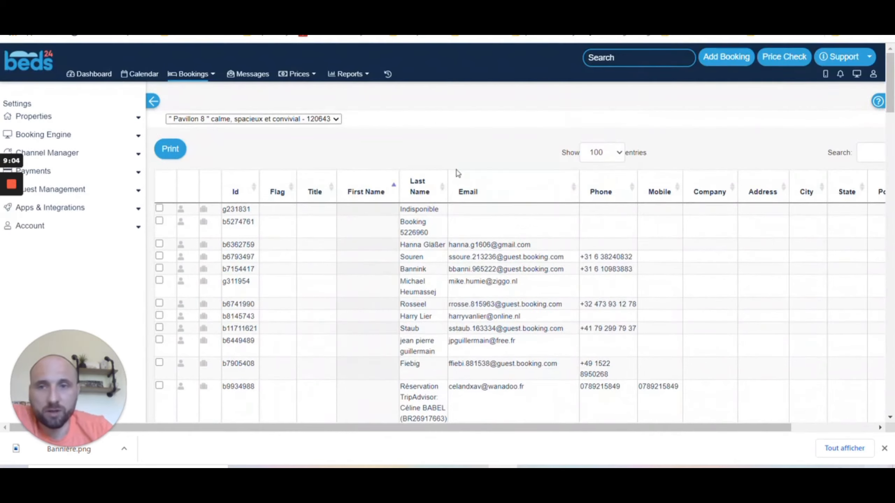
# Step: Open the guest messages and look through the message list
pyautogui.click(246, 74)
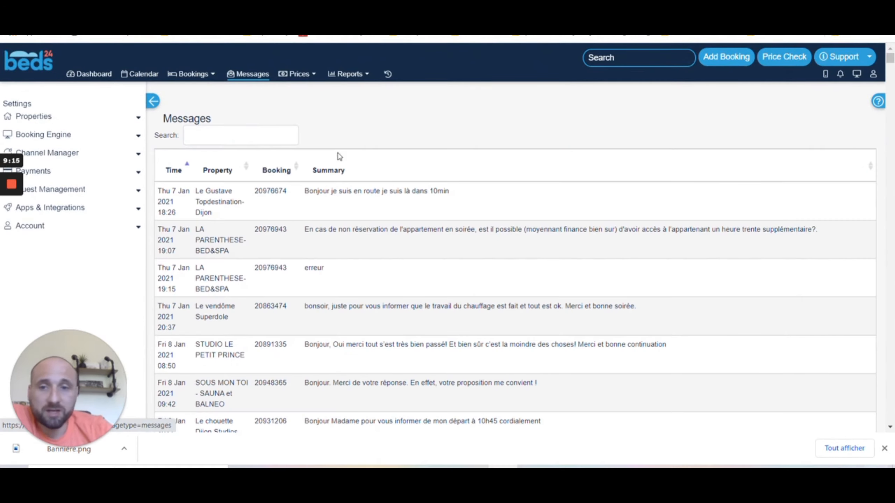
pyautogui.scroll(-15, 337, 204)
pyautogui.scroll(10, 333, 258)
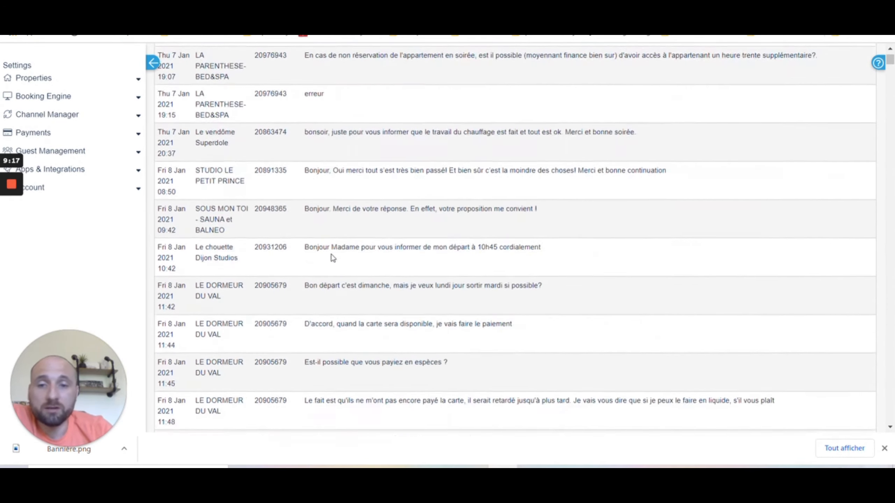
pyautogui.scroll(5, 333, 258)
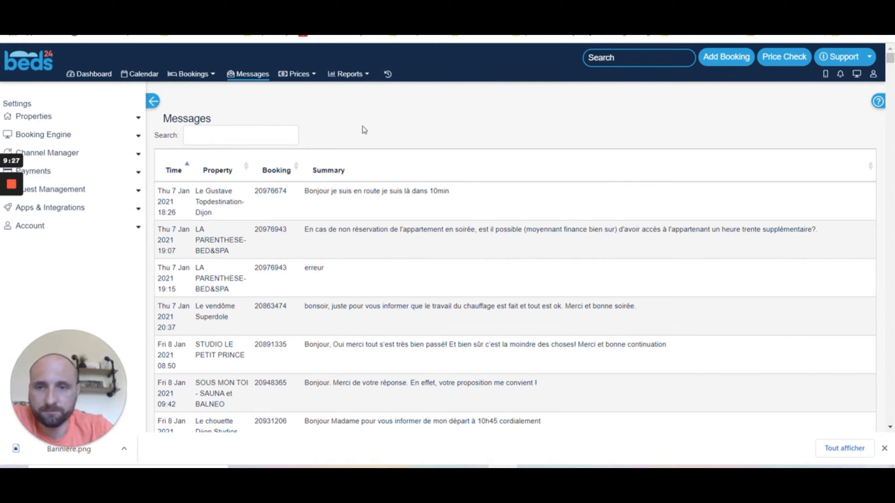
pyautogui.click(311, 75)
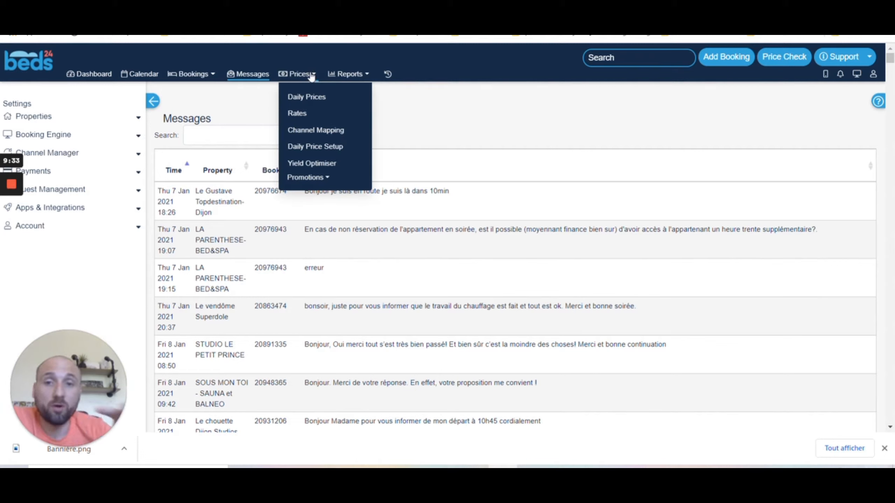
pyautogui.click(366, 76)
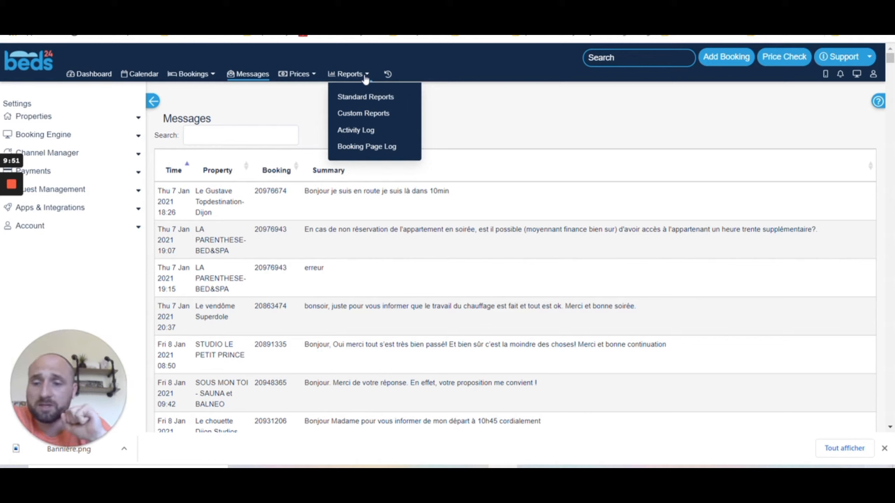
# Step: Filter the properties by "mans" and open the property description of LE MANSARD - Topdestation-Dijon
pyautogui.click(42, 115)
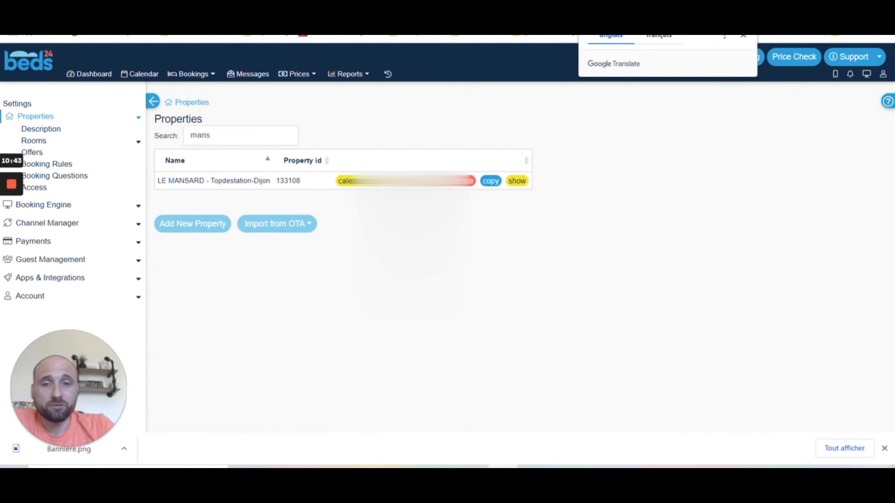
pyautogui.click(410, 181)
pyautogui.click(413, 181)
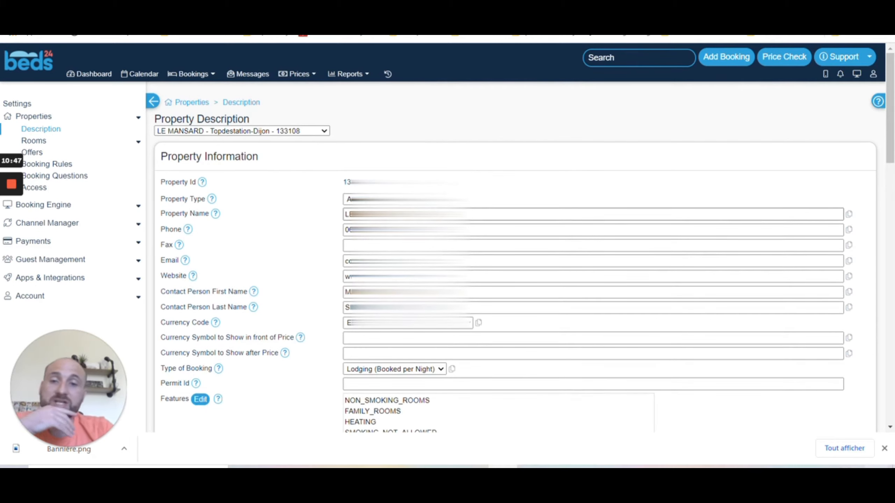
# Step: Examine LE MANSARD's property information, going through the property name, phone, email and website fields
pyautogui.scroll(-2, 220, 172)
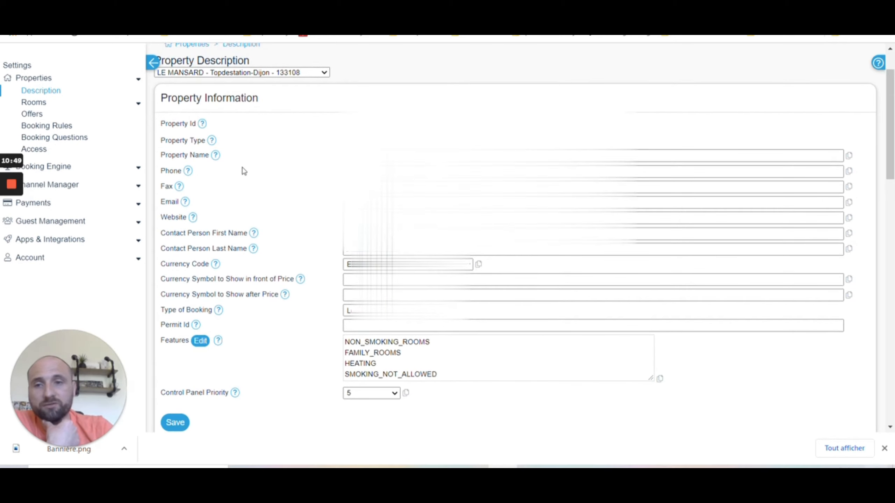
pyautogui.click(423, 156)
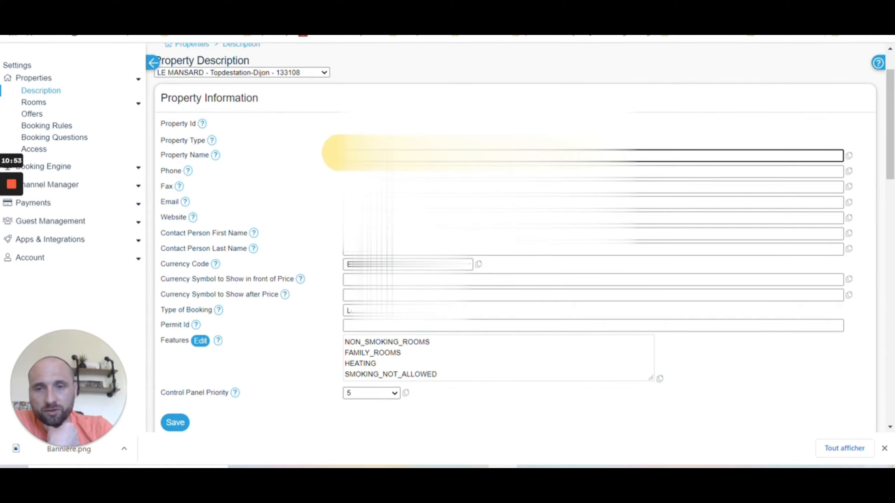
pyautogui.press('Tab')
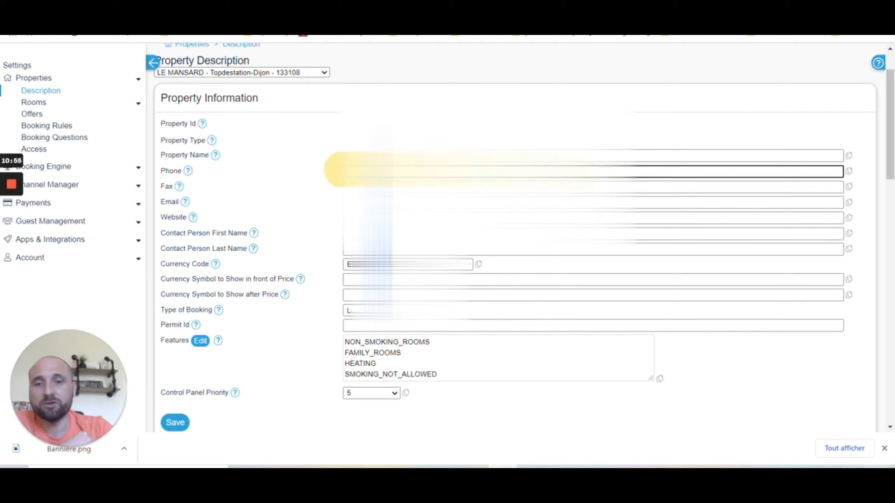
pyautogui.scroll(-1, 366, 173)
pyautogui.click(367, 144)
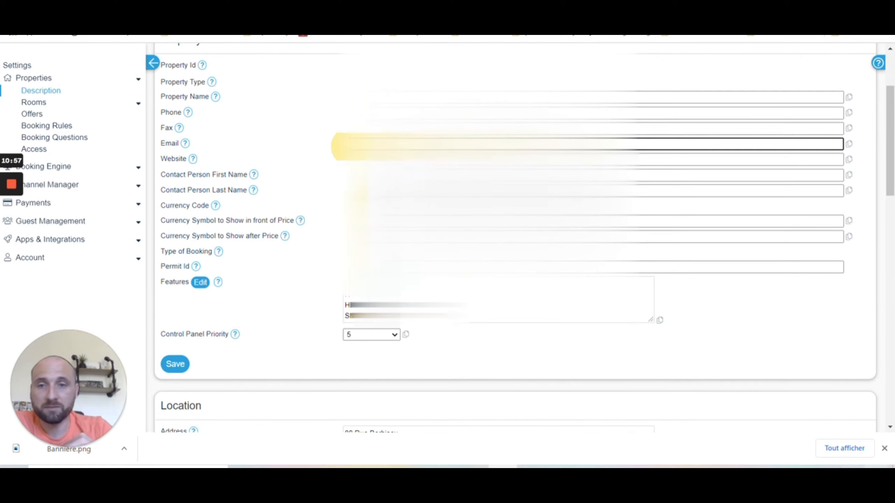
pyautogui.press('Tab')
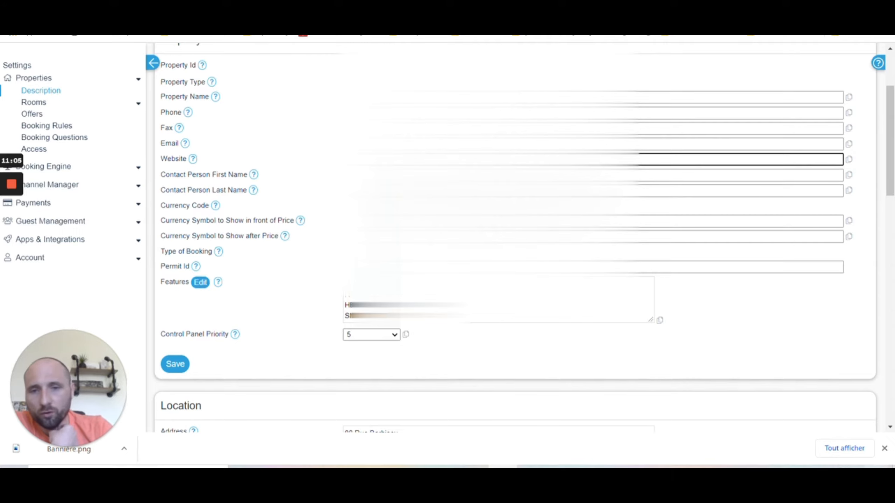
# Step: Examine the Location section of LE MANSARD's description, going through the address, city and postcode fields
pyautogui.scroll(-6, 328, 232)
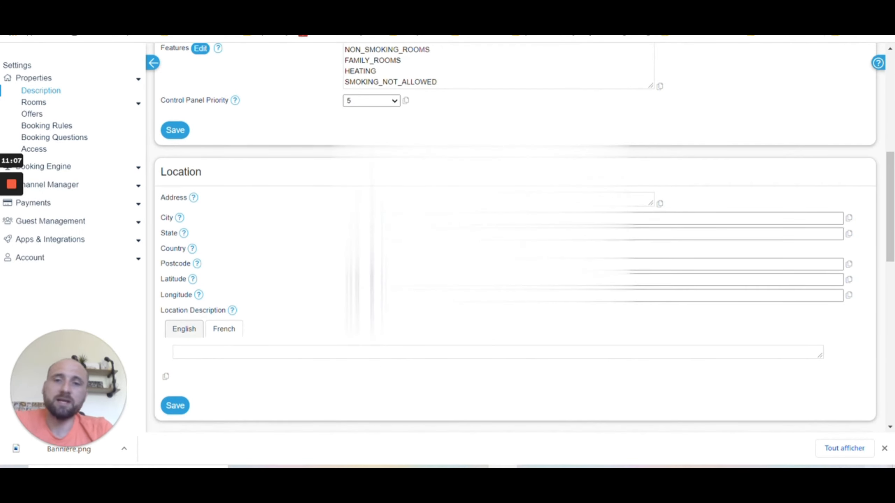
pyautogui.moveTo(398, 201)
pyautogui.mouseDown()
pyautogui.moveTo(311, 201)
pyautogui.moveTo(319, 219)
pyautogui.mouseUp()
pyautogui.click(344, 215)
pyautogui.click(320, 219)
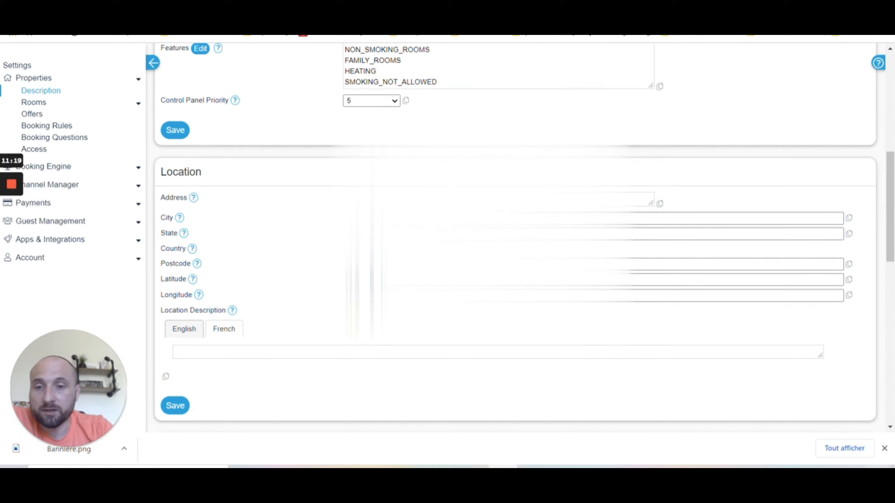
pyautogui.moveTo(372, 264); pyautogui.dragTo(338, 257)
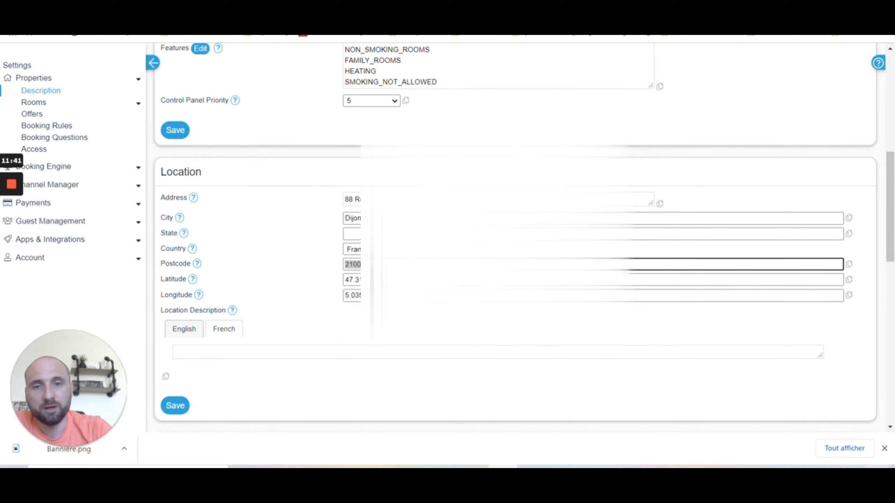
# Step: Search Google for "latitude longitude", open the Coordonnées GPS site and look at its form for getting an address's GPS coordinates
pyautogui.hotkey('ctrl', 't')
pyautogui.write('latitude')
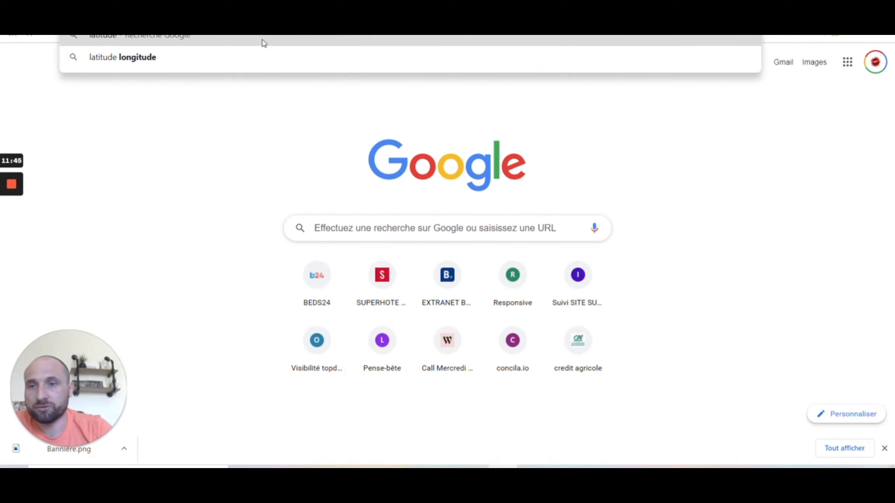
pyautogui.click(168, 64)
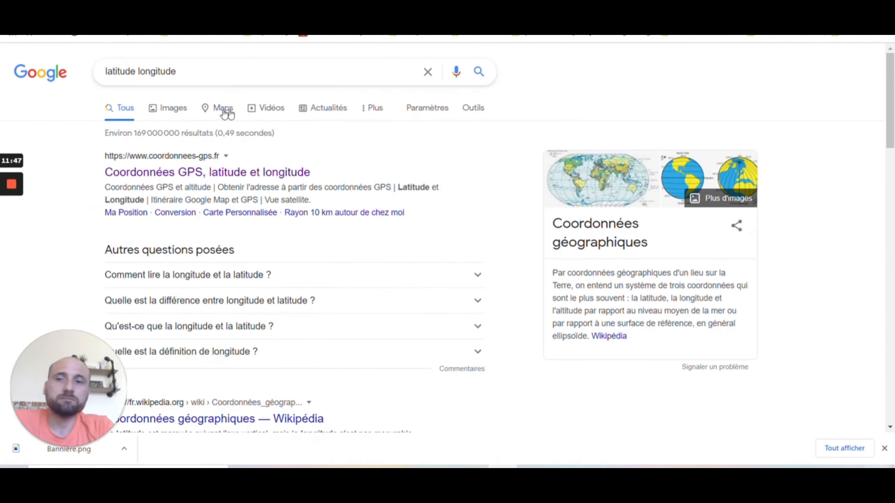
pyautogui.click(172, 174)
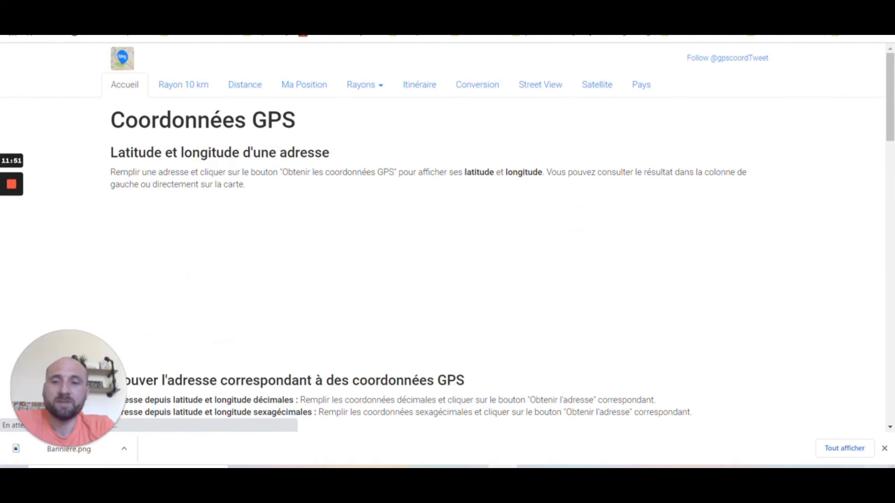
pyautogui.scroll(-10, 172, 180)
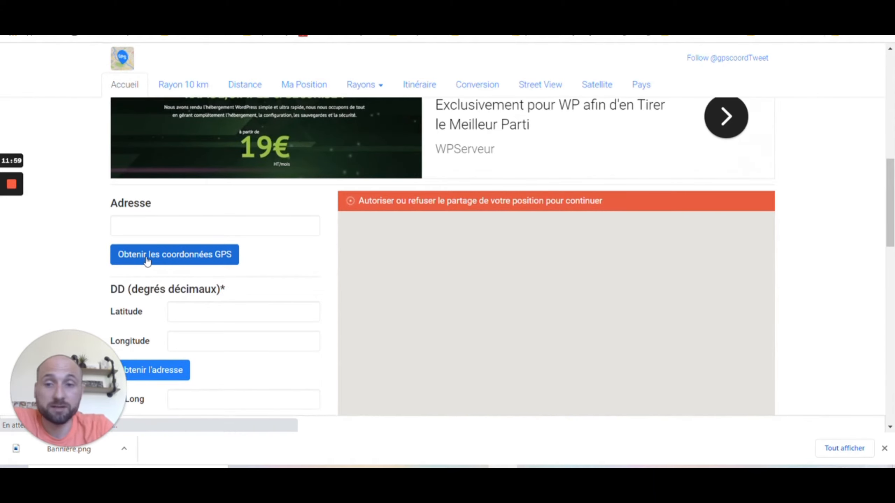
pyautogui.scroll(-1, 152, 294)
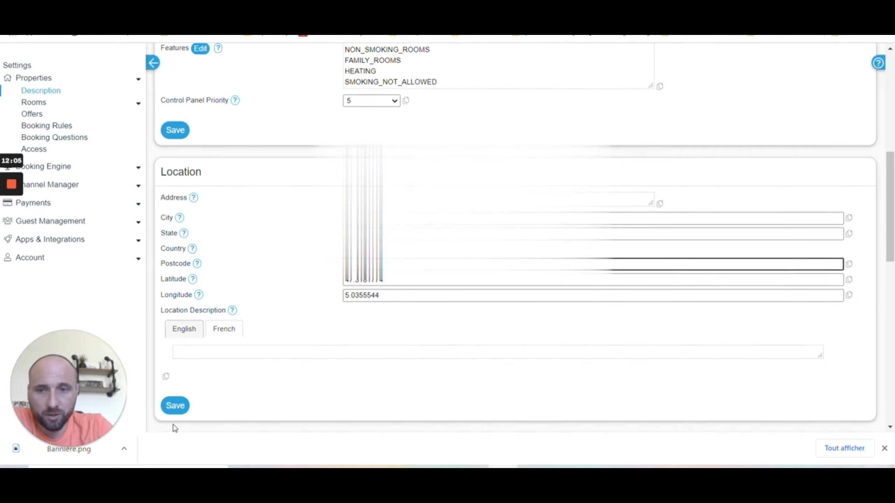
# Step: Save LE MANSARD's Location section in Beds24 and open the room Le mansard Topdestination-dijon for editing
pyautogui.click(173, 409)
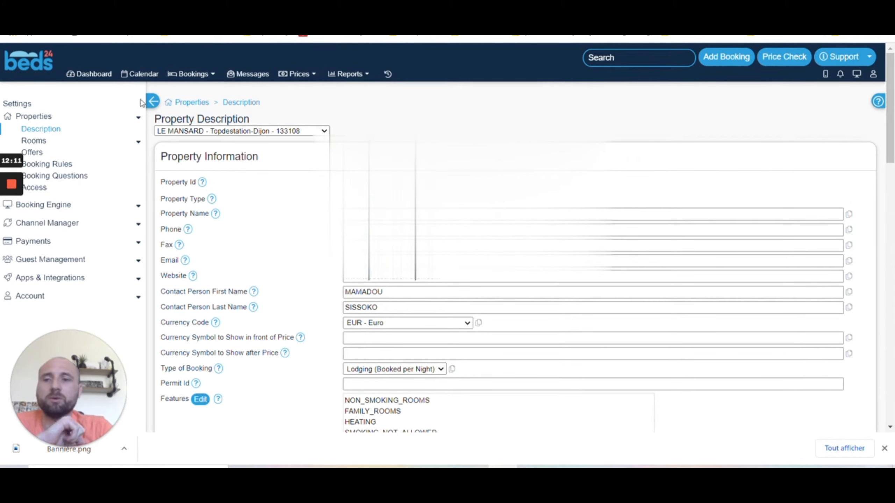
pyautogui.click(41, 142)
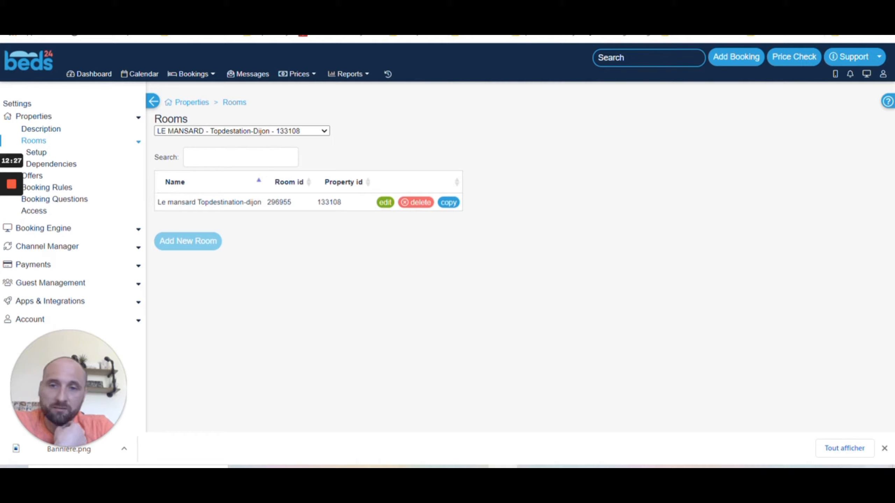
pyautogui.moveTo(263, 204); pyautogui.dragTo(160, 207)
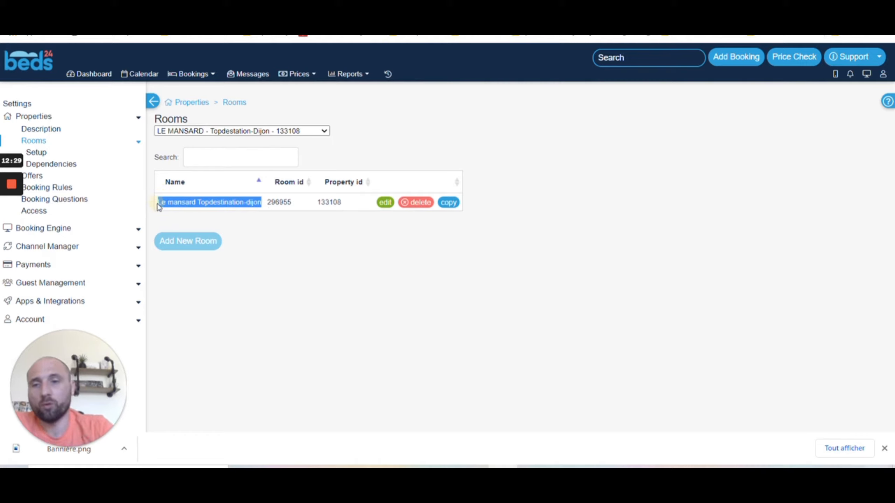
pyautogui.click(385, 204)
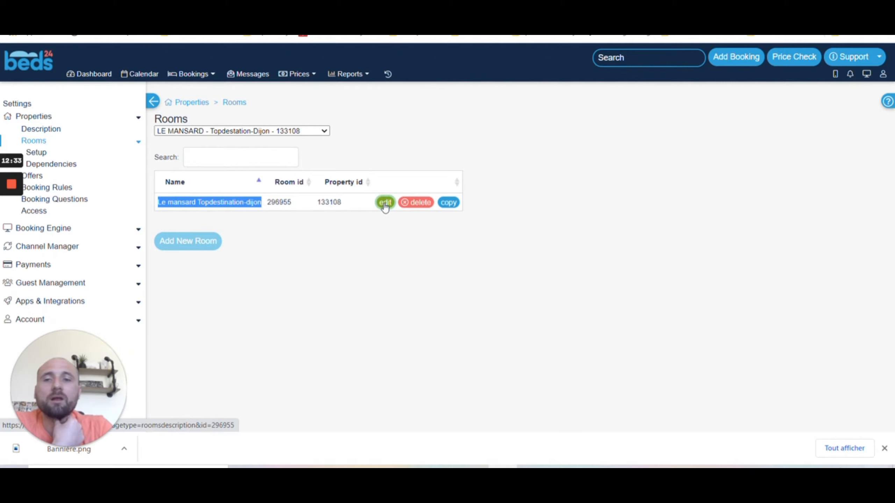
# Step: Examine the room's Configuration section, going through the name, guest limits, minimum price and minimum stay options
pyautogui.moveTo(479, 198); pyautogui.dragTo(327, 198)
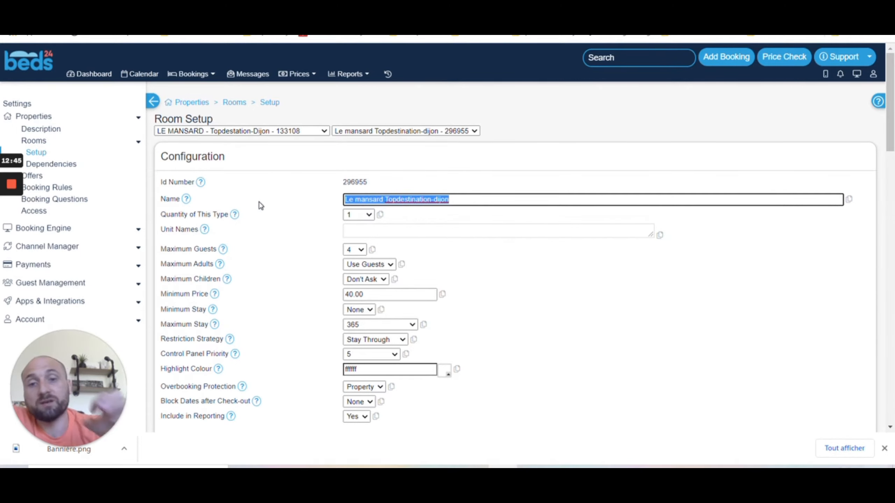
pyautogui.scroll(-2, 338, 208)
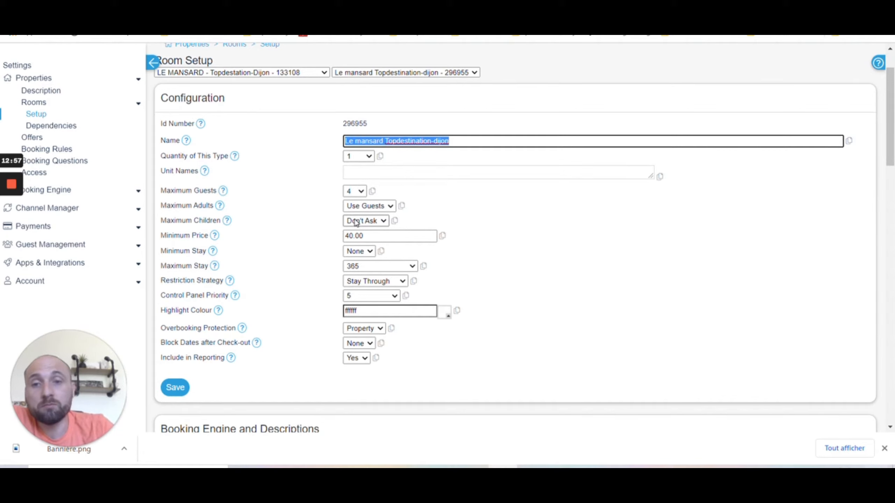
pyautogui.scroll(-2, 356, 222)
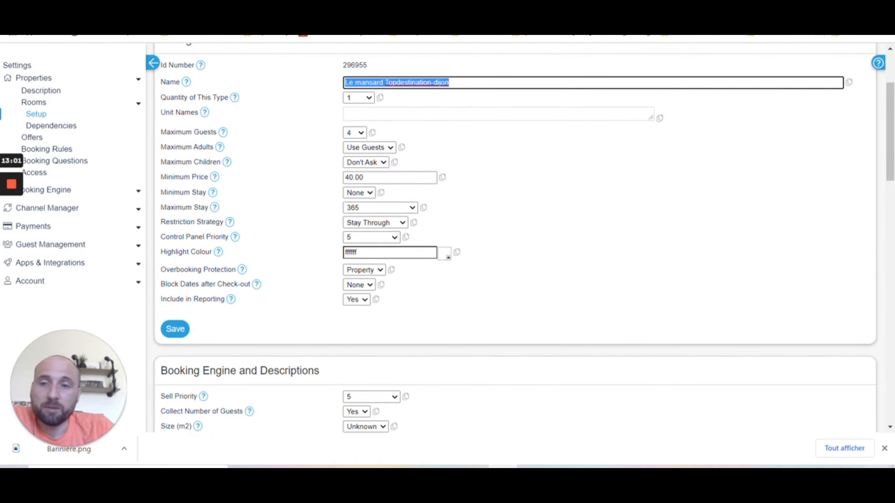
pyautogui.scroll(2, 380, 194)
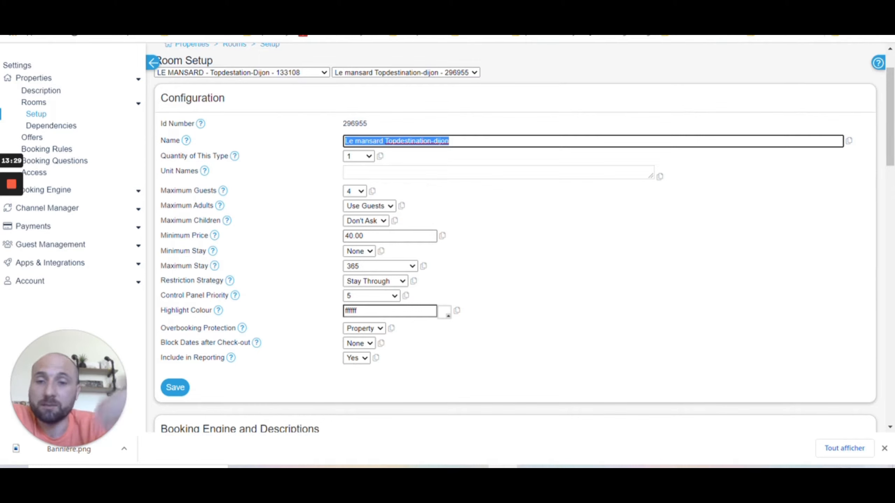
pyautogui.click(350, 249)
pyautogui.moveTo(363, 234); pyautogui.dragTo(335, 233)
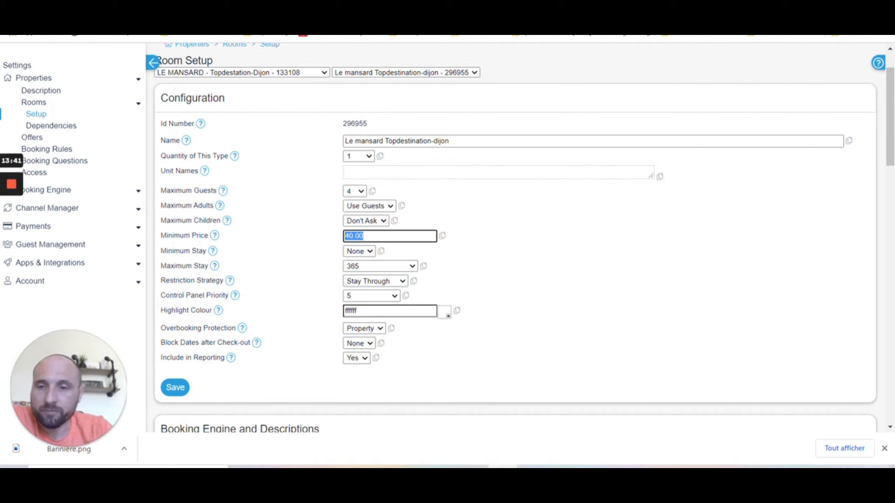
pyautogui.click(358, 251)
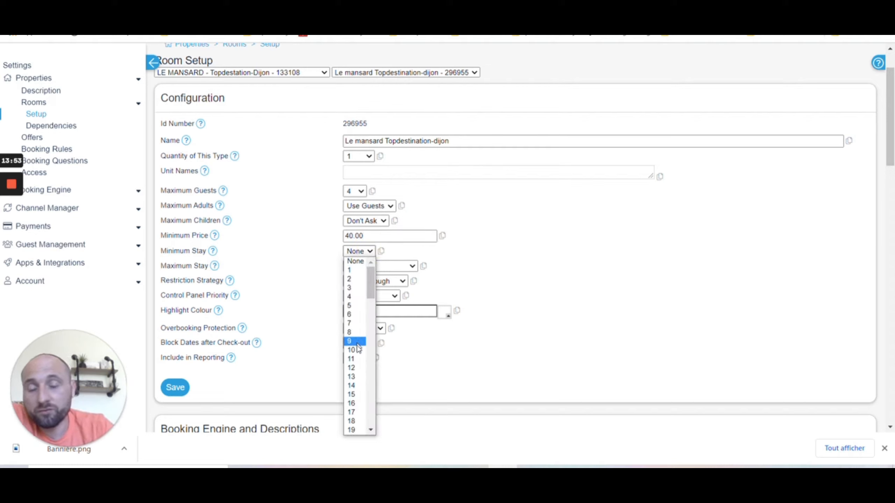
pyautogui.click(549, 242)
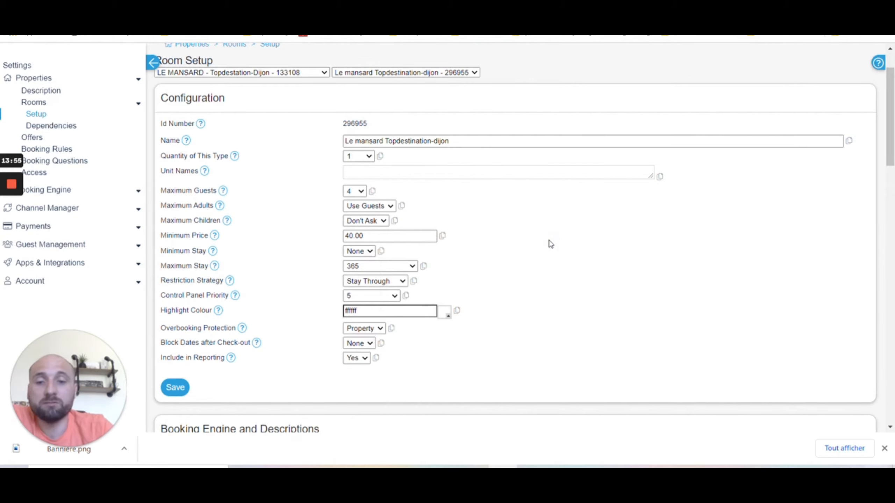
# Step: Go through the remaining Room Setup sections, save the room settings and dismiss the translation popup
pyautogui.scroll(-3, 534, 239)
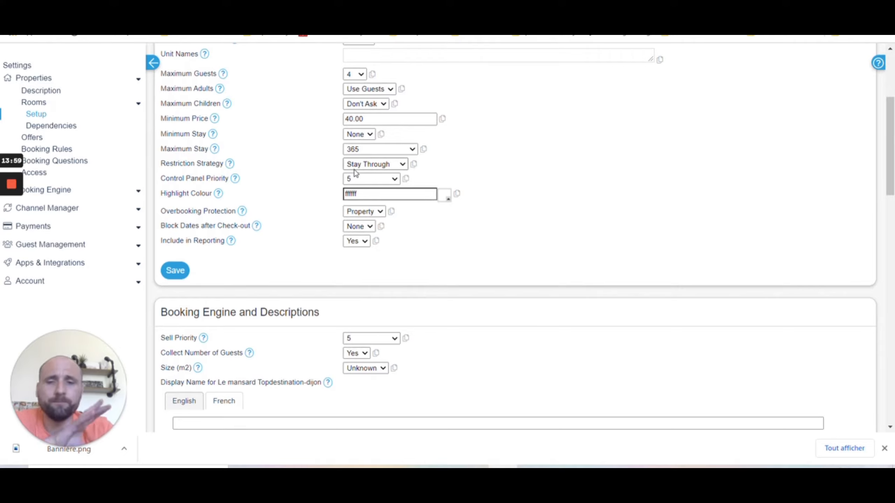
pyautogui.scroll(-12, 355, 173)
pyautogui.scroll(-9, 354, 168)
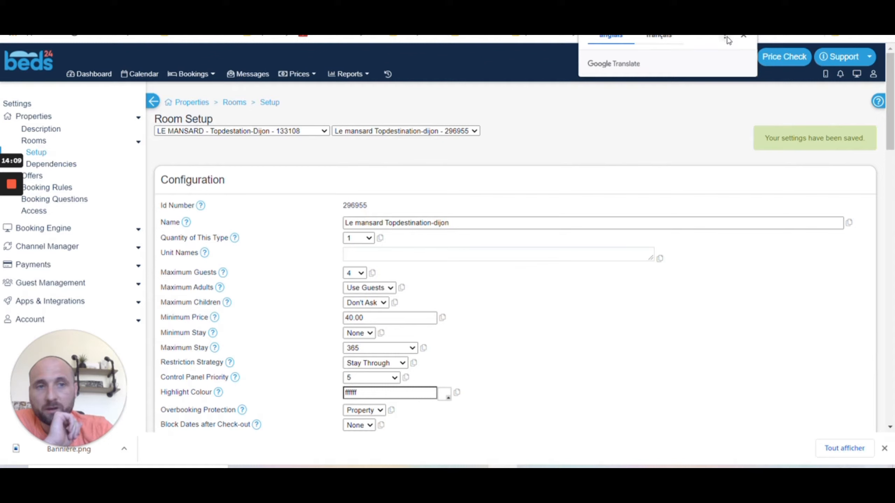
pyautogui.click(743, 36)
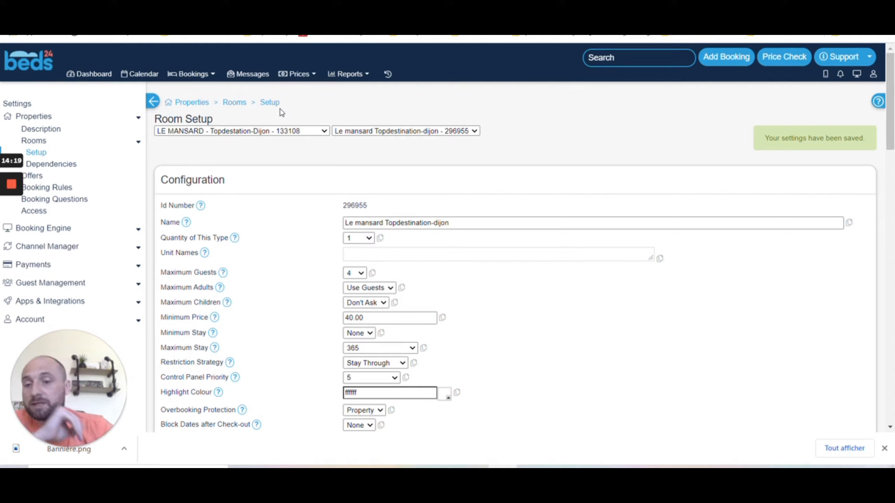
# Step: Open the AirBnB accounts page of the Channel Manager settings
pyautogui.moveTo(12, 191)
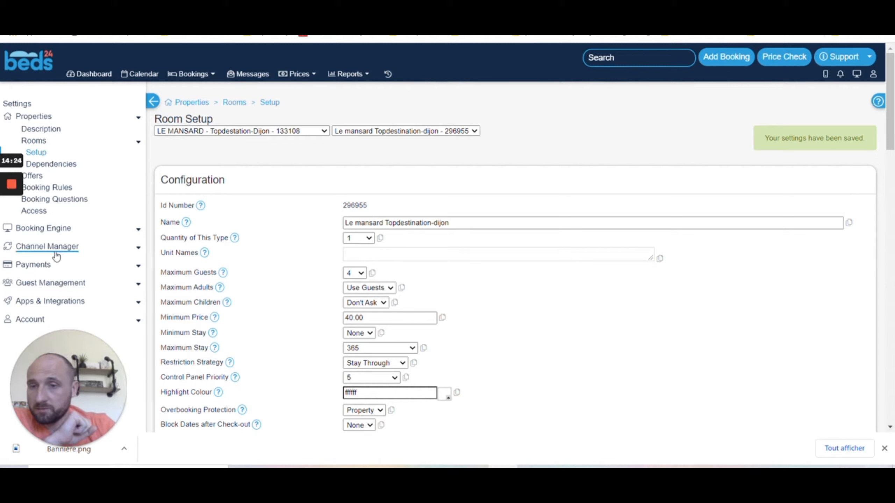
pyautogui.click(137, 249)
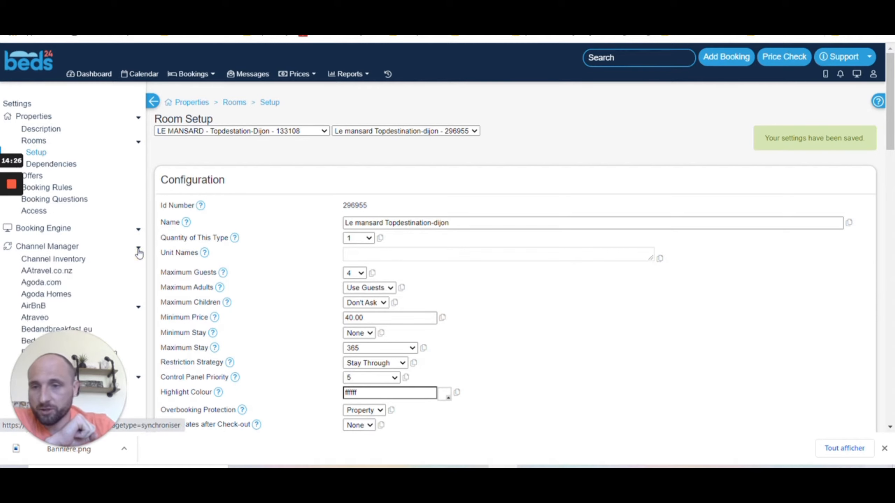
pyautogui.scroll(-2, 135, 249)
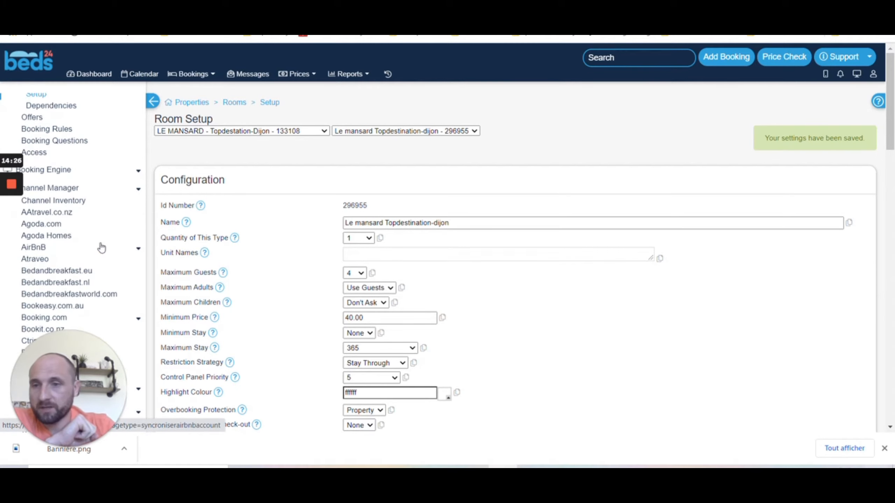
pyautogui.click(34, 248)
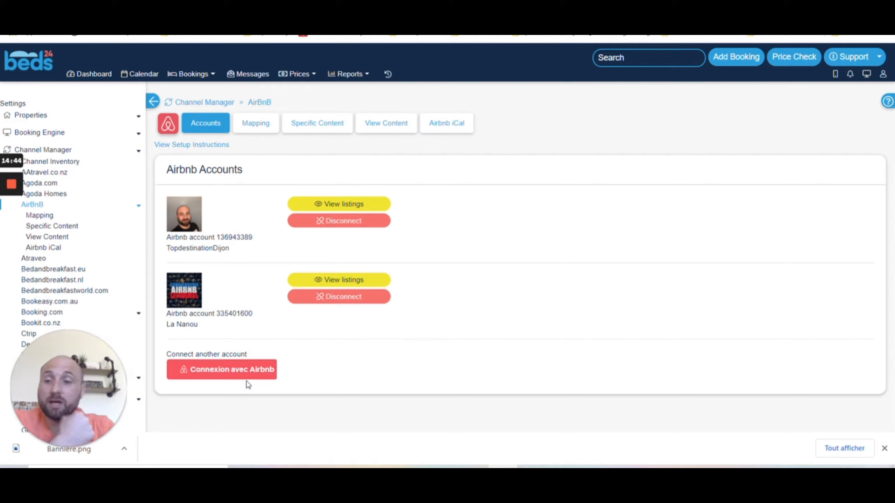
# Step: Try to connect another Airbnb account, reviewing the requested permissions, accepting Airbnb's additional terms and authorising Beds24
pyautogui.click(231, 379)
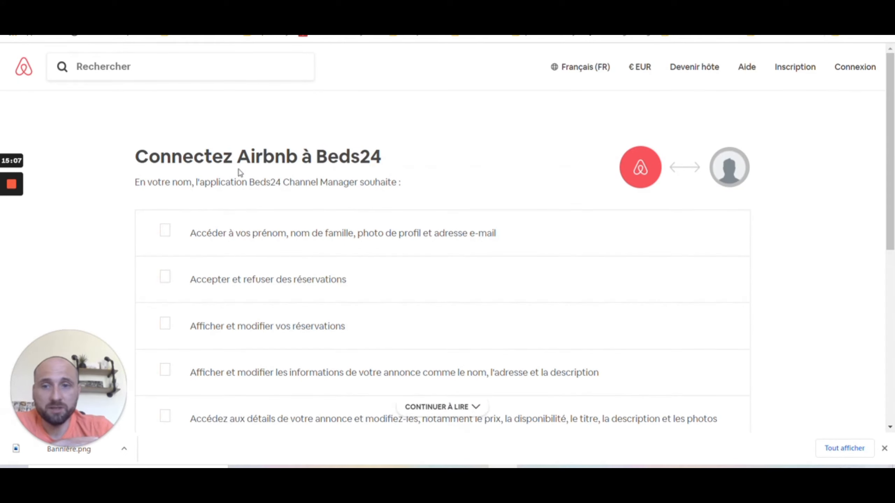
pyautogui.scroll(-8, 324, 198)
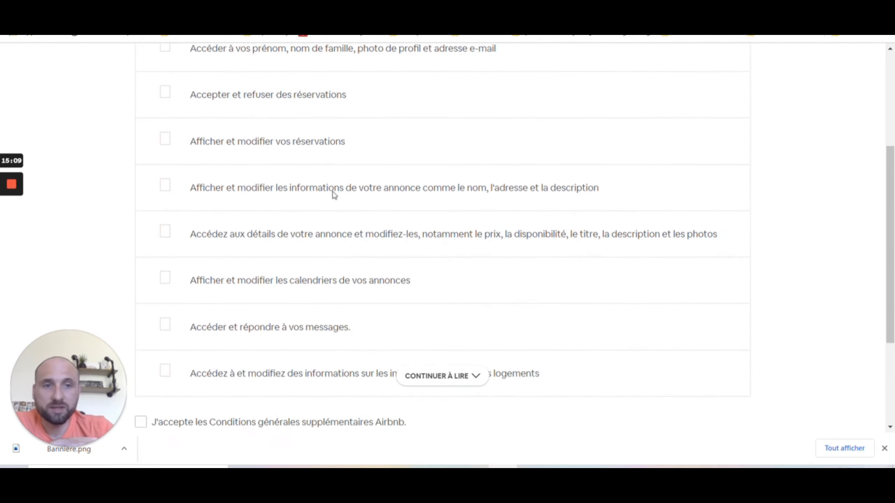
pyautogui.click(141, 266)
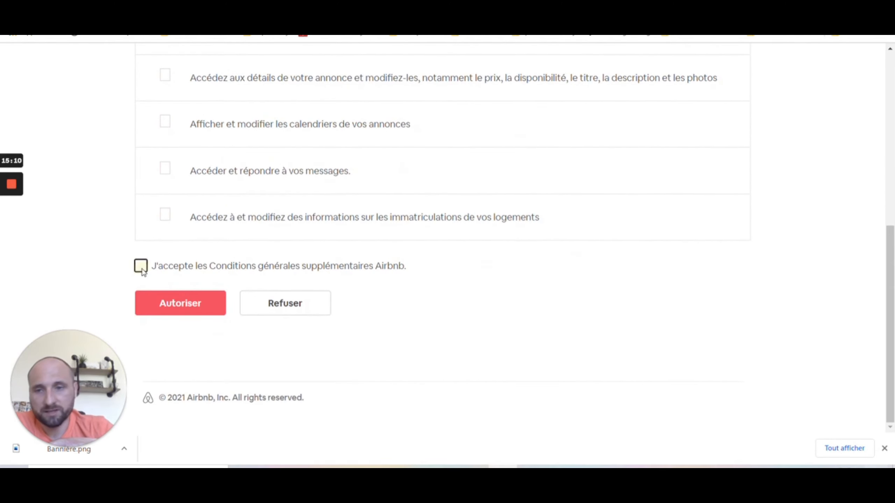
pyautogui.click(164, 310)
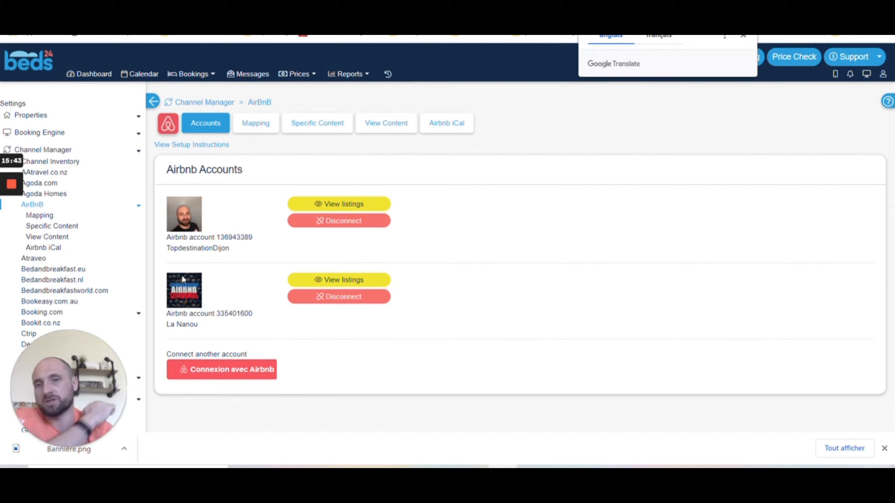
# Step: Open LE MANSARD's Airbnb mapping and disconnect the room Le mansard Topdestination-dijon from its Airbnb listing
pyautogui.click(255, 131)
pyautogui.click(254, 132)
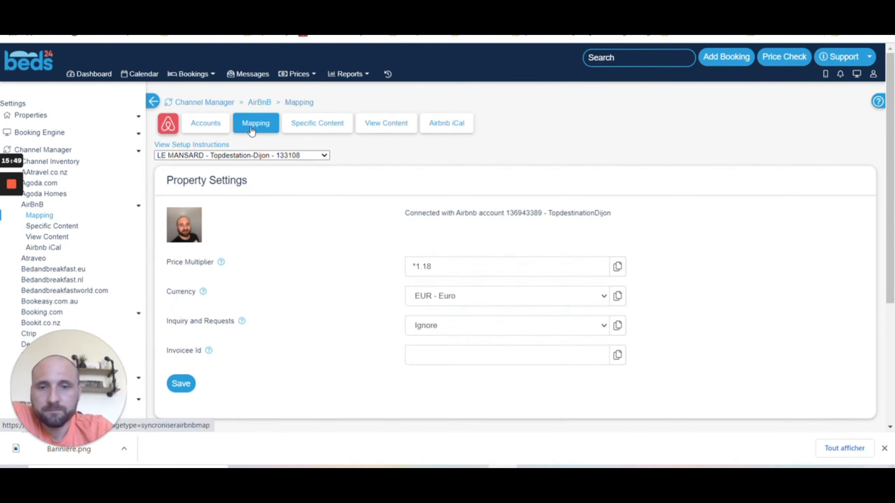
pyautogui.scroll(-5, 251, 131)
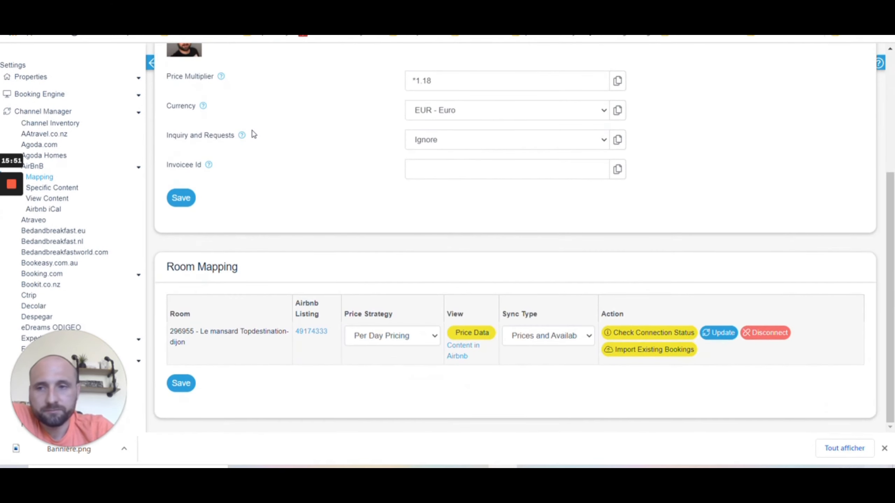
pyautogui.click(774, 333)
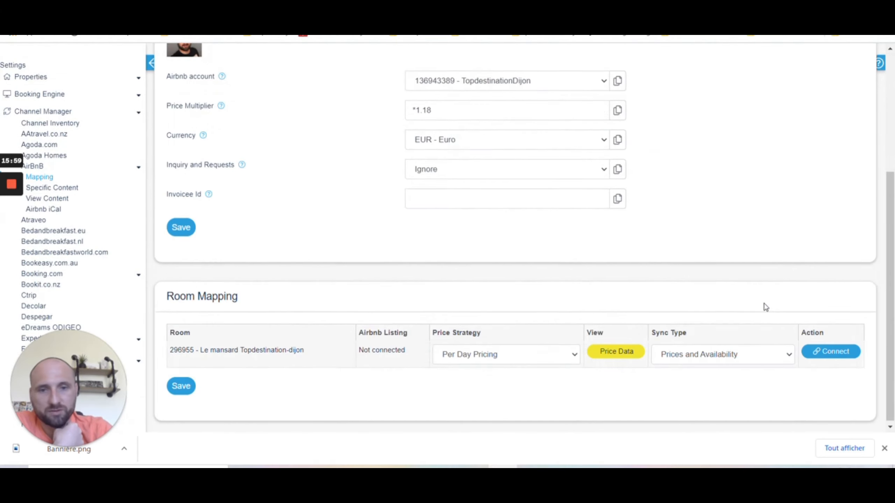
# Step: Switch LE MANSARD's Airbnb account to Not connected and back to TopdestinationDijon, and review the Room Mapping section
pyautogui.scroll(5, 705, 250)
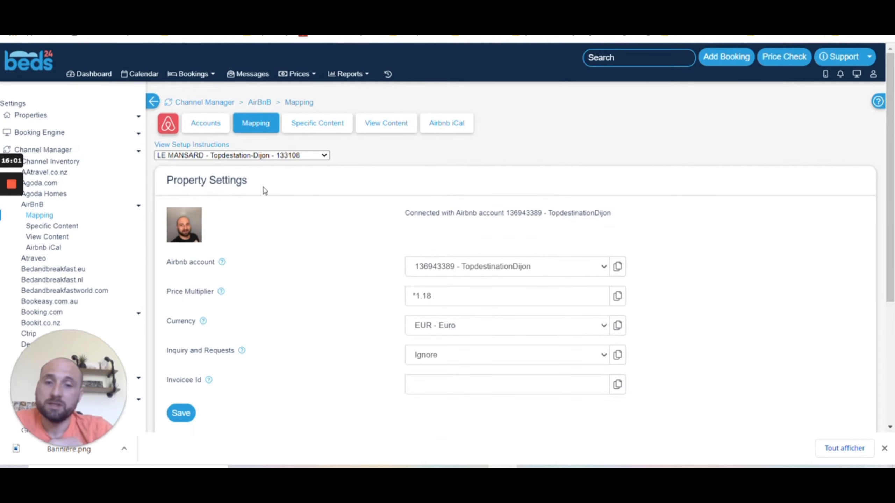
pyautogui.moveTo(171, 262); pyautogui.dragTo(210, 262)
pyautogui.click(429, 265)
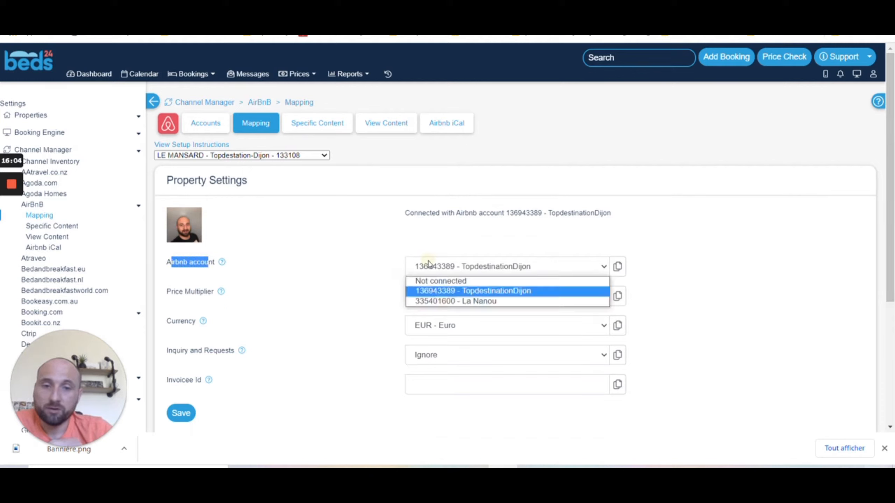
pyautogui.click(431, 282)
pyautogui.click(428, 266)
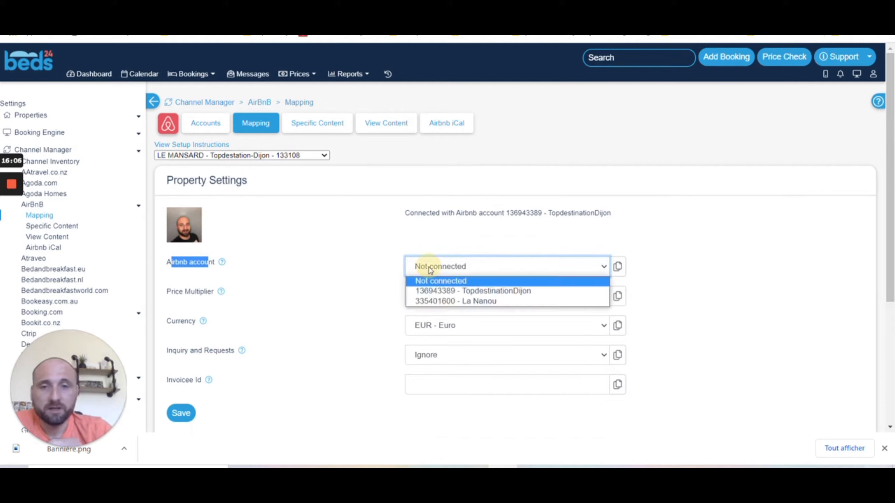
pyautogui.click(429, 296)
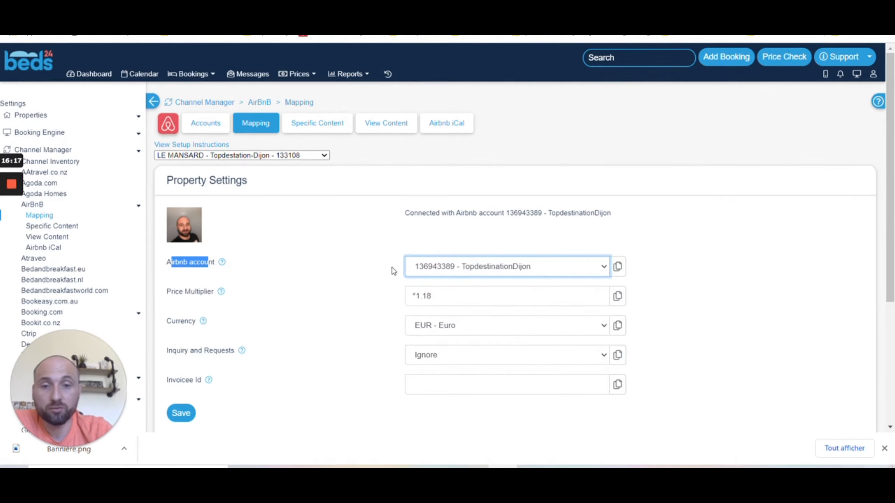
pyautogui.scroll(-5, 394, 270)
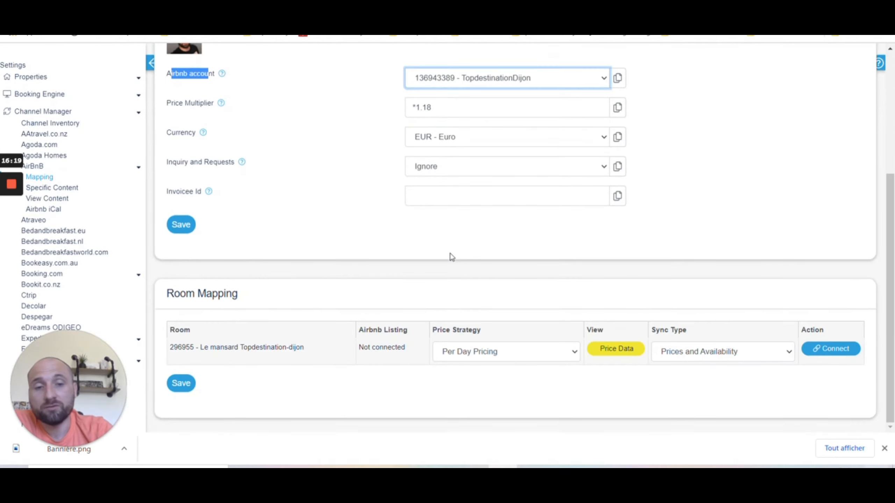
# Step: Connect the room Le mansard Topdestination-dijon to the Airbnb listing LE MANSARD TOPDESTINATION-DIJON and save the room mapping
pyautogui.click(821, 353)
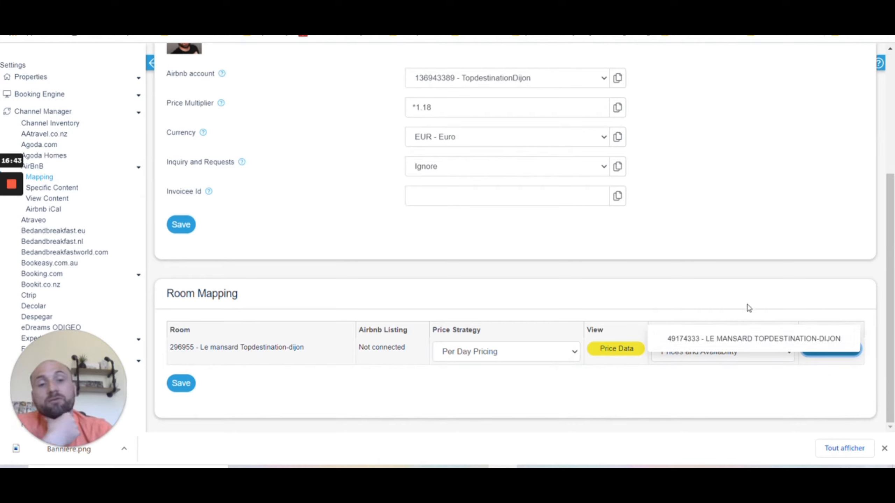
pyautogui.click(744, 340)
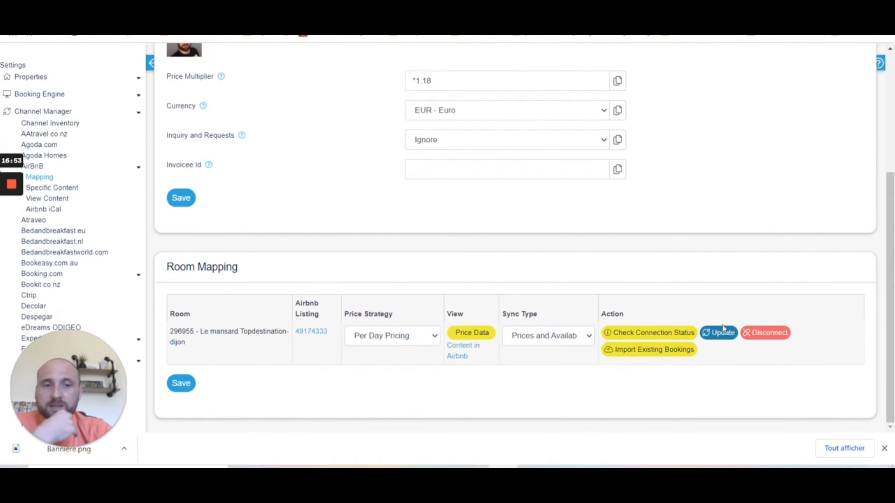
pyautogui.click(181, 387)
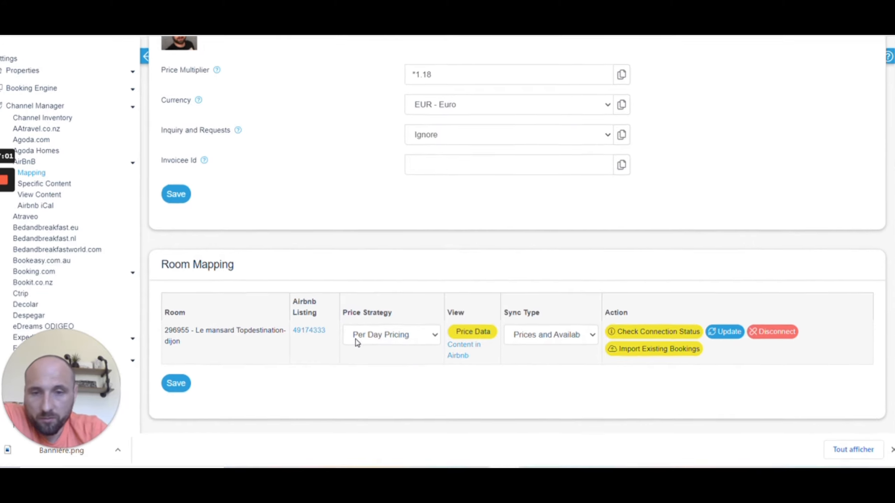
# Step: Keep Per Day Pricing as the room's price strategy, import its existing Airbnb bookings and return to the mapping
pyautogui.click(417, 315)
pyautogui.click(414, 316)
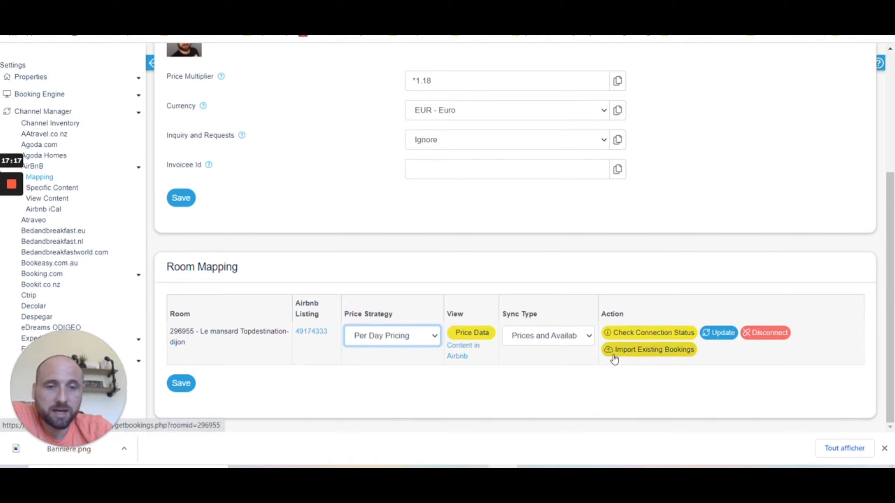
pyautogui.click(655, 360)
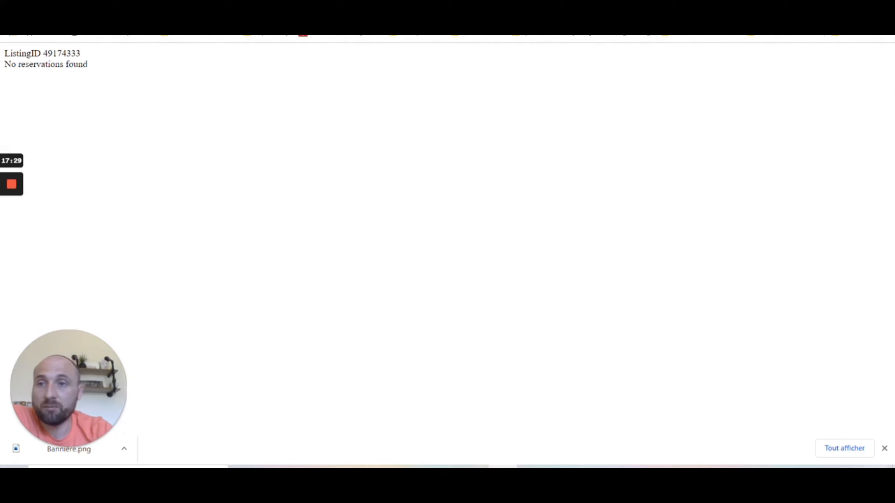
pyautogui.hotkey('ctrl', 'w')
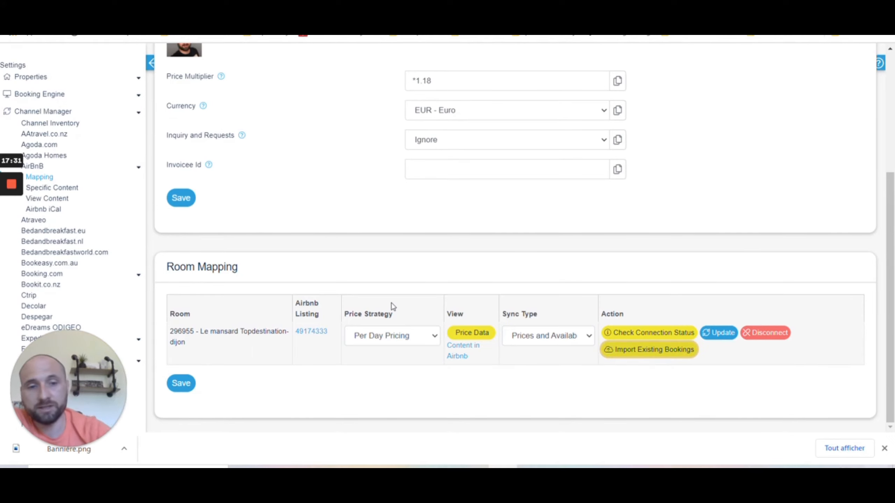
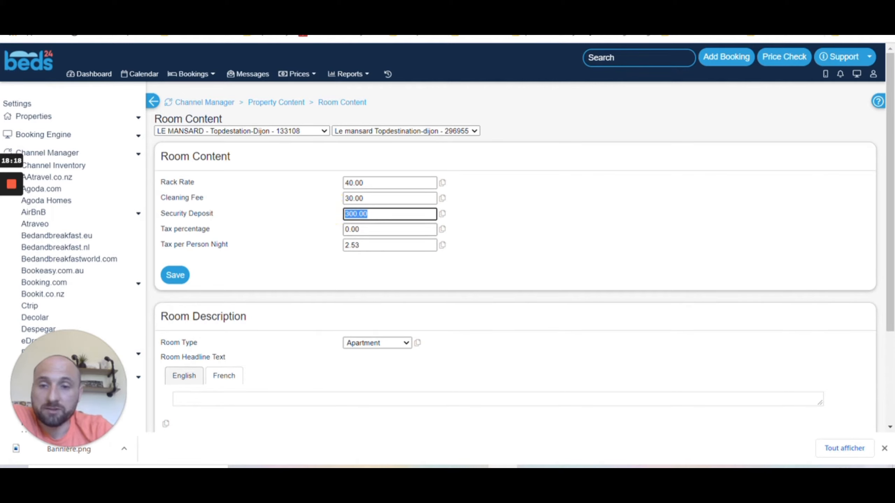
# Step: Save LE MANSARD's Room Content settings and reopen the property's Airbnb mapping
pyautogui.click(172, 276)
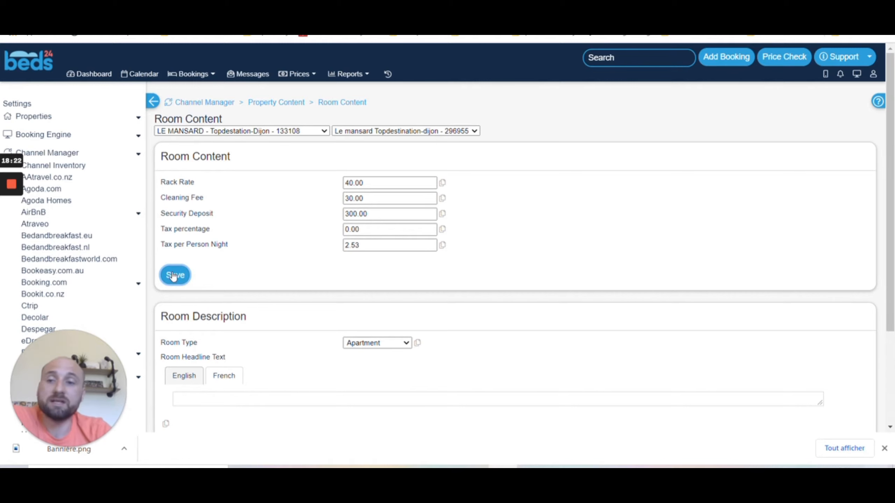
pyautogui.click(34, 215)
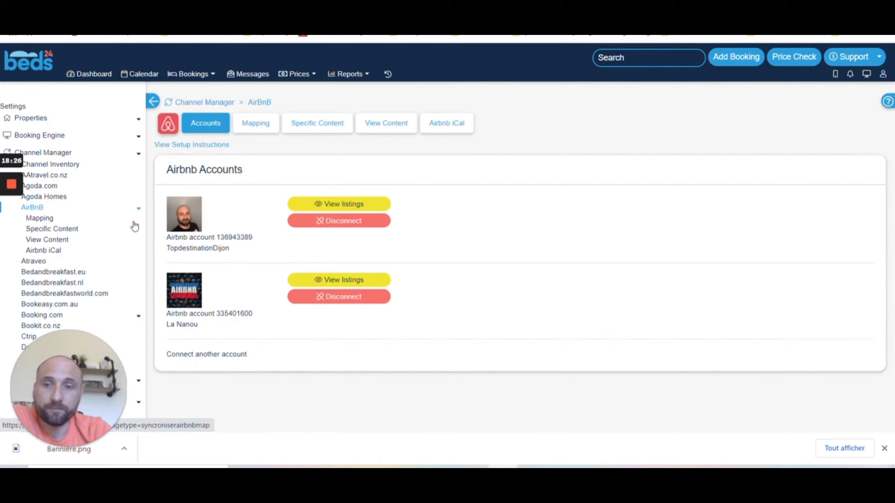
pyautogui.click(256, 126)
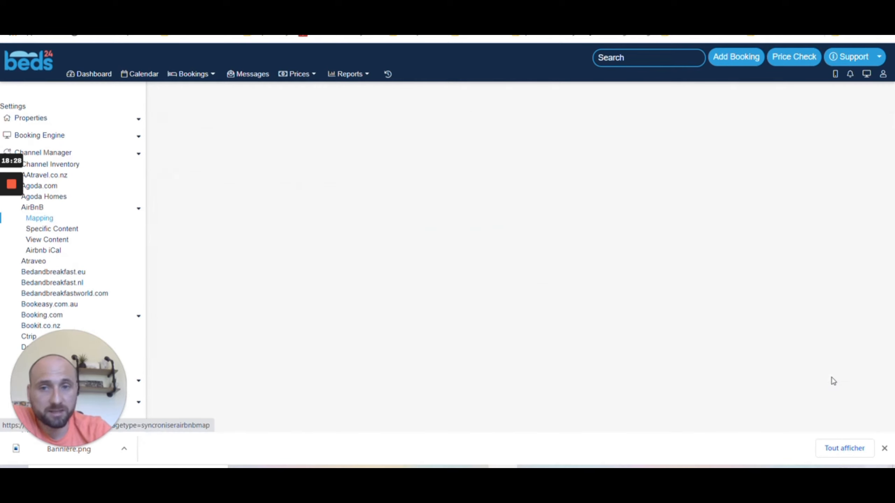
# Step: Review LE MANSARD's Room Mapping and Property Settings for Airbnb, examining the Price Multiplier
pyautogui.scroll(-5, 669, 359)
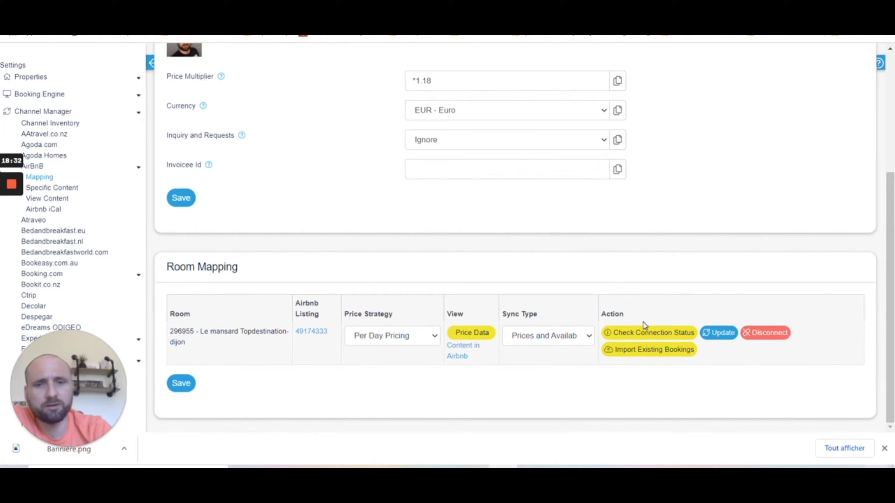
pyautogui.scroll(2, 552, 291)
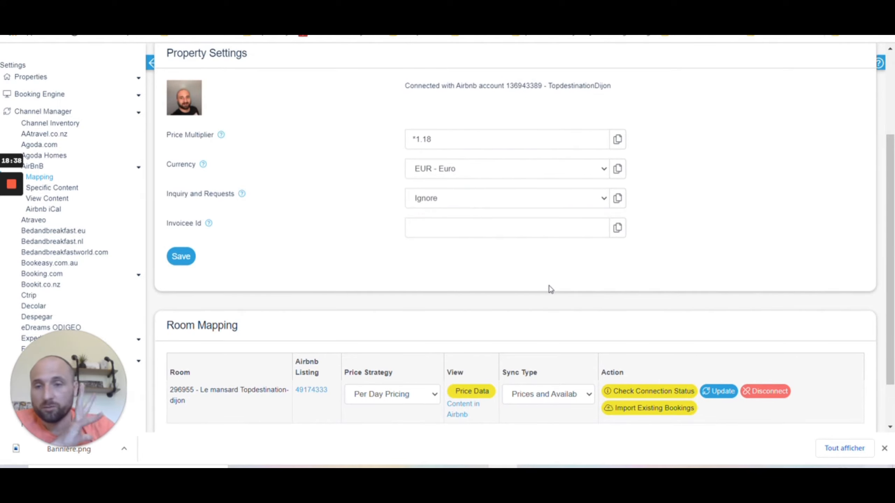
pyautogui.scroll(-2, 439, 155)
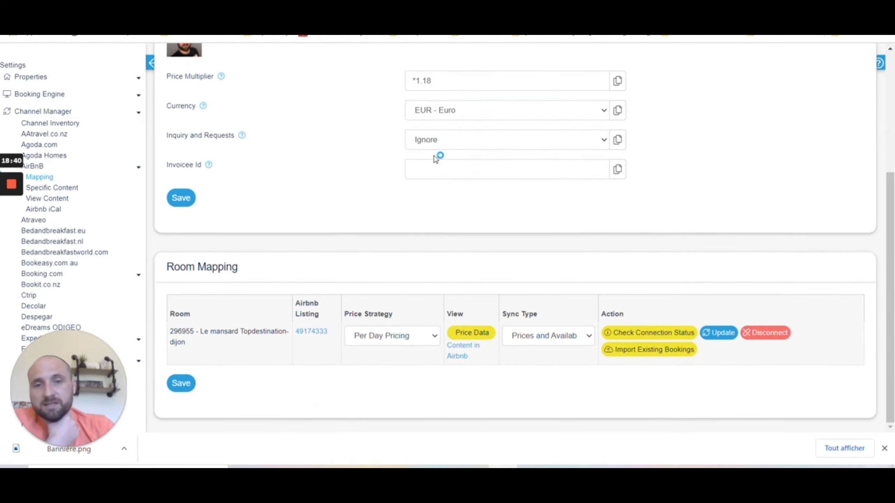
pyautogui.scroll(4, 436, 158)
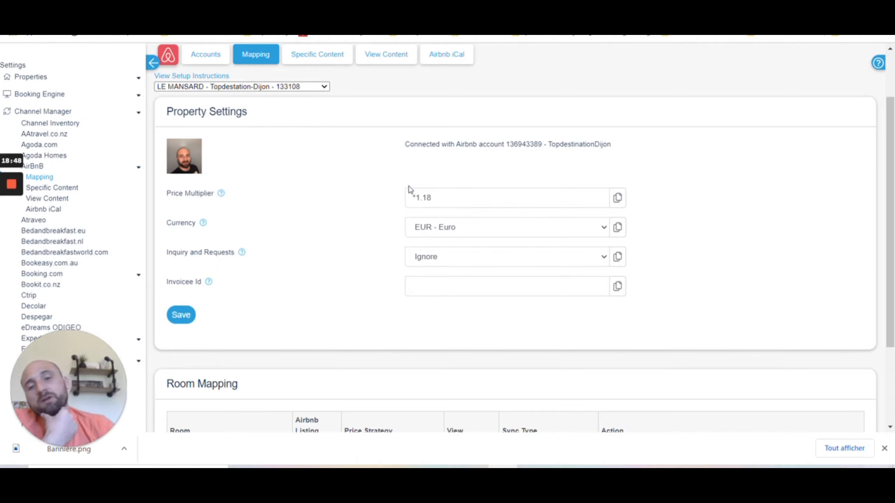
pyautogui.tripleClick(419, 198)
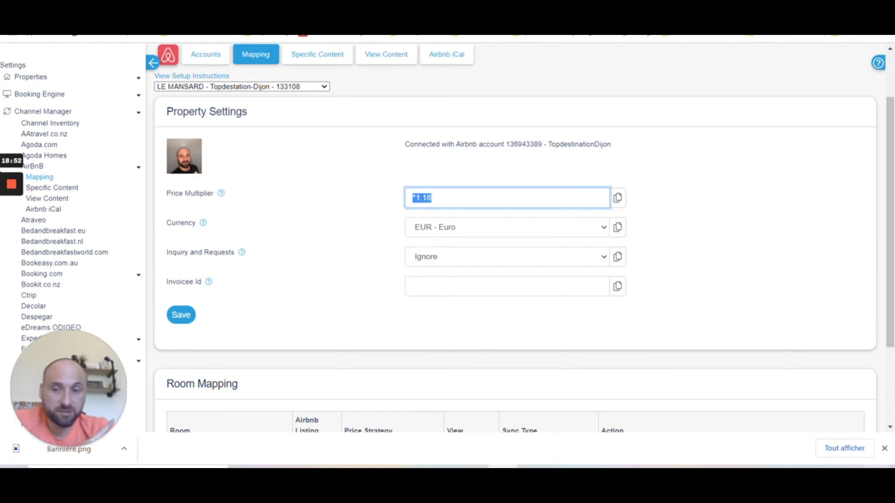
pyautogui.click(399, 198)
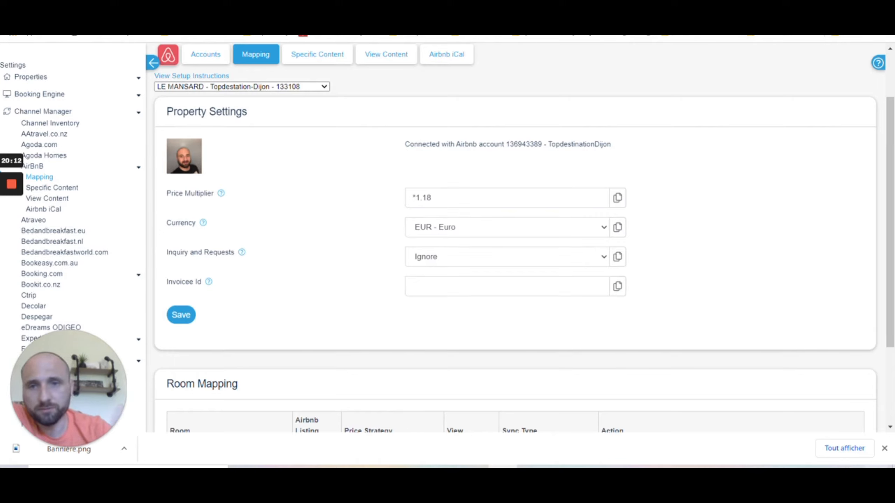
# Step: Open Airbnb's Specific Content settings and examine the cleaning fee and security deposit codes in the Custom field
pyautogui.click(332, 61)
pyautogui.moveTo(17, 192)
pyautogui.click(16, 229)
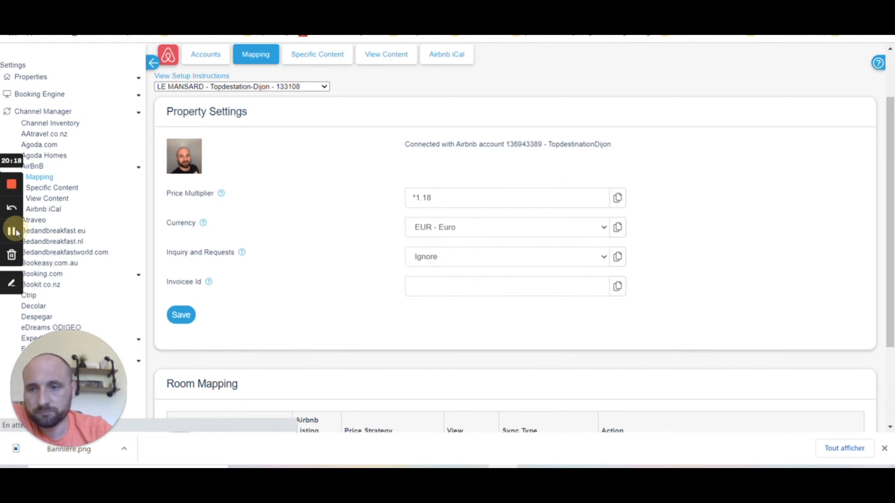
pyautogui.scroll(-10, 285, 176)
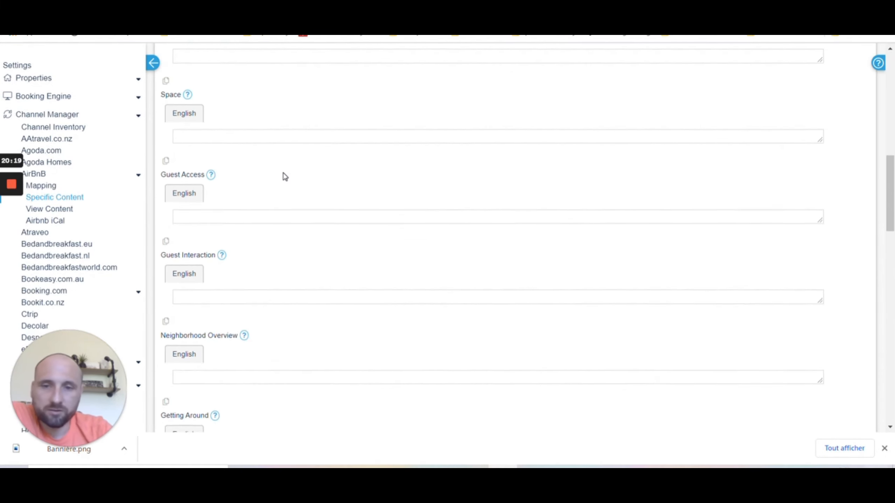
pyautogui.scroll(-15, 285, 176)
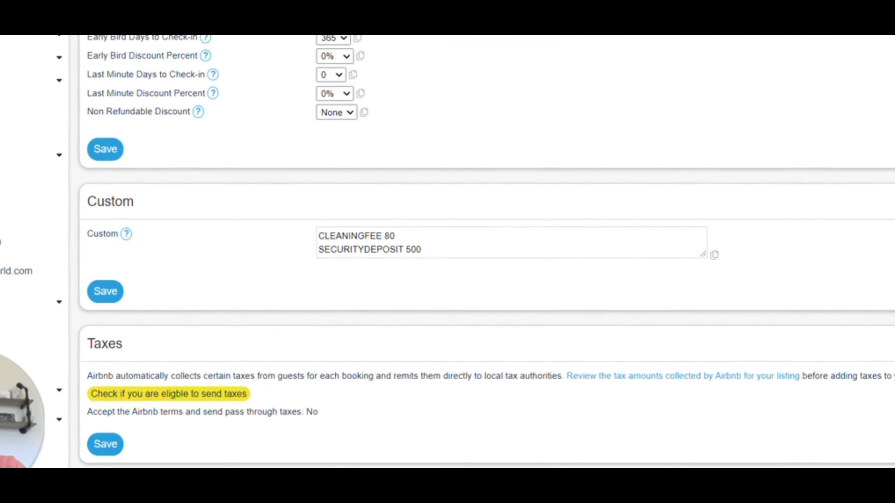
pyautogui.moveTo(411, 247); pyautogui.dragTo(282, 229)
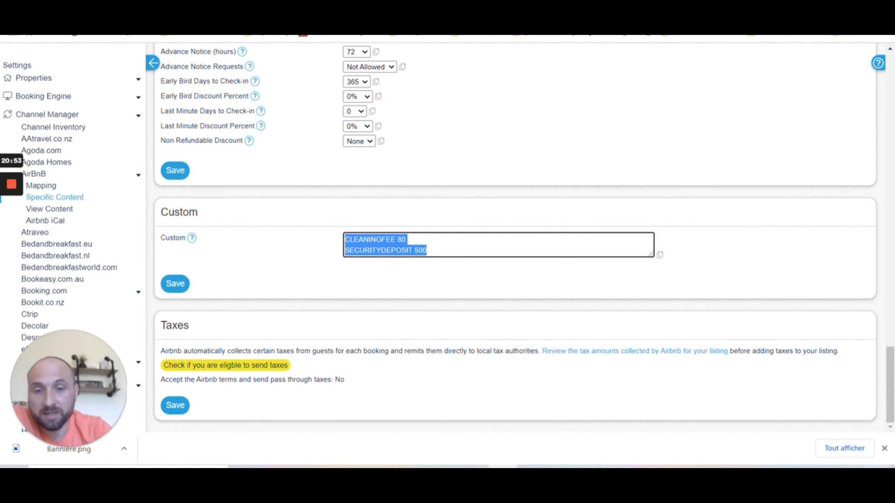
pyautogui.click(402, 240)
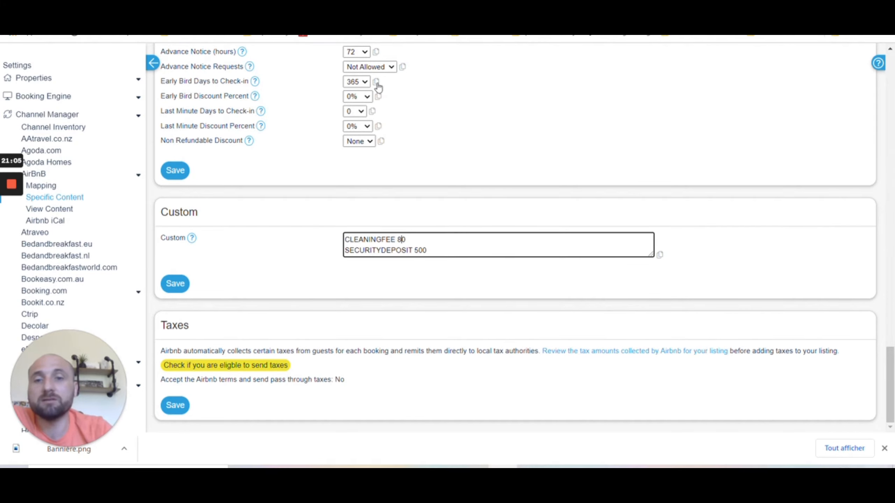
# Step: Open the copy options for the Custom field, select all rooms and close them without copying
pyautogui.click(661, 260)
pyautogui.scroll(-3, 384, 259)
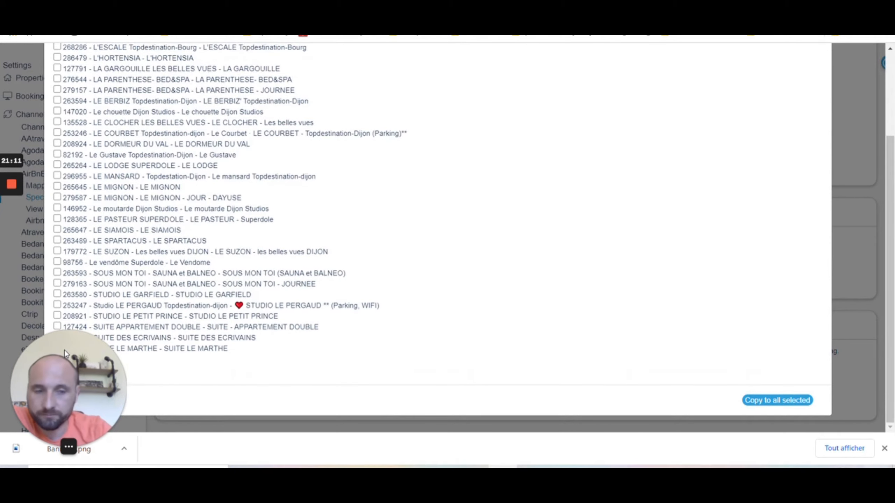
pyautogui.moveTo(65, 353); pyautogui.dragTo(276, 338)
pyautogui.click(68, 371)
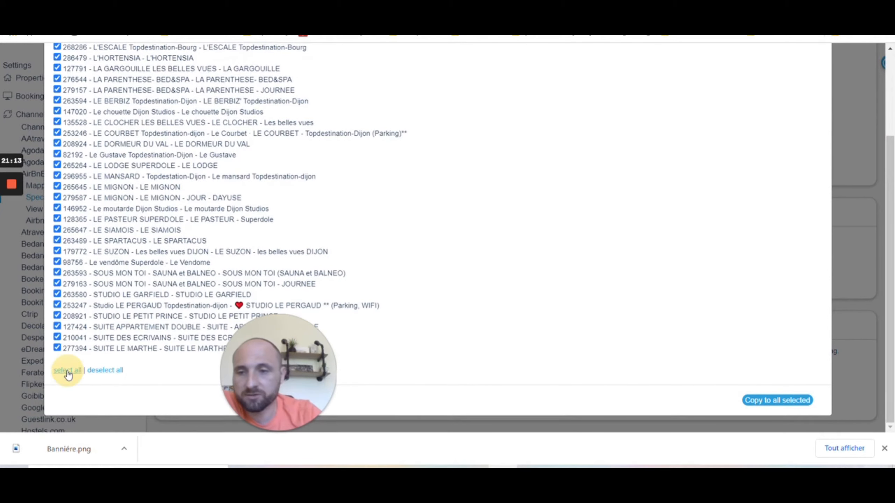
pyautogui.scroll(3, 641, 302)
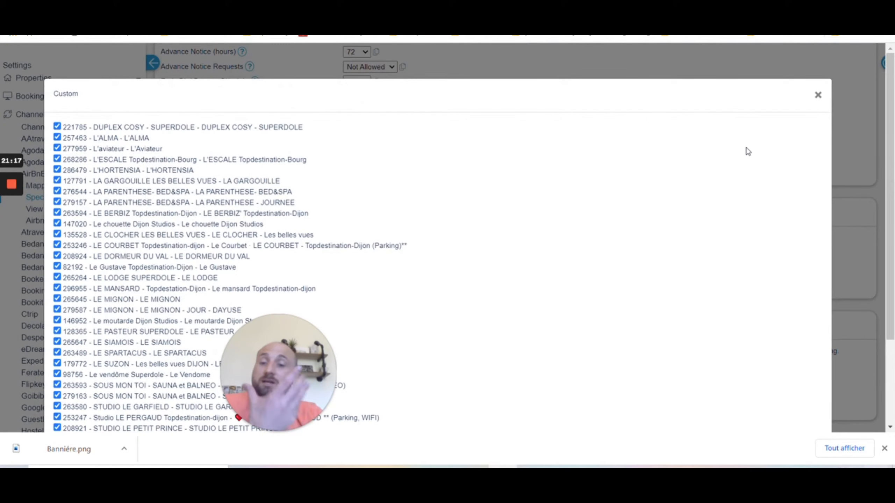
pyautogui.click(818, 95)
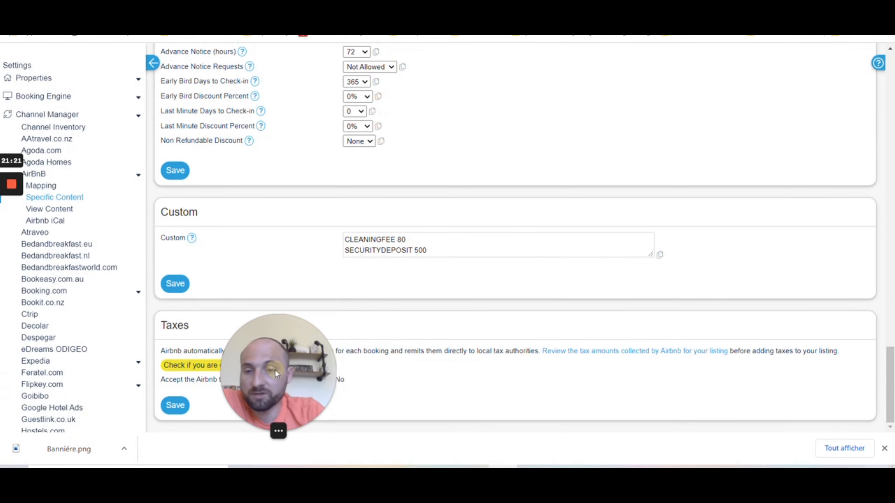
pyautogui.moveTo(274, 370); pyautogui.dragTo(65, 369)
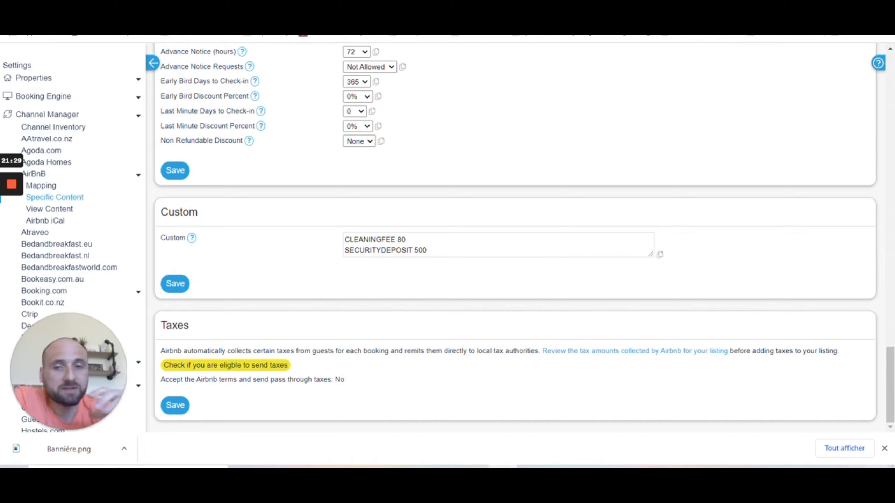
# Step: Review the Specific Content sections and set the 3 Day Discount to 10% in Pricing
pyautogui.scroll(4, 488, 222)
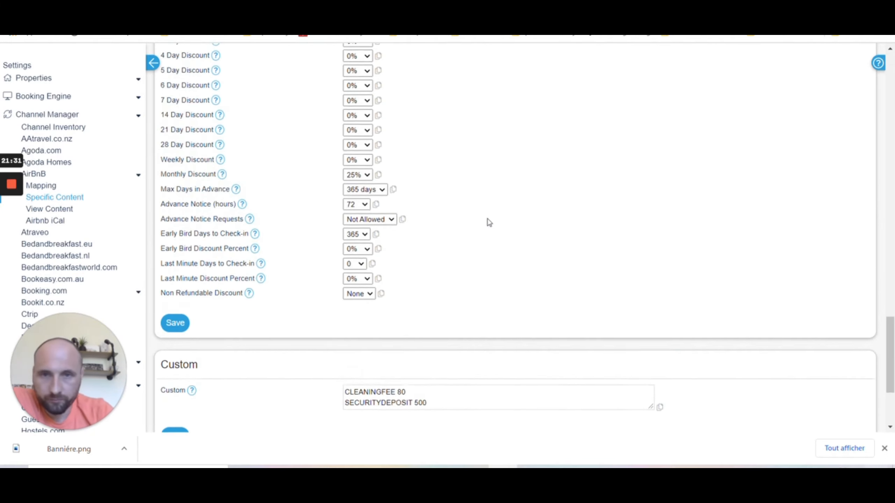
pyautogui.scroll(20, 488, 222)
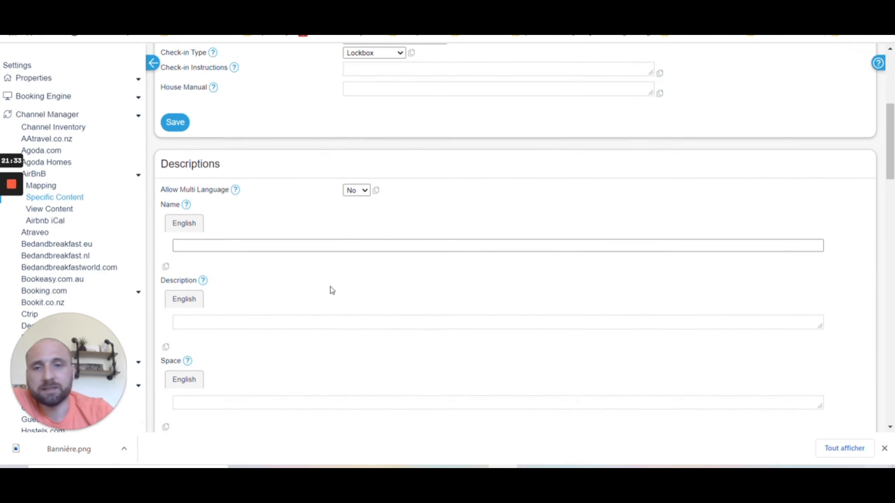
pyautogui.scroll(7, 331, 290)
pyautogui.scroll(-20, 355, 244)
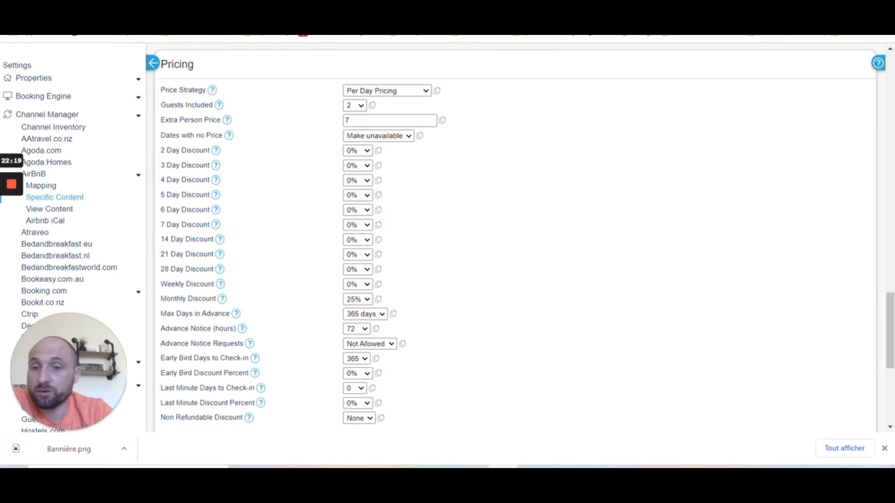
pyautogui.click(349, 166)
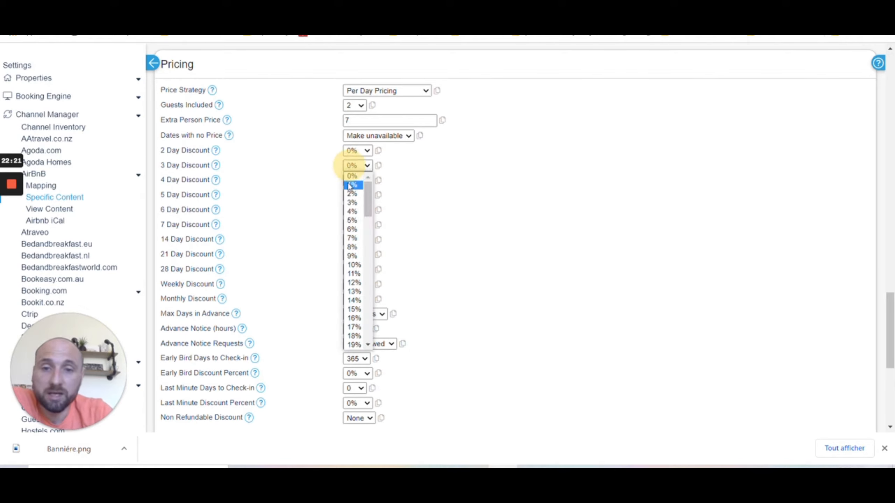
pyautogui.click(353, 265)
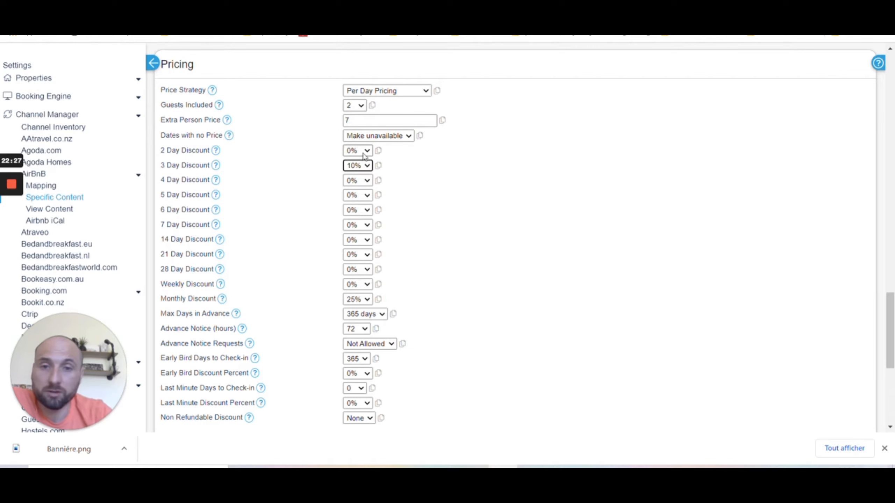
# Step: Review the rooms the 3 Day Discount can be copied to and close the list without copying
pyautogui.click(379, 166)
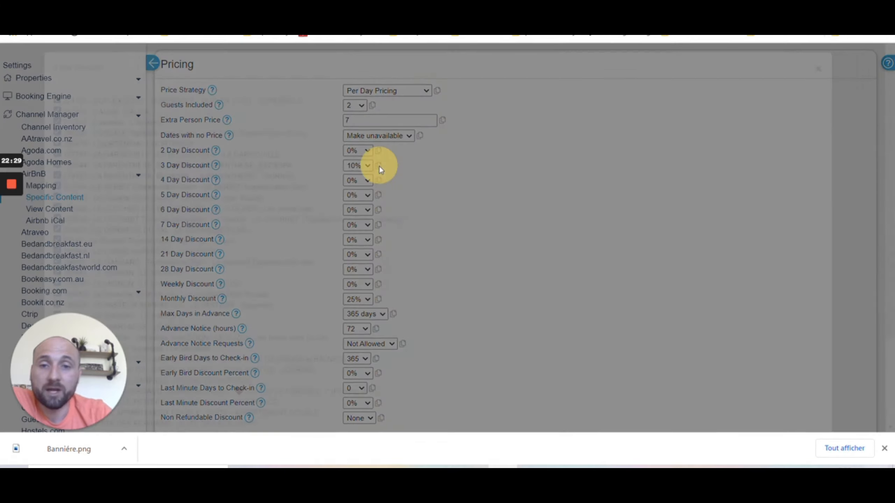
pyautogui.scroll(-3, 75, 332)
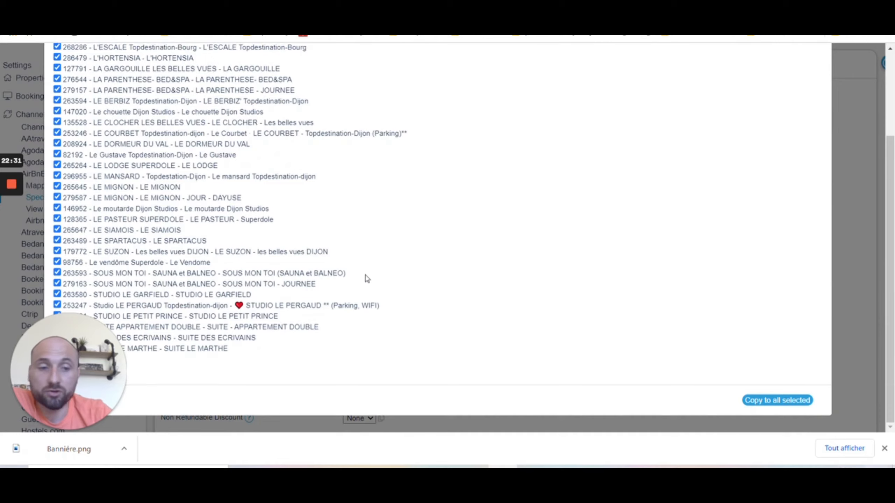
pyautogui.scroll(3, 409, 233)
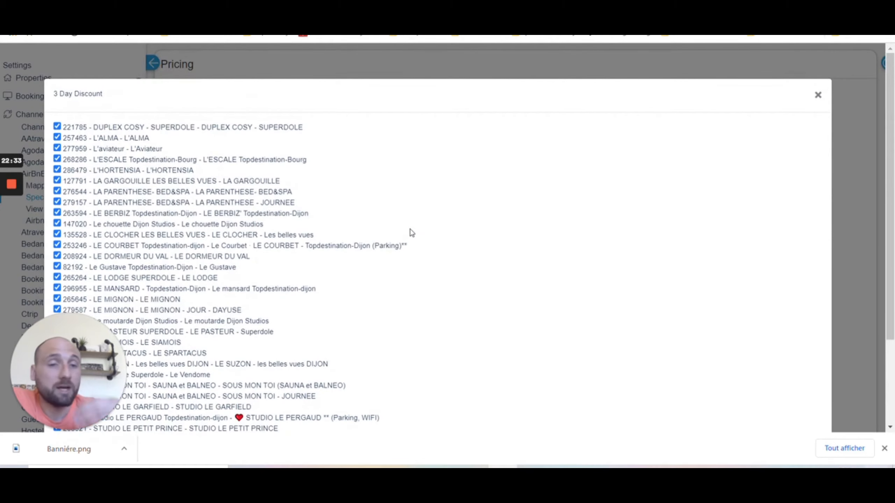
pyautogui.click(818, 95)
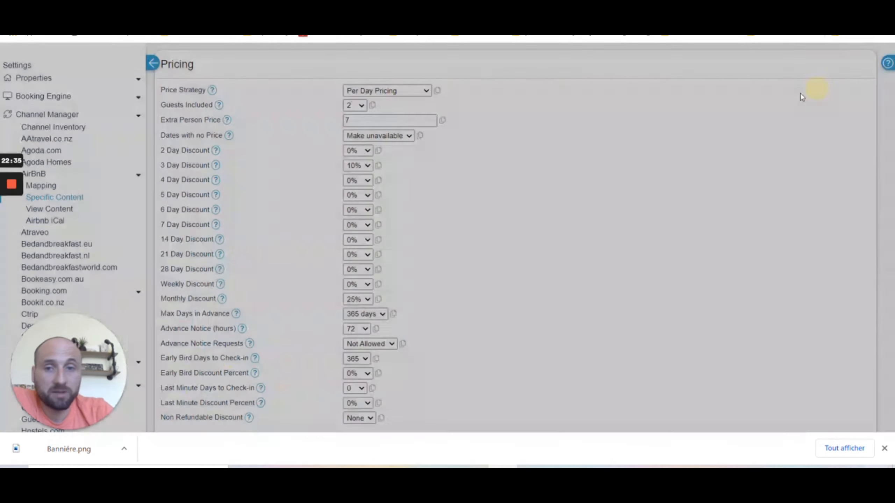
# Step: Set the 3 Day Discount to 0% and the Advance Notice to 72 hours, and save the Pricing settings
pyautogui.click(357, 165)
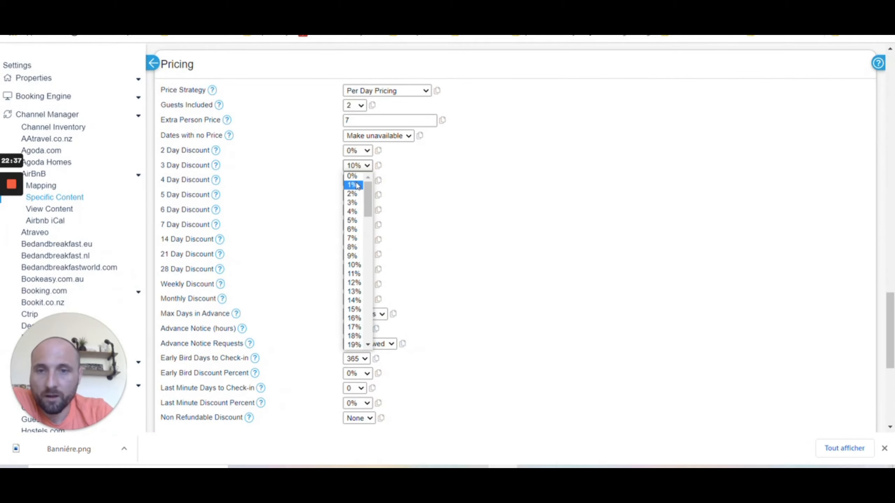
pyautogui.click(357, 179)
pyautogui.scroll(-2, 473, 180)
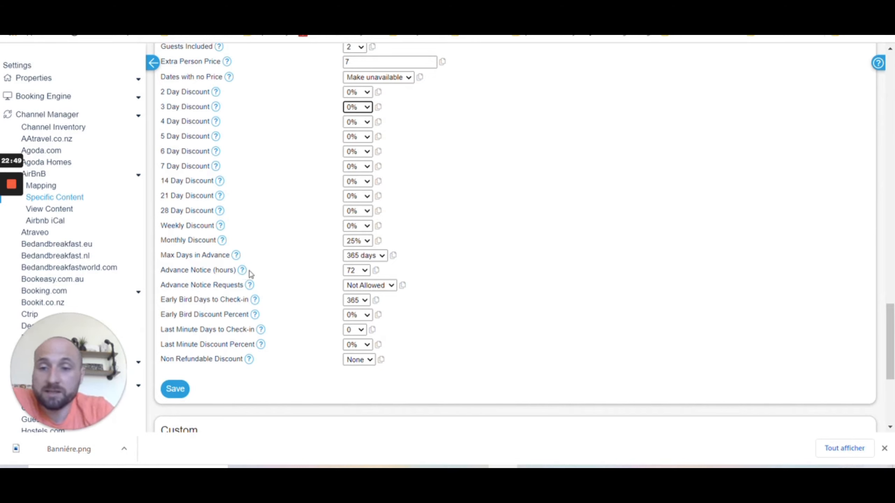
pyautogui.click(354, 271)
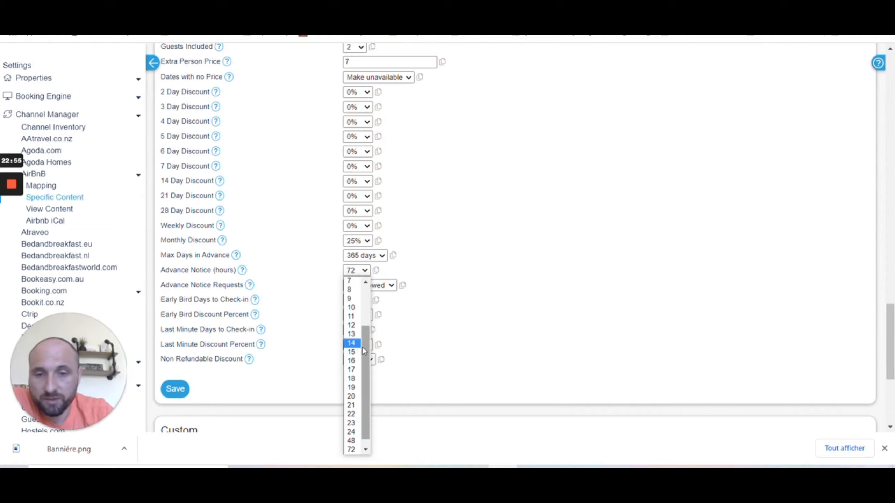
pyautogui.moveTo(364, 346); pyautogui.dragTo(371, 288)
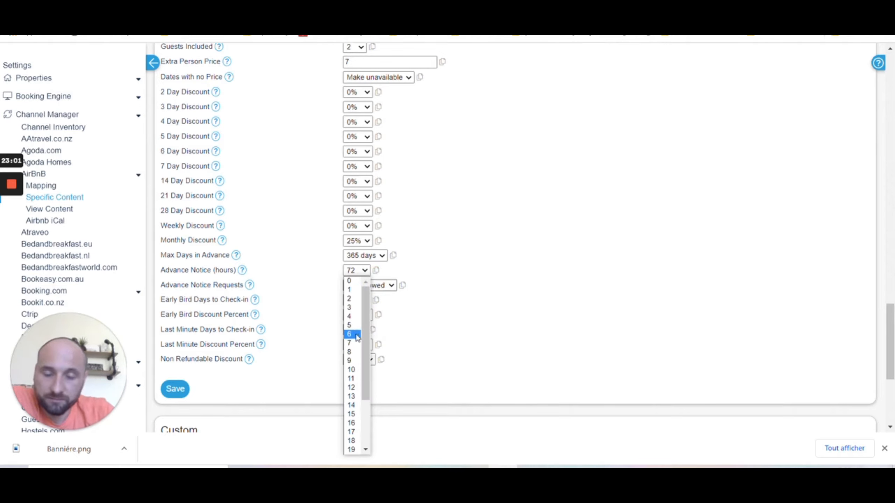
pyautogui.scroll(-3, 358, 338)
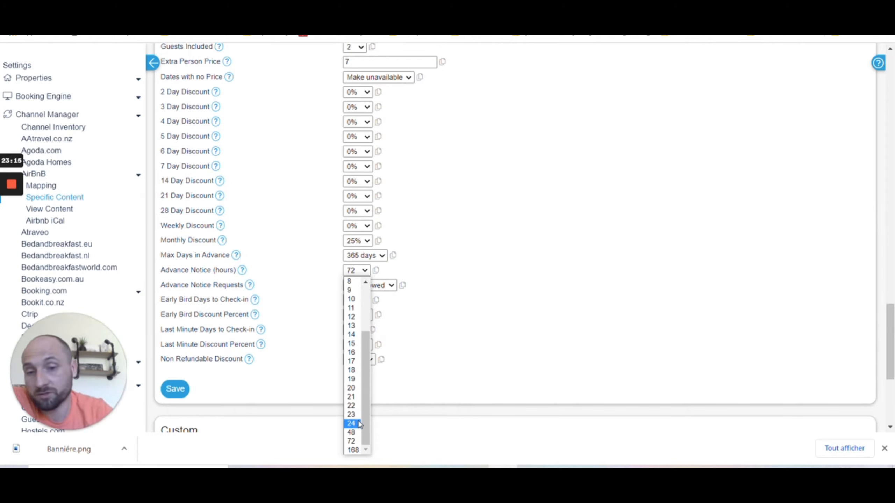
pyautogui.click(354, 442)
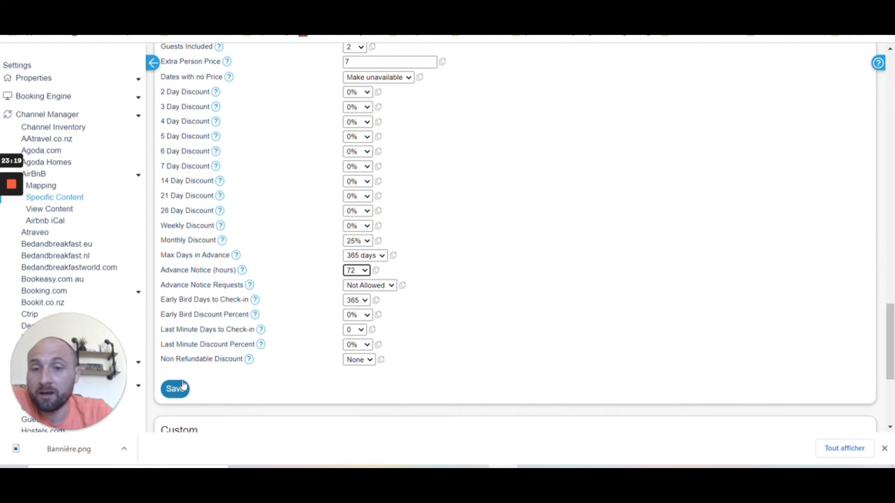
pyautogui.click(182, 393)
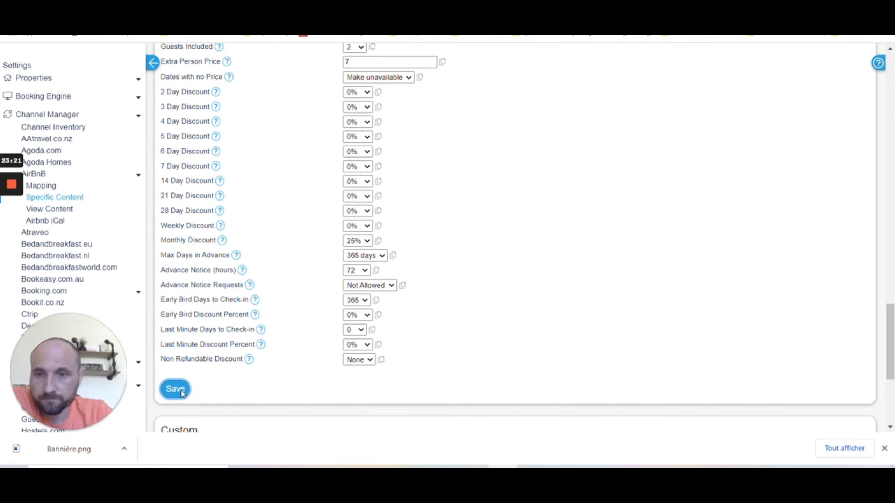
# Step: Review the Pricing and Custom sections and view the Advance Notice Requests options without changing the selection
pyautogui.scroll(-5, 293, 316)
pyautogui.scroll(3, 336, 256)
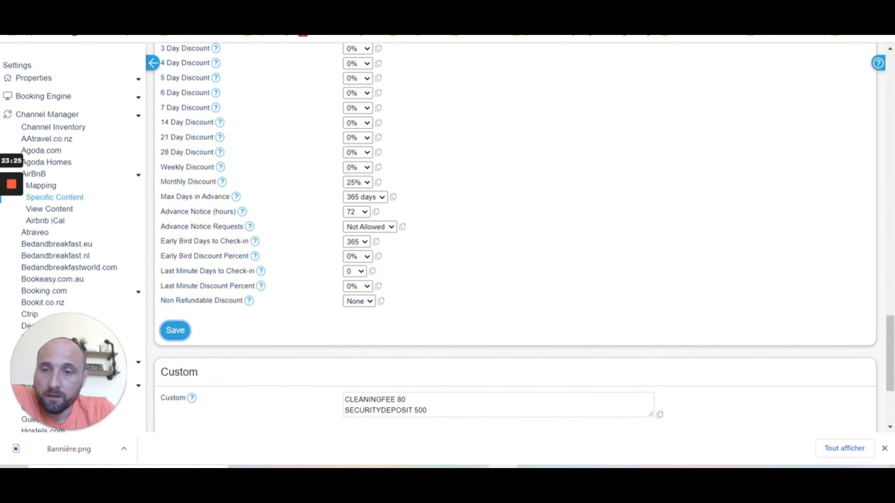
pyautogui.scroll(-10, 320, 260)
pyautogui.scroll(-20, 315, 264)
pyautogui.scroll(6, 306, 259)
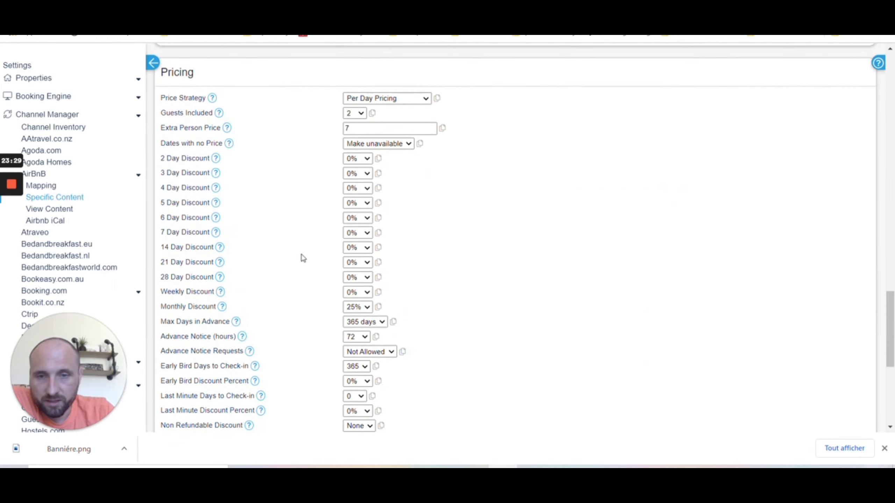
pyautogui.moveTo(162, 352); pyautogui.dragTo(268, 351)
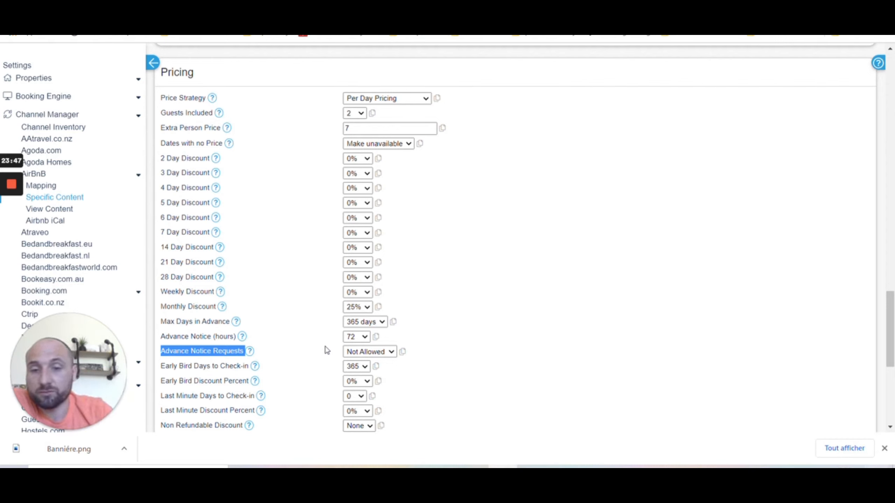
pyautogui.click(390, 352)
pyautogui.click(480, 328)
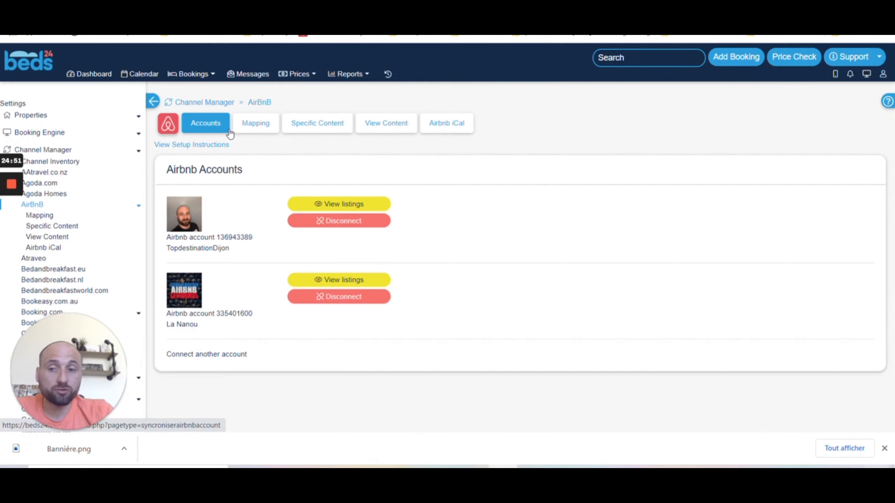
# Step: Open the Airbnb mapping for Pavillon 8 and view the Price Data of its mapped room
pyautogui.click(254, 129)
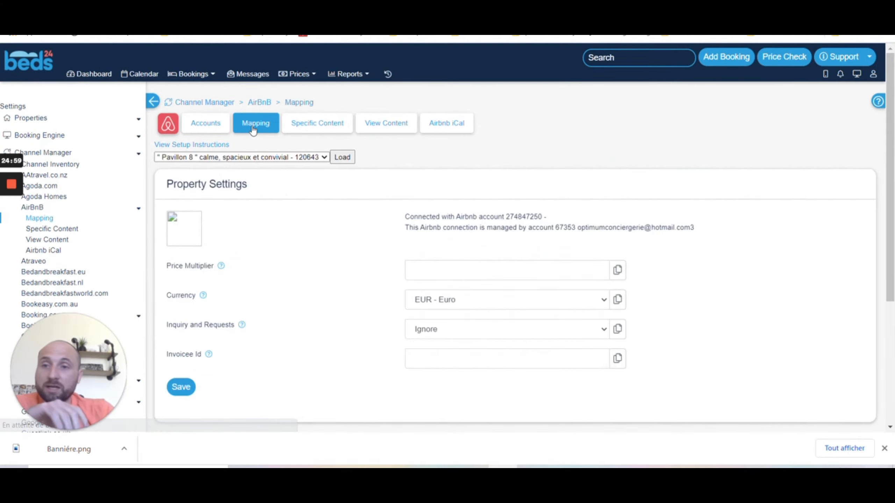
pyautogui.scroll(-2, 253, 130)
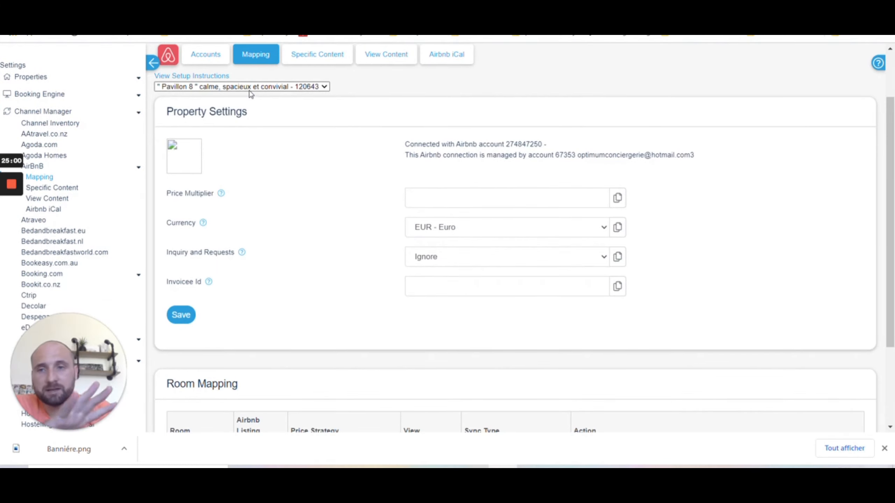
pyautogui.scroll(-3, 249, 94)
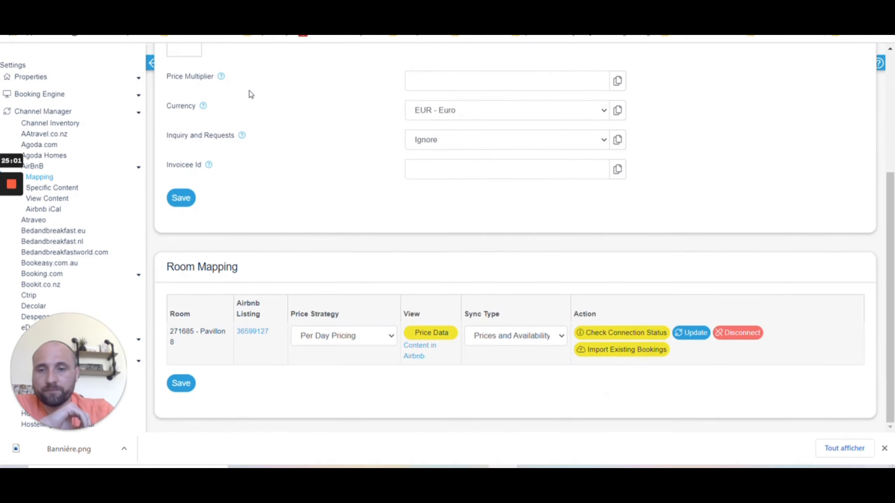
pyautogui.click(427, 338)
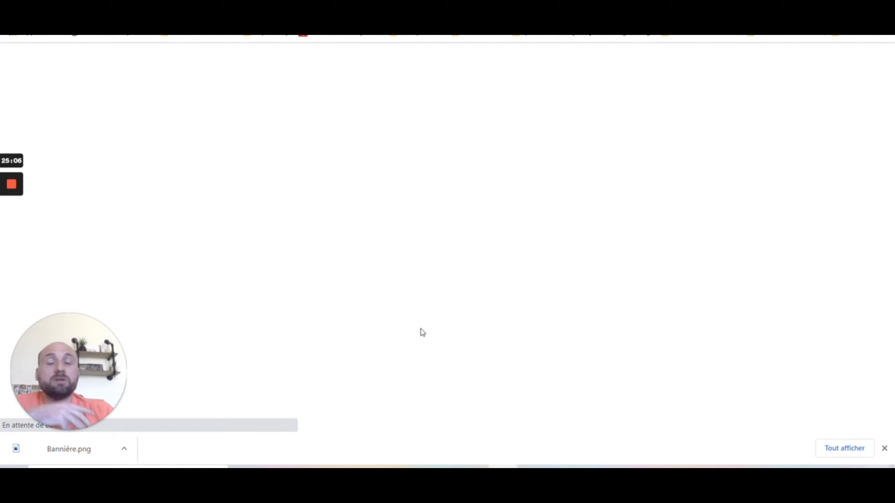
# Step: Examine the minimum stay, price, arrival and departure values for 20 April 2021 and return to the mapping settings
pyautogui.scroll(-2, 259, 220)
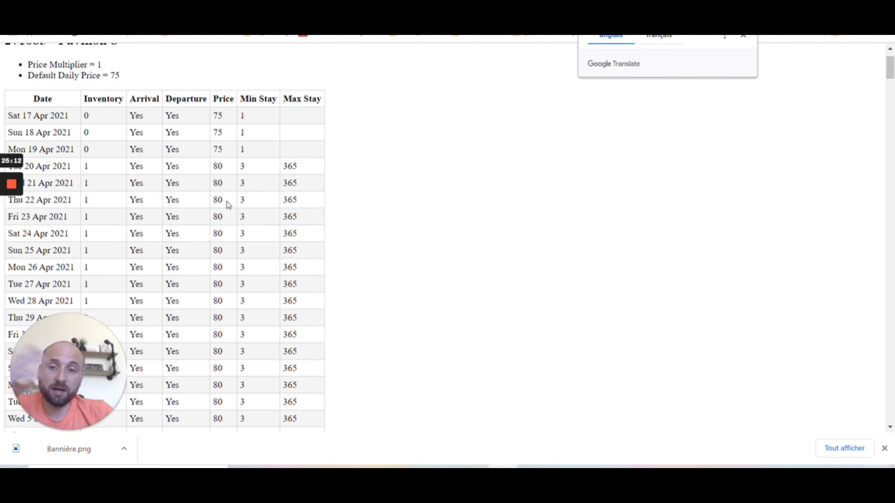
pyautogui.click(247, 169)
pyautogui.doubleClick(242, 168)
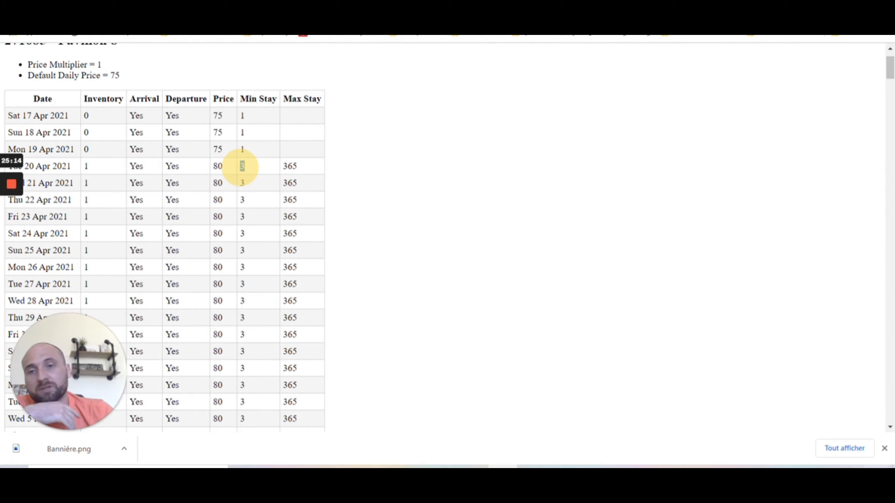
pyautogui.doubleClick(241, 182)
pyautogui.doubleClick(217, 166)
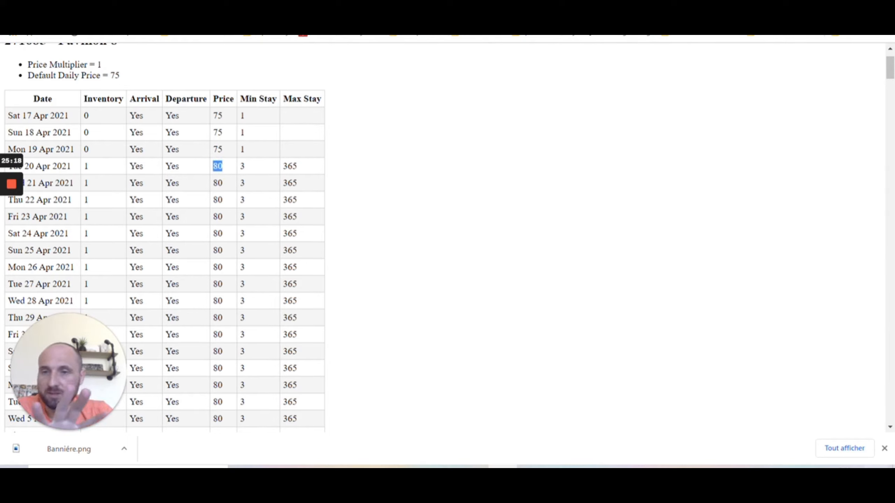
pyautogui.moveTo(136, 166); pyautogui.dragTo(179, 166)
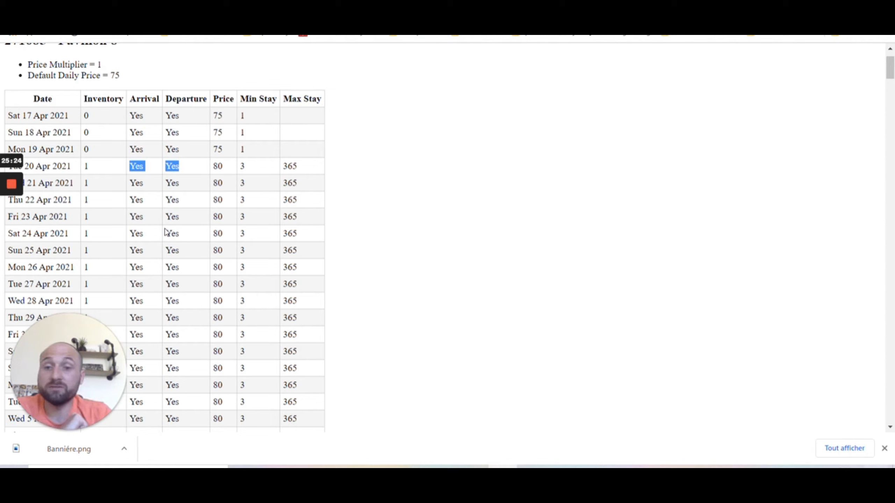
pyautogui.scroll(2, 212, 187)
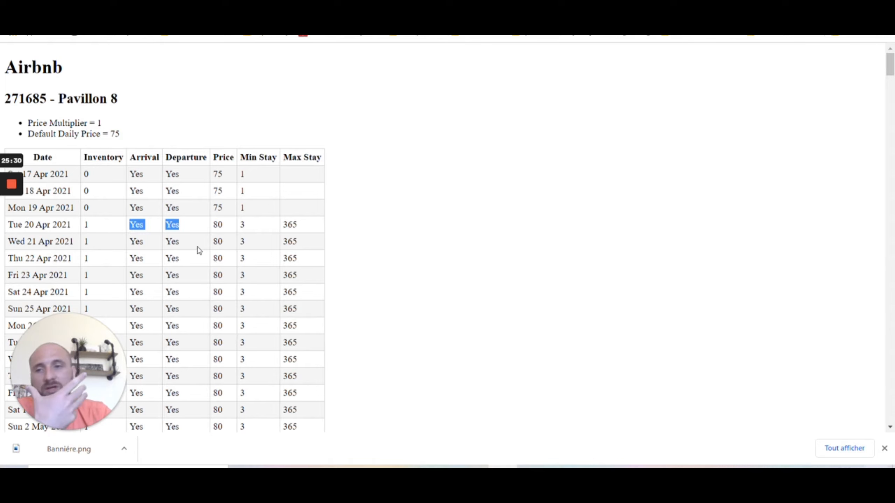
pyautogui.click(114, 36)
pyautogui.scroll(4, 248, 144)
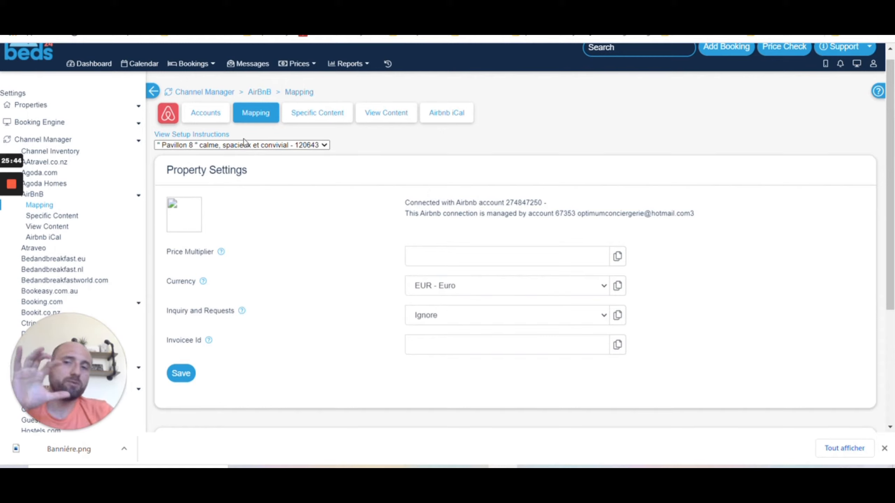
# Step: Open the Airbnb iCal mapping for Pavillon 8 and examine its export link and import field
pyautogui.click(455, 115)
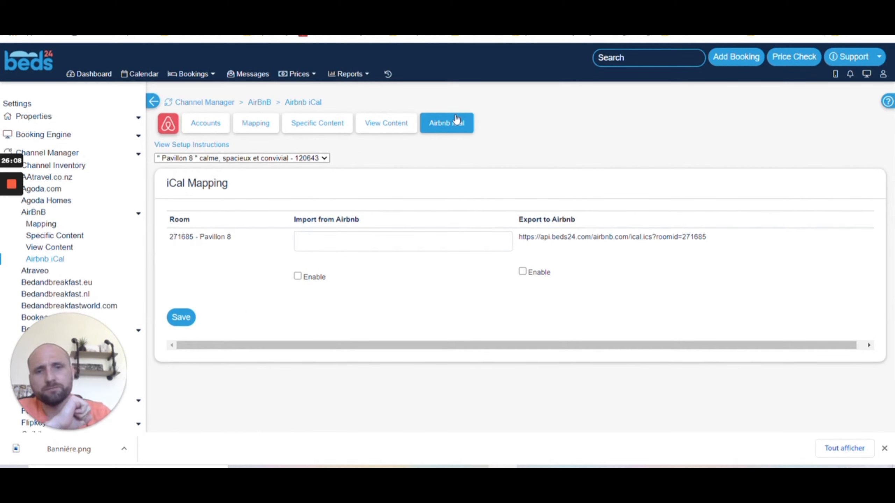
pyautogui.moveTo(520, 237); pyautogui.dragTo(709, 240)
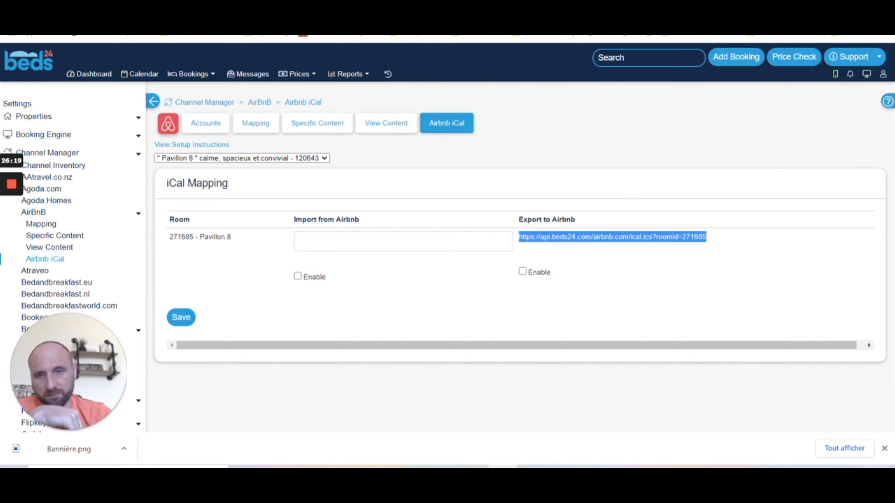
pyautogui.click(365, 238)
# Step: Try enabling the iCal import from Airbnb and export to Airbnb for Pavillon 8, and disable both again
pyautogui.click(298, 276)
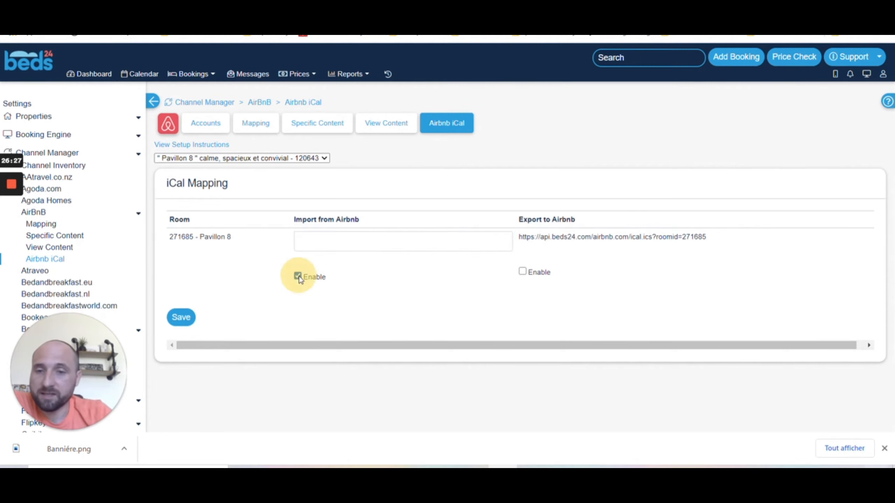
pyautogui.click(522, 272)
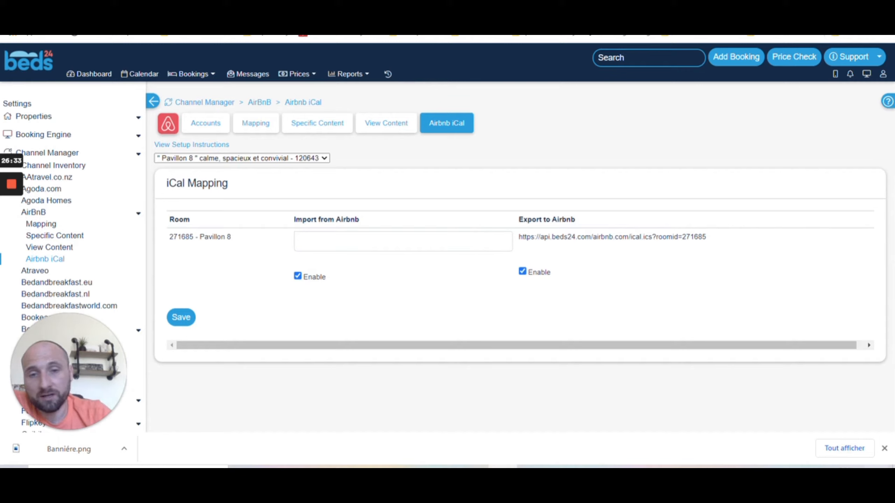
pyautogui.click(298, 277)
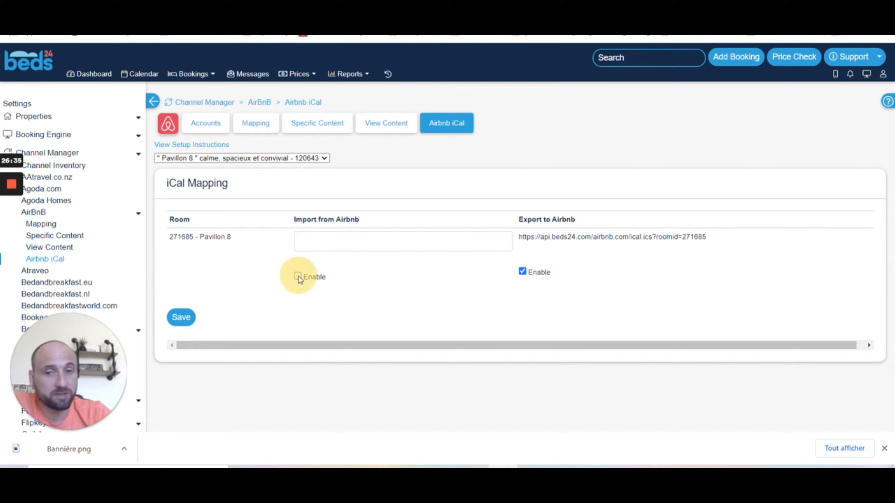
pyautogui.click(525, 273)
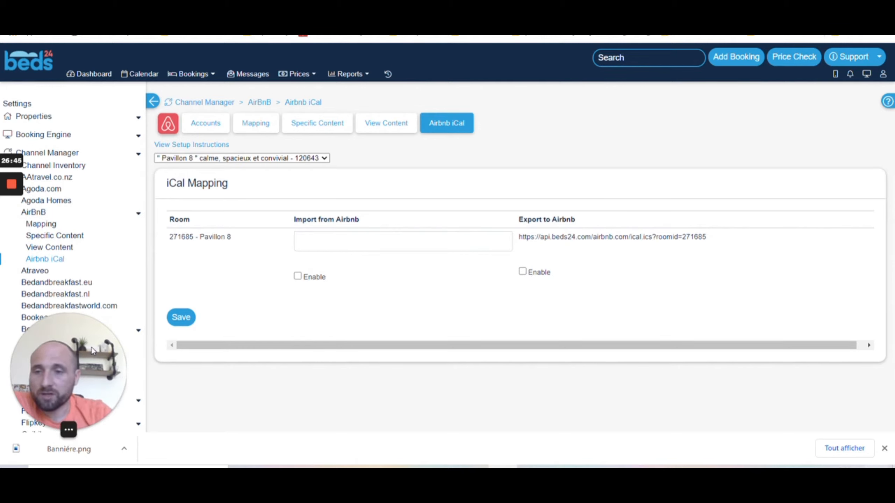
# Step: Look through the list of connectable channels and open the Booking.com channel settings
pyautogui.scroll(-2, 91, 247)
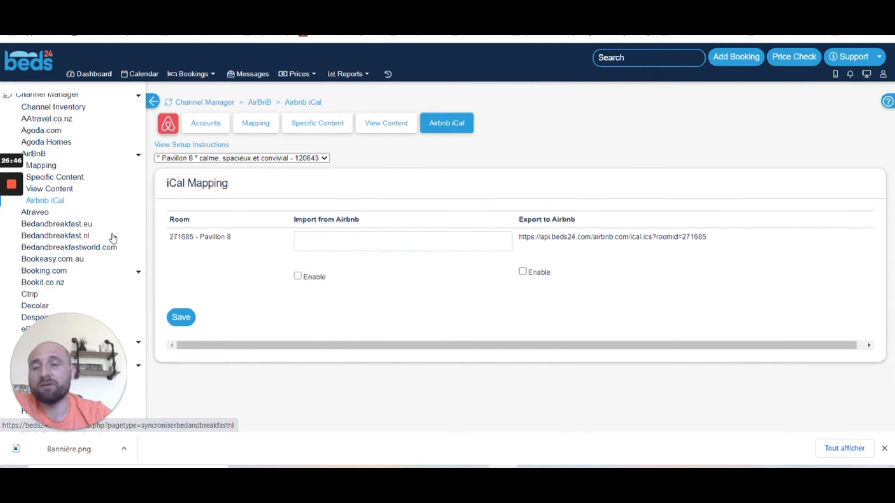
pyautogui.scroll(2, 88, 146)
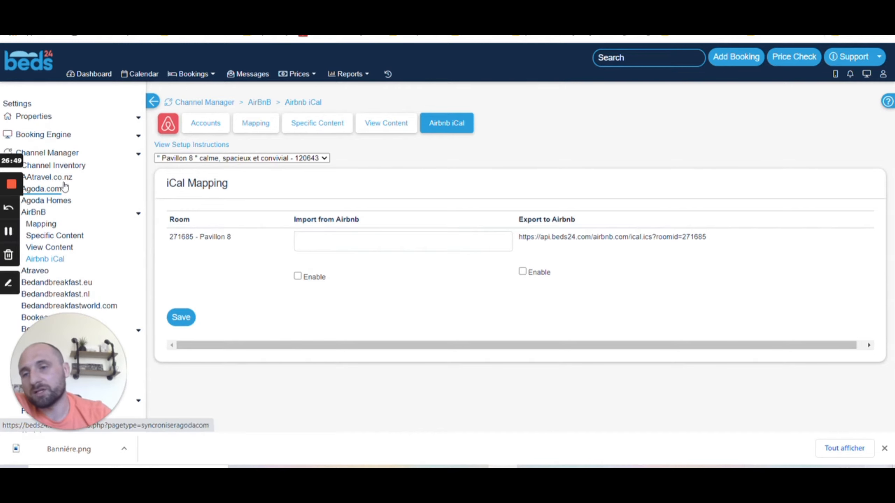
pyautogui.scroll(-15, 67, 192)
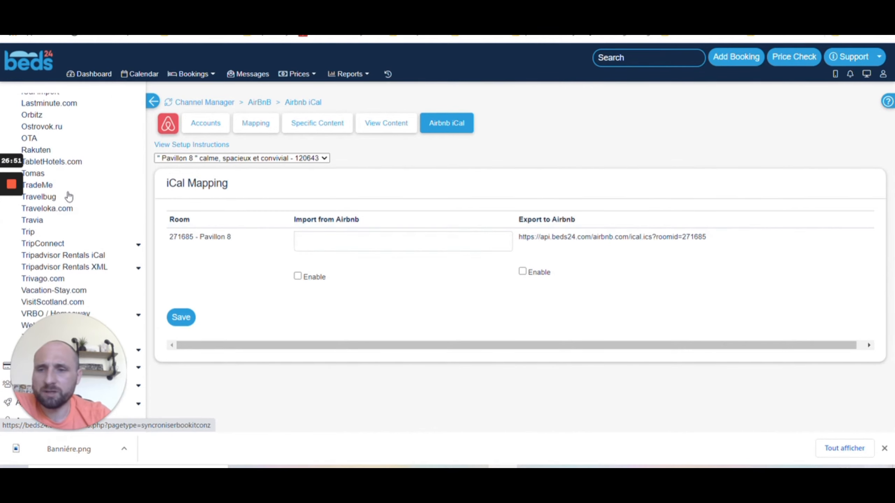
pyautogui.scroll(14, 70, 272)
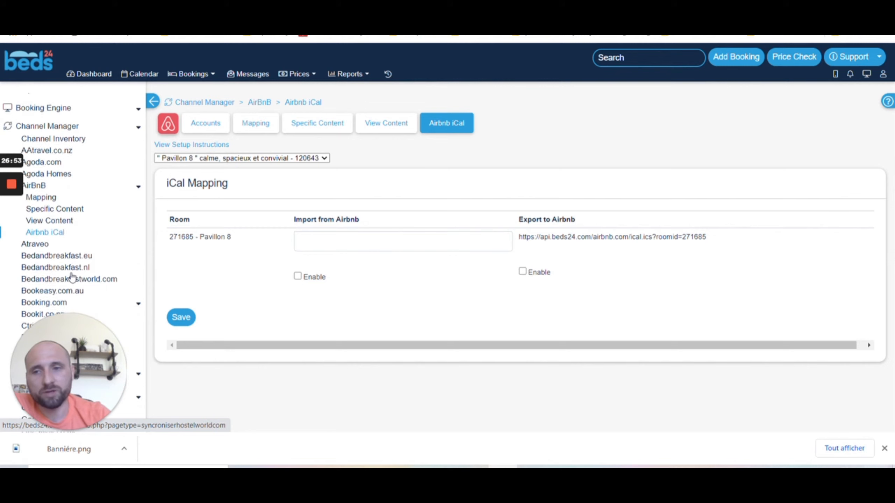
pyautogui.scroll(1, 72, 278)
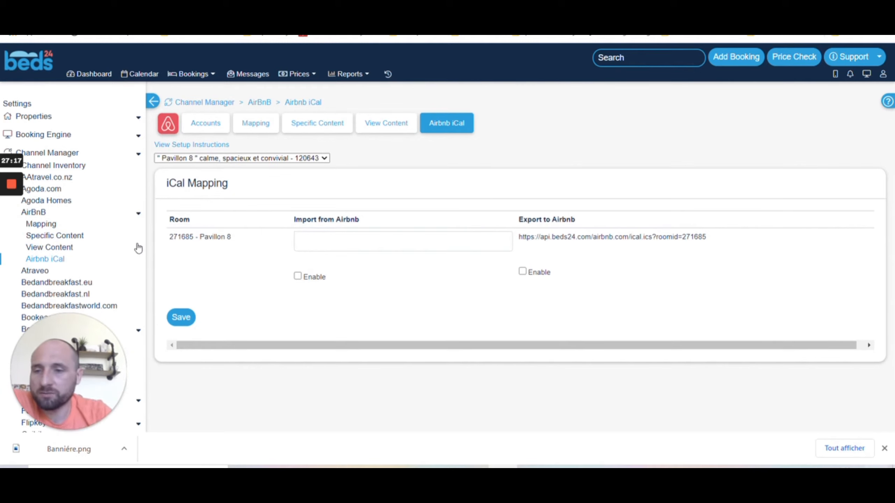
pyautogui.scroll(-2, 131, 250)
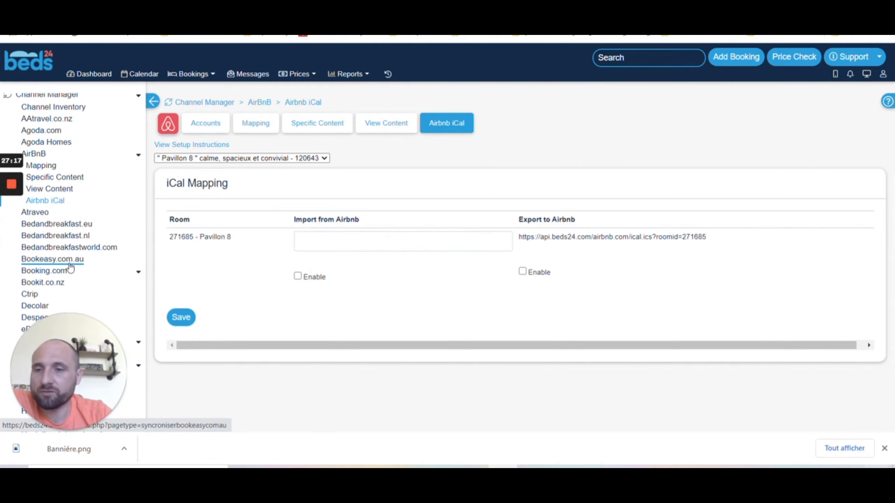
pyautogui.click(52, 274)
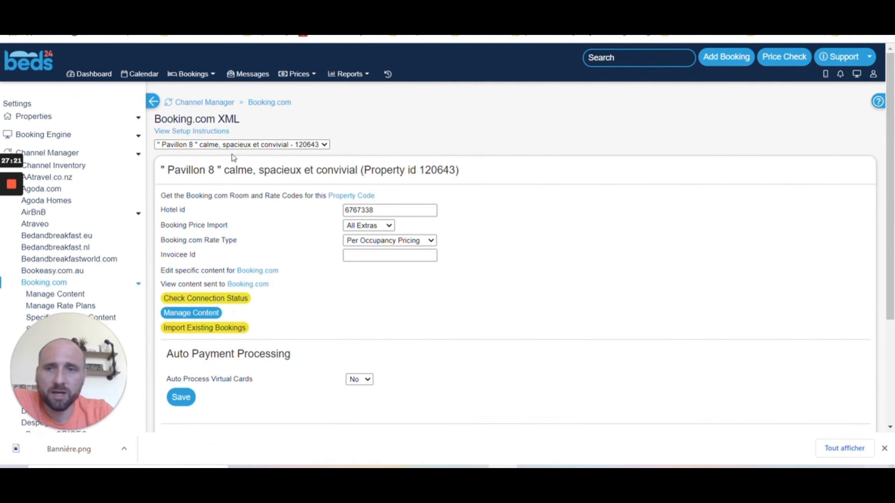
# Step: Show the Booking.com settings of the property LE MANSARD - Topdestation-Dijon and highlight the hotel id without its price multiplier
pyautogui.click(255, 145)
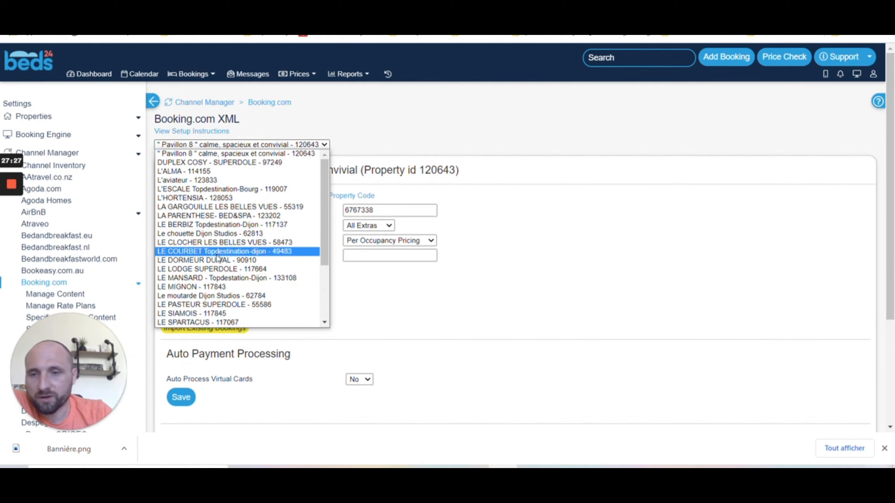
pyautogui.click(225, 278)
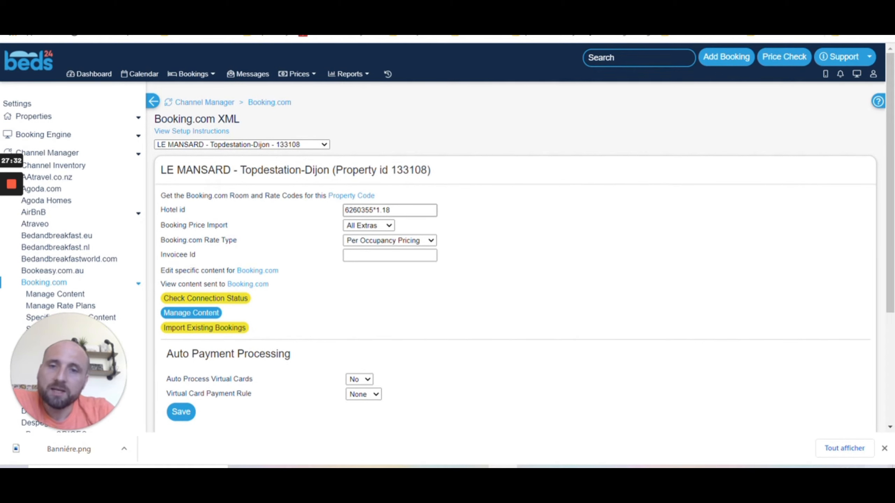
pyautogui.moveTo(373, 210); pyautogui.dragTo(341, 210)
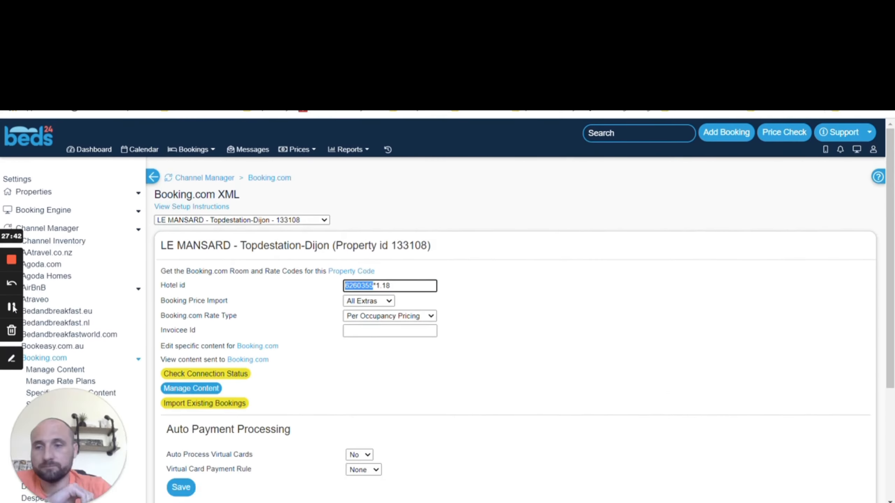
# Step: Switch to LE MANSARD's Booking.com extranet, open the account's connectivity provider page (Fournisseur de connectivité) and start a provider search
pyautogui.hotkey('ctrl', 'Tab')
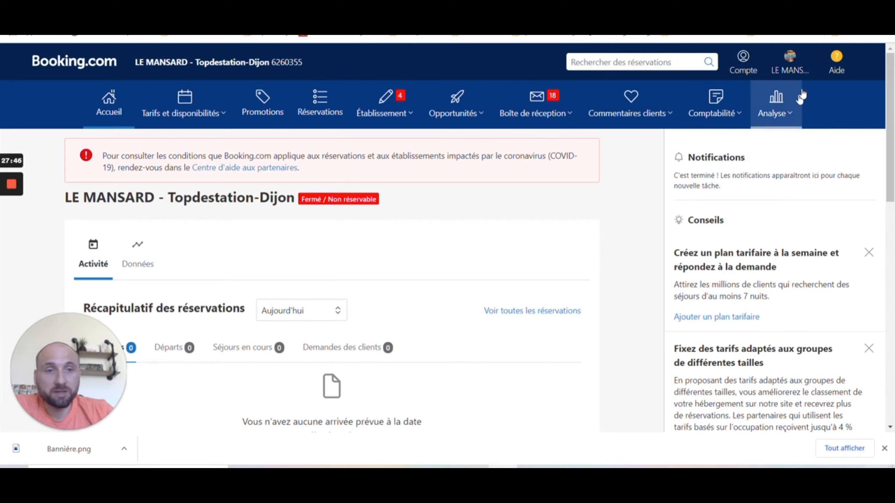
pyautogui.click(745, 60)
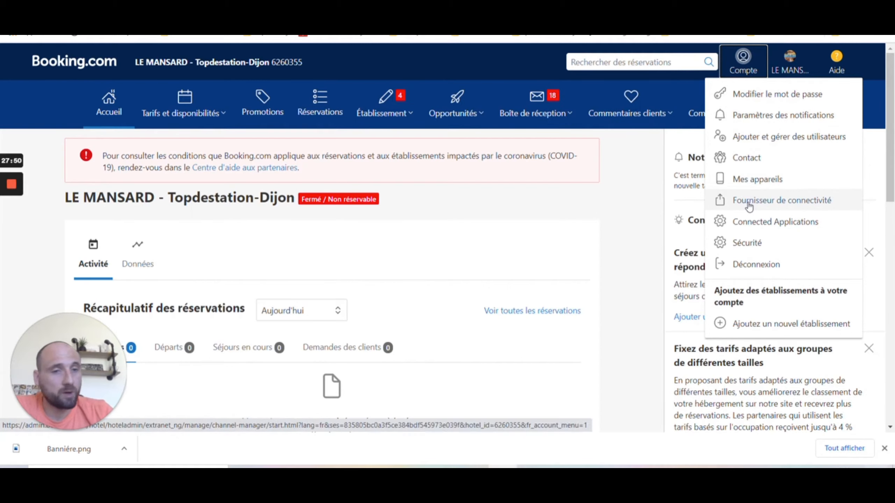
pyautogui.click(892, 259)
pyautogui.click(892, 371)
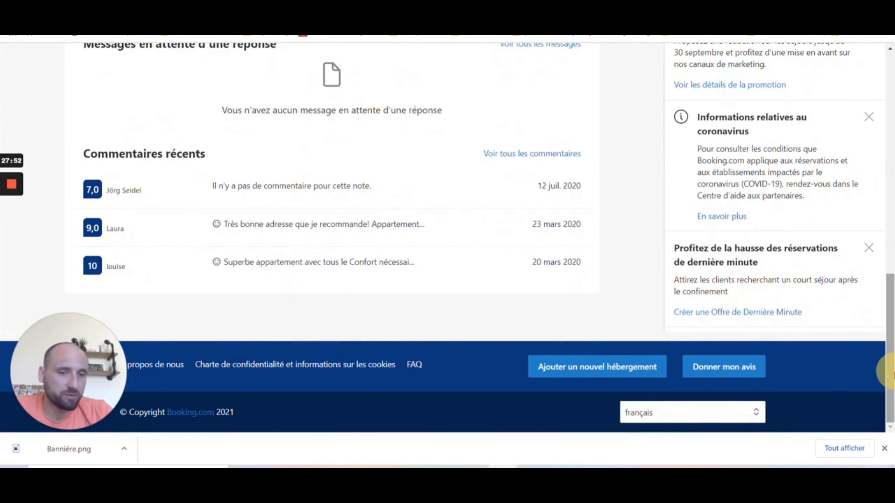
pyautogui.scroll(15, 703, 337)
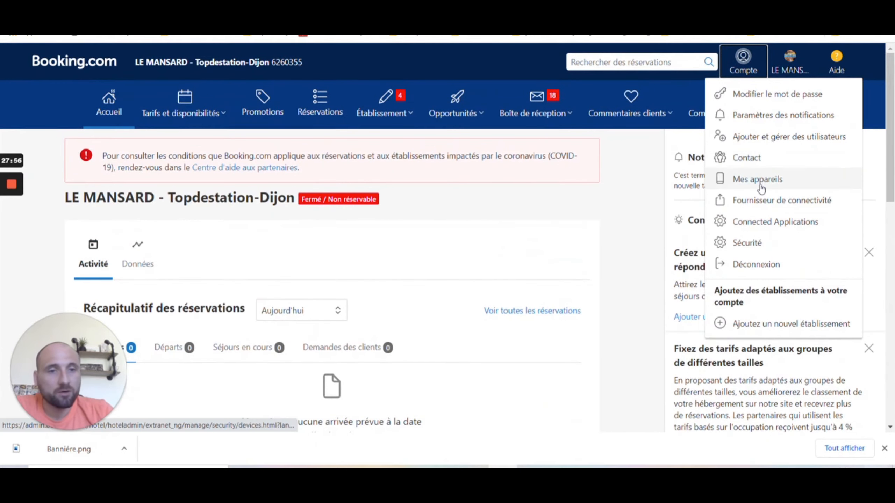
pyautogui.click(760, 209)
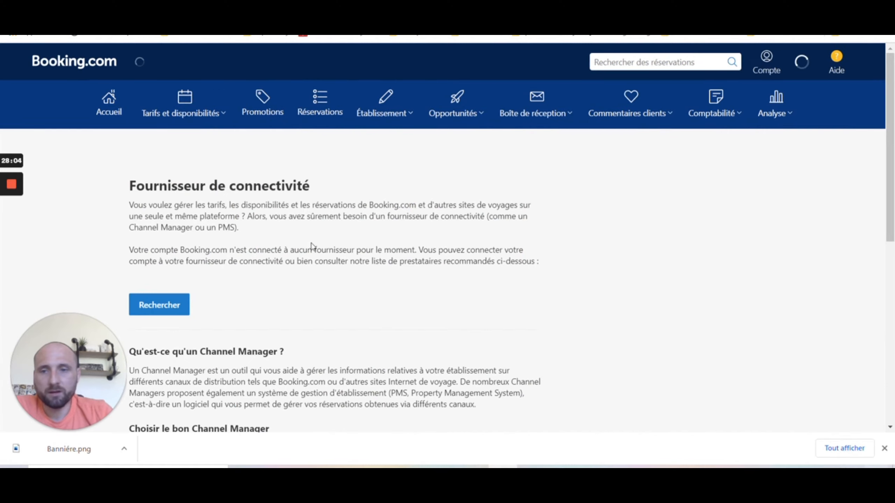
pyautogui.click(171, 309)
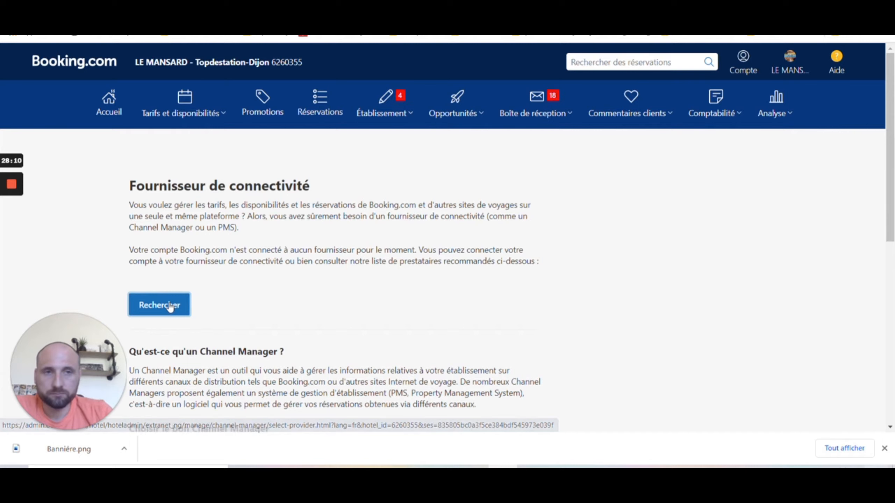
# Step: Search for the provider beds24, choose Beds24 and continue with content and photos, reservations, and rates and availability included
pyautogui.click(173, 226)
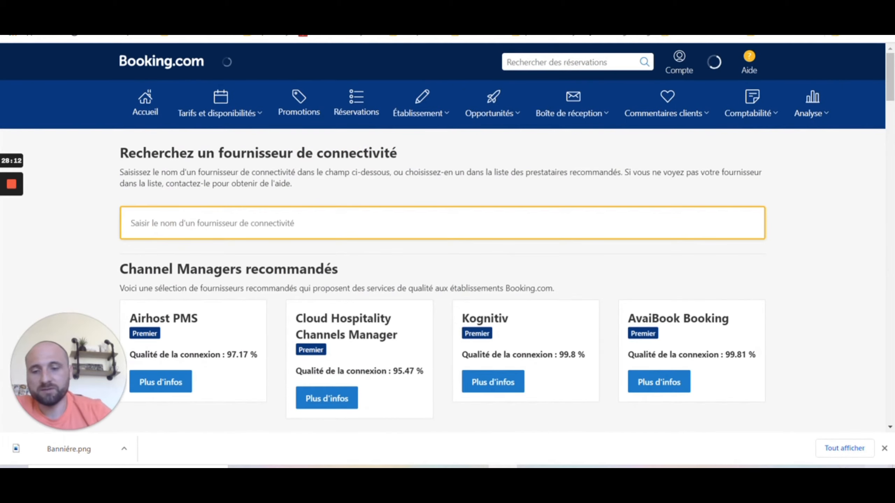
pyautogui.write('eds2')
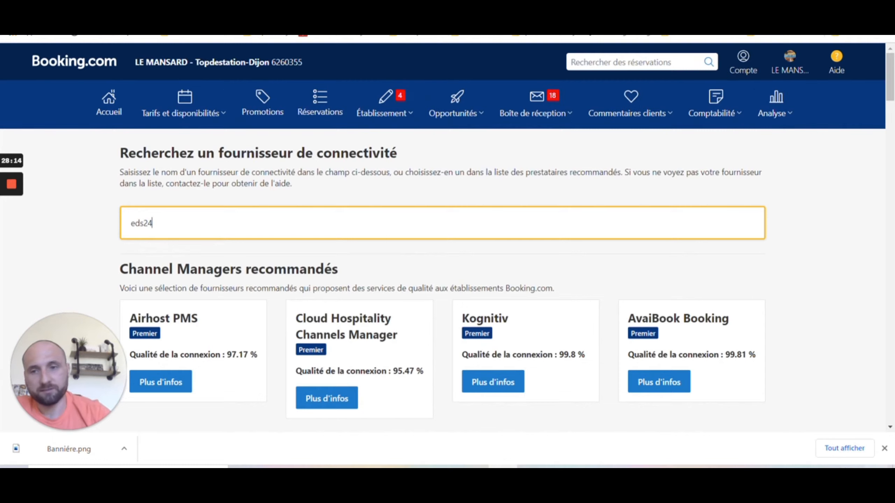
pyautogui.write('4')
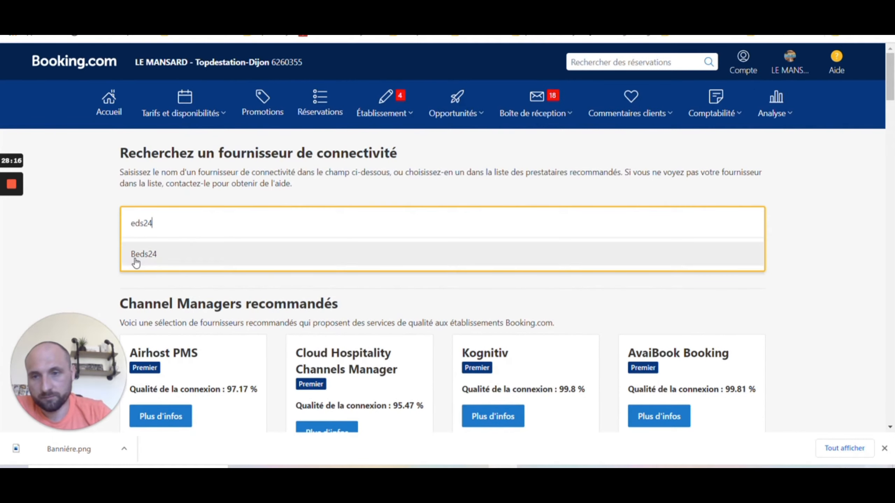
pyautogui.click(130, 224)
pyautogui.write('b')
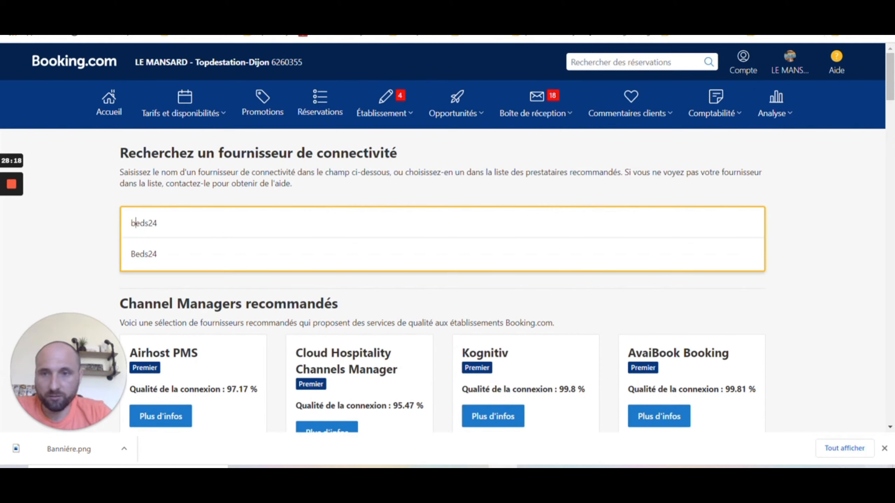
pyautogui.click(146, 254)
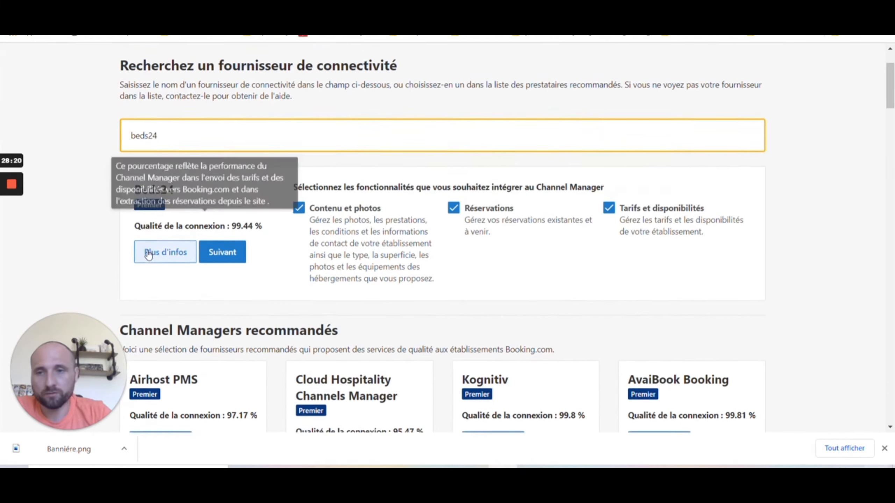
pyautogui.click(231, 248)
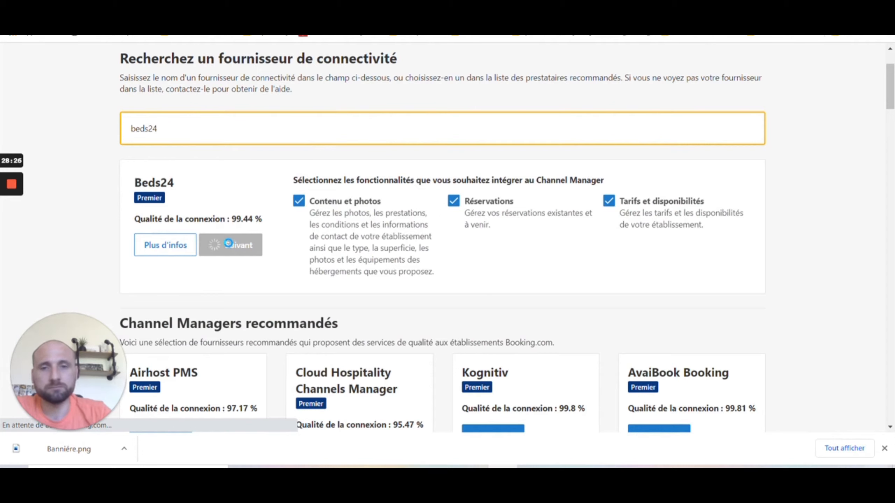
# Step: Accept the terms of the XML service agreement for LE MANSARD and save the option to connect automatically to the provider
pyautogui.scroll(-2, 383, 236)
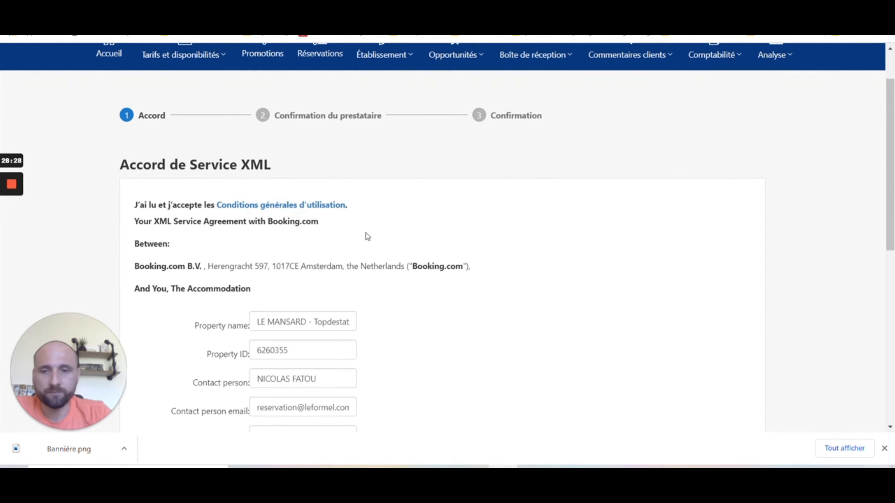
pyautogui.doubleClick(271, 350)
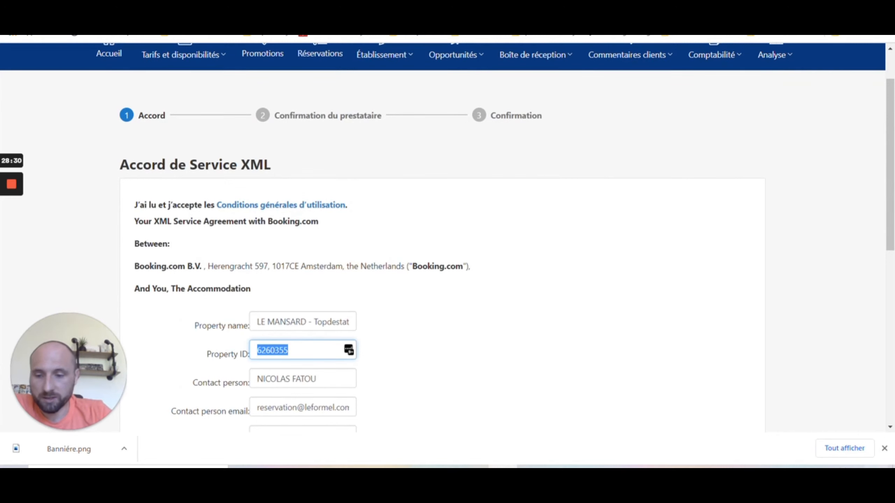
pyautogui.scroll(-8, 275, 304)
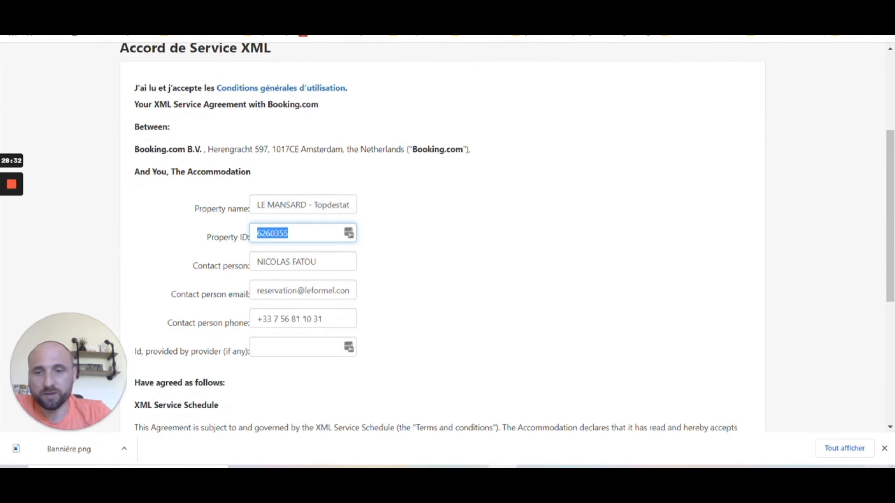
pyautogui.click(140, 390)
pyautogui.scroll(-5, 272, 334)
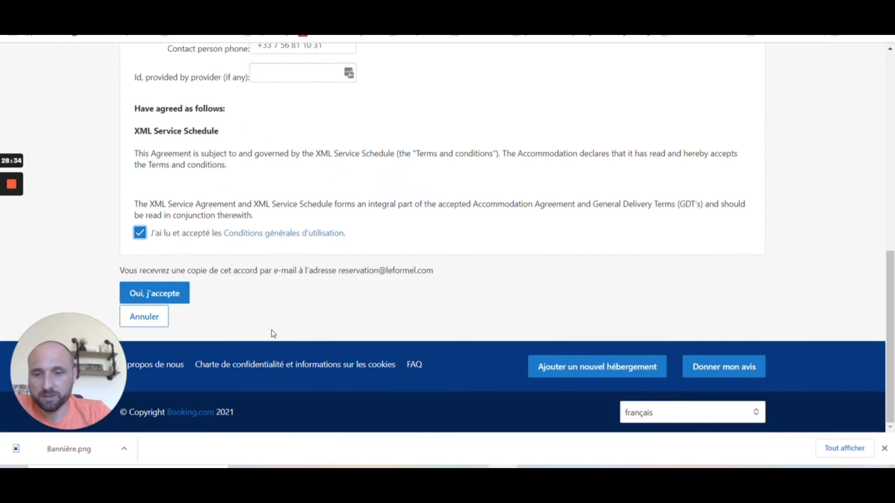
pyautogui.click(153, 289)
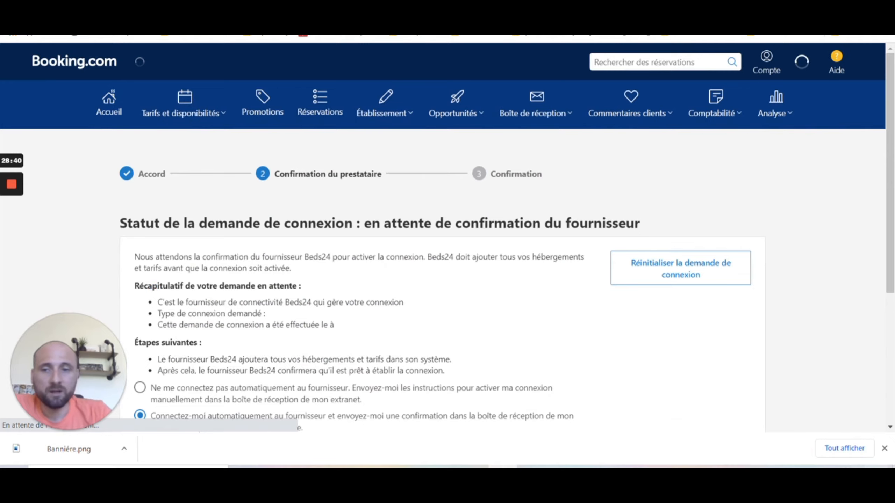
pyautogui.scroll(-3, 180, 310)
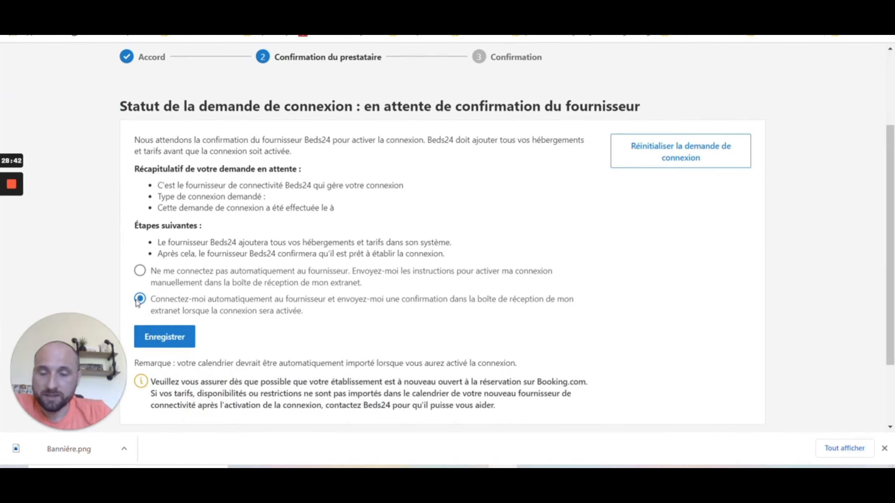
pyautogui.click(177, 340)
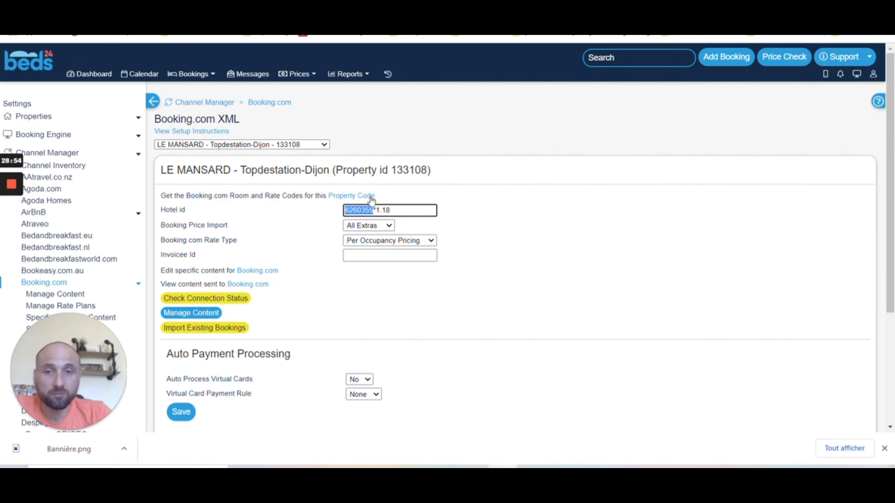
# Step: Back in Beds24, map Le mansard to the Booking.com room code One-Bedroom Apartment and rate code Standard Rate, and save
pyautogui.scroll(-5, 343, 208)
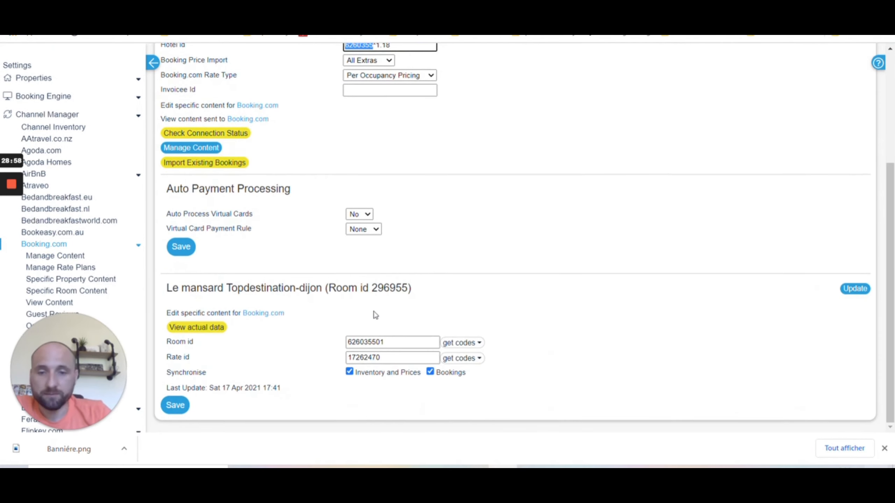
pyautogui.click(464, 343)
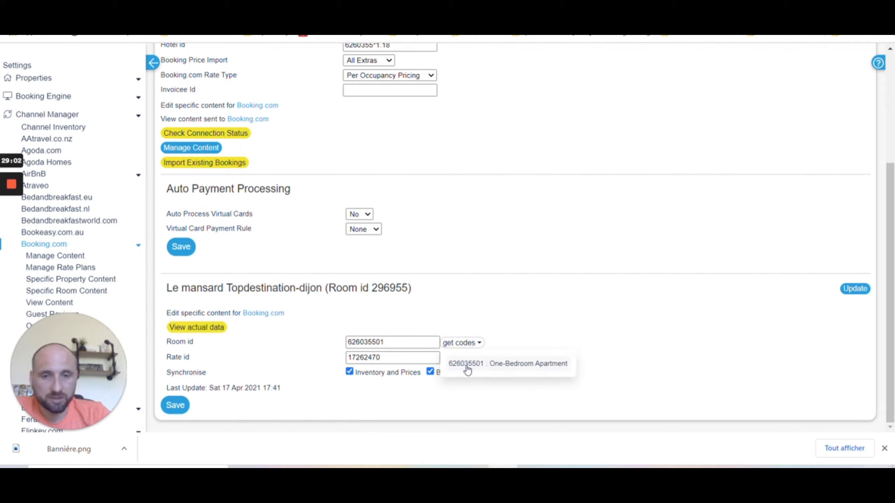
pyautogui.click(467, 367)
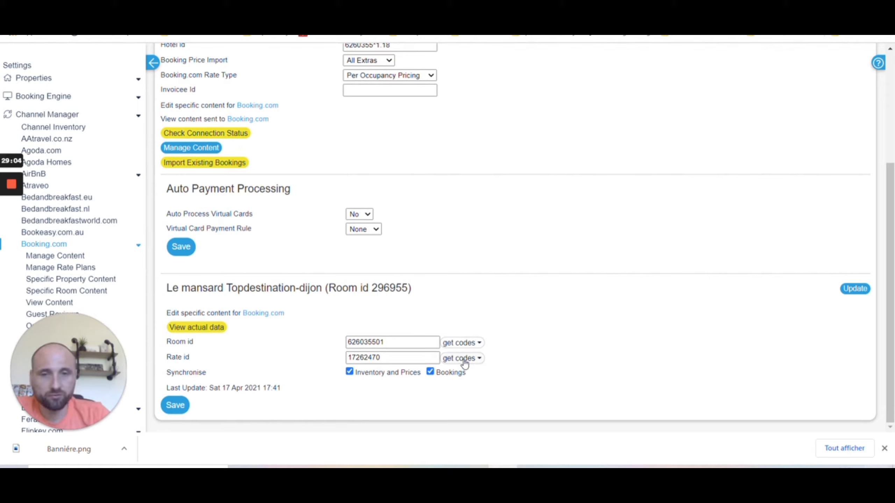
pyautogui.click(463, 358)
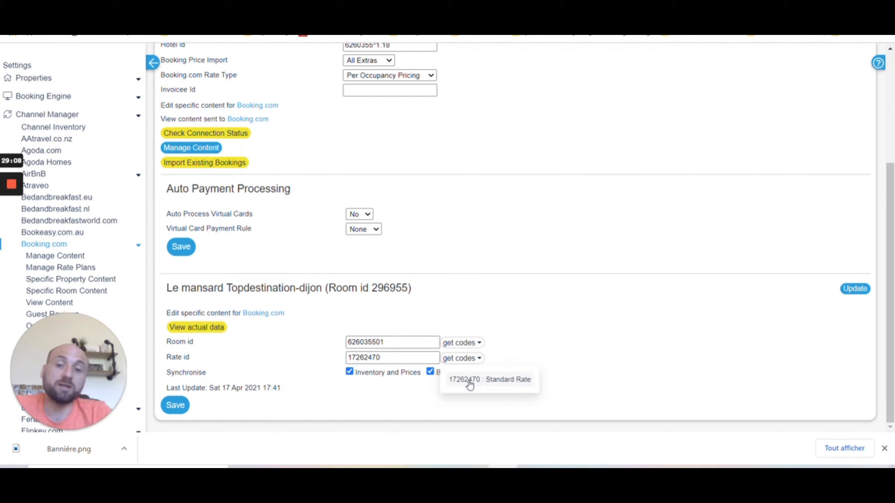
pyautogui.click(469, 383)
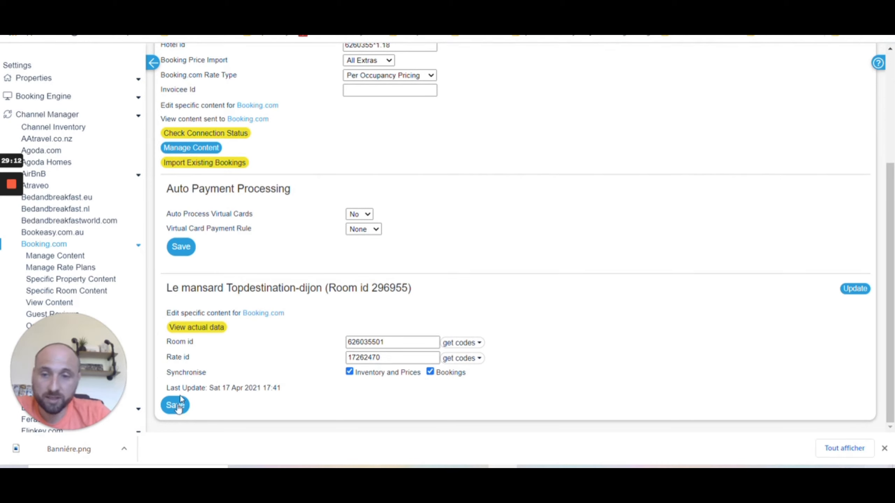
pyautogui.click(176, 408)
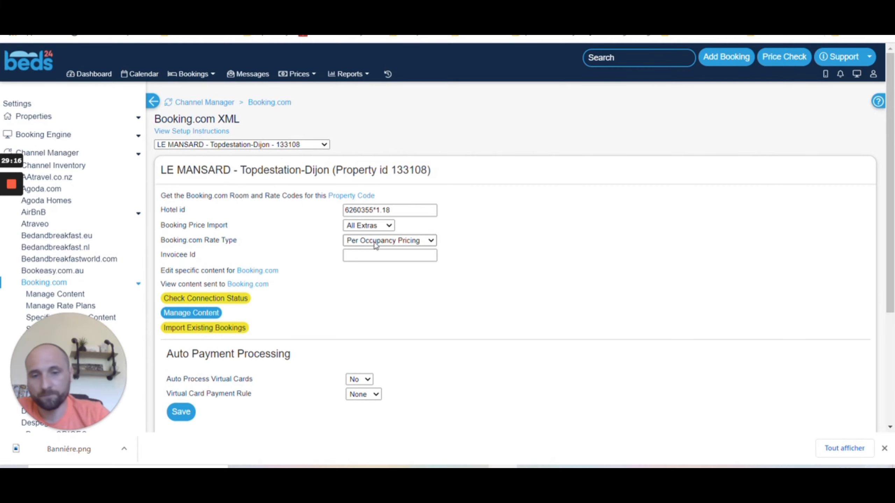
# Step: Review LE MANSARD's Booking.com connection settings and save Le mansard's room and rate mapping with inventory, prices and bookings synchronised
pyautogui.scroll(-5, 374, 249)
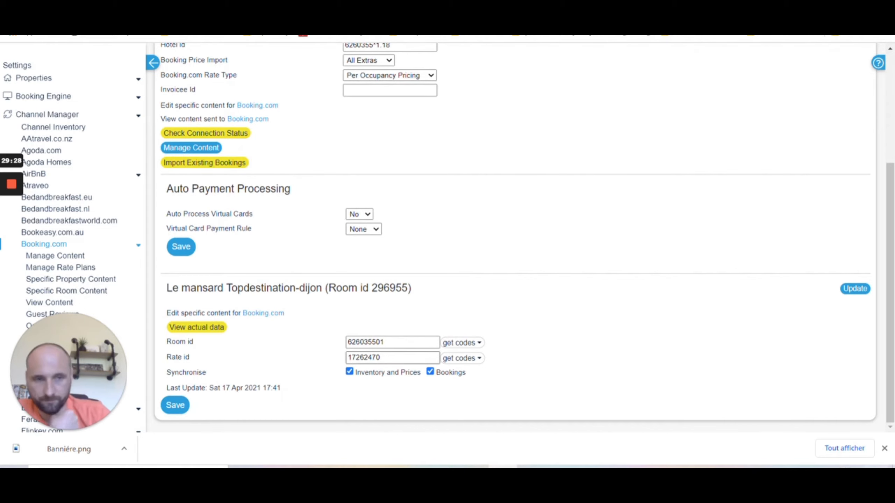
pyautogui.scroll(5, 368, 362)
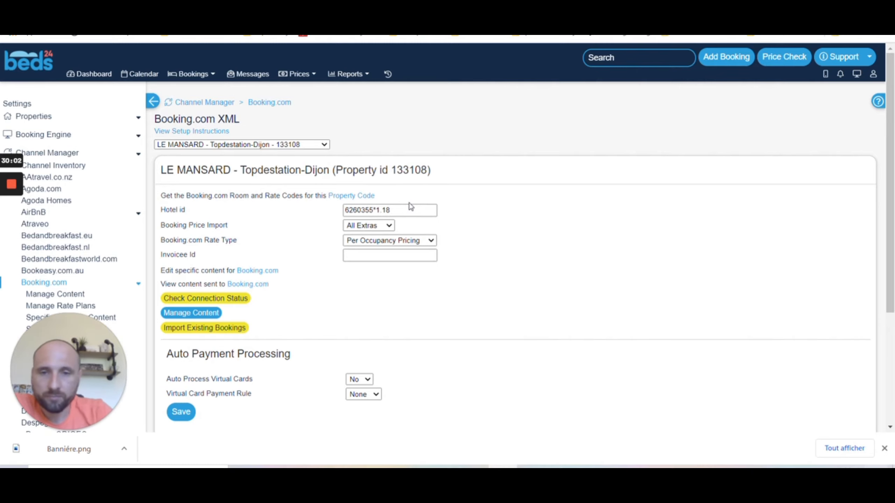
pyautogui.scroll(-2, 410, 206)
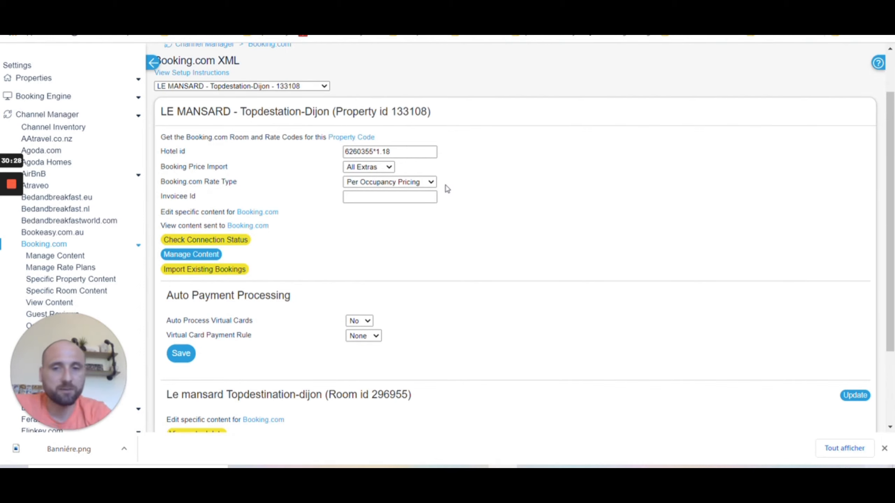
pyautogui.scroll(-3, 452, 189)
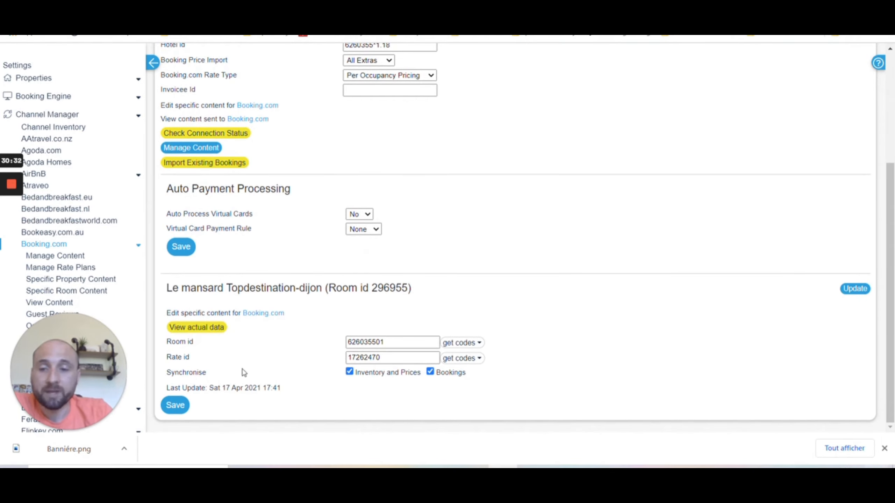
pyautogui.click(175, 405)
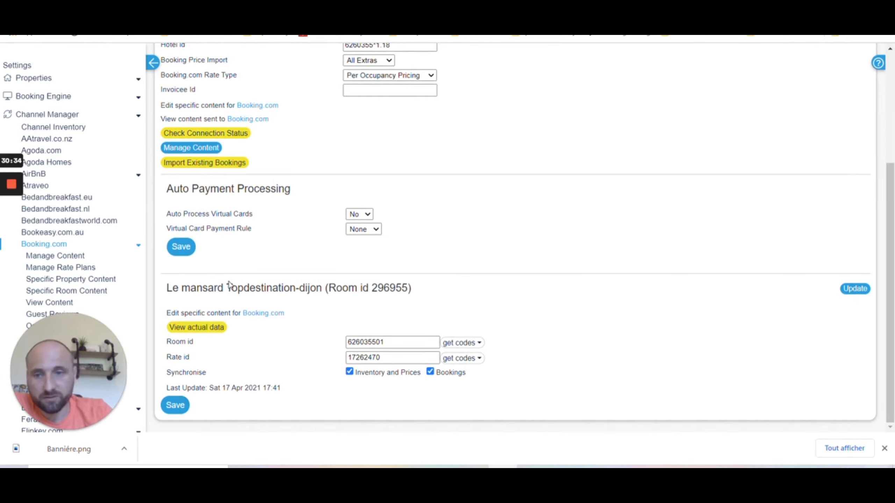
# Step: Check the actual data sent to Booking.com for Le mansard, including daily inventory, closed dates and the price multiplier
pyautogui.click(207, 333)
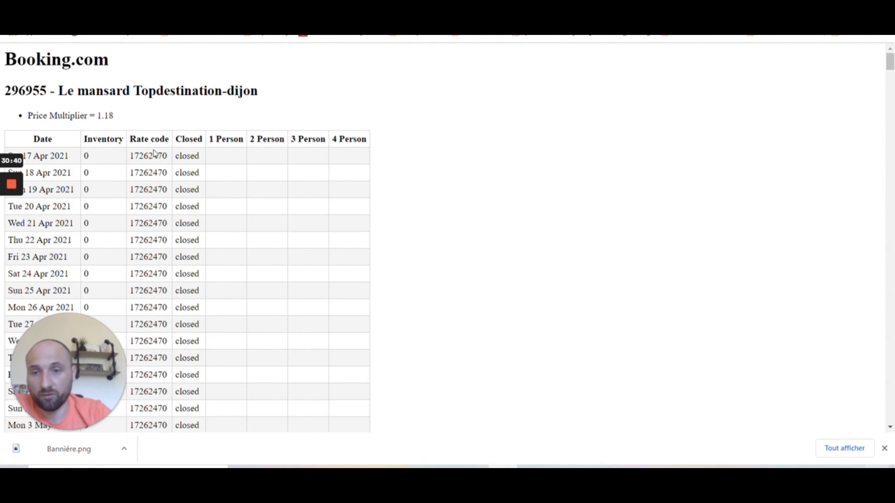
pyautogui.scroll(-20, 154, 152)
pyautogui.scroll(18, 153, 152)
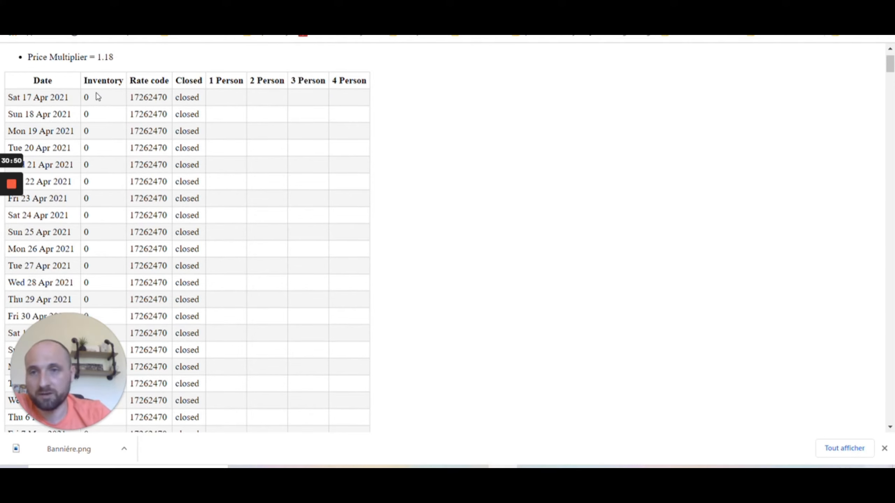
pyautogui.doubleClick(87, 95)
pyautogui.scroll(-9, 87, 97)
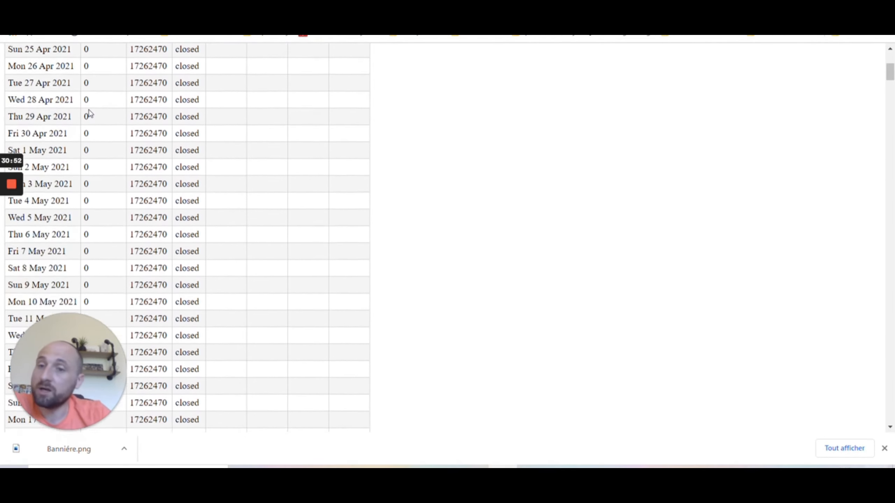
pyautogui.scroll(9, 90, 112)
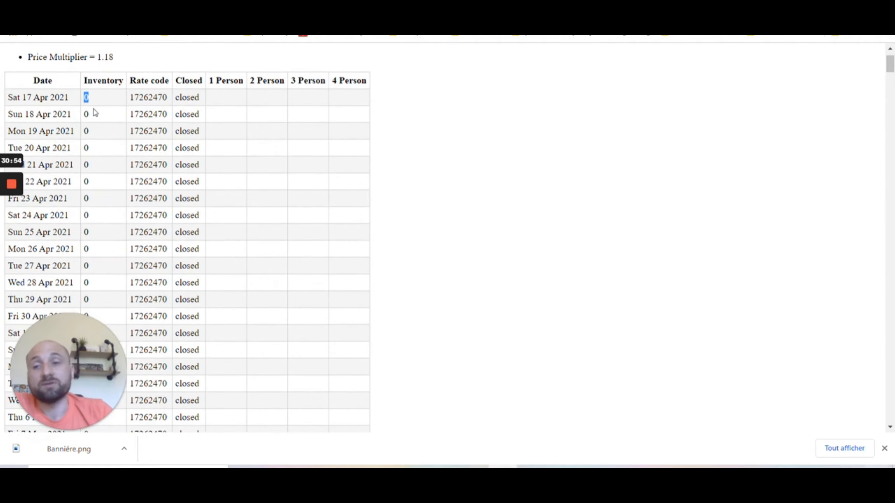
pyautogui.doubleClick(102, 57)
pyautogui.moveTo(98, 56); pyautogui.dragTo(25, 57)
pyautogui.click(106, 22)
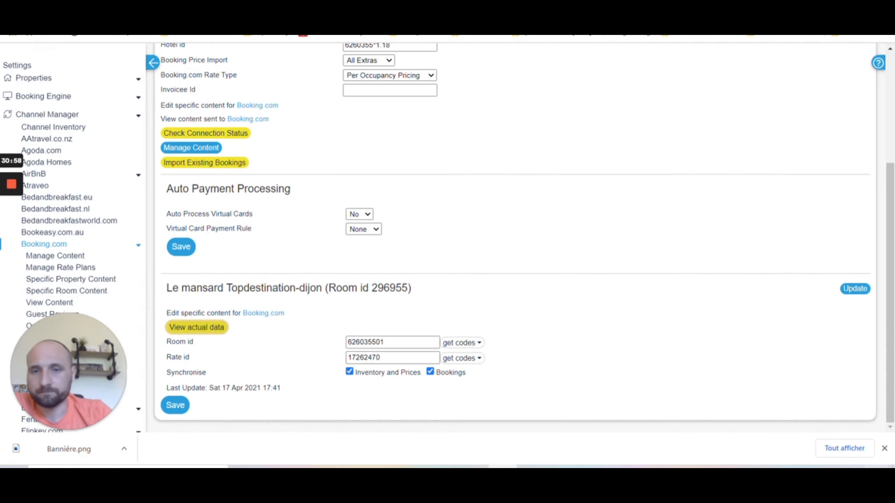
# Step: Import LE MANSARD's existing bookings from Booking.com and return to the connection settings
pyautogui.scroll(2, 282, 174)
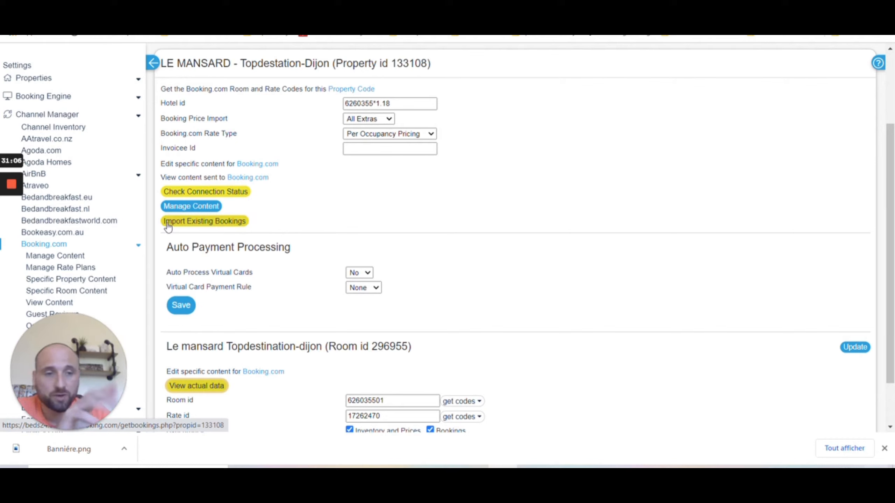
pyautogui.click(204, 230)
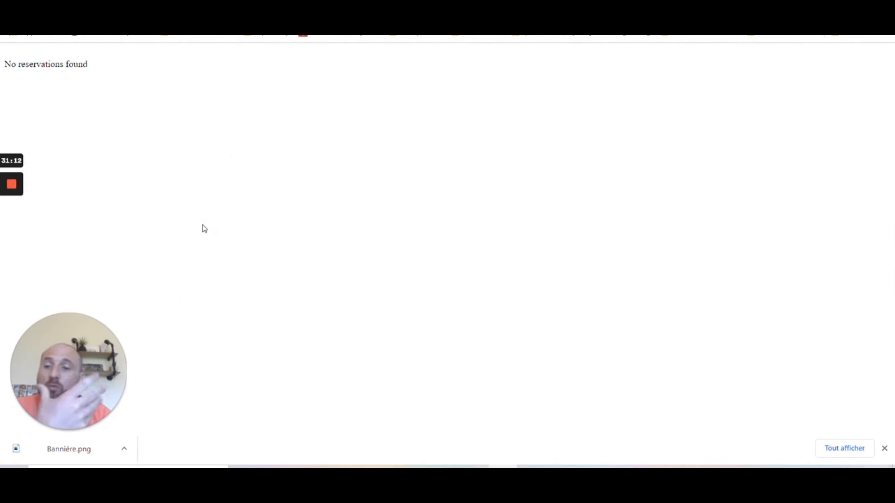
pyautogui.hotkey('ctrl', 'w')
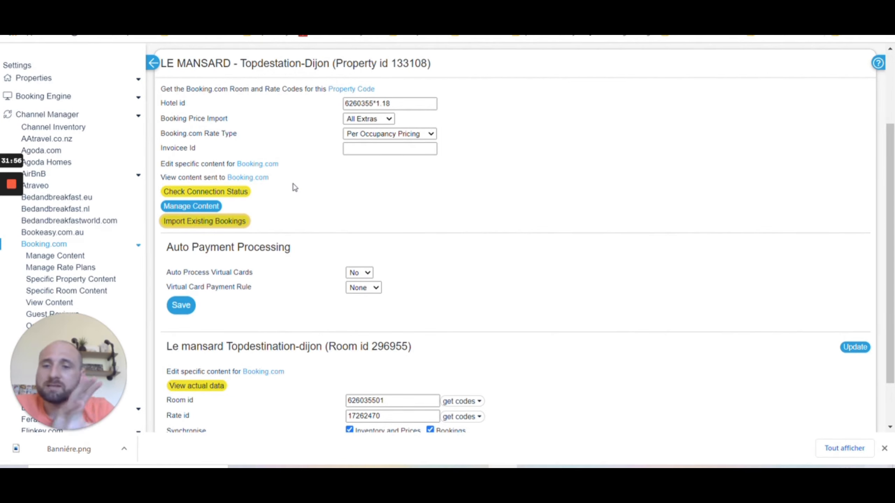
# Step: Open the channel manager's Channel Inventory page for LE MANSARD
pyautogui.scroll(2, 296, 190)
pyautogui.scroll(-2, 297, 193)
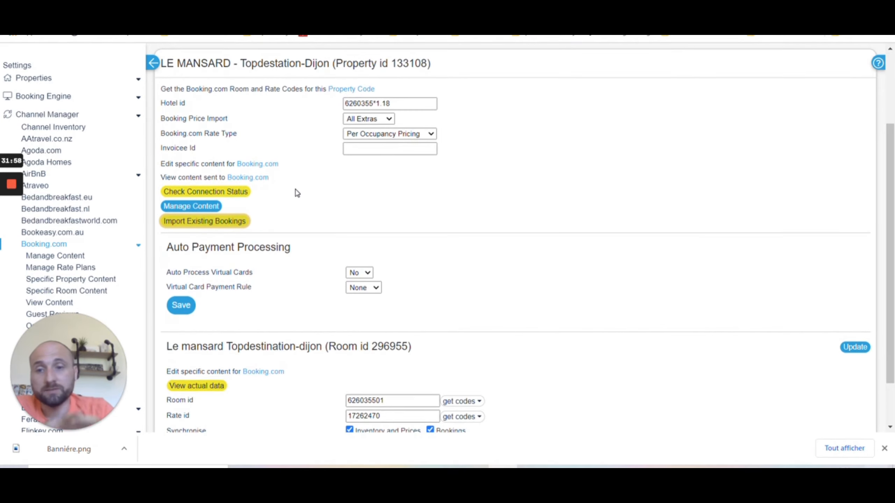
pyautogui.scroll(-2, 297, 192)
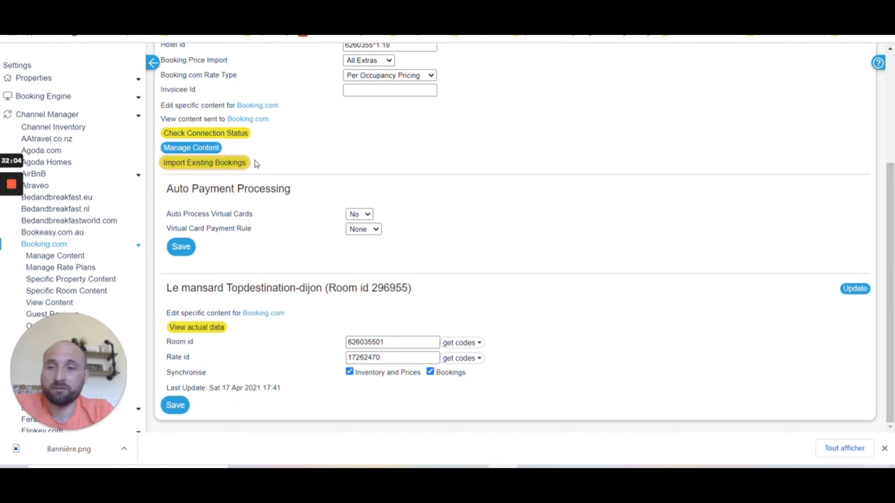
pyautogui.click(37, 134)
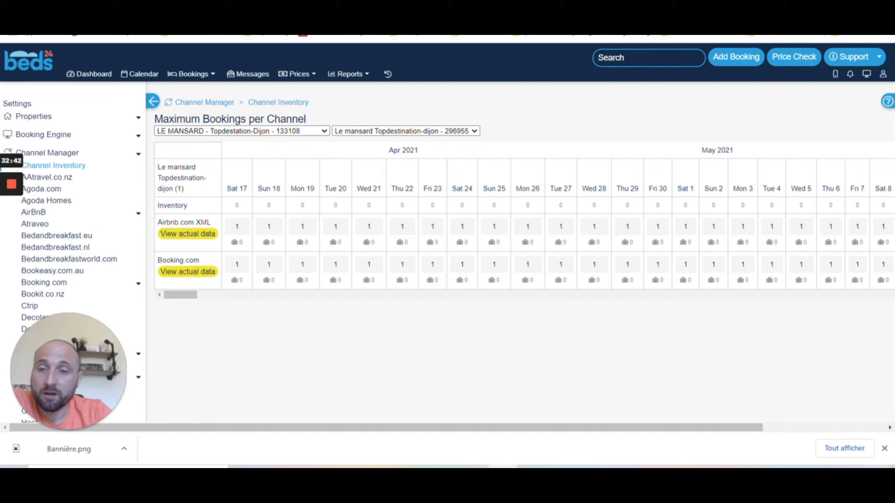
# Step: Set Booking.com's maximum bookings to 0 for every day from 17 to 30 April 2021 and save
pyautogui.click(237, 265)
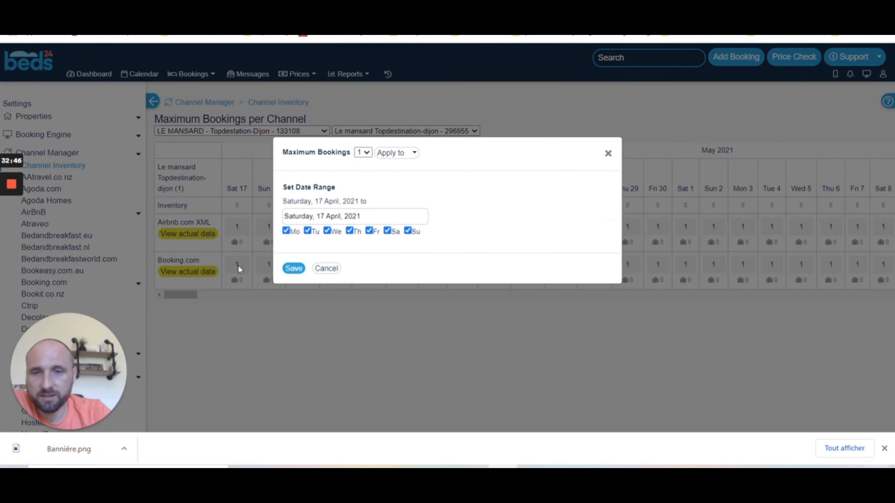
pyautogui.click(363, 152)
pyautogui.click(363, 164)
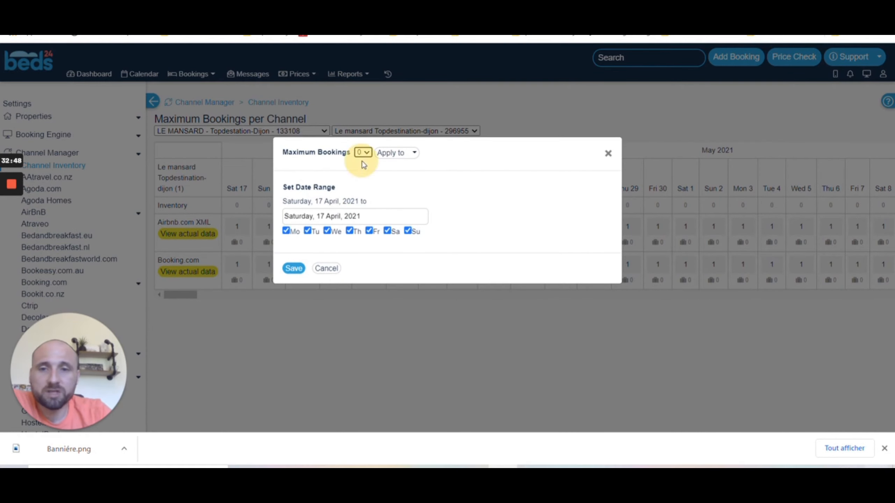
pyautogui.click(351, 216)
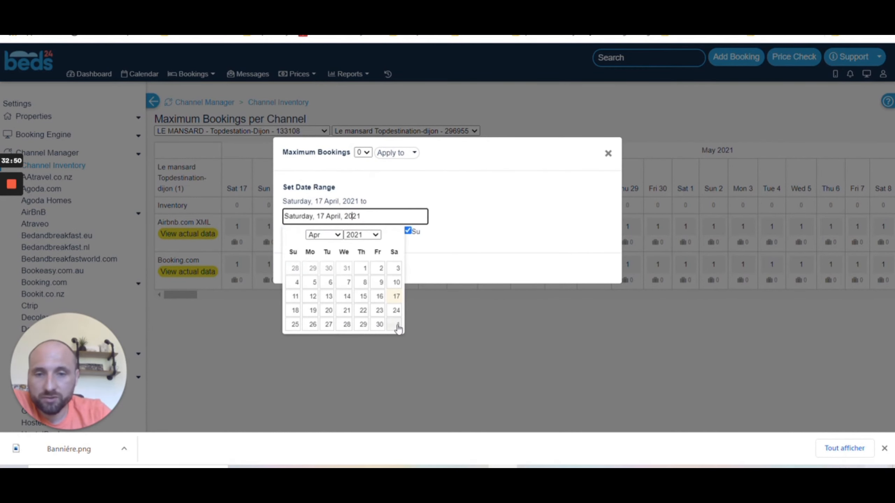
pyautogui.click(379, 325)
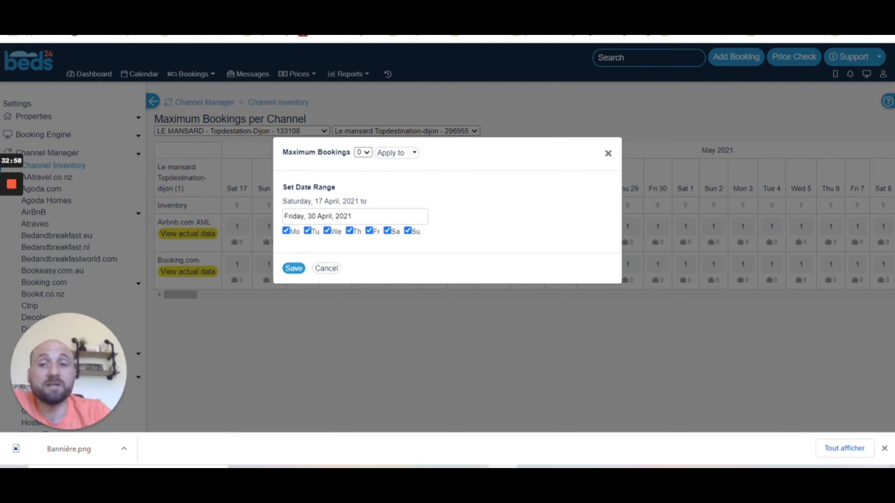
pyautogui.click(294, 268)
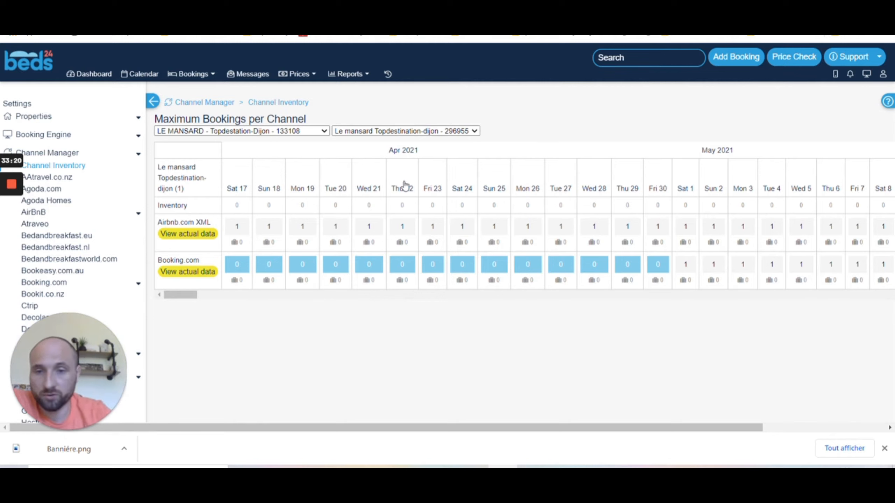
# Step: Set Booking.com's maximum bookings back to 1 from 17 to 30 April 2021 and save
pyautogui.click(235, 263)
pyautogui.click(362, 153)
pyautogui.click(363, 171)
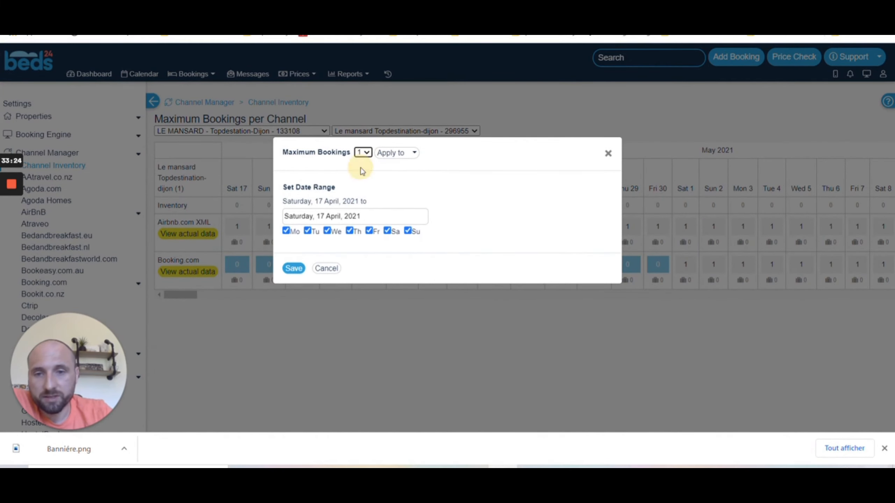
pyautogui.click(352, 216)
pyautogui.click(378, 324)
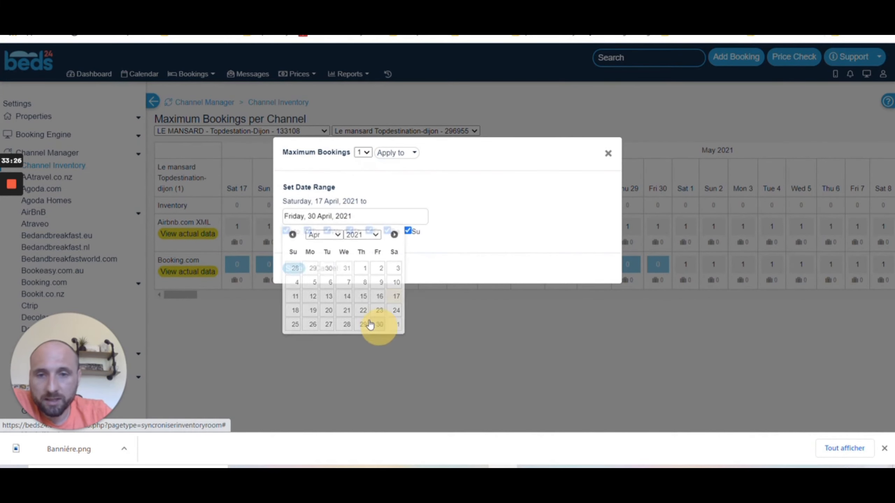
pyautogui.click(296, 269)
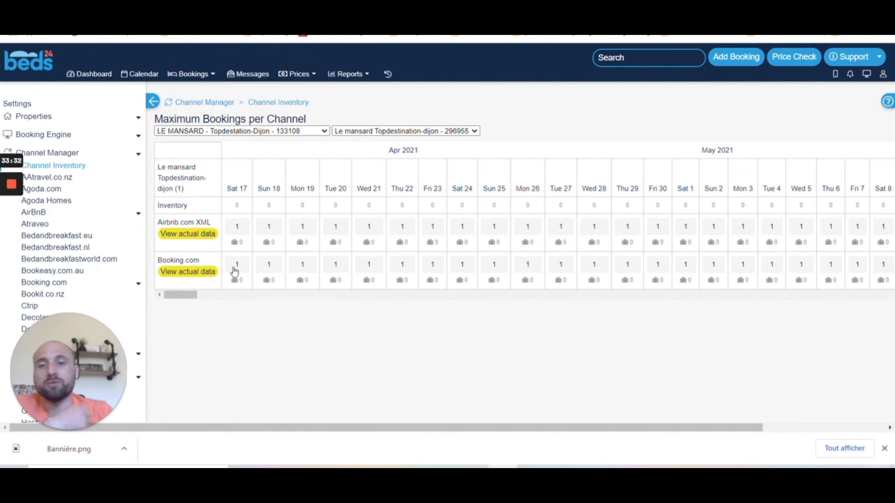
# Step: Set Booking.com's maximum bookings to 0 on Fridays and Saturdays only, from 17 to 30 April 2021, and save
pyautogui.click(234, 271)
pyautogui.click(367, 153)
pyautogui.click(364, 163)
pyautogui.click(346, 216)
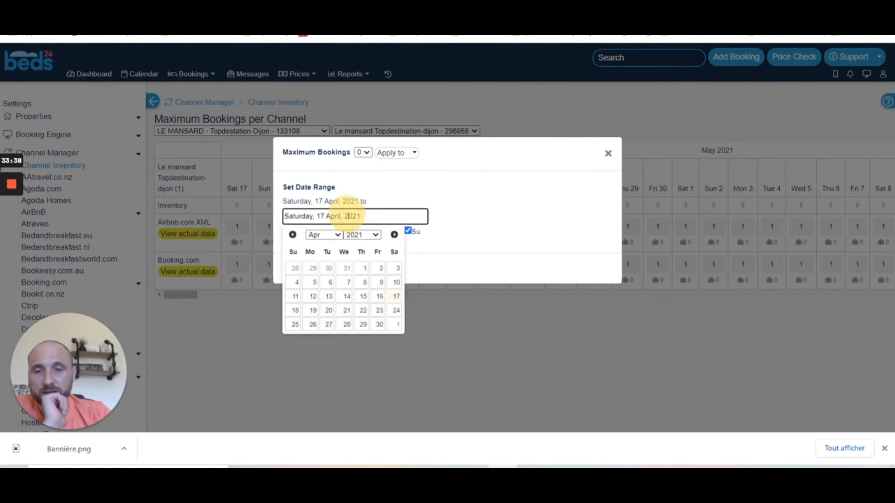
pyautogui.click(379, 325)
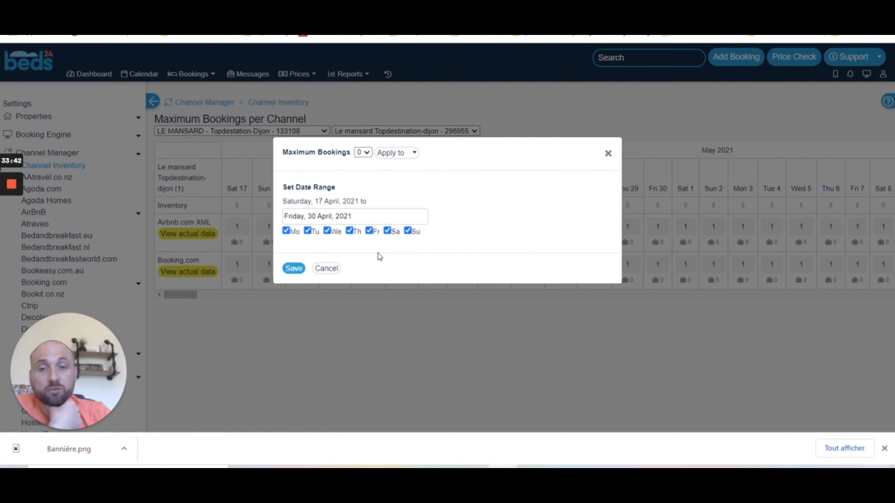
pyautogui.click(408, 231)
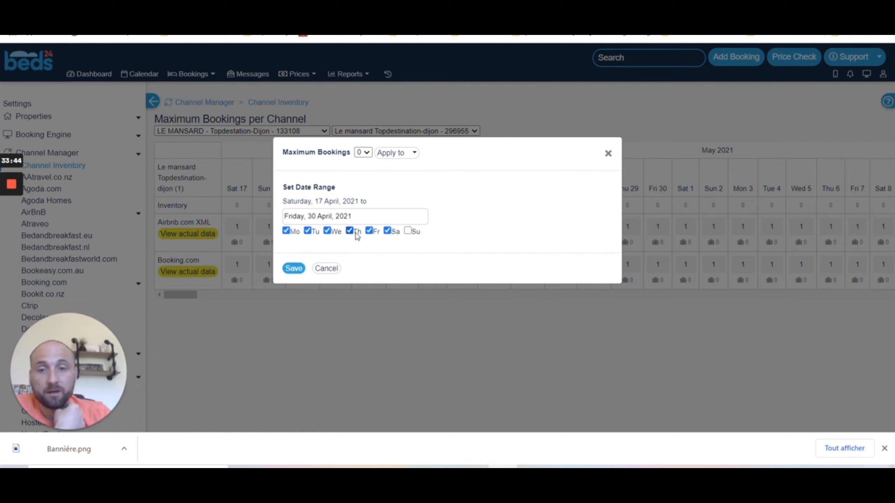
pyautogui.click(350, 231)
pyautogui.click(328, 231)
pyautogui.click(307, 231)
pyautogui.click(286, 231)
pyautogui.click(293, 269)
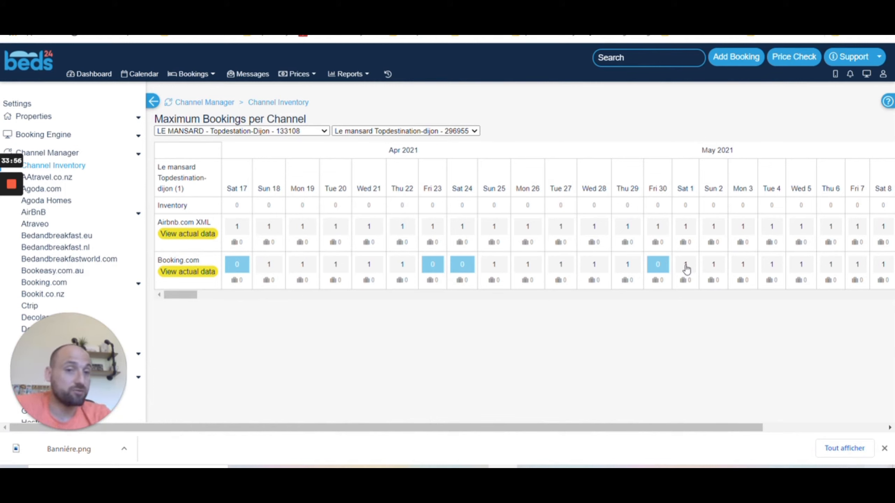
# Step: Restore Booking.com's maximum bookings to 1 for all weekdays from 17 April to 1 May 2021 and save
pyautogui.click(237, 265)
pyautogui.click(363, 152)
pyautogui.click(359, 171)
pyautogui.click(349, 216)
pyautogui.click(397, 323)
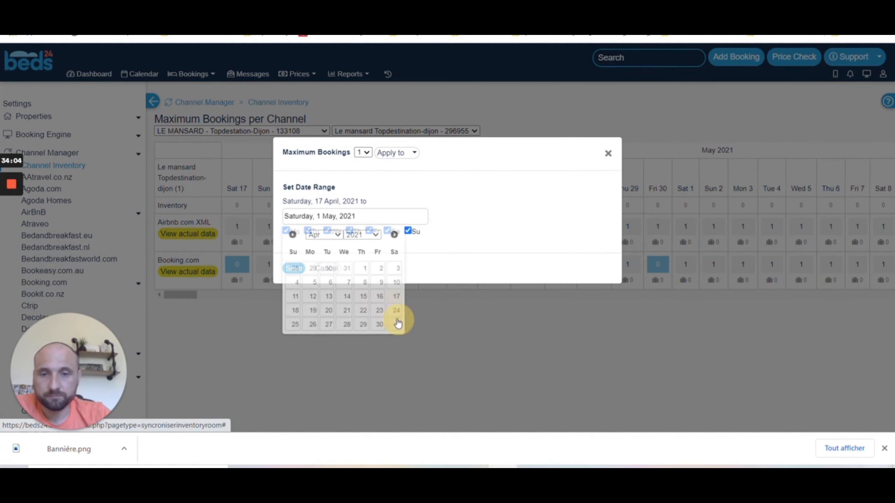
pyautogui.click(297, 269)
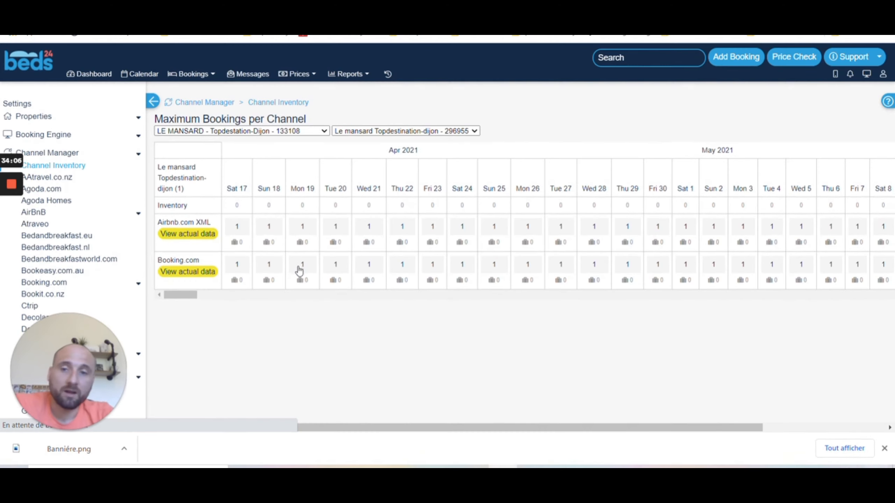
# Step: Look at which channels Booking.com's 17 April maximum bookings setting can be applied to, and close it without saving
pyautogui.click(238, 265)
pyautogui.click(398, 155)
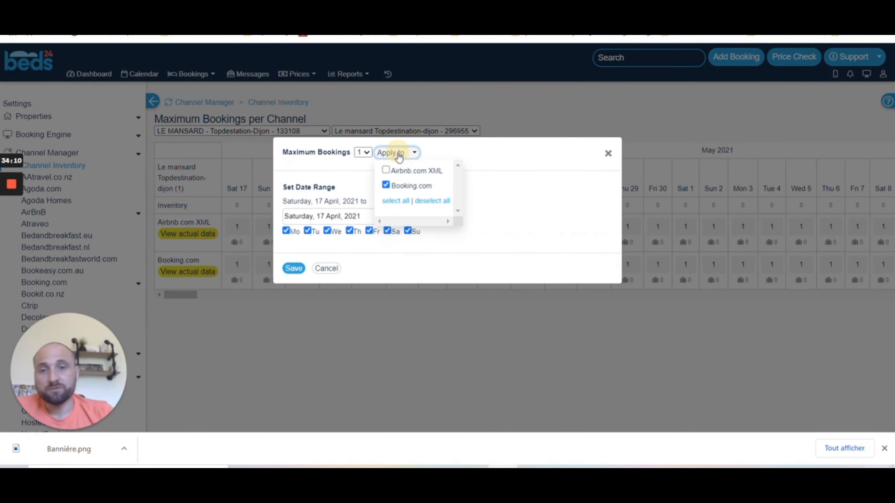
pyautogui.click(562, 178)
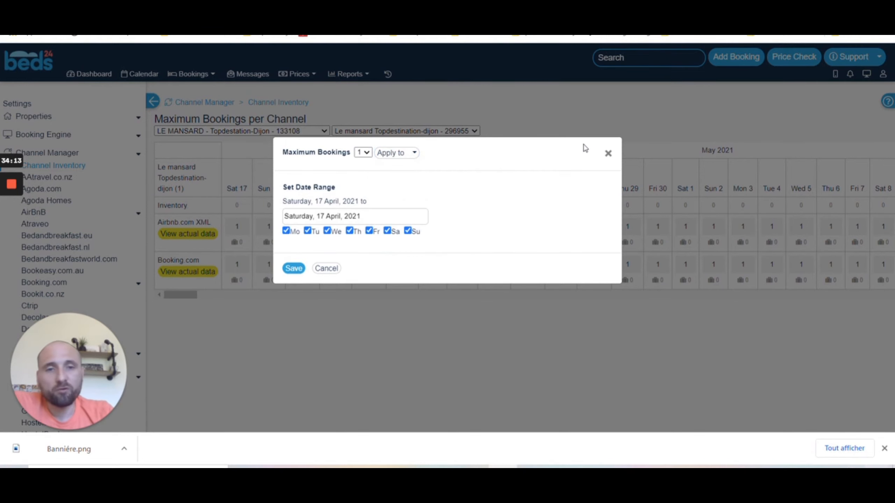
pyautogui.click(609, 154)
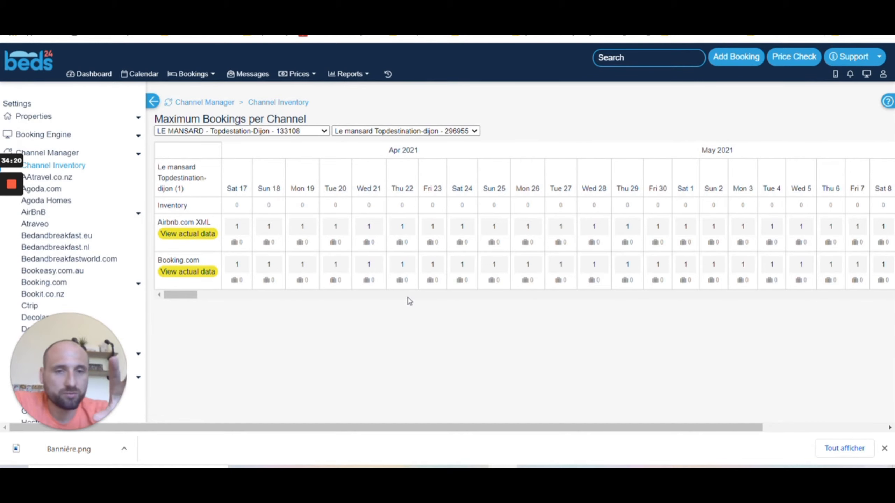
# Step: Apply a maximum bookings value of 1 to Airbnb and Booking.com on Fridays and Saturdays from 17 to 30 April 2021, and save
pyautogui.click(237, 228)
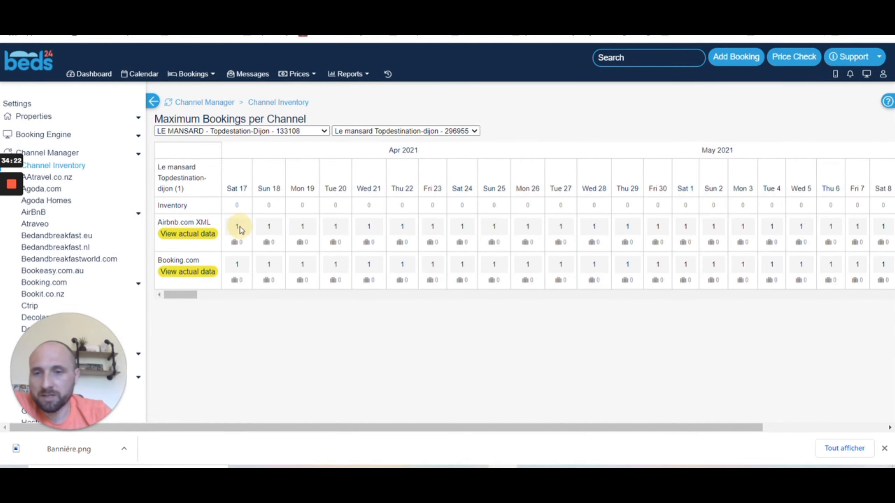
pyautogui.click(312, 216)
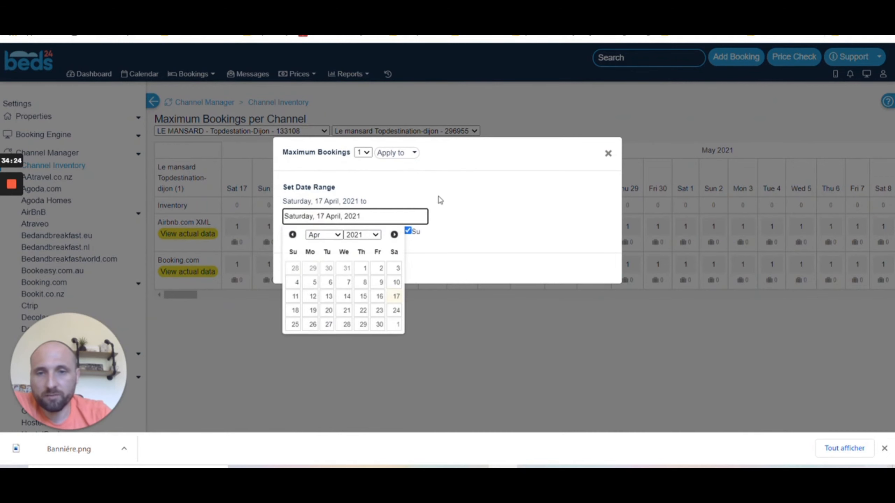
pyautogui.click(379, 325)
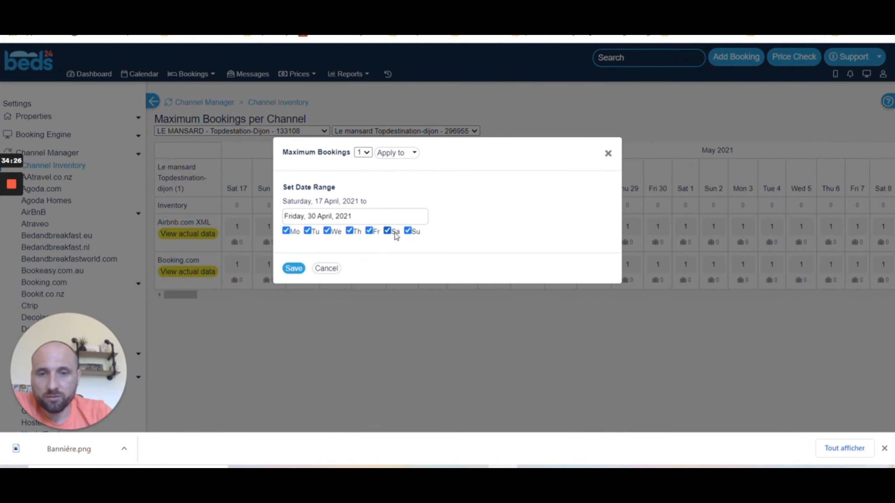
pyautogui.click(408, 231)
pyautogui.click(350, 232)
pyautogui.click(327, 231)
pyautogui.click(307, 231)
pyautogui.click(286, 231)
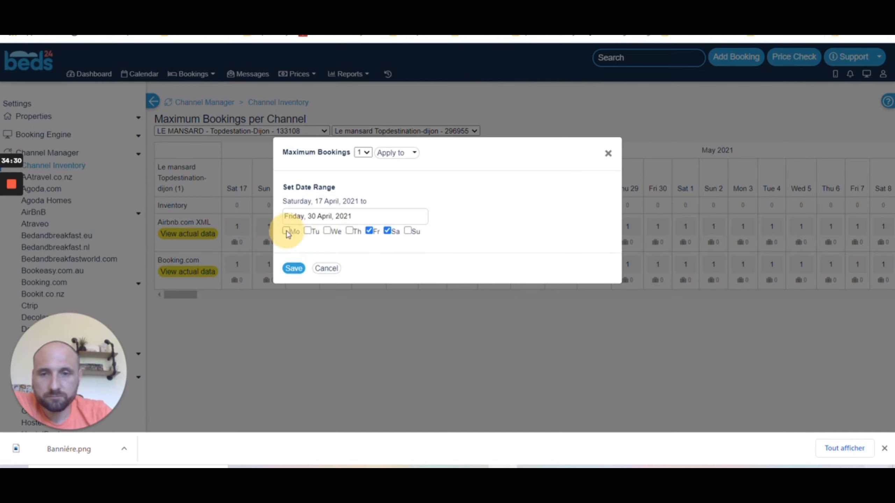
pyautogui.click(412, 154)
pyautogui.click(386, 185)
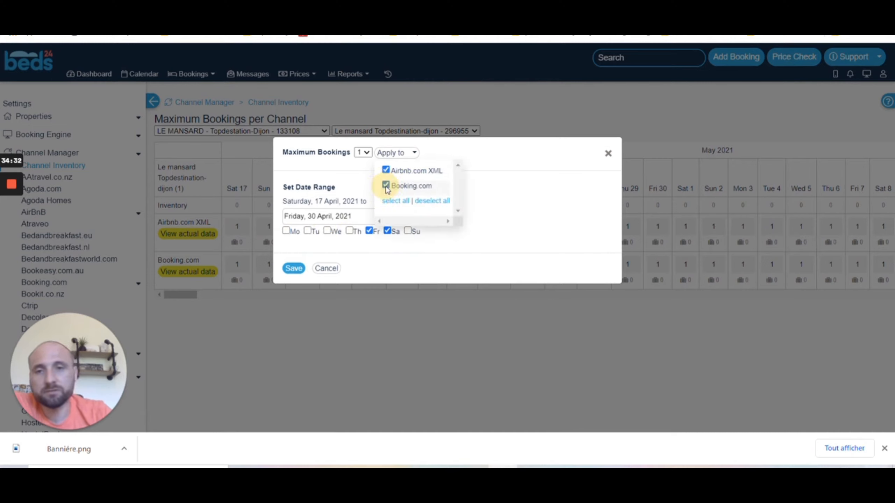
pyautogui.click(293, 268)
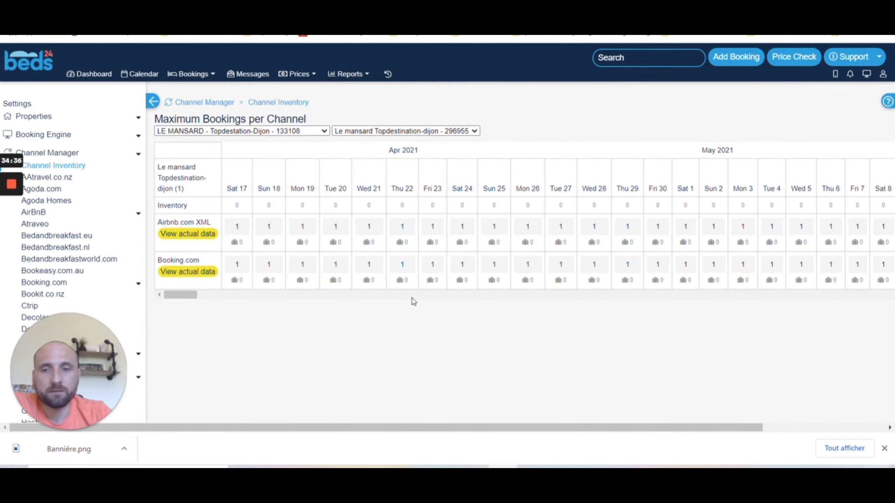
# Step: Set maximum bookings to 0 for both Airbnb and Booking.com on Fridays and Saturdays from 17 to 30 April 2021, and save
pyautogui.click(237, 227)
pyautogui.click(363, 153)
pyautogui.click(362, 163)
pyautogui.click(346, 214)
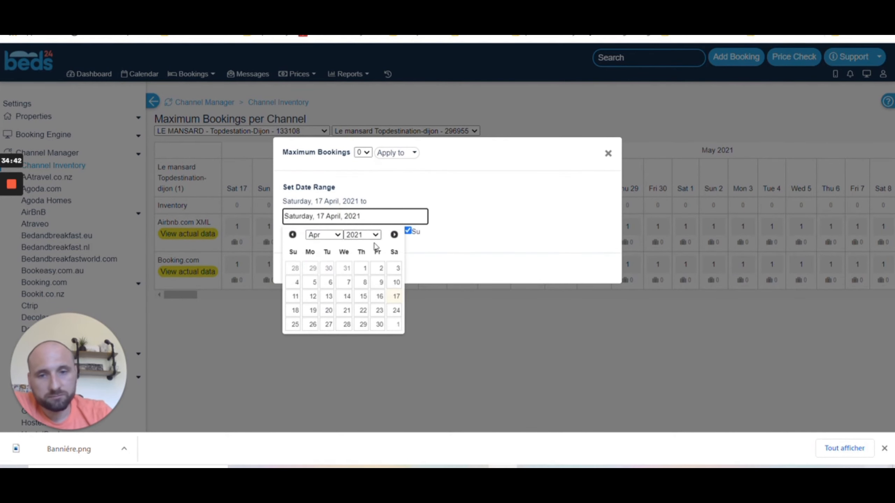
pyautogui.click(379, 324)
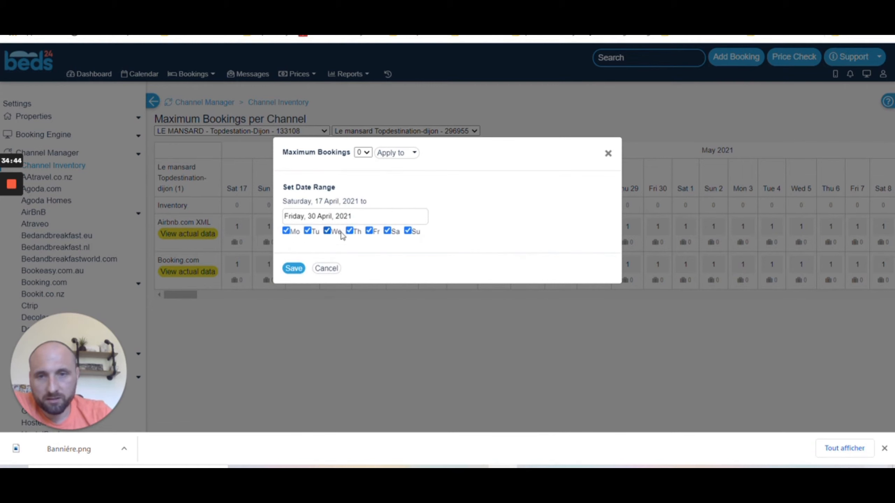
pyautogui.click(407, 230)
pyautogui.click(350, 231)
pyautogui.click(327, 231)
pyautogui.click(286, 231)
pyautogui.click(307, 231)
pyautogui.click(405, 156)
pyautogui.click(386, 185)
pyautogui.click(541, 187)
pyautogui.click(298, 271)
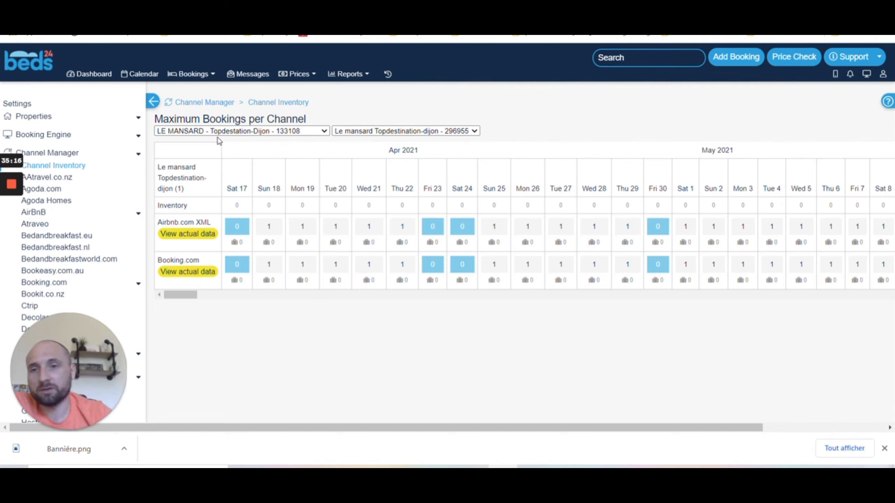
# Step: Open the calendar for the LE MANSARD property
pyautogui.click(138, 79)
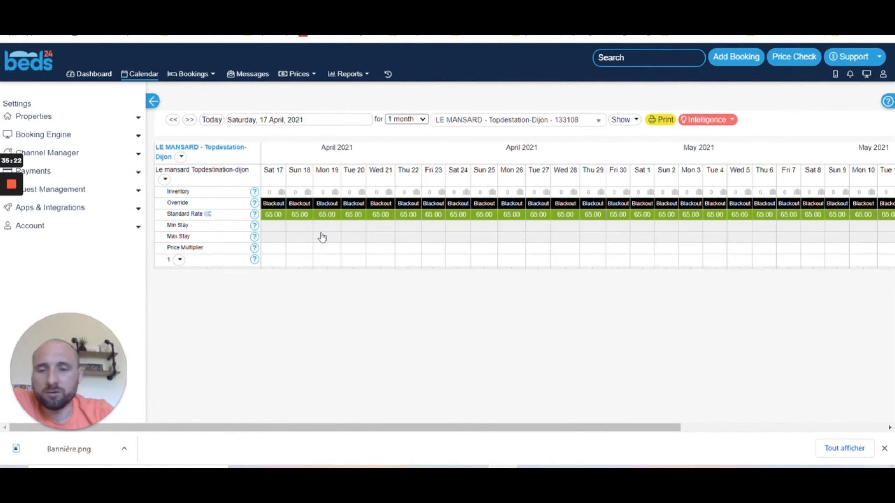
pyautogui.moveTo(241, 428)
pyautogui.mouseDown()
pyautogui.moveTo(279, 429)
pyautogui.moveTo(224, 425)
pyautogui.mouseUp()
# Step: Set the Standard Rate to 00 from 17 to 30 April 2021 and save
pyautogui.click(277, 221)
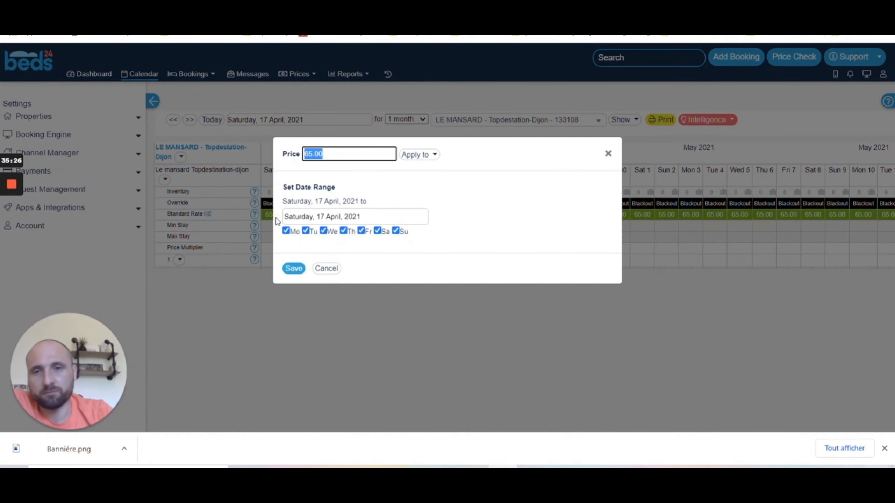
pyautogui.write('00')
pyautogui.click(356, 216)
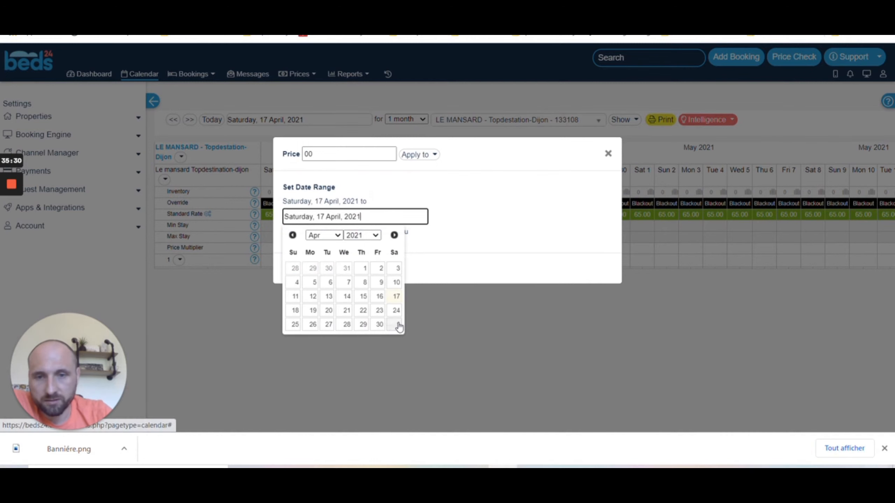
pyautogui.click(379, 324)
pyautogui.click(293, 268)
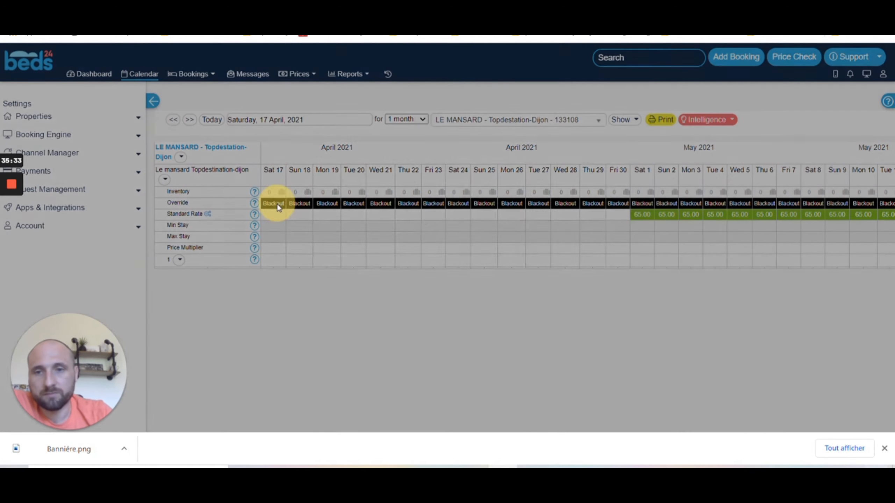
# Step: Set the override status to None from 17 April to 1 May 2021 and save
pyautogui.click(277, 204)
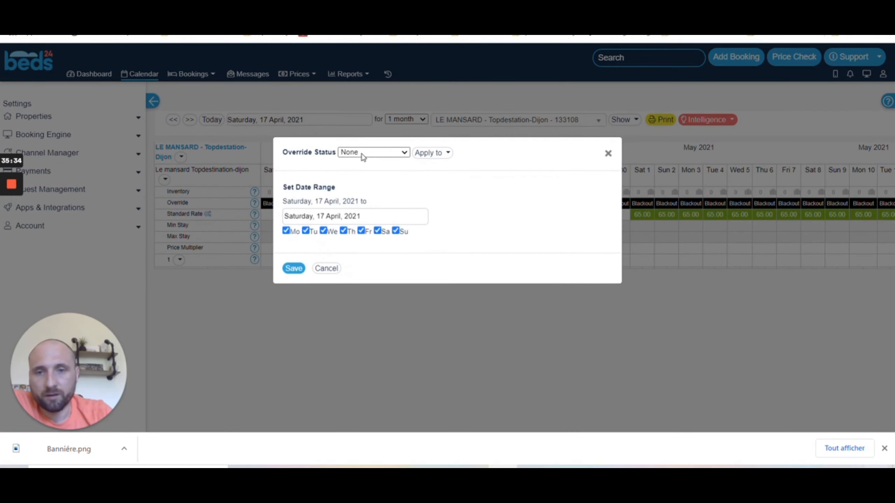
pyautogui.click(326, 216)
pyautogui.click(396, 324)
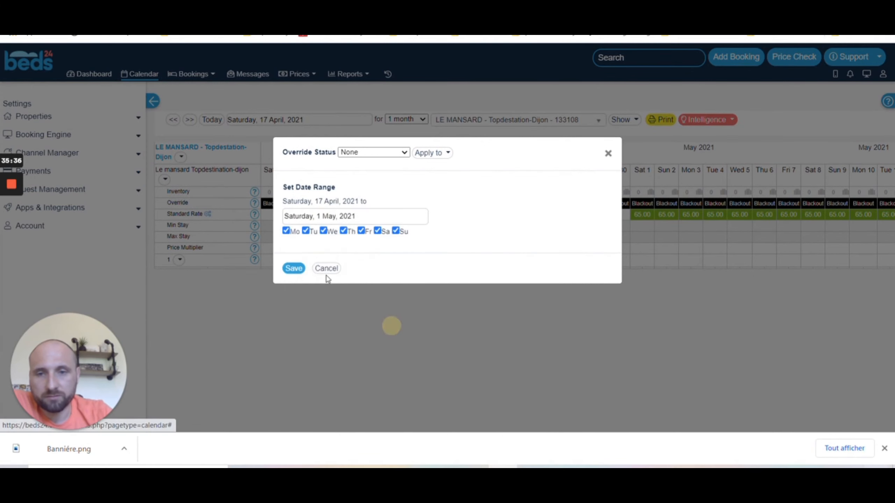
pyautogui.click(296, 268)
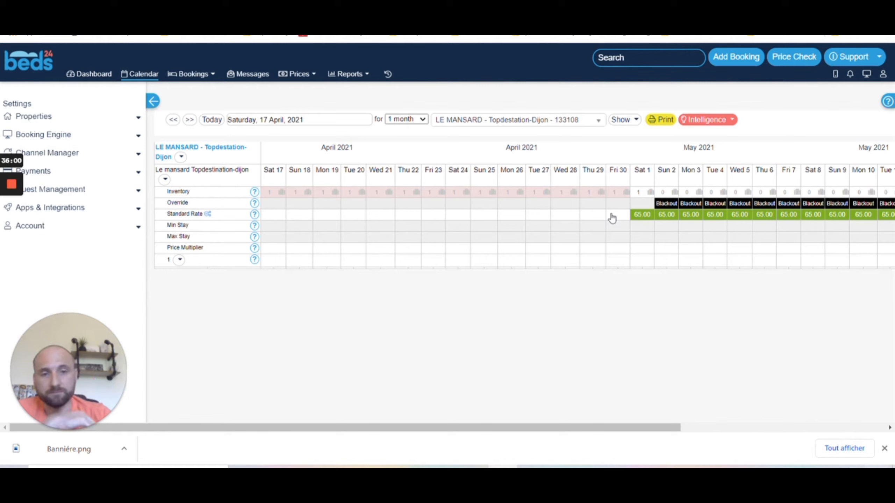
# Step: Set the Standard Rate to 65 from 17 April to 1 May 2021, save, and reload the calendar
pyautogui.click(267, 216)
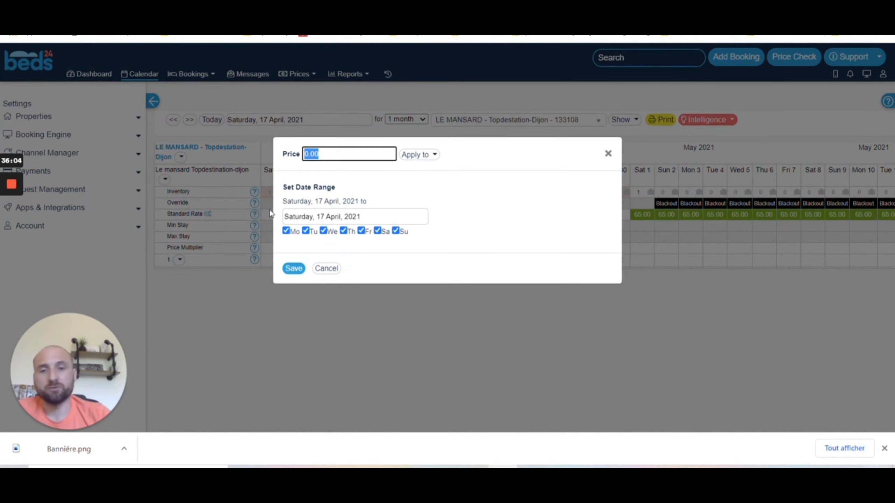
pyautogui.write('65')
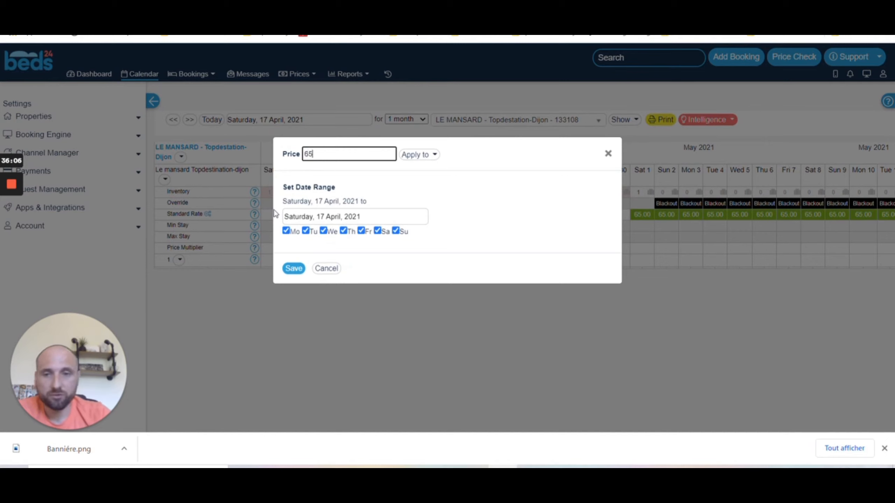
pyautogui.click(349, 216)
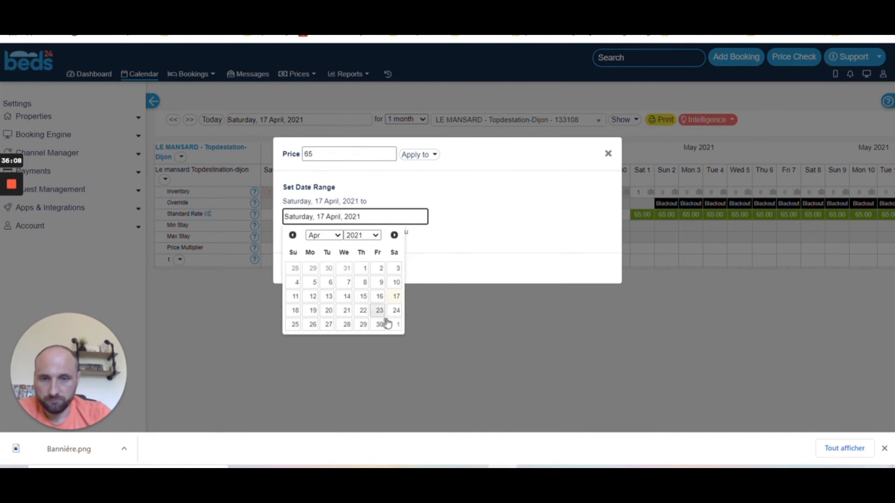
pyautogui.click(397, 325)
pyautogui.click(295, 270)
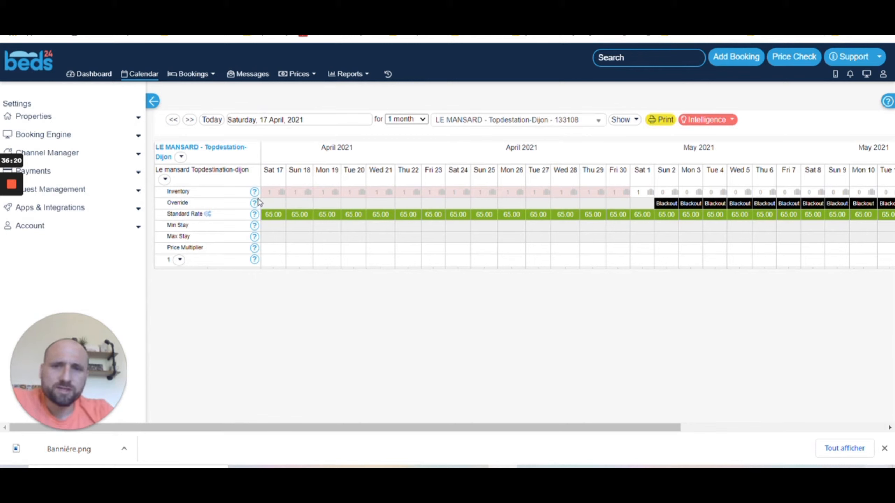
pyautogui.moveTo(277, 196)
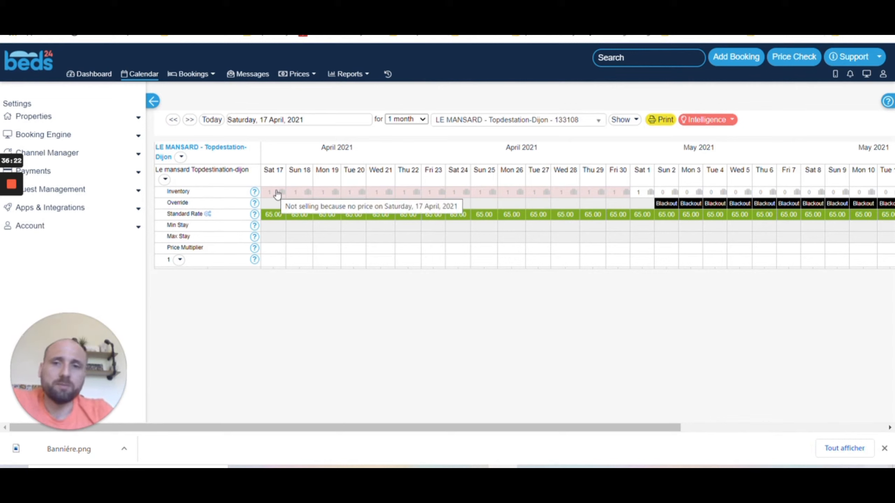
pyautogui.press('F5')
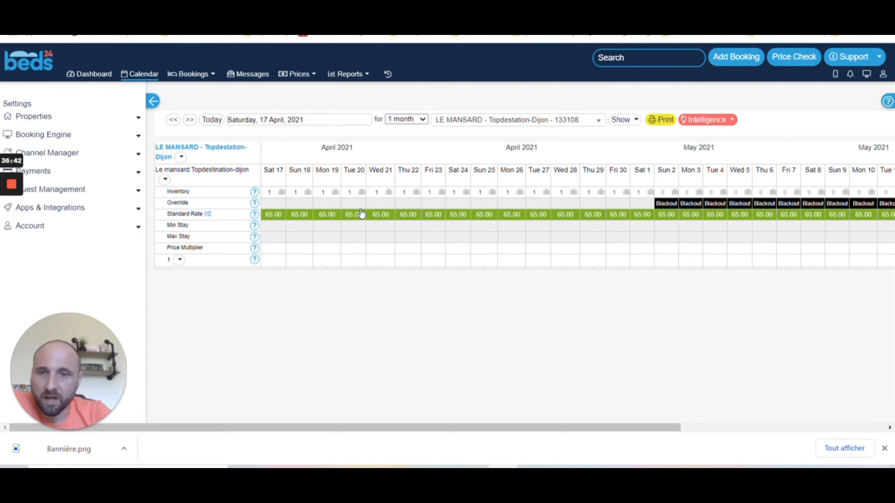
# Step: Set the Standard Rate to 80 on Fridays and Saturdays only, from 17 to 30 April 2021, and save
pyautogui.click(273, 214)
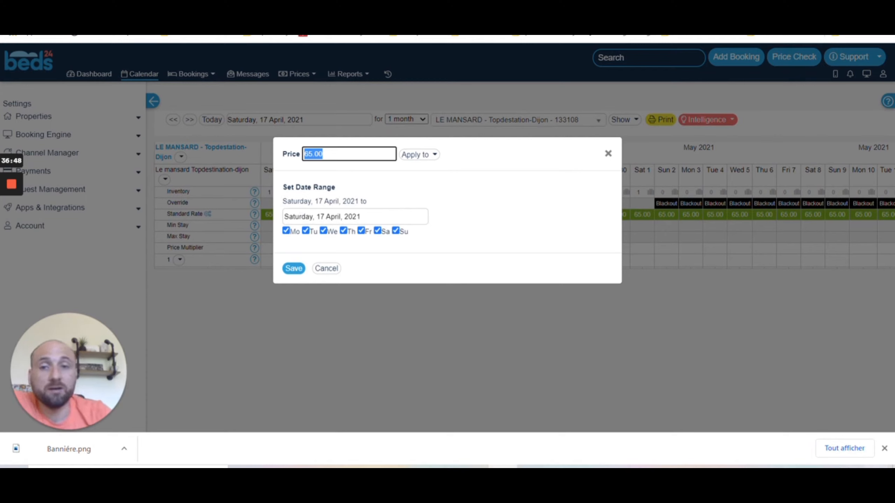
pyautogui.write('80')
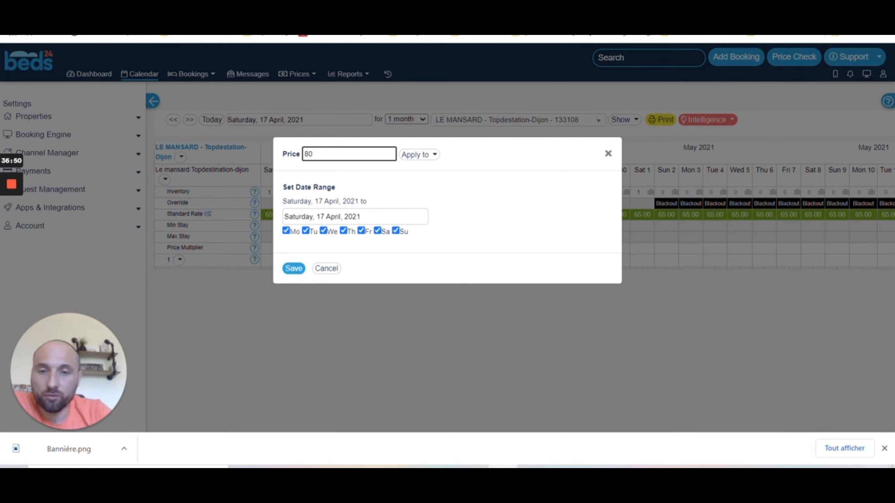
pyautogui.click(396, 231)
pyautogui.click(343, 231)
pyautogui.click(323, 231)
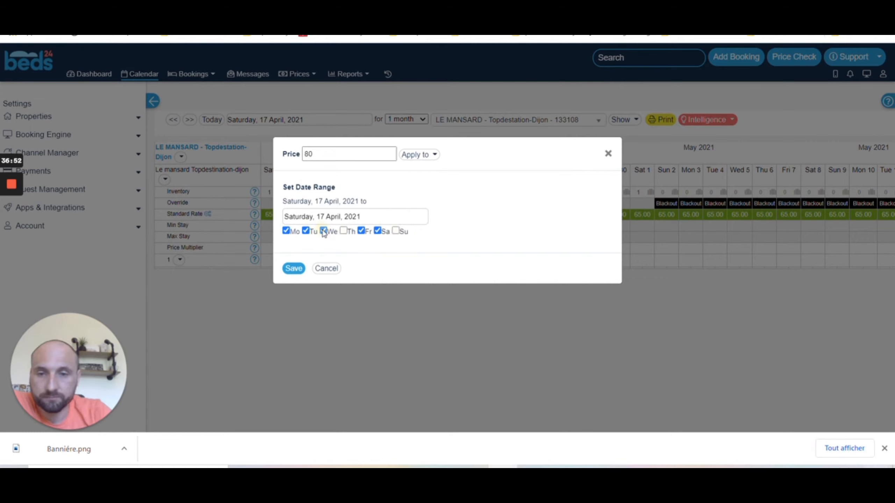
pyautogui.click(305, 231)
pyautogui.click(286, 231)
pyautogui.click(421, 157)
pyautogui.click(366, 188)
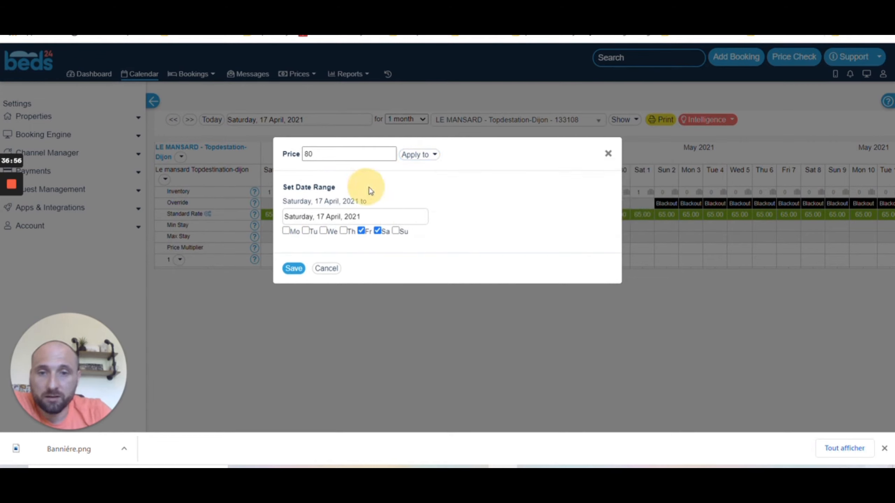
pyautogui.click(356, 217)
pyautogui.click(379, 324)
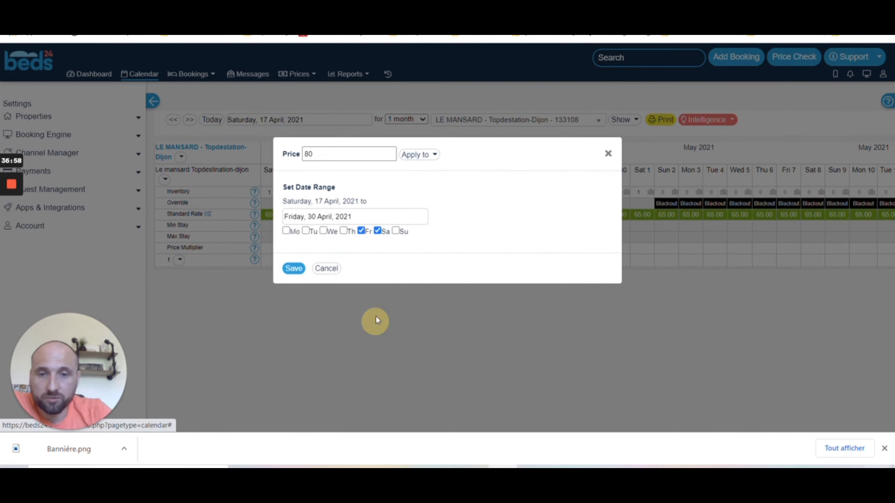
pyautogui.click(294, 269)
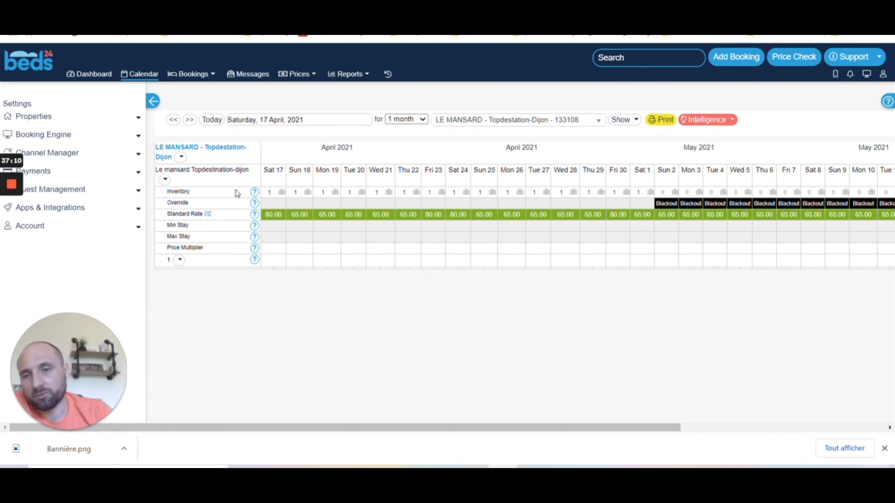
# Step: Rename the Standard Rate daily price as Airbnb, save it, and return to the list of daily prices
pyautogui.click(208, 215)
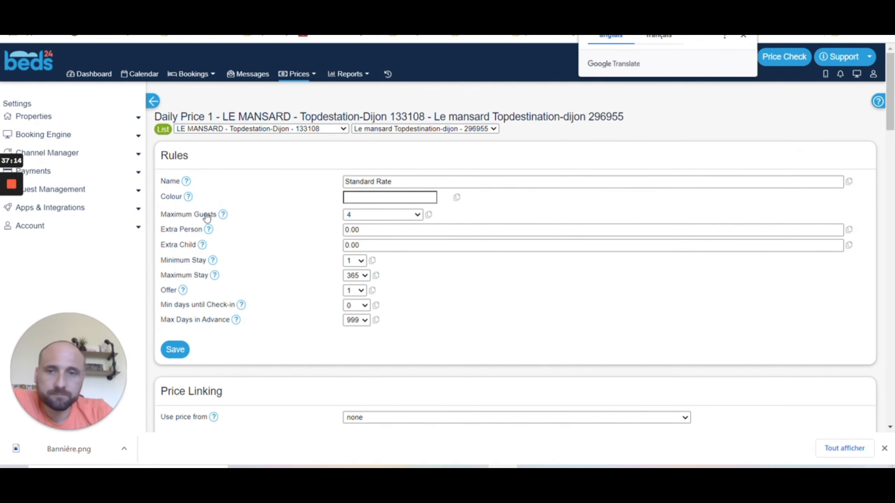
pyautogui.moveTo(395, 182); pyautogui.dragTo(329, 184)
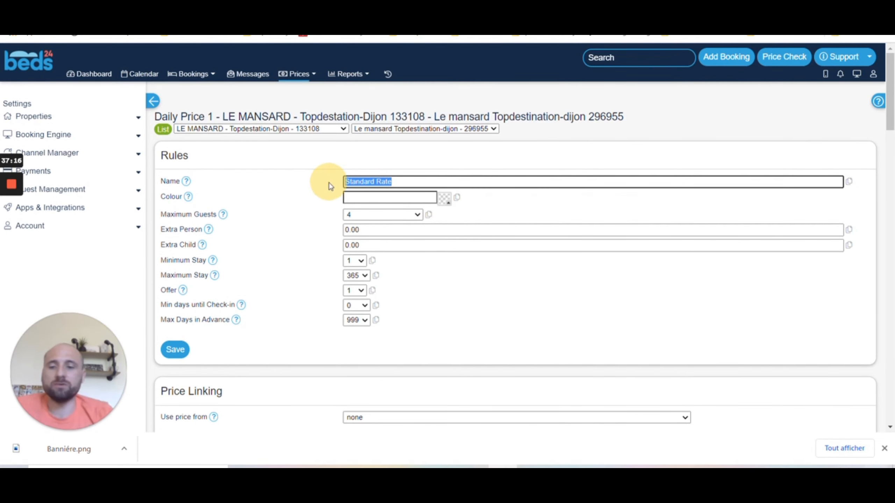
pyautogui.write('Airbnb')
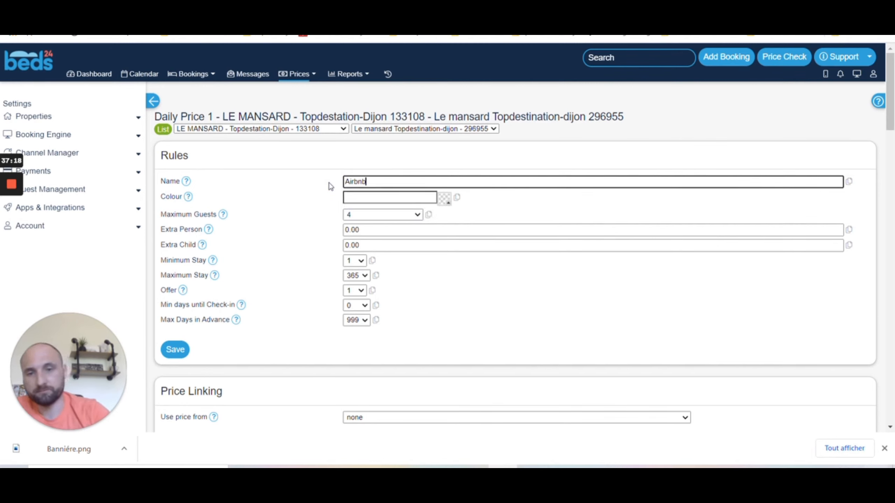
pyautogui.click(326, 182)
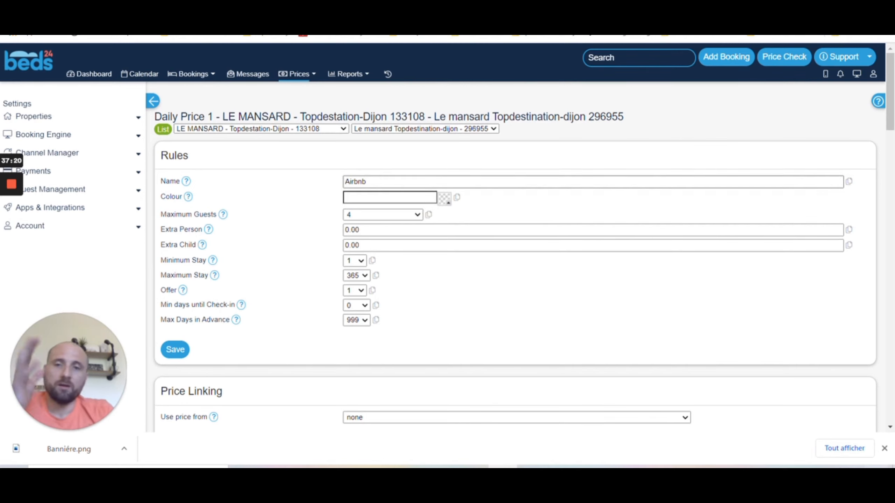
pyautogui.click(186, 350)
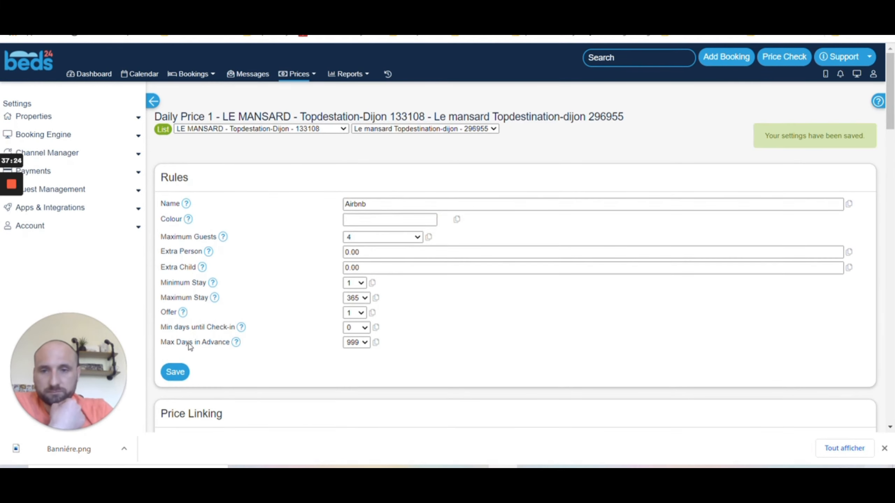
pyautogui.click(162, 131)
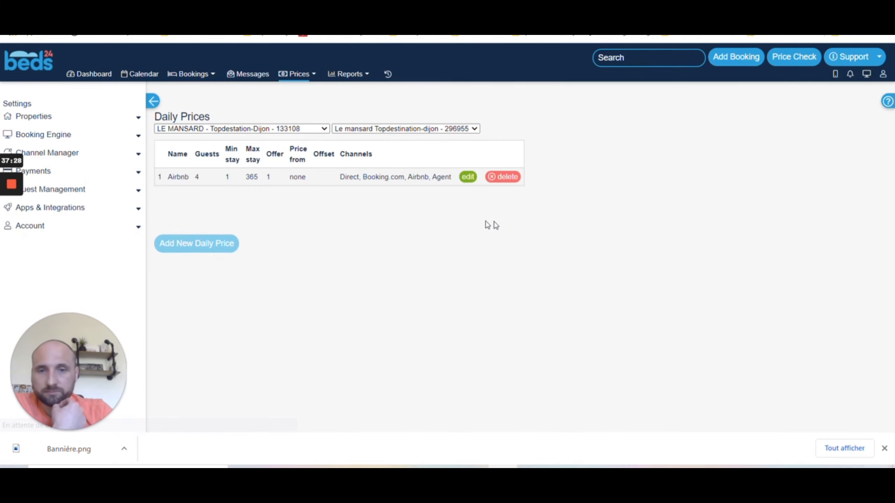
# Step: Add a new daily price for the Le Mansard room, open it for editing and name it BOOKING
pyautogui.click(192, 251)
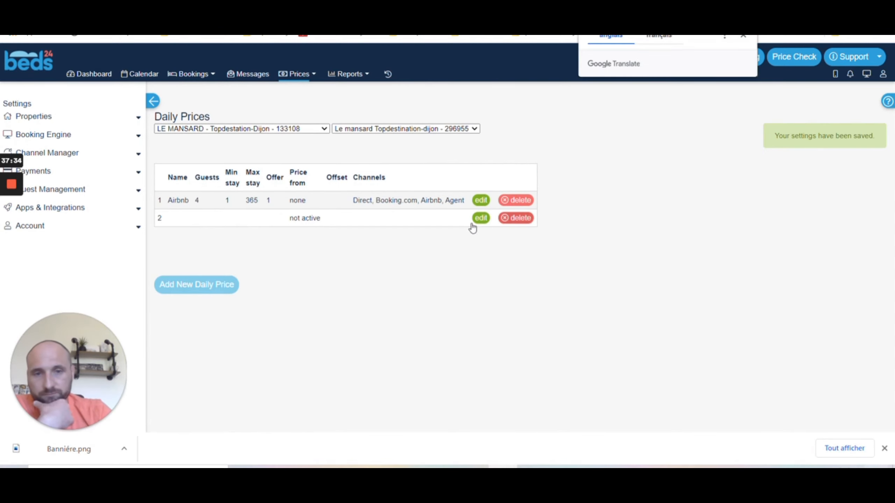
pyautogui.click(481, 220)
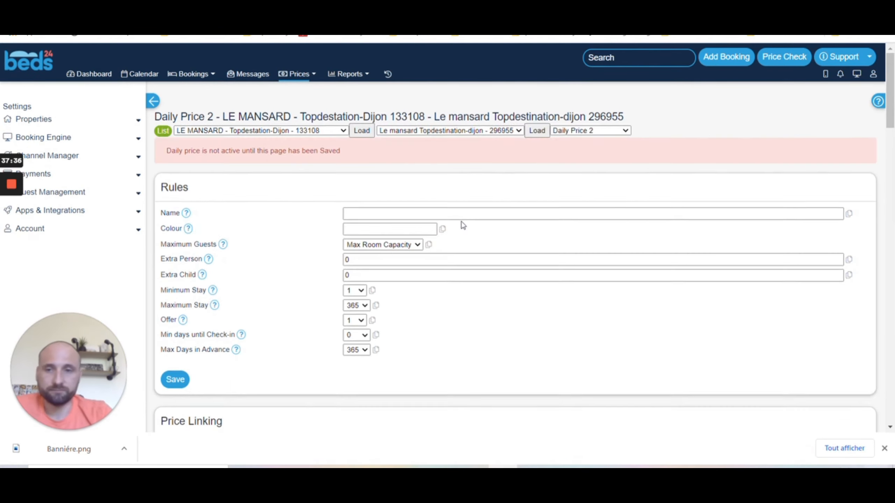
pyautogui.click(375, 212)
pyautogui.write('B')
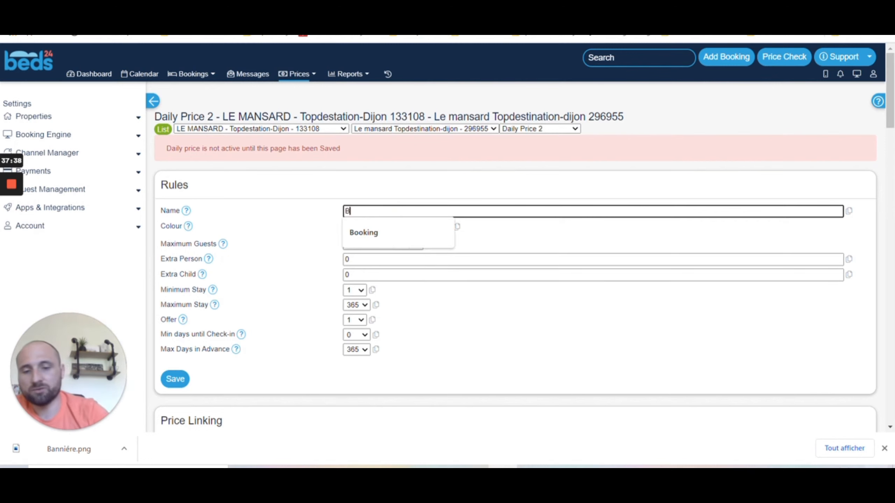
pyautogui.write('OOKING')
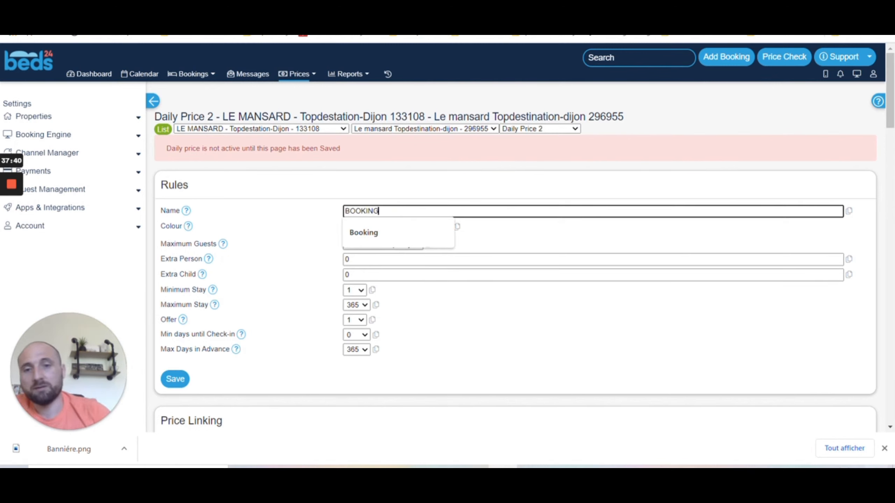
pyautogui.press('Tab')
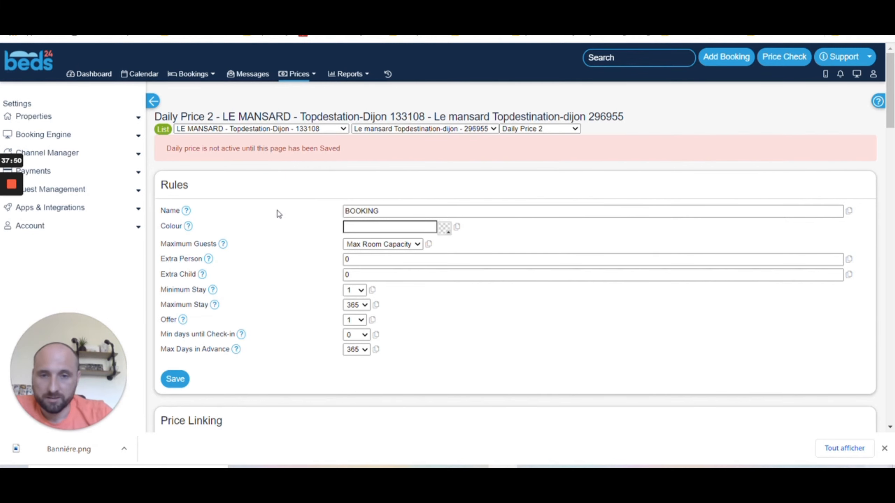
# Step: Link the BOOKING daily price to use its price from LE MANSARD's Airbnb daily price 1
pyautogui.scroll(-5, 278, 215)
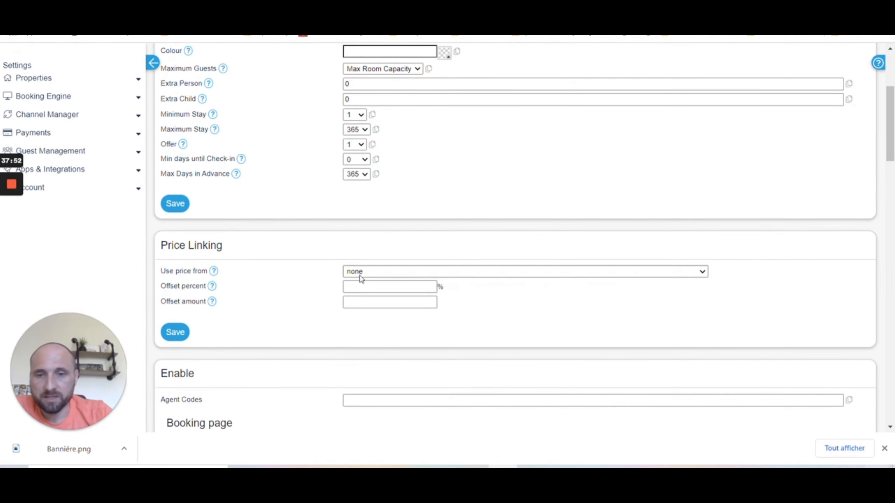
pyautogui.click(359, 274)
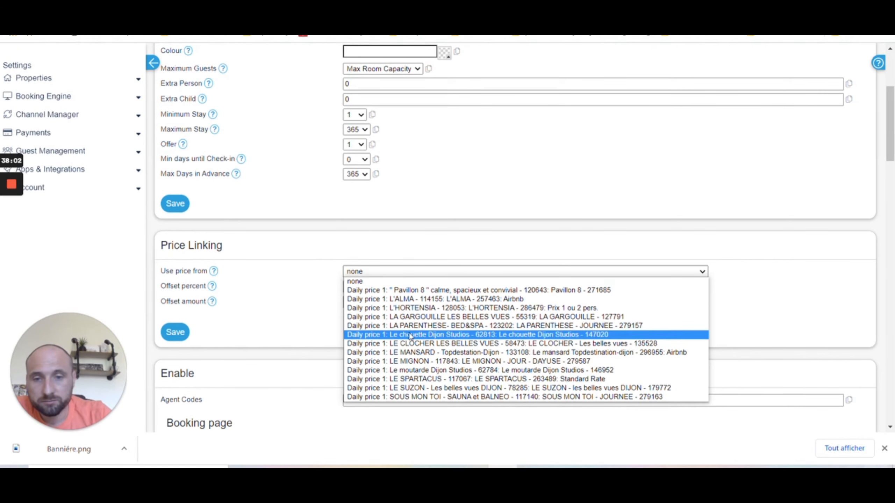
pyautogui.click(402, 352)
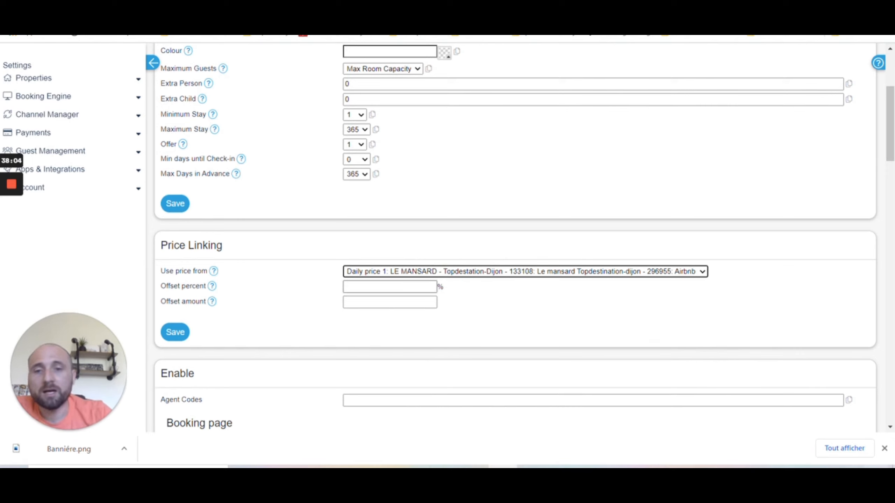
# Step: Try an offset percent of +10 on the linked price and replace it with an offset amount of +10
pyautogui.click(365, 287)
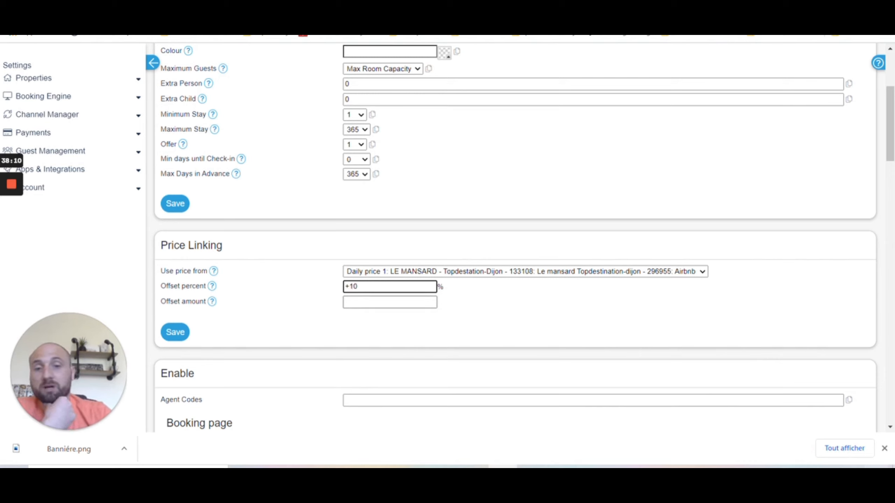
pyautogui.click(398, 302)
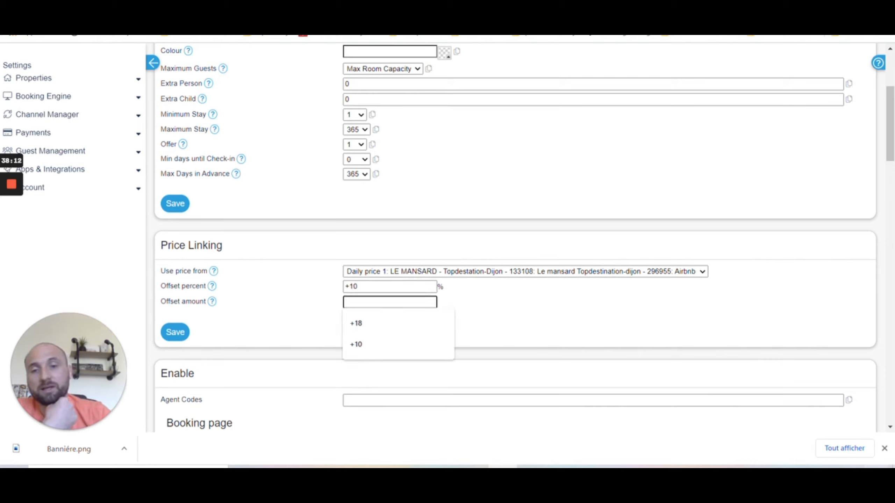
pyautogui.moveTo(367, 287); pyautogui.dragTo(318, 287)
pyautogui.press('BackSpace')
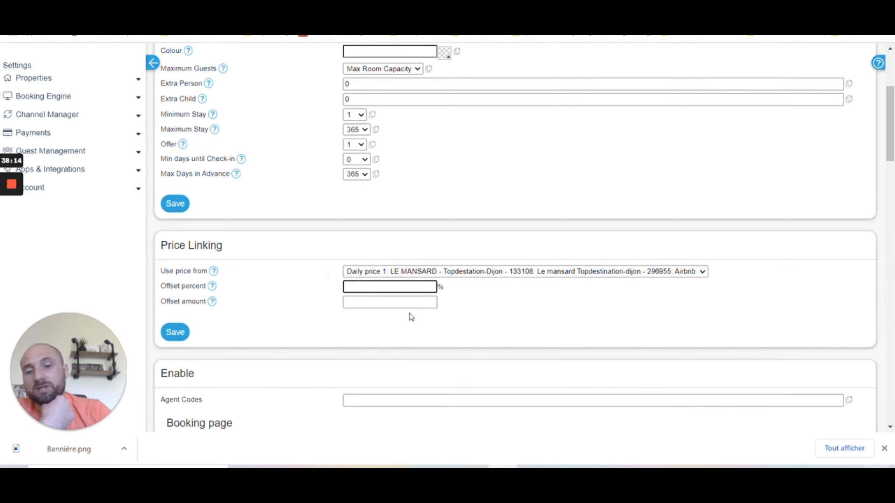
pyautogui.click(406, 302)
pyautogui.write('+10')
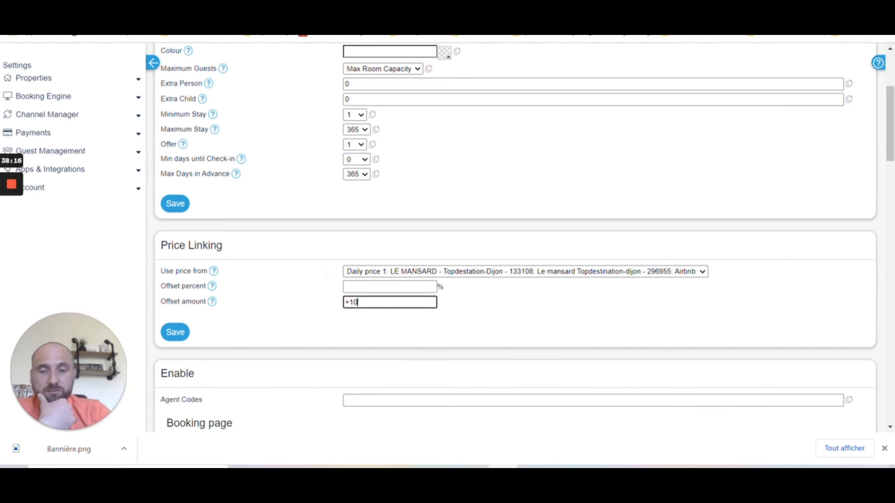
# Step: Try an offset percent of -10 on the linked price and clear the offset amount
pyautogui.click(299, 302)
pyautogui.click(365, 287)
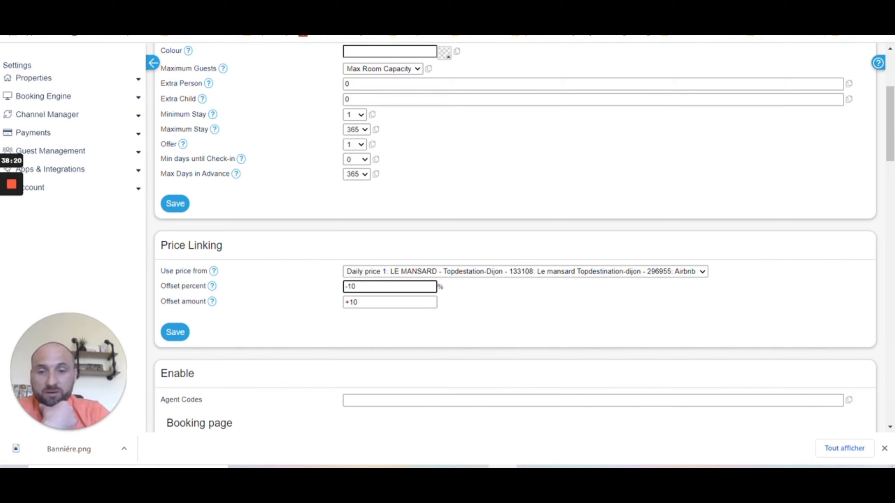
pyautogui.moveTo(368, 303); pyautogui.dragTo(315, 302)
pyautogui.press('BackSpace')
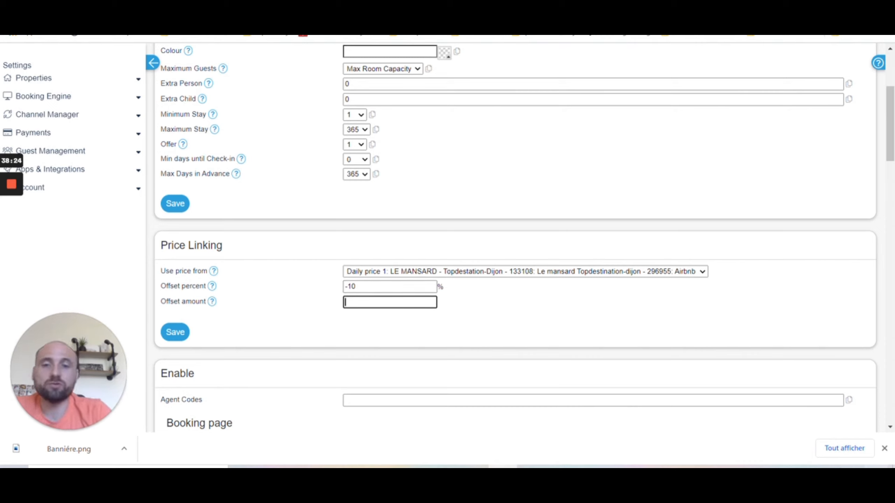
# Step: Set the BOOKING price's offset percent to 10 and save the price linking
pyautogui.moveTo(356, 286); pyautogui.dragTo(335, 280)
pyautogui.write('1')
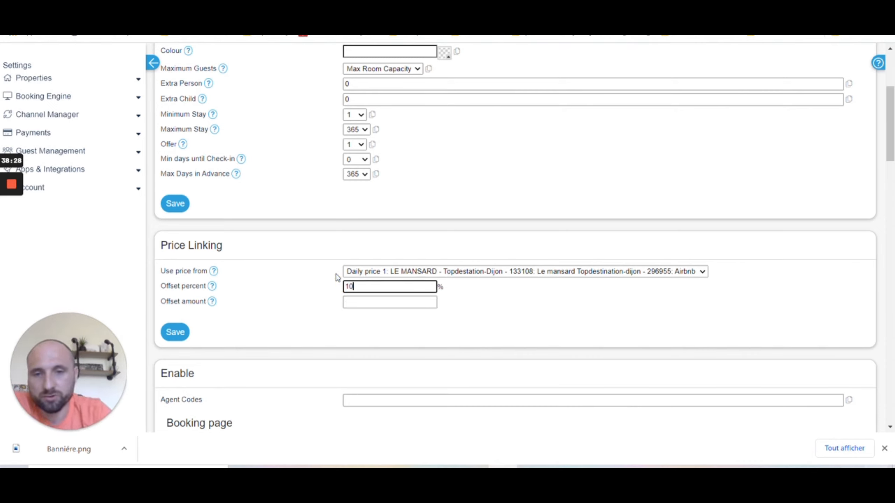
pyautogui.click(177, 333)
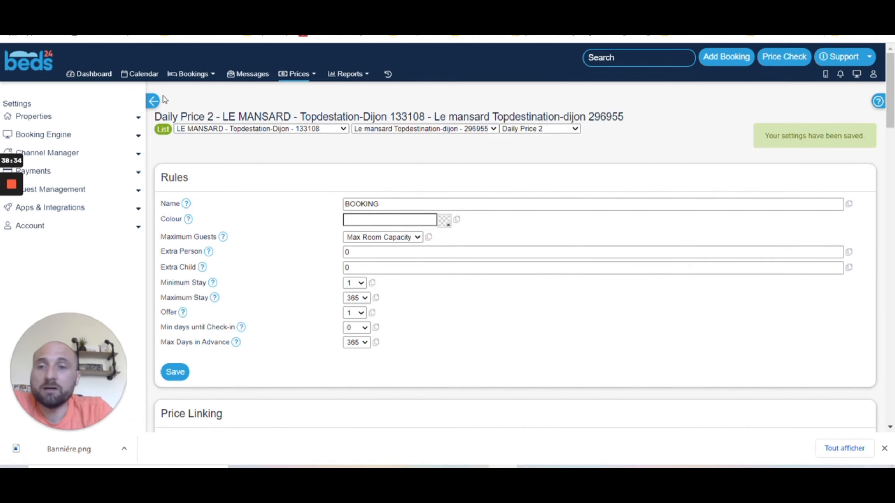
# Step: Open the Airbnb daily price from the calendar and set its colour to red, ff0000
pyautogui.click(135, 76)
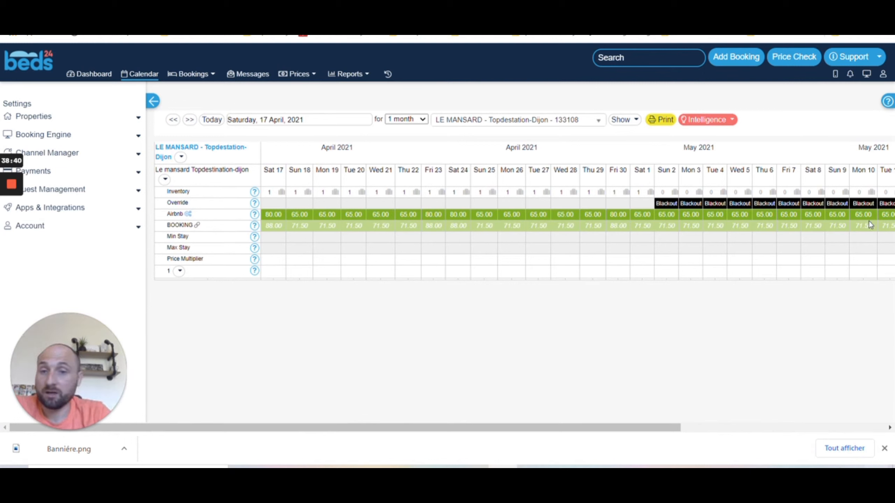
pyautogui.click(189, 215)
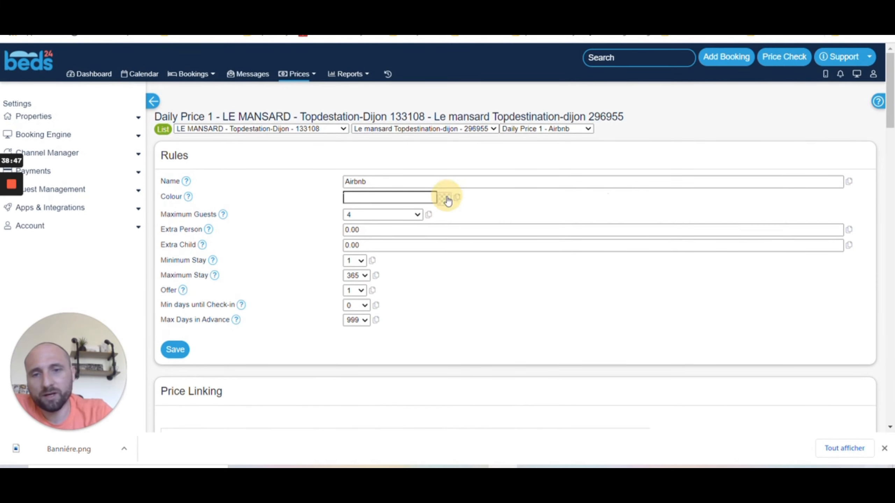
pyautogui.click(446, 199)
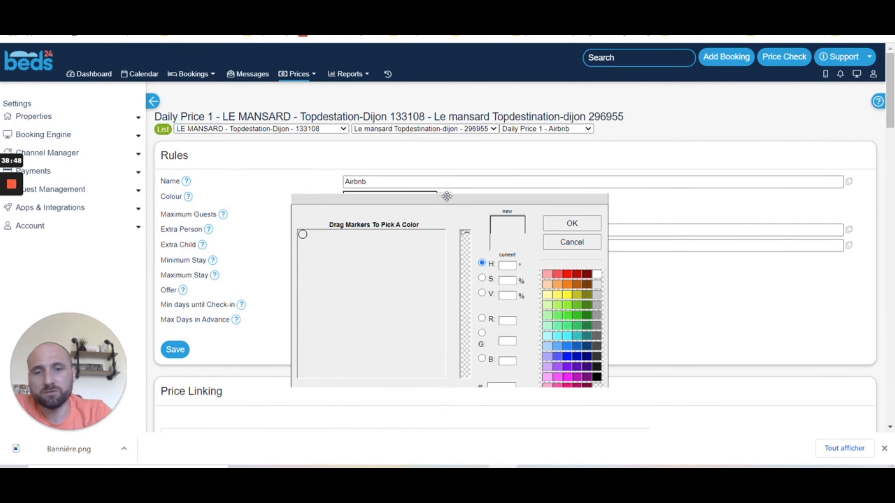
pyautogui.click(571, 276)
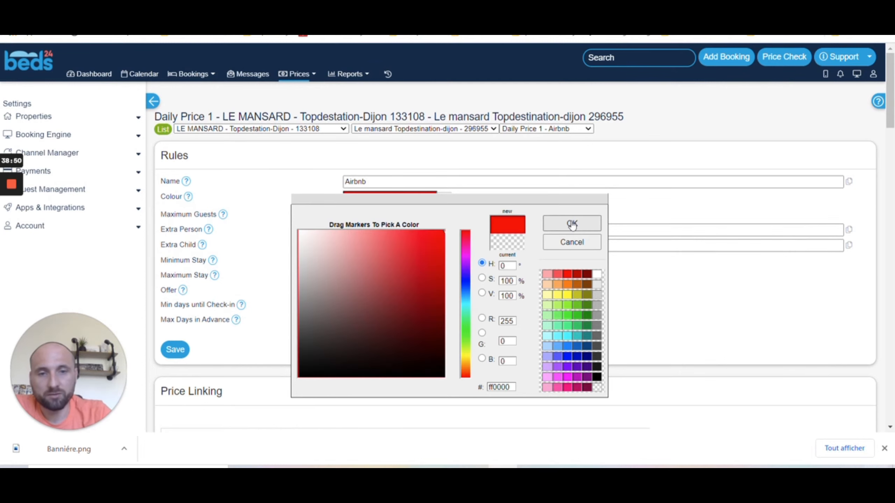
pyautogui.click(572, 224)
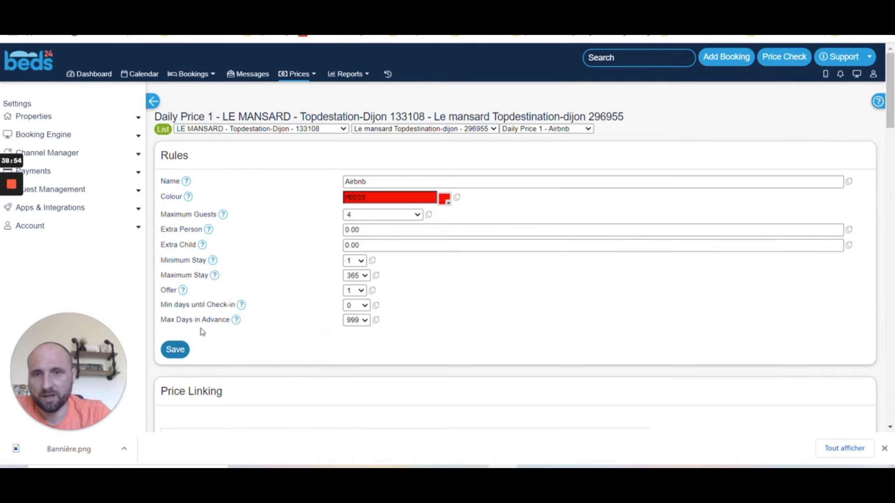
# Step: Disable all booking pages and channels for the Airbnb daily price except Airbnb.com, and save the settings
pyautogui.scroll(-8, 234, 300)
pyautogui.scroll(-12, 200, 260)
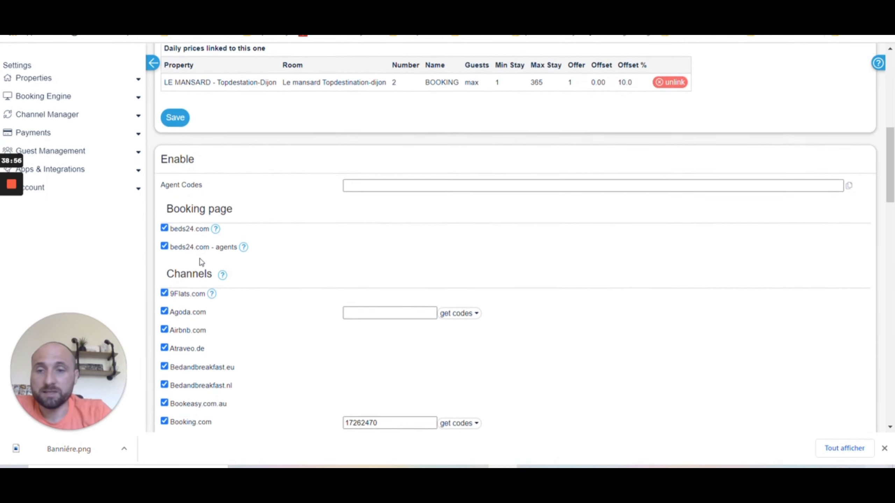
pyautogui.scroll(-5, 202, 244)
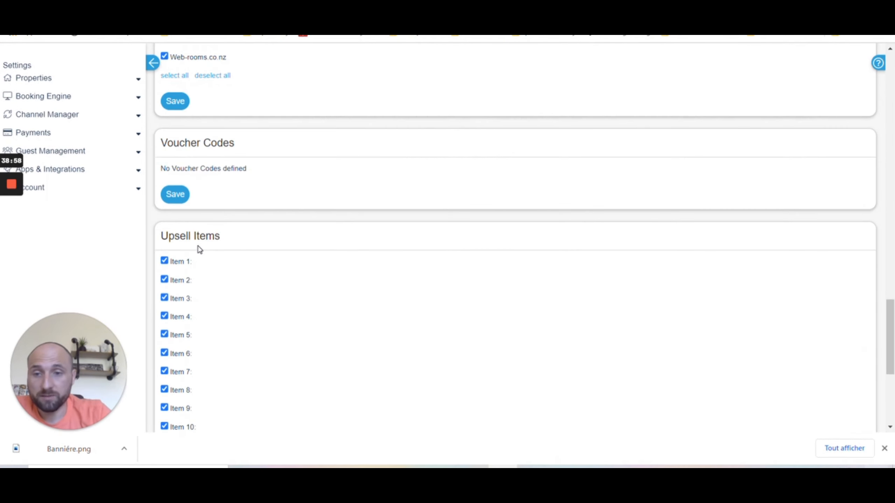
pyautogui.scroll(3, 198, 248)
pyautogui.click(211, 193)
pyautogui.scroll(20, 216, 249)
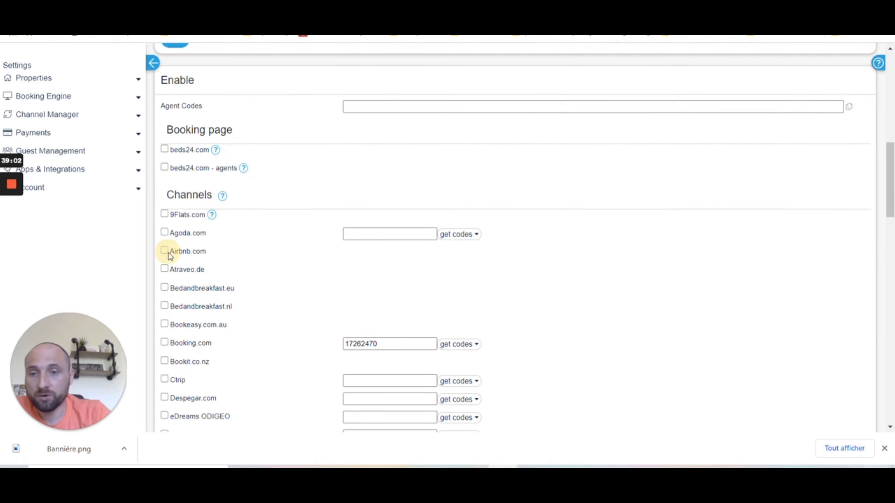
pyautogui.scroll(-20, 170, 256)
pyautogui.click(171, 225)
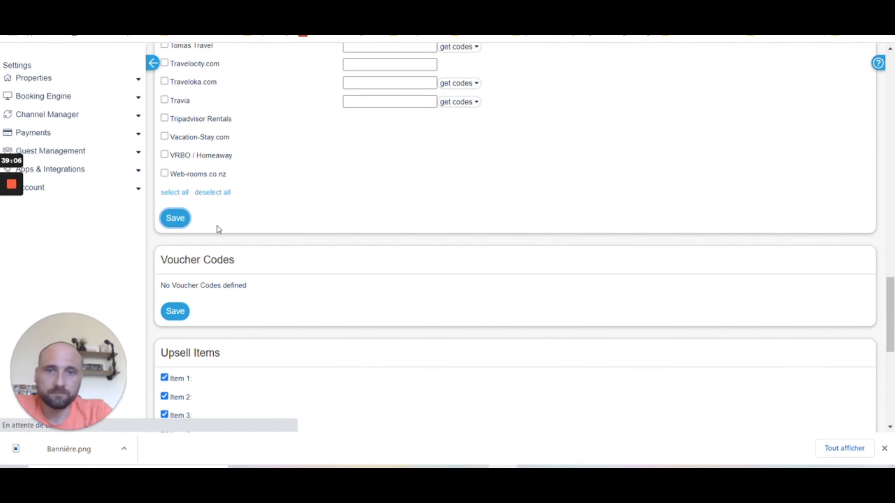
# Step: Open the BOOKING daily price from the daily prices list and set its colour to blue, 005fbf
pyautogui.scroll(15, 215, 228)
pyautogui.scroll(5, 220, 237)
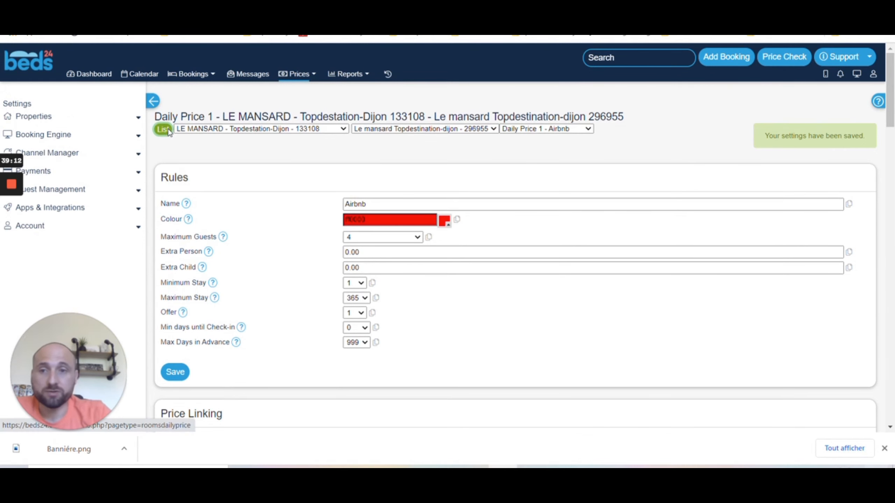
pyautogui.click(165, 130)
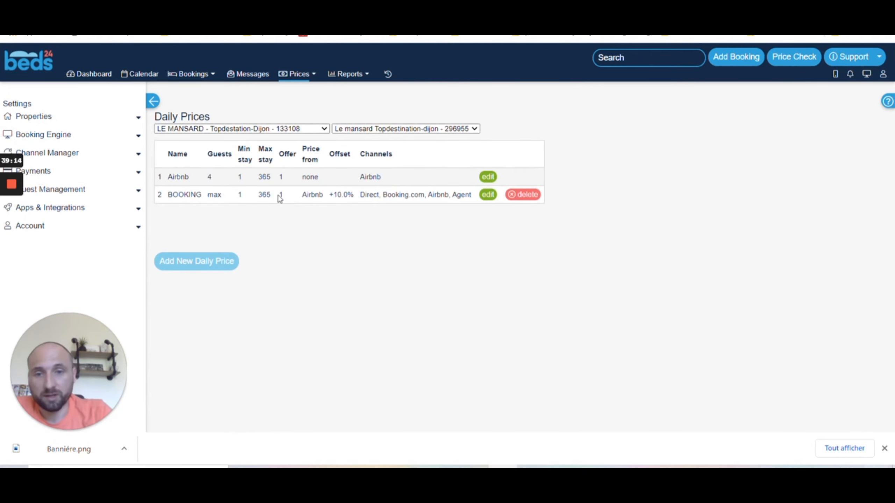
pyautogui.click(488, 195)
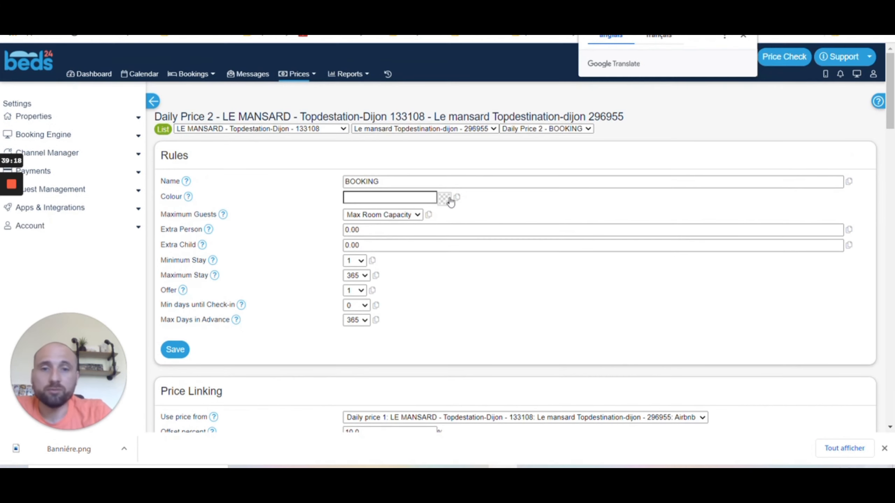
pyautogui.click(449, 197)
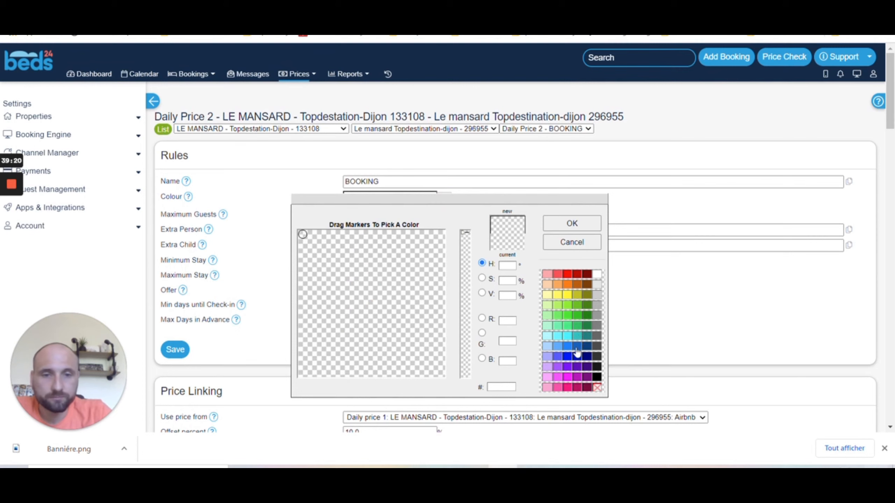
pyautogui.click(572, 223)
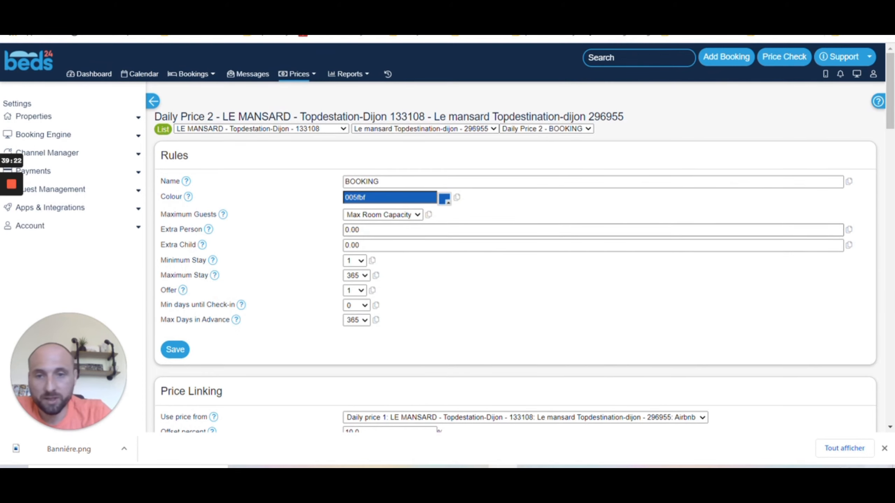
# Step: Disable all booking pages and channels for the BOOKING daily price except Booking.com
pyautogui.scroll(-15, 302, 236)
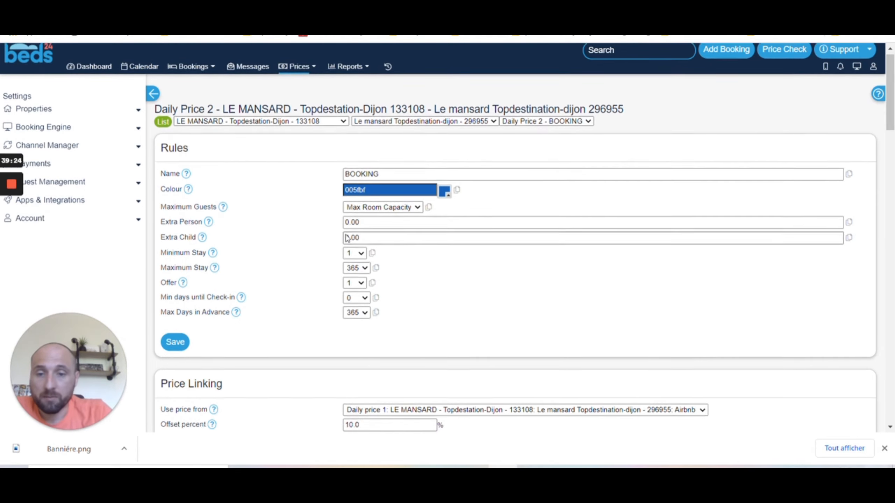
pyautogui.click(214, 281)
pyautogui.scroll(15, 220, 272)
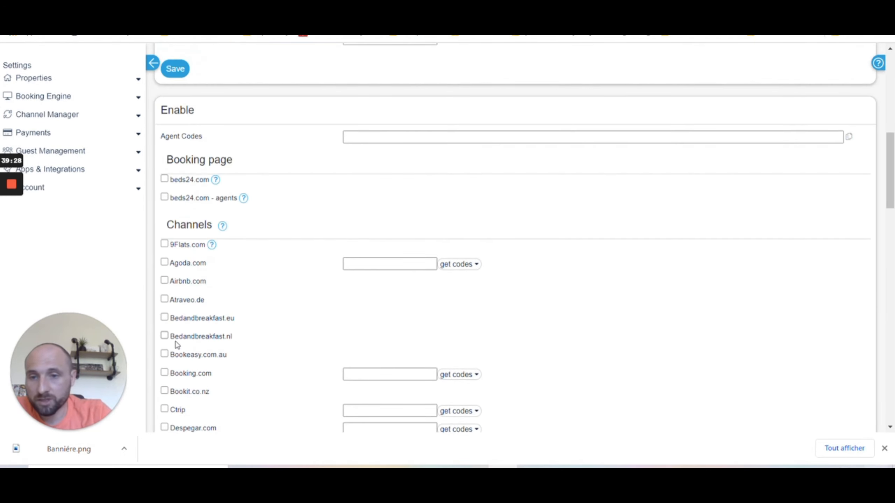
pyautogui.click(165, 373)
# Step: Assign Booking.com's Standard Rate code to the BOOKING daily price, save the settings, and return to the calendar
pyautogui.scroll(-2, 219, 353)
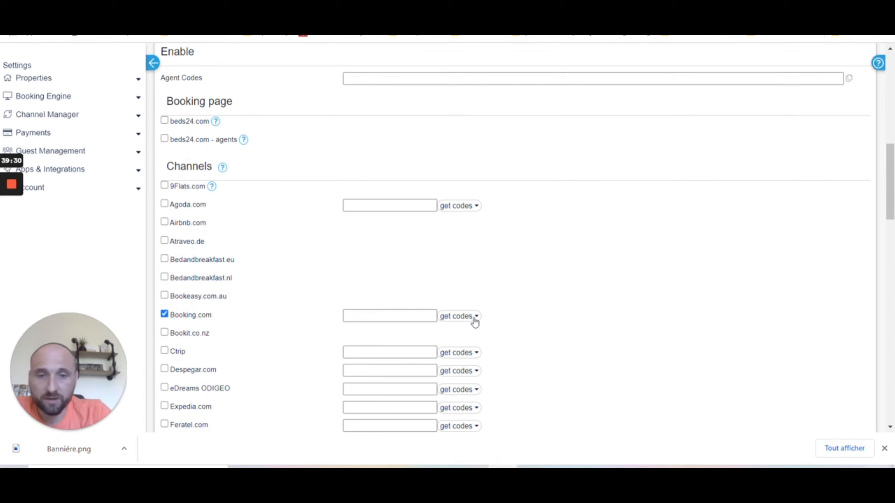
pyautogui.click(454, 317)
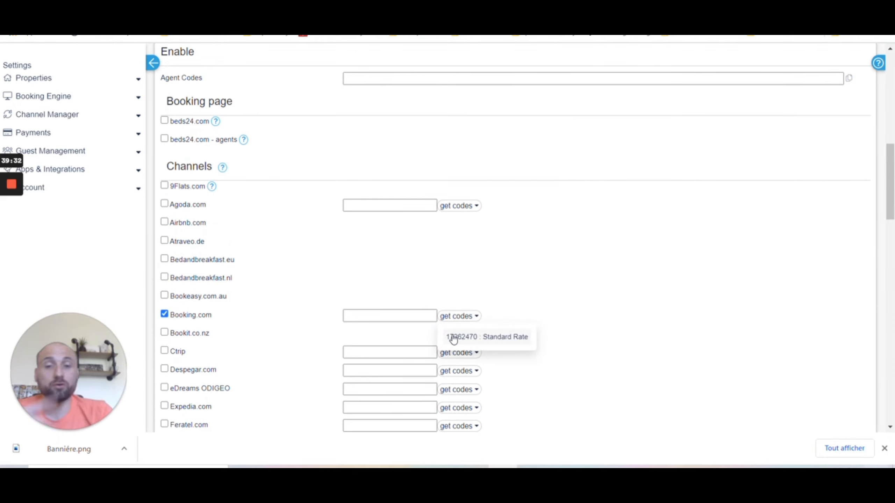
pyautogui.click(453, 338)
pyautogui.scroll(-8, 255, 316)
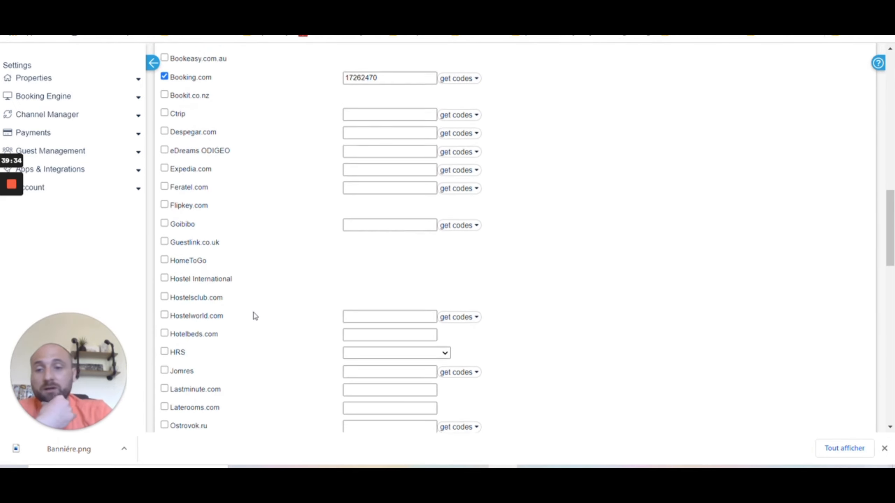
pyautogui.scroll(-10, 255, 316)
pyautogui.click(178, 307)
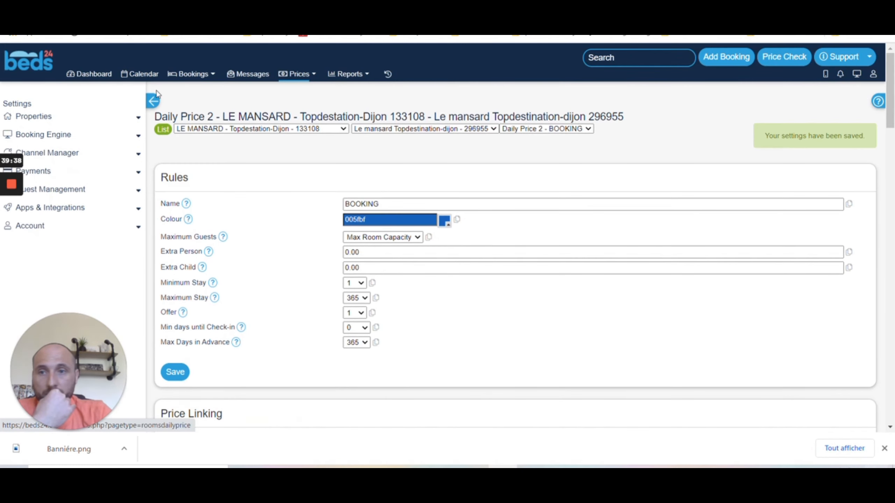
pyautogui.click(134, 81)
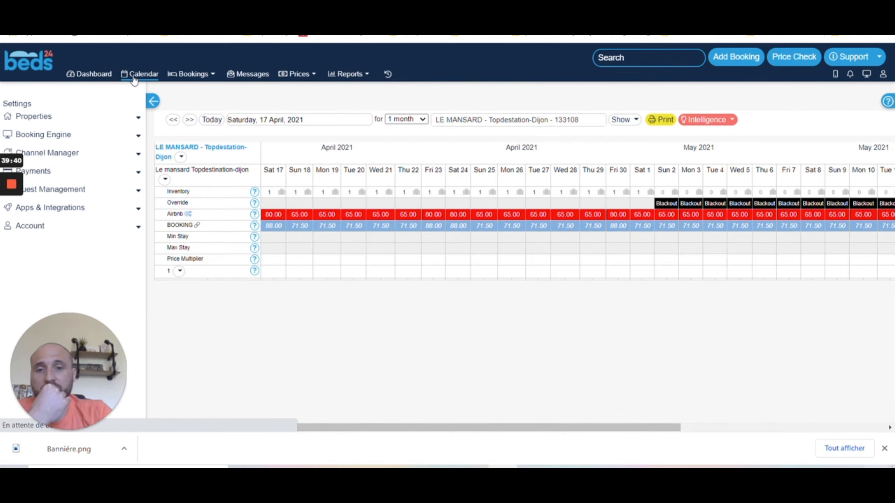
pyautogui.click(272, 207)
pyautogui.click(370, 154)
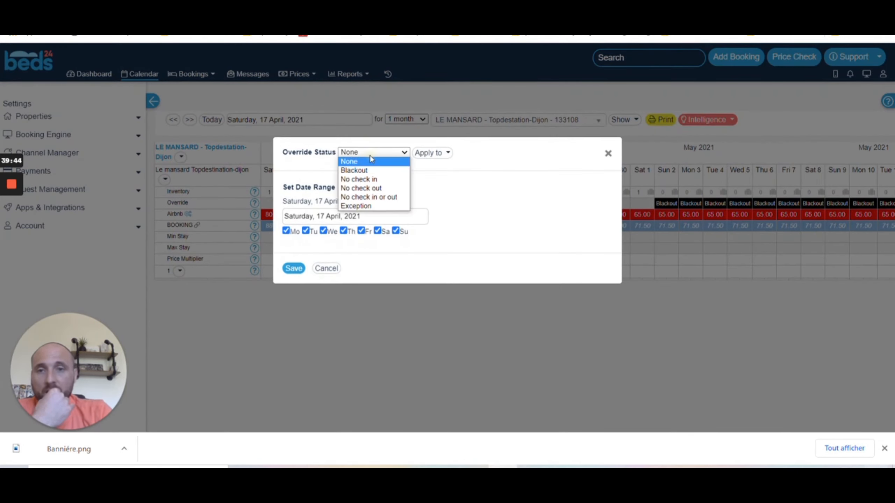
pyautogui.click(608, 154)
pyautogui.click(609, 154)
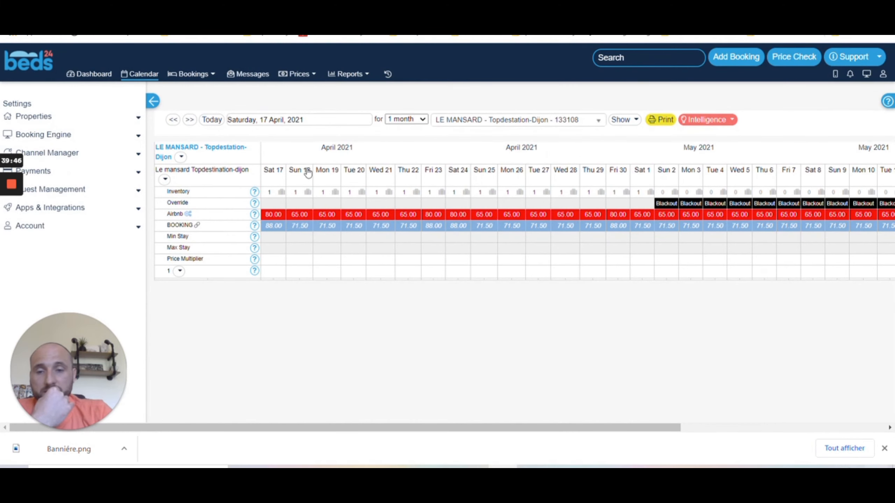
# Step: Set the override status to Blackout from Saturday 17 April to Friday 30 April 2021
pyautogui.click(268, 205)
pyautogui.click(401, 151)
pyautogui.click(388, 171)
pyautogui.click(347, 216)
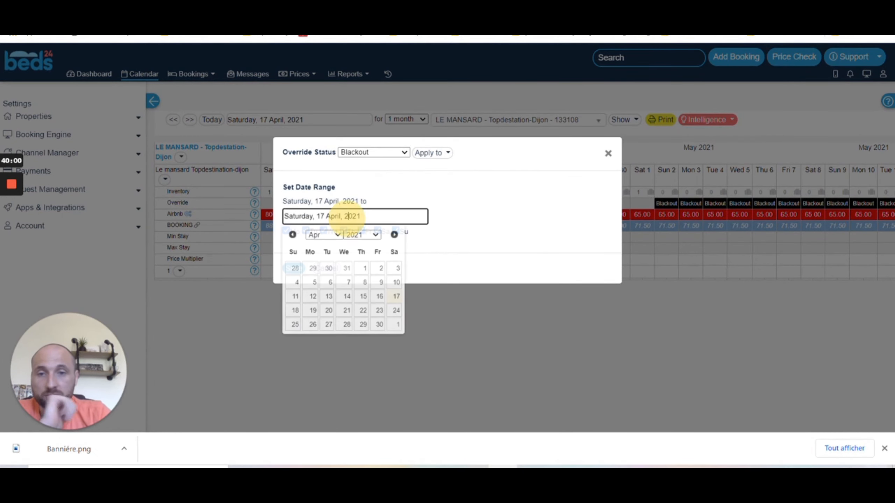
pyautogui.click(380, 324)
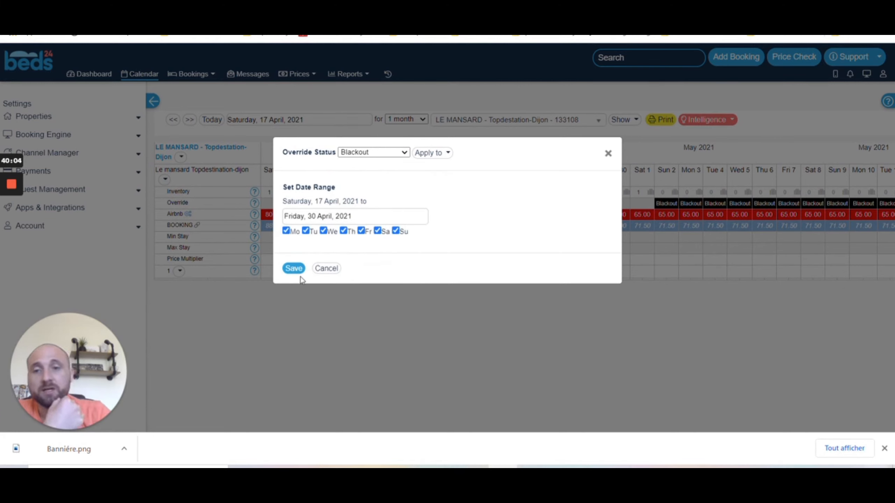
pyautogui.click(294, 268)
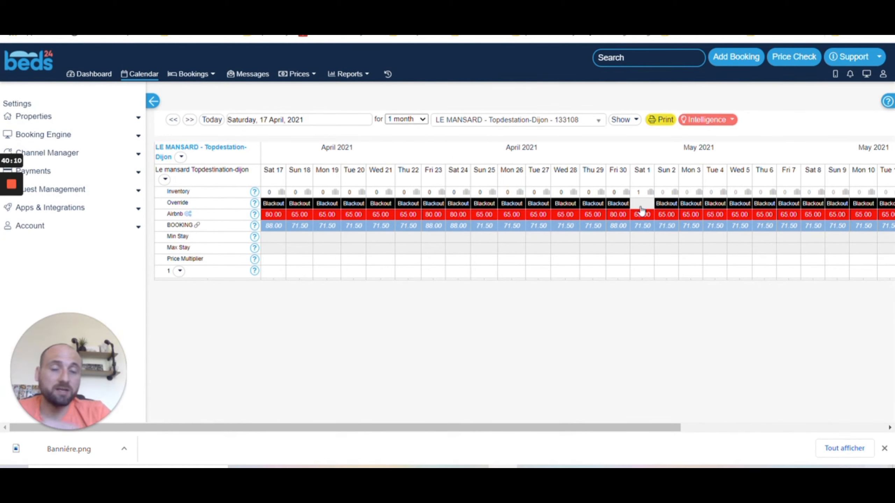
# Step: Set the override status to Blackout for Saturday 1 May 2021
pyautogui.click(640, 207)
pyautogui.click(377, 151)
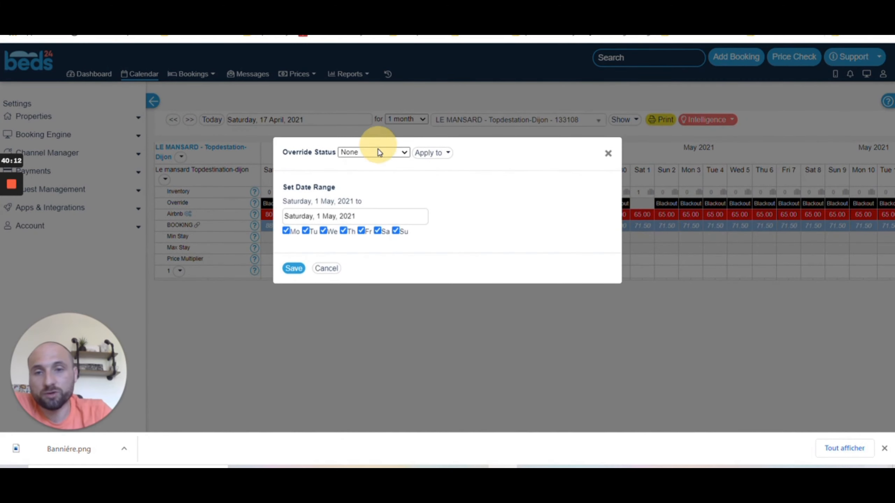
pyautogui.click(376, 171)
pyautogui.click(293, 268)
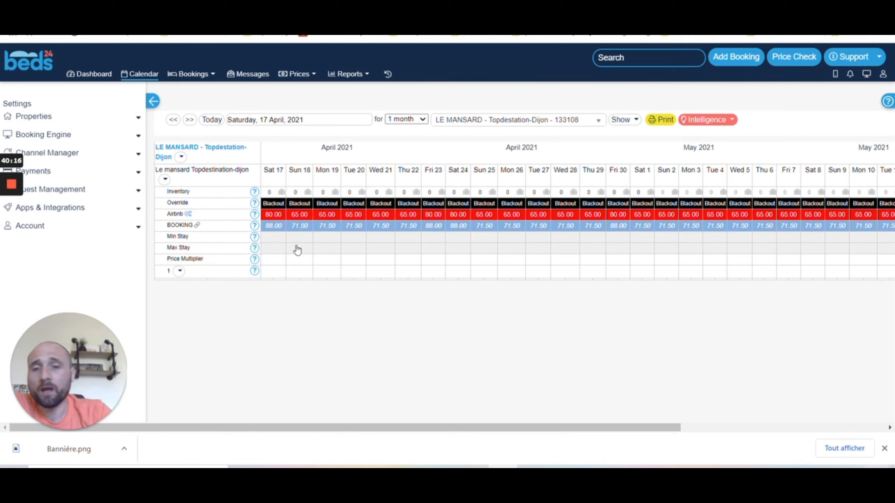
# Step: Open the Airbnb daily price, set maximum guests to 2 and both the extra person and extra child charges to 7, and save
pyautogui.click(188, 215)
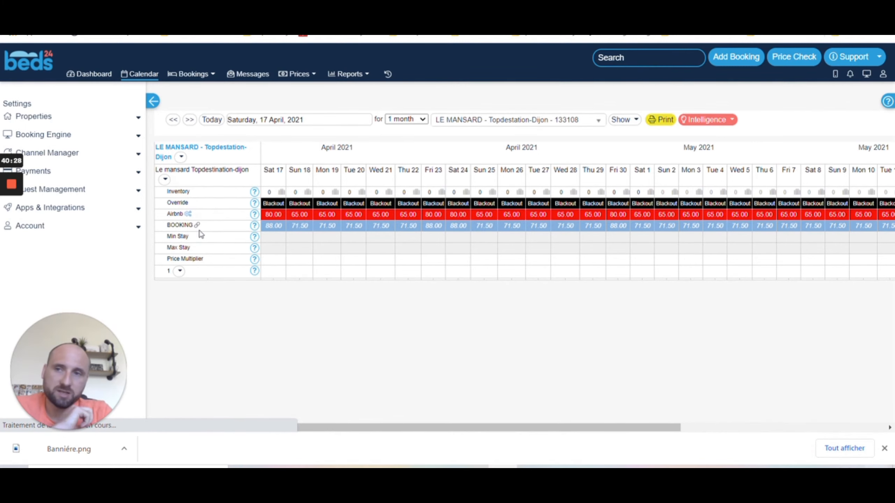
pyautogui.scroll(-15, 218, 229)
pyautogui.scroll(6, 304, 260)
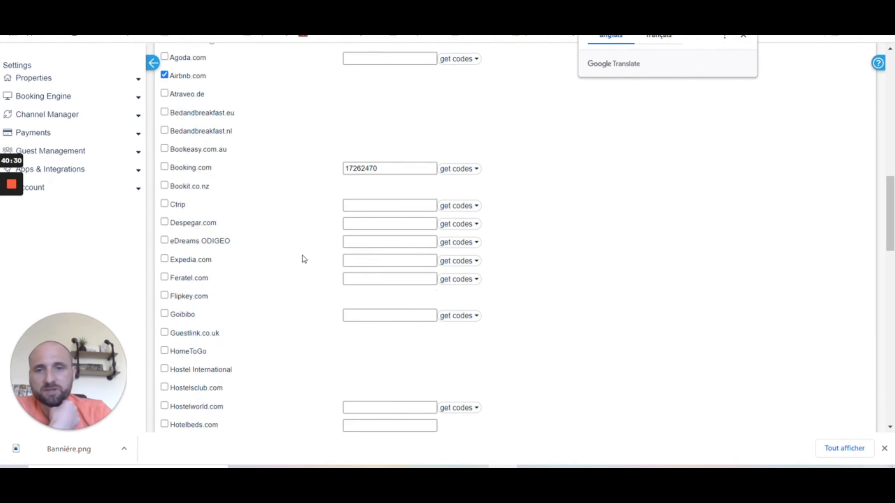
pyautogui.scroll(10, 305, 259)
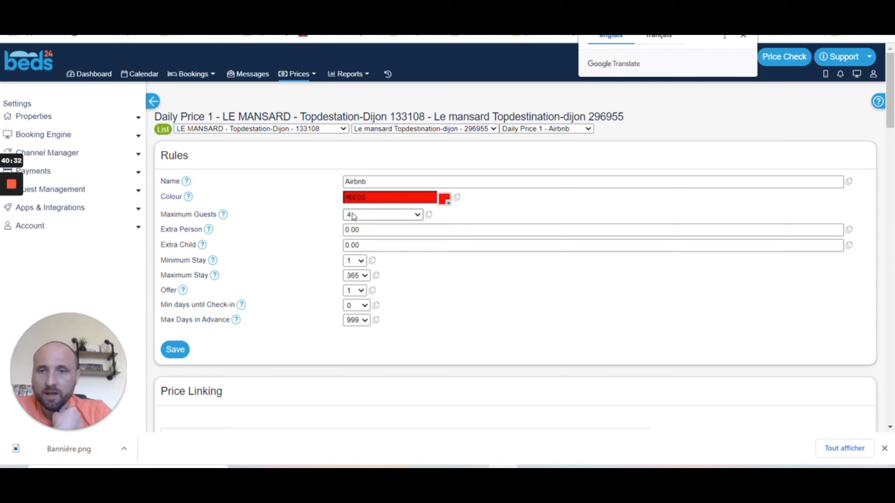
pyautogui.click(353, 216)
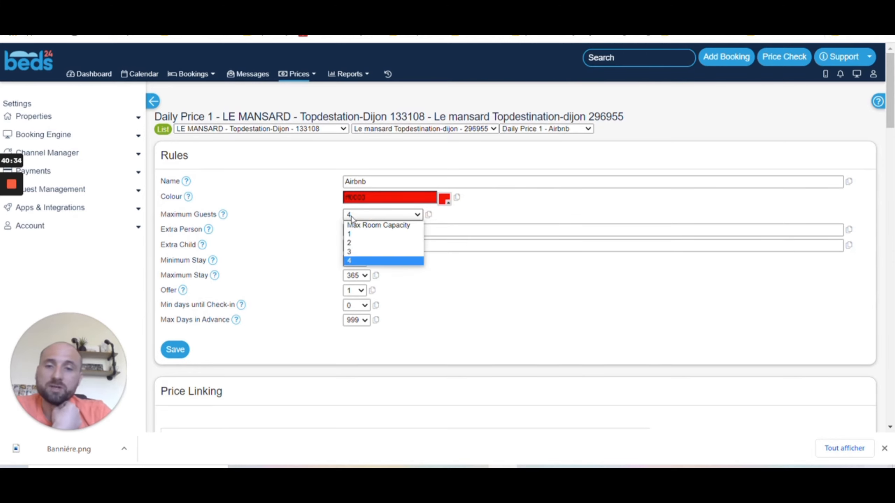
pyautogui.click(355, 244)
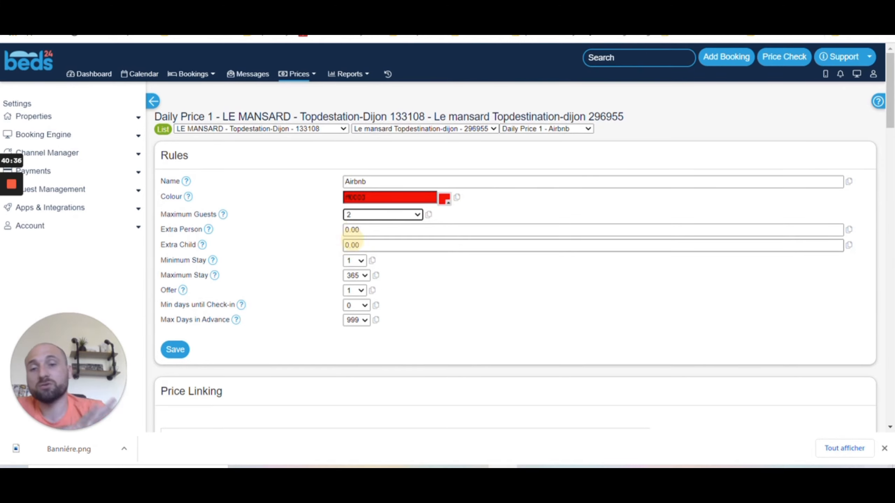
pyautogui.moveTo(359, 230); pyautogui.dragTo(336, 230)
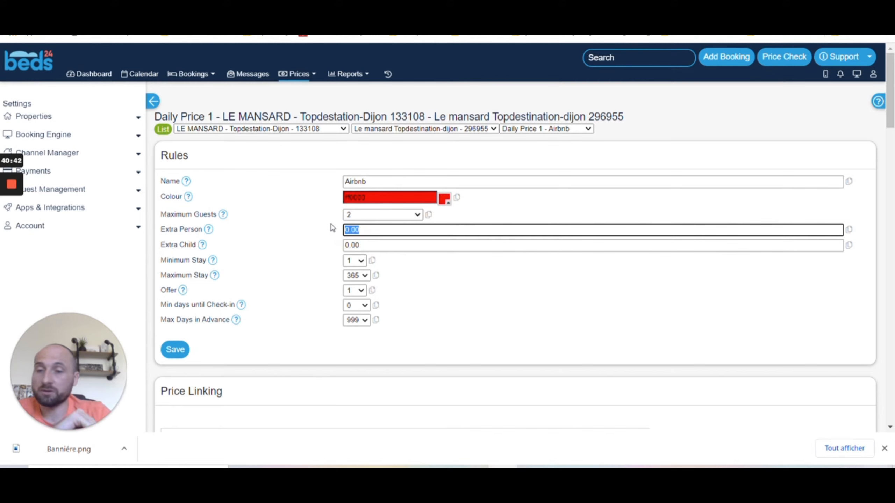
pyautogui.write('7')
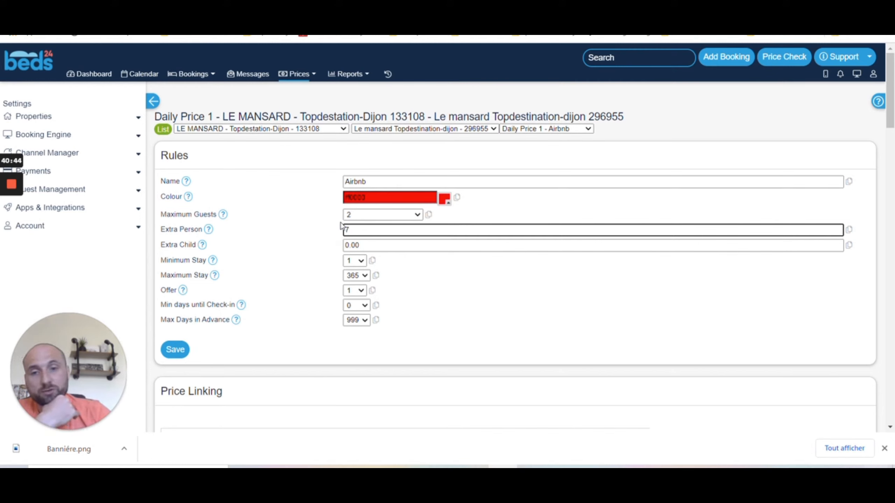
pyautogui.moveTo(356, 246); pyautogui.dragTo(329, 248)
pyautogui.write('7')
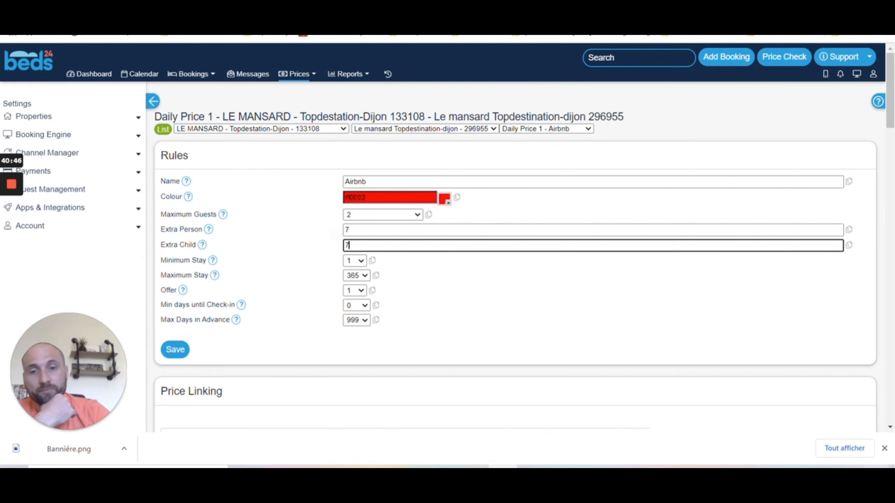
pyautogui.click(177, 353)
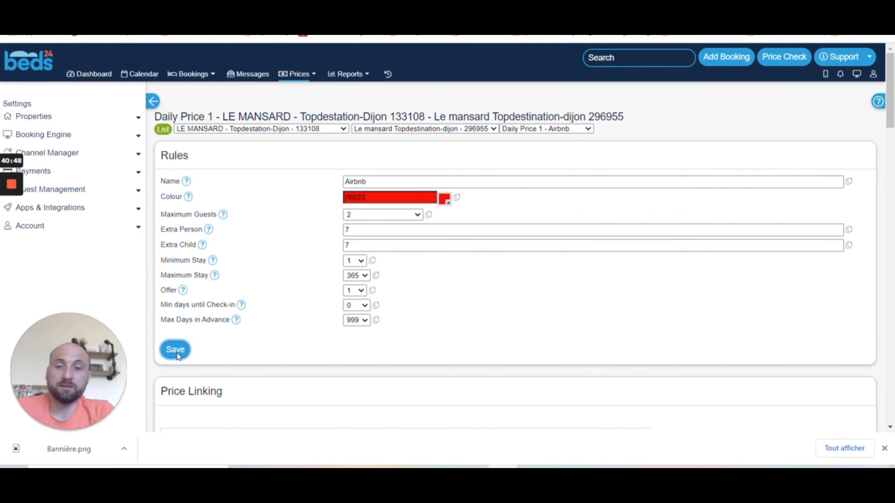
# Step: Set the BOOKING daily price to 2 maximum guests with extra person and extra child charges of 7, save, and return to the calendar
pyautogui.click(163, 131)
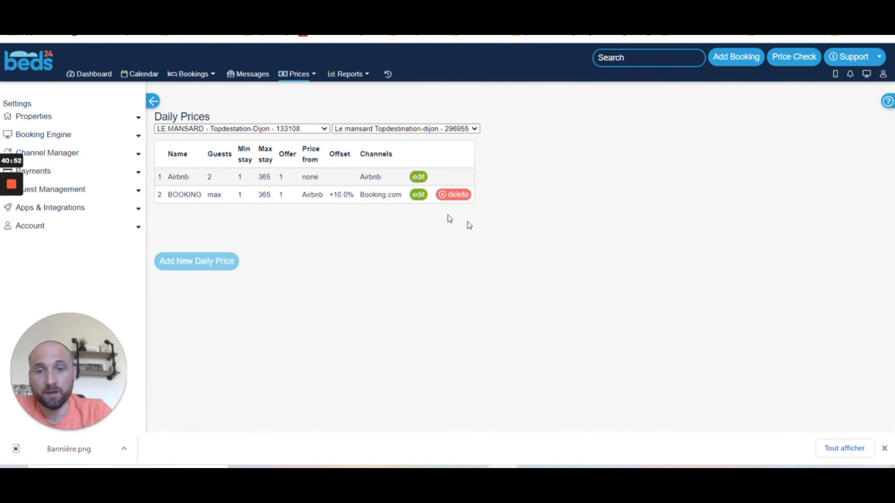
pyautogui.click(419, 194)
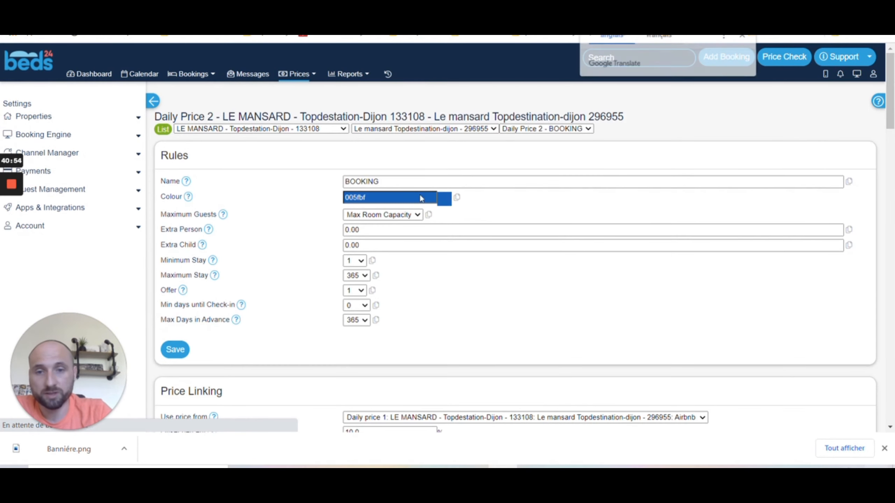
pyautogui.click(382, 215)
pyautogui.click(361, 244)
pyautogui.press('Tab')
pyautogui.write('7')
pyautogui.press('Tab')
pyautogui.write('7')
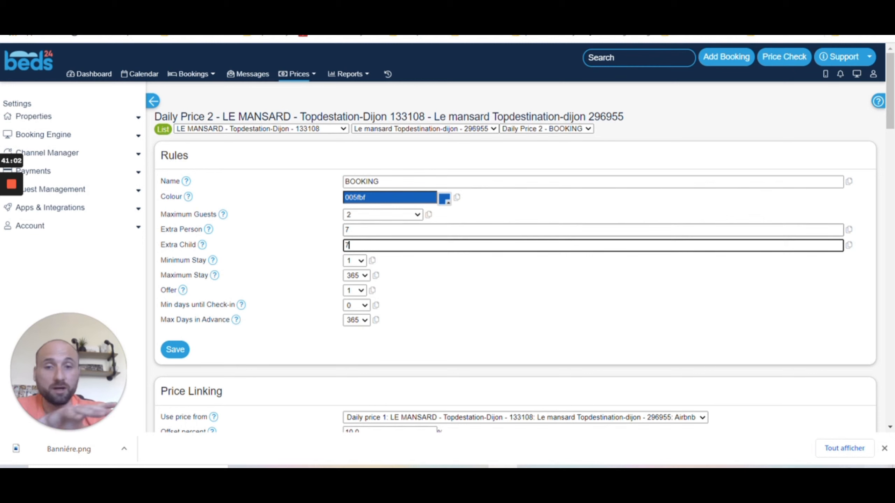
pyautogui.click(174, 350)
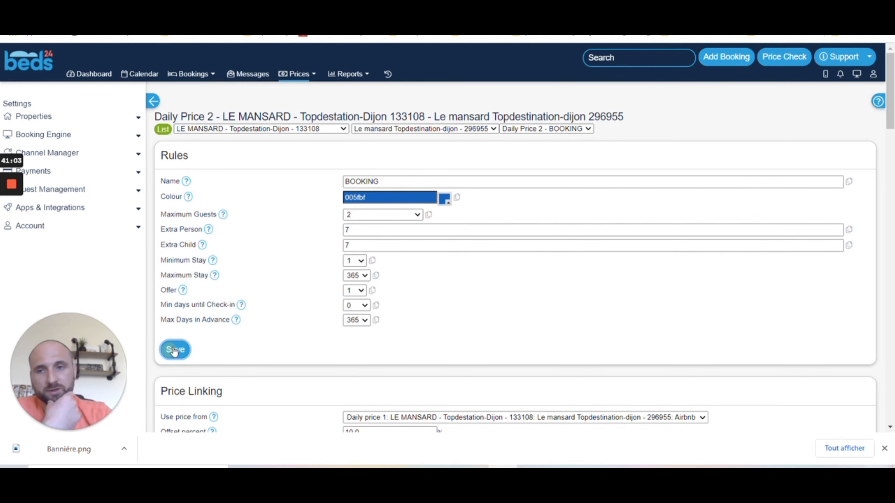
pyautogui.click(141, 76)
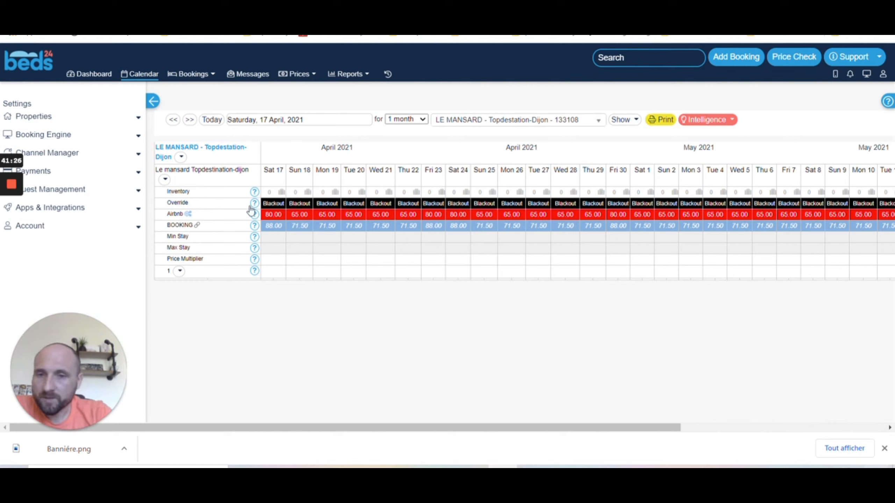
# Step: Set the minimum stay to 2 from Saturday 17 April to Friday 30 April 2021
pyautogui.moveTo(167, 240); pyautogui.dragTo(195, 237)
pyautogui.click(274, 241)
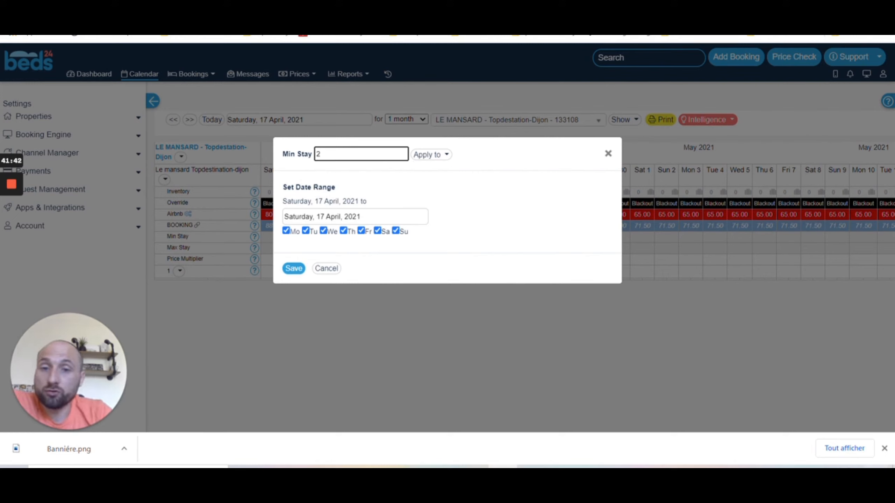
pyautogui.click(353, 216)
pyautogui.click(379, 324)
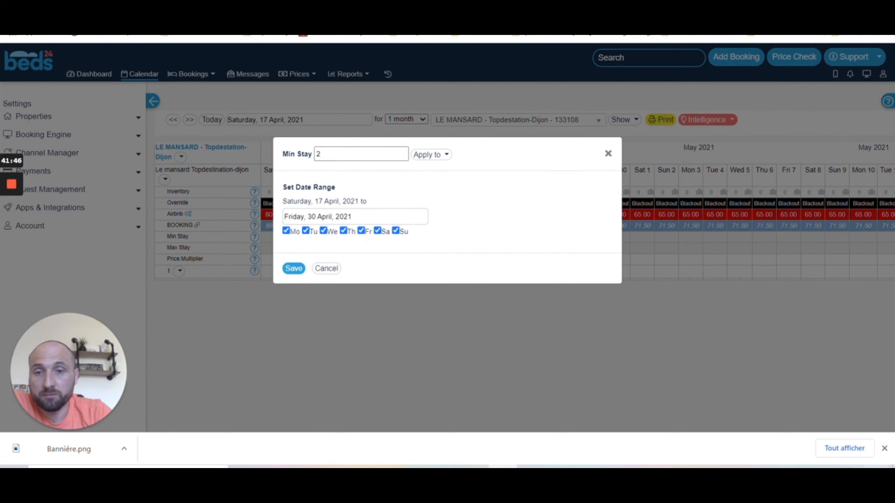
pyautogui.click(294, 267)
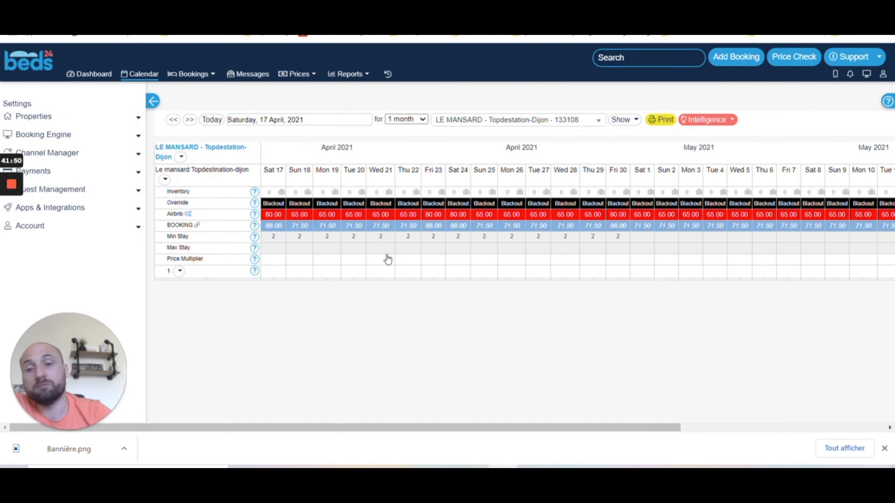
# Step: Change the minimum stay to 1 from Saturday 17 April to Friday 30 April 2021
pyautogui.click(278, 240)
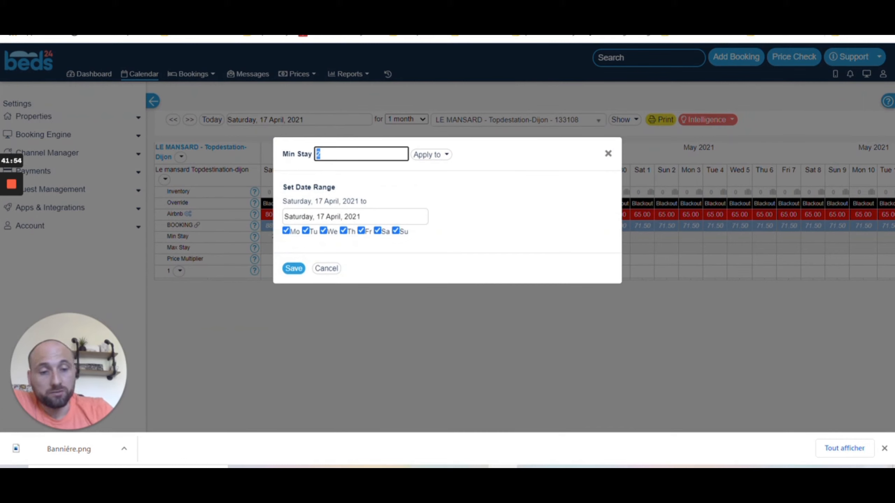
pyautogui.click(352, 216)
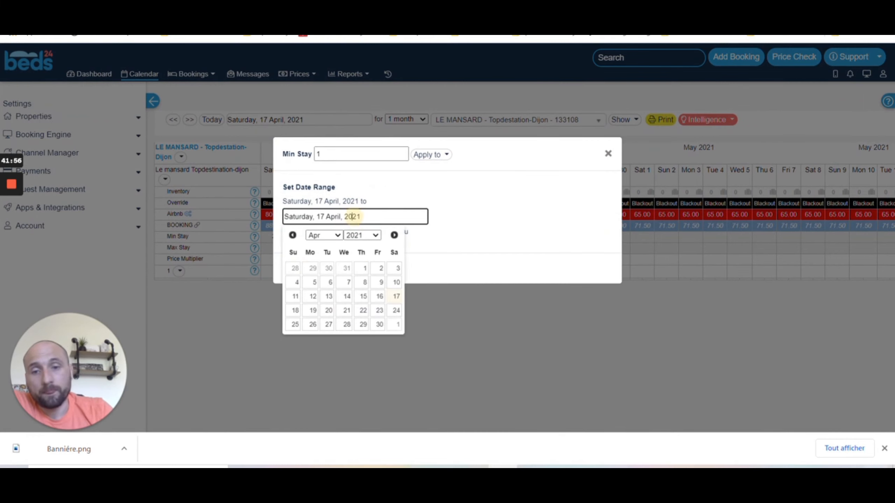
pyautogui.click(378, 326)
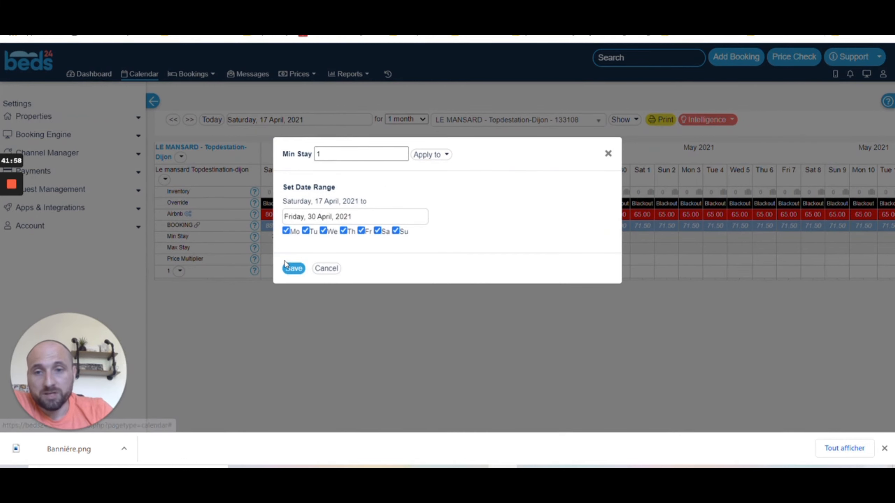
pyautogui.click(293, 268)
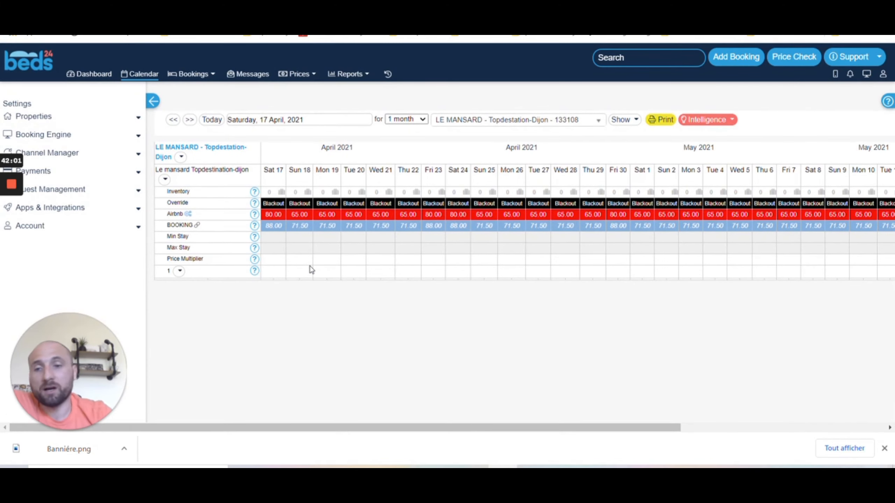
# Step: Set the maximum stay to 5 from Saturday 17 April to Friday 30 April 2021
pyautogui.click(270, 248)
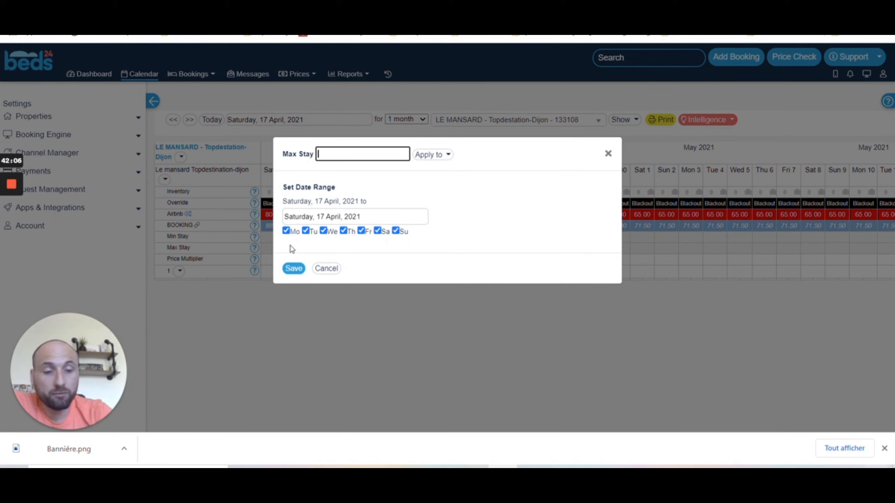
pyautogui.click(349, 217)
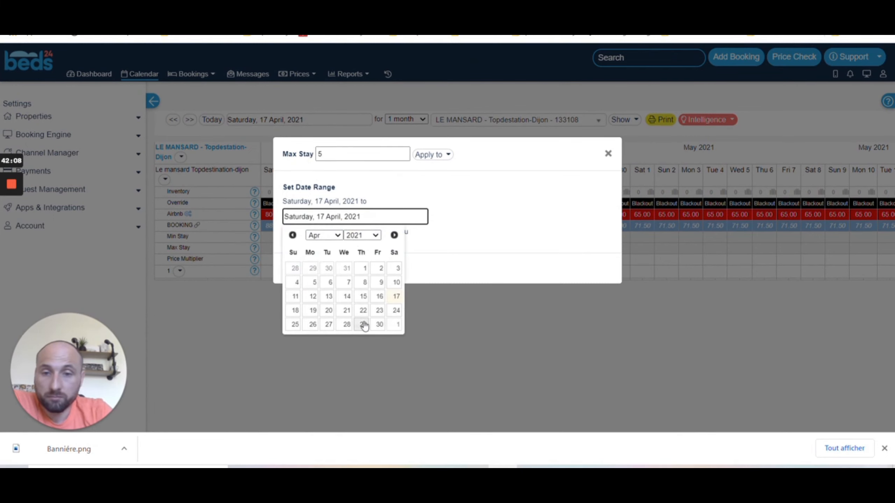
pyautogui.click(379, 325)
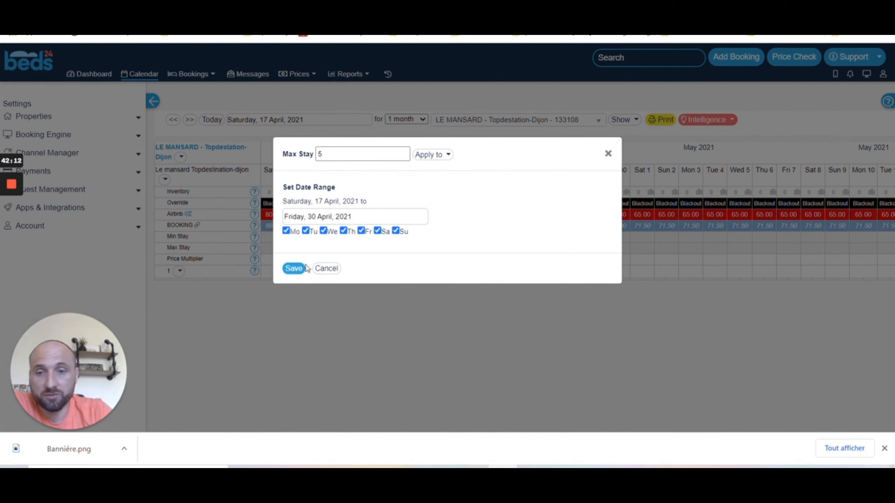
pyautogui.click(297, 271)
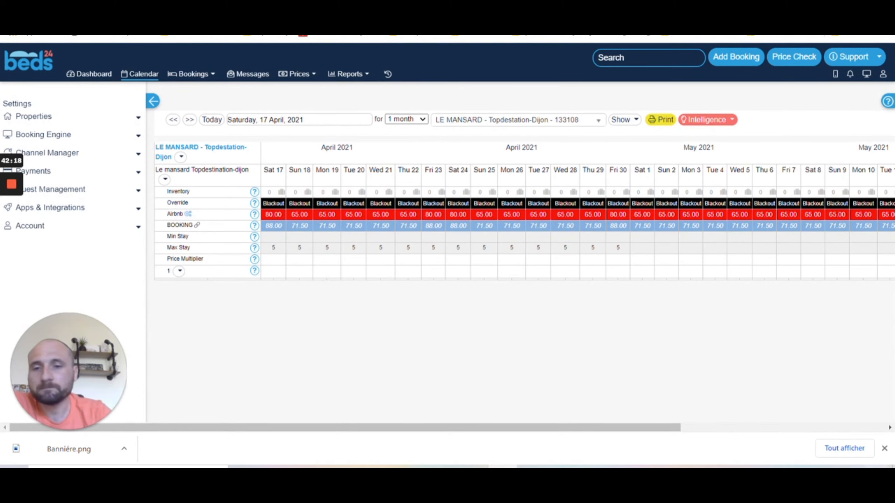
# Step: Change the maximum stay to 1 from Saturday 17 April to Friday 30 April 2021
pyautogui.click(274, 249)
pyautogui.write('1')
pyautogui.click(285, 218)
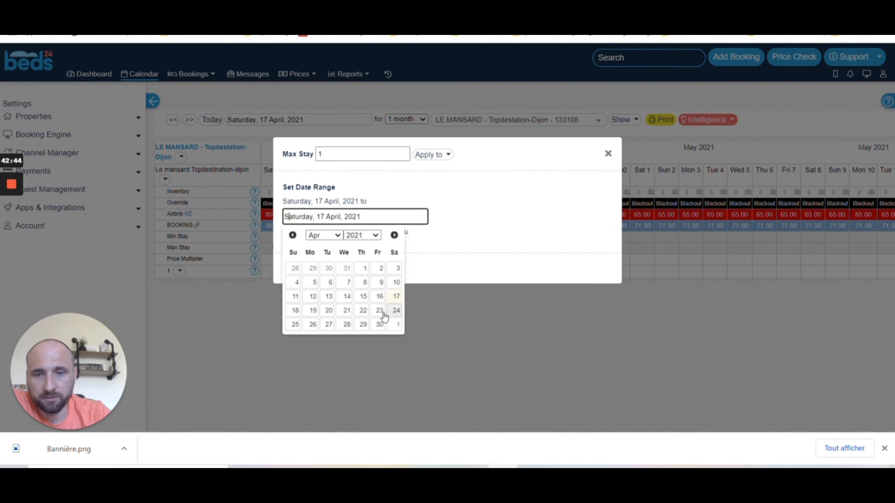
pyautogui.click(379, 323)
pyautogui.click(299, 268)
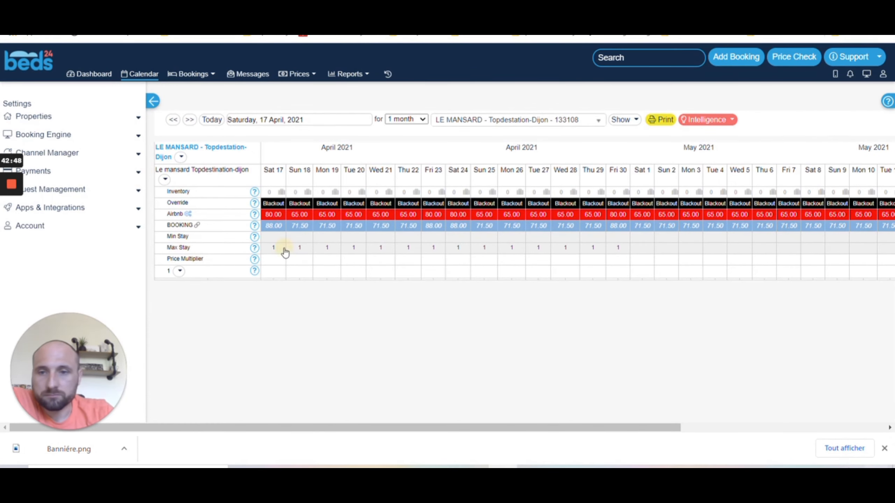
# Step: Clear the maximum stay from Saturday 17 April to Saturday 1 May 2021 by setting it to 0
pyautogui.click(285, 253)
pyautogui.write('0')
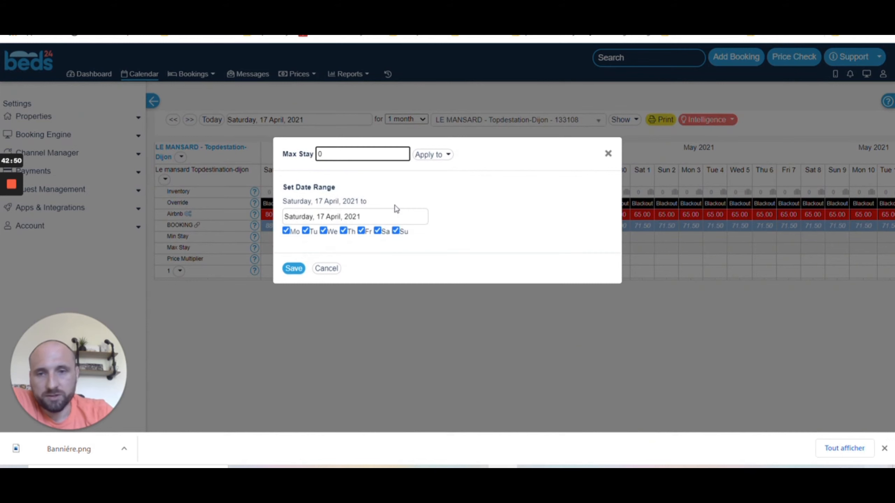
pyautogui.click(394, 217)
pyautogui.click(394, 325)
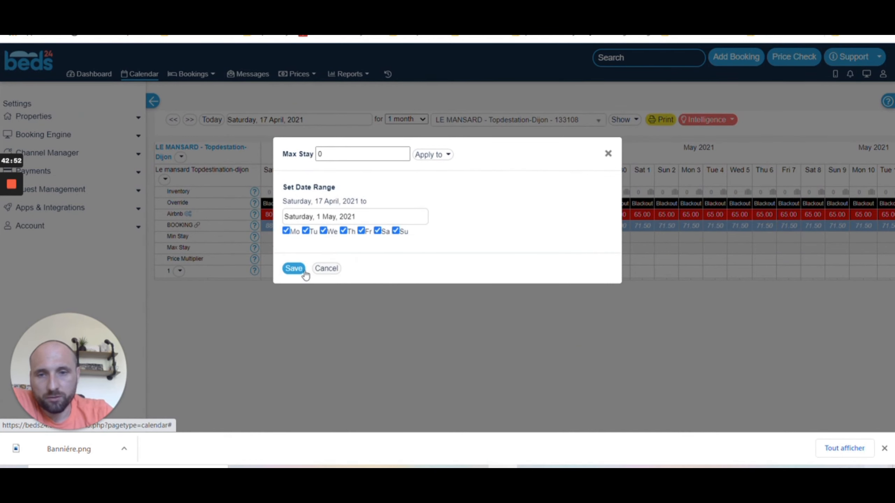
pyautogui.click(304, 272)
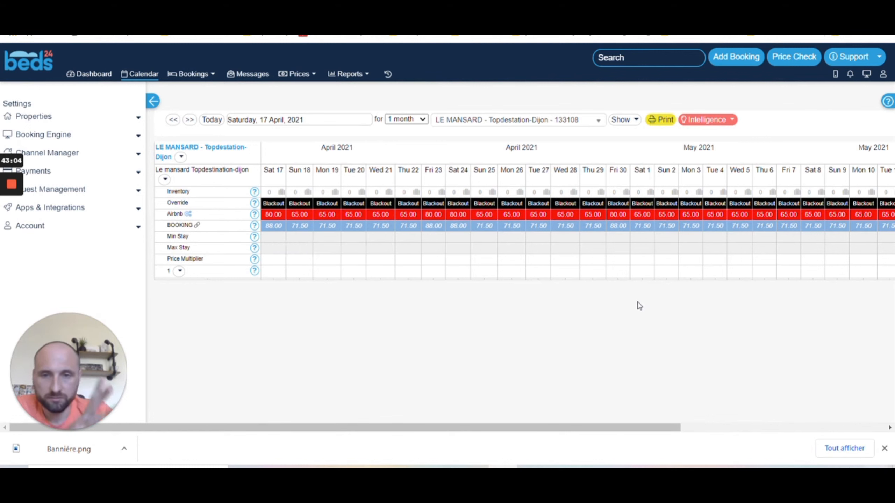
# Step: Set the minimum stay to 7 from Saturday 17 April to Saturday 1 May 2021
pyautogui.click(272, 237)
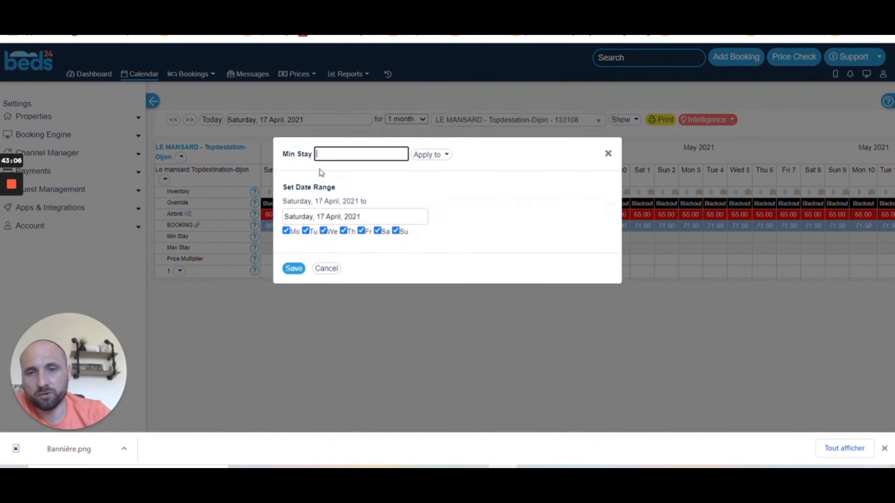
pyautogui.write('7')
pyautogui.click(388, 216)
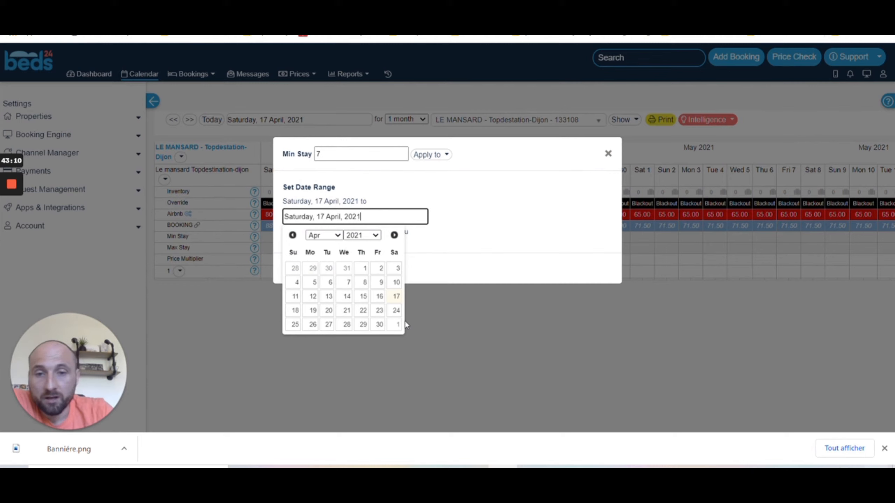
pyautogui.click(395, 325)
pyautogui.click(292, 268)
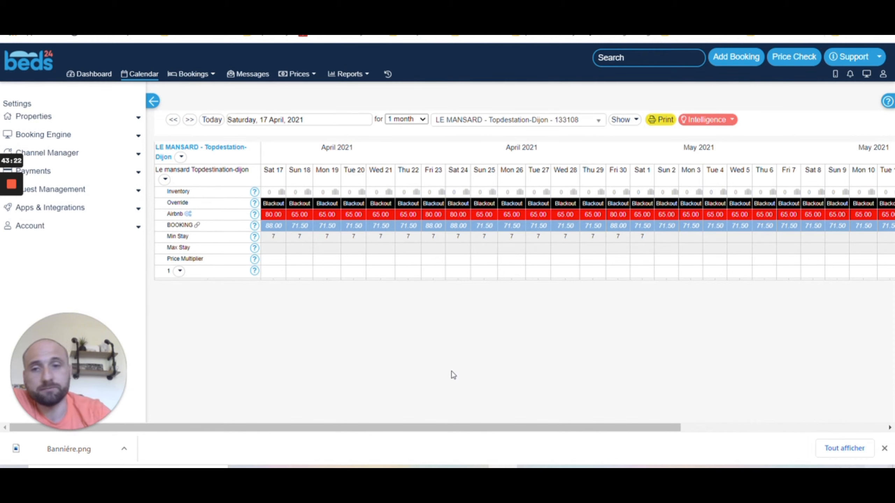
# Step: Remove the blackout by setting the override status to None from 17 to 30 April 2021 and on Saturday 1 May
pyautogui.click(273, 203)
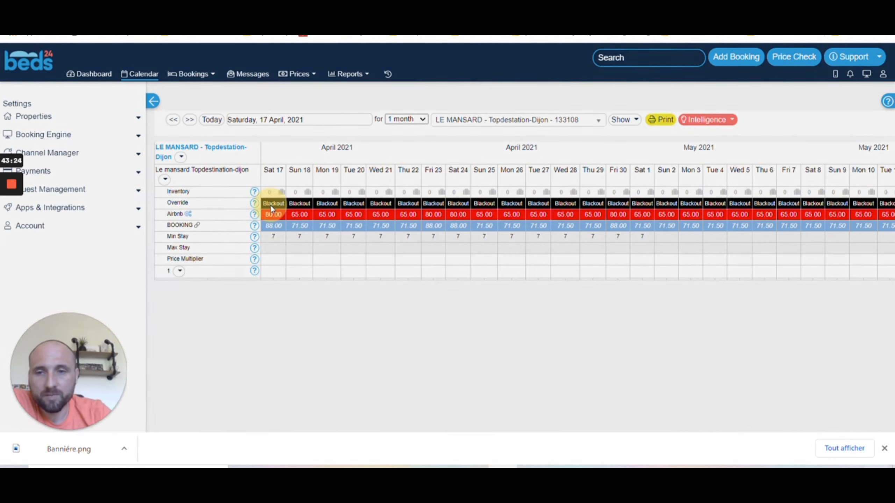
pyautogui.click(348, 216)
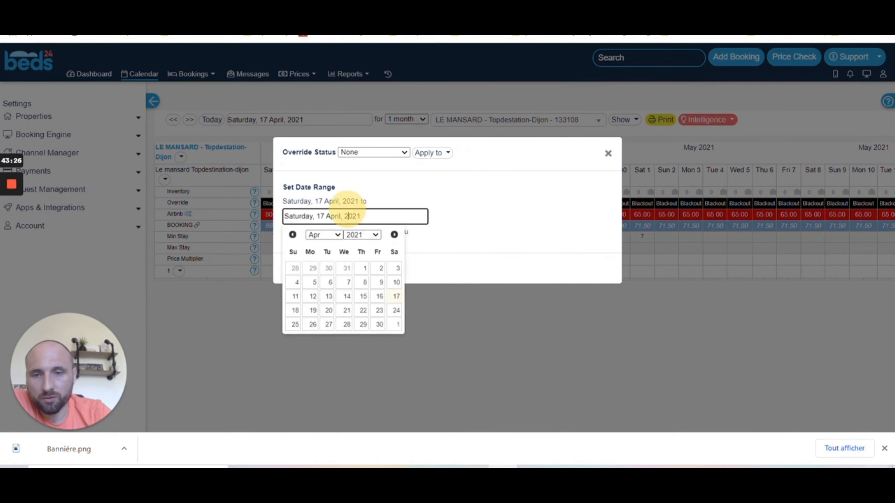
pyautogui.click(379, 325)
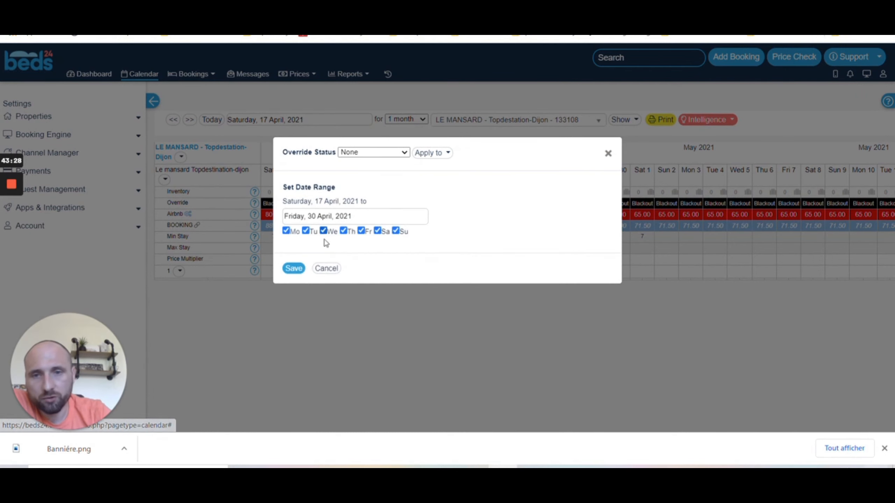
pyautogui.click(299, 269)
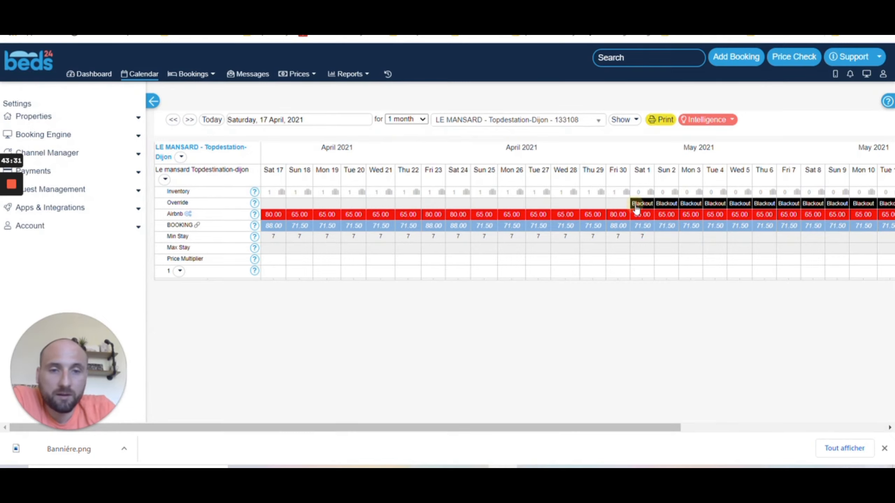
pyautogui.click(636, 208)
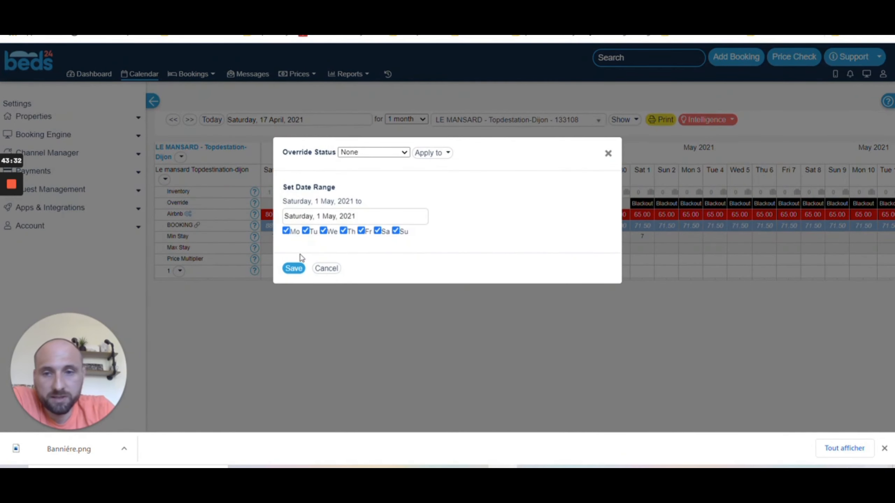
pyautogui.click(298, 269)
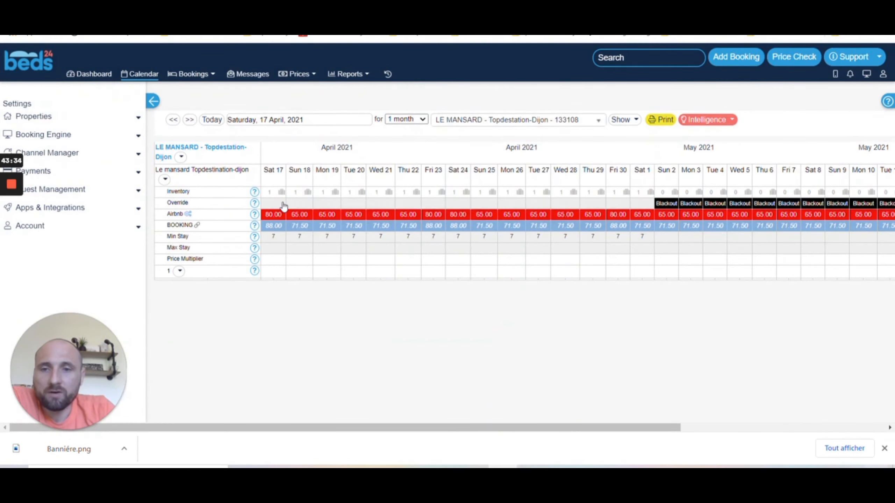
# Step: Apply the No check in or out override from 17 to 30 April 2021 on every weekday except Saturday, and save
pyautogui.click(285, 205)
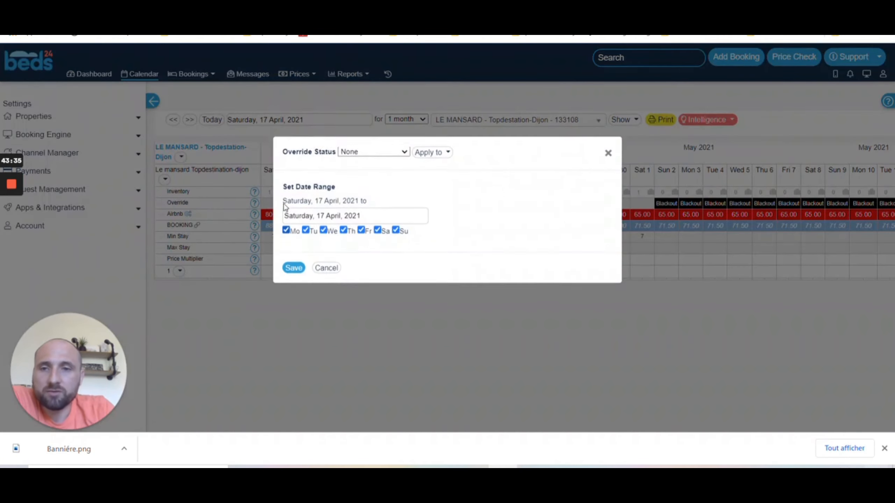
pyautogui.click(363, 155)
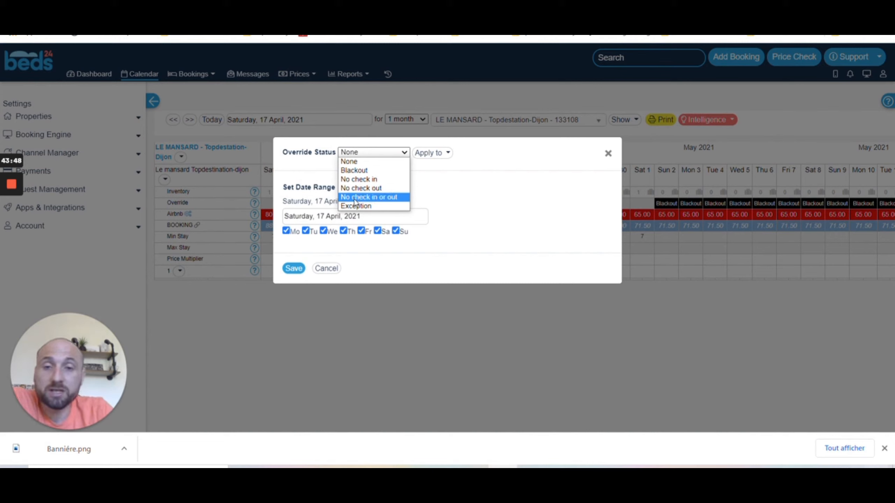
pyautogui.click(380, 200)
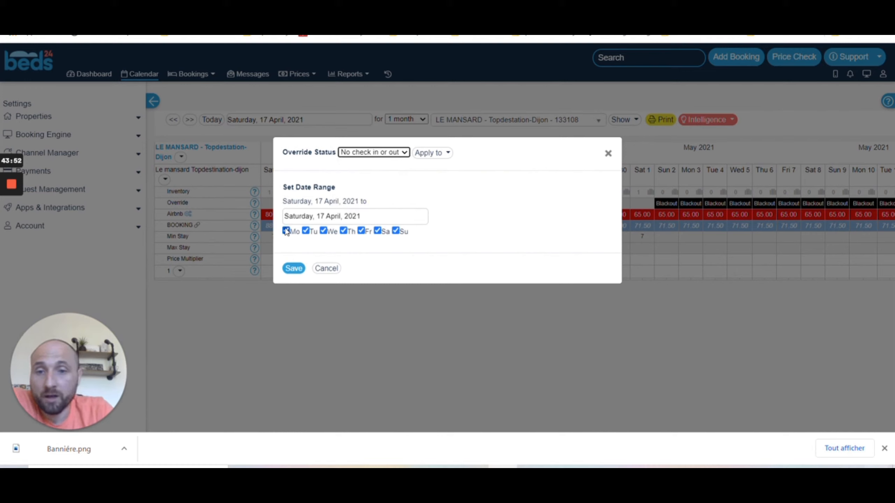
pyautogui.click(366, 232)
pyautogui.click(376, 232)
pyautogui.click(362, 231)
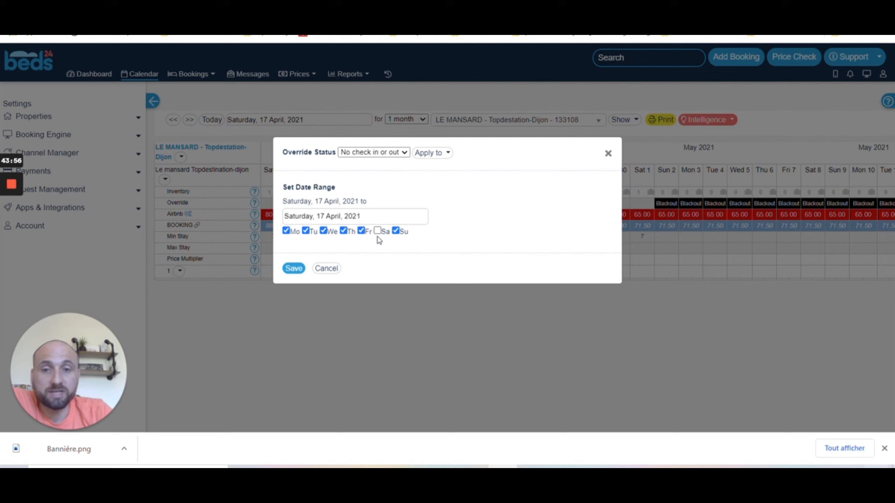
pyautogui.click(296, 269)
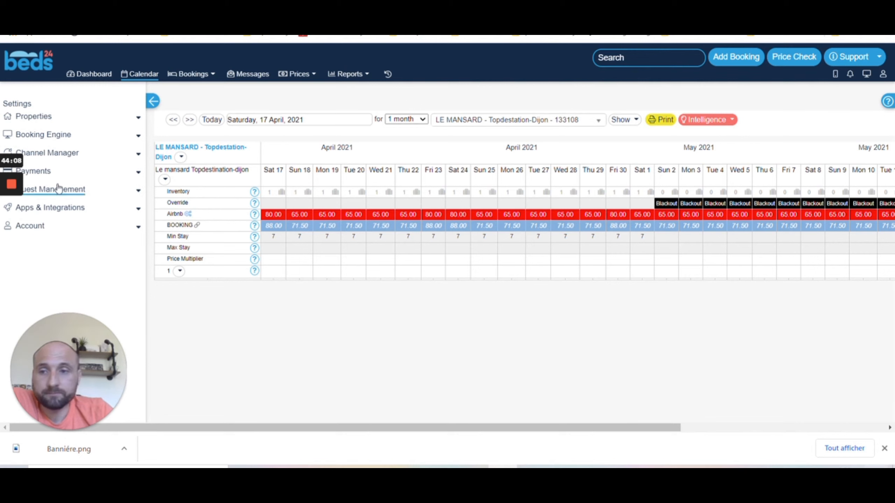
pyautogui.moveTo(12, 208)
pyautogui.click(12, 232)
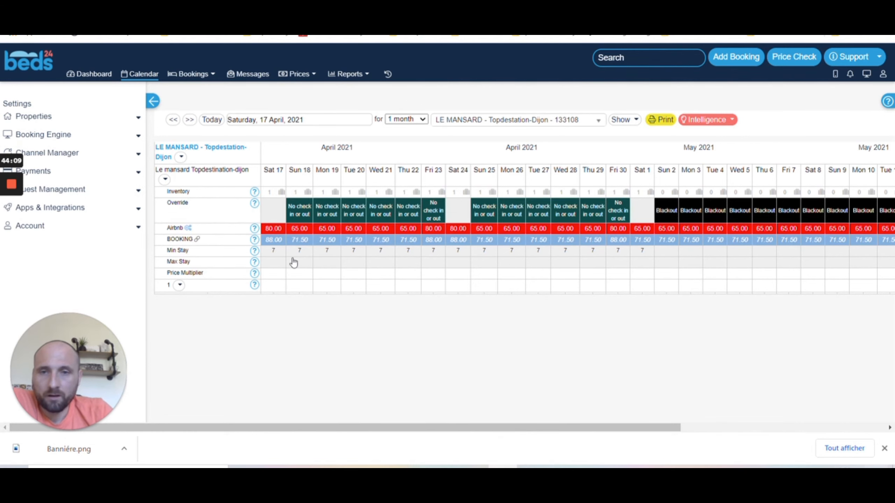
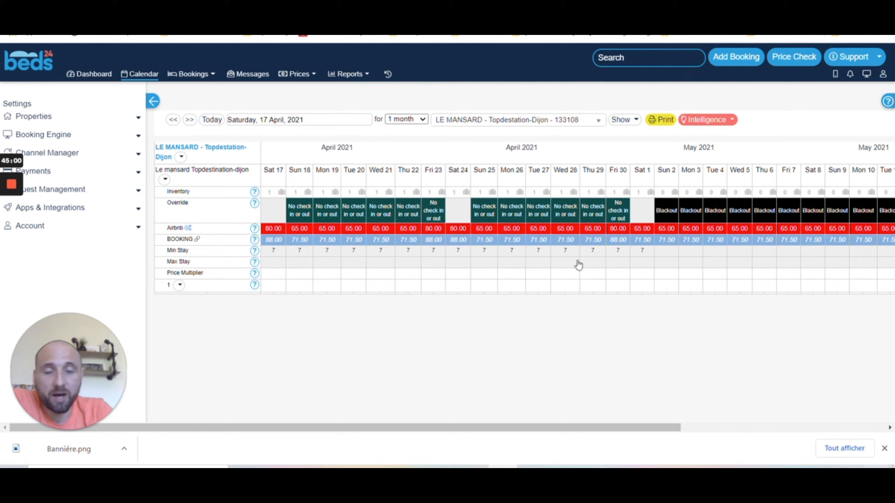
# Step: Start a new rate for LE MANSARD on the rates page and enable a room price of 80 per night
pyautogui.click(308, 83)
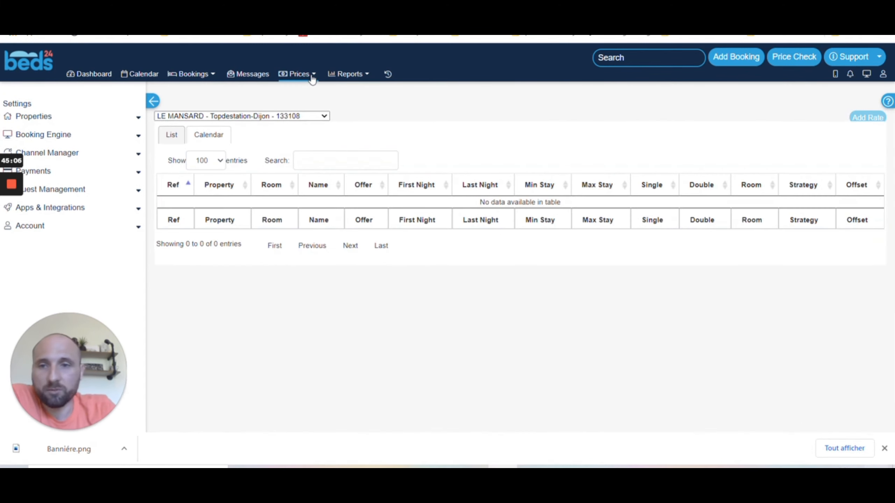
pyautogui.click(872, 118)
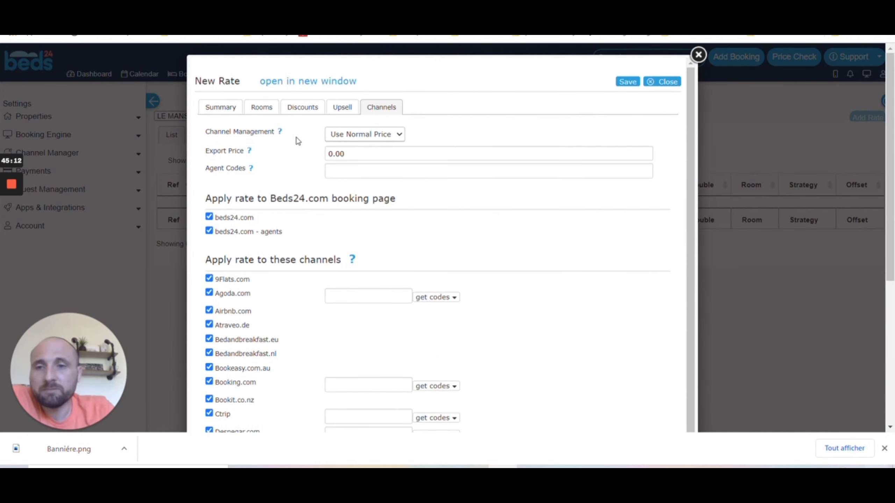
pyautogui.click(272, 105)
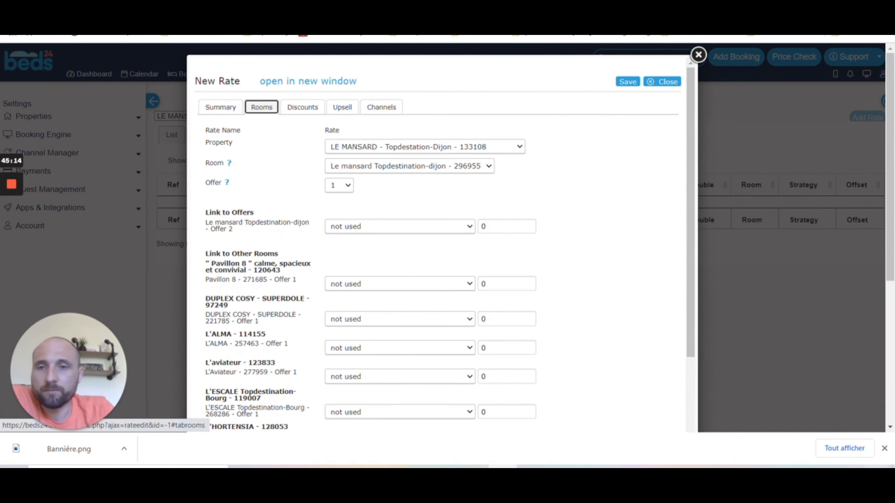
pyautogui.click(220, 107)
pyautogui.moveTo(370, 181); pyautogui.dragTo(324, 180)
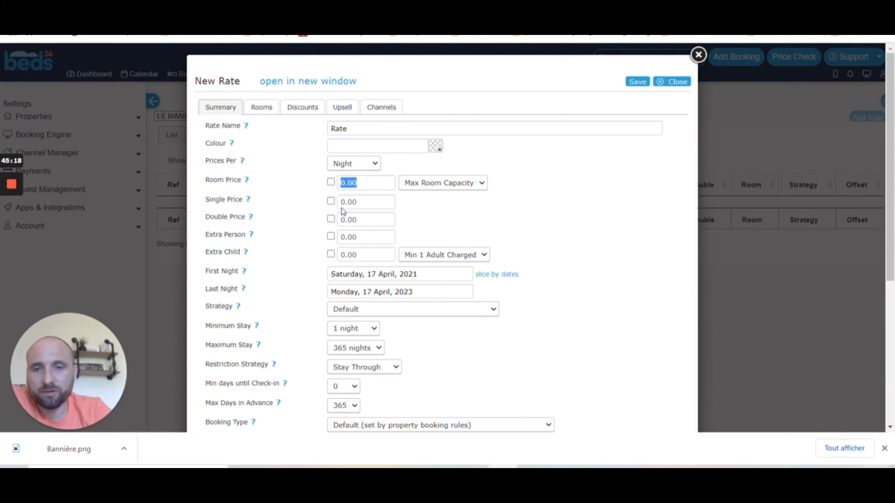
pyautogui.click(331, 182)
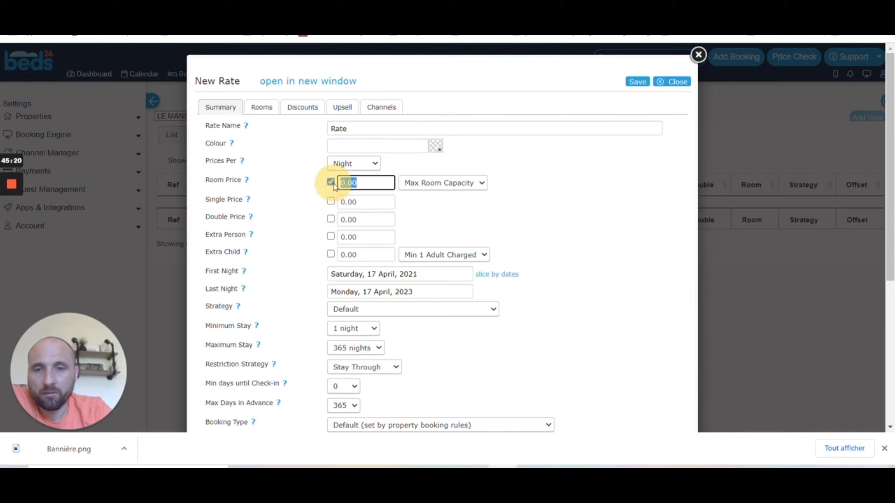
pyautogui.write('80')
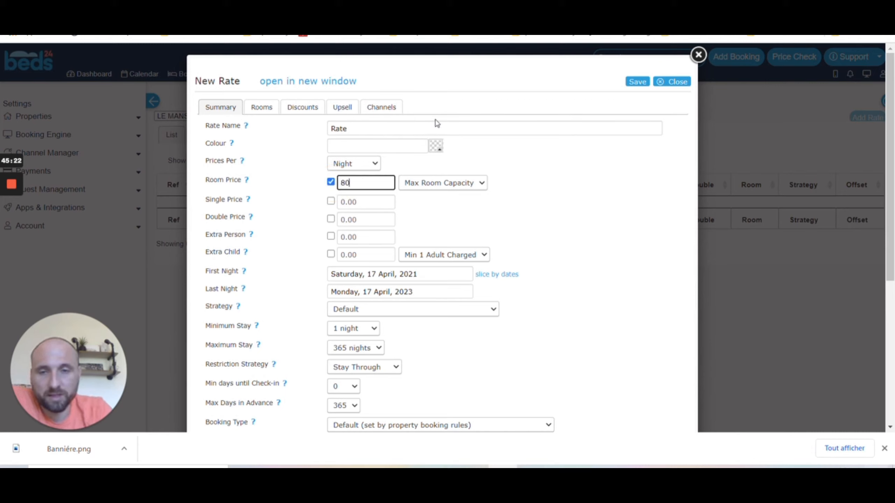
# Step: Enable the extra person and extra child prices in the new rate and set both to 7.00
pyautogui.click(331, 236)
pyautogui.write('7')
pyautogui.click(330, 254)
pyautogui.click(343, 254)
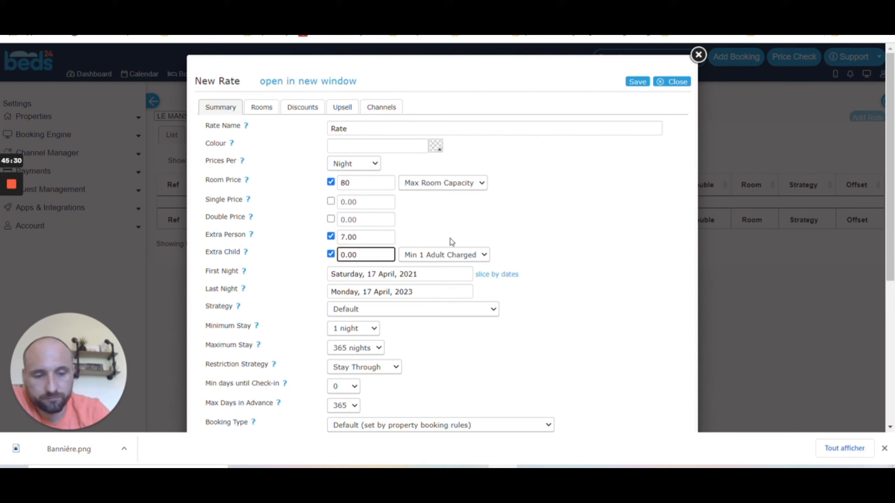
pyautogui.press('BackSpace')
pyautogui.write('7')
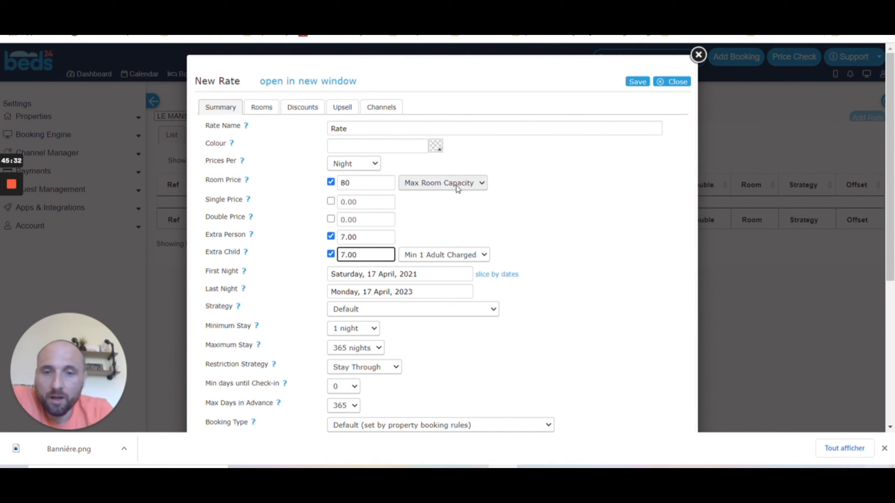
# Step: Set the new rate's last night to Sunday 30 April 2023
pyautogui.scroll(-3, 422, 190)
pyautogui.click(395, 174)
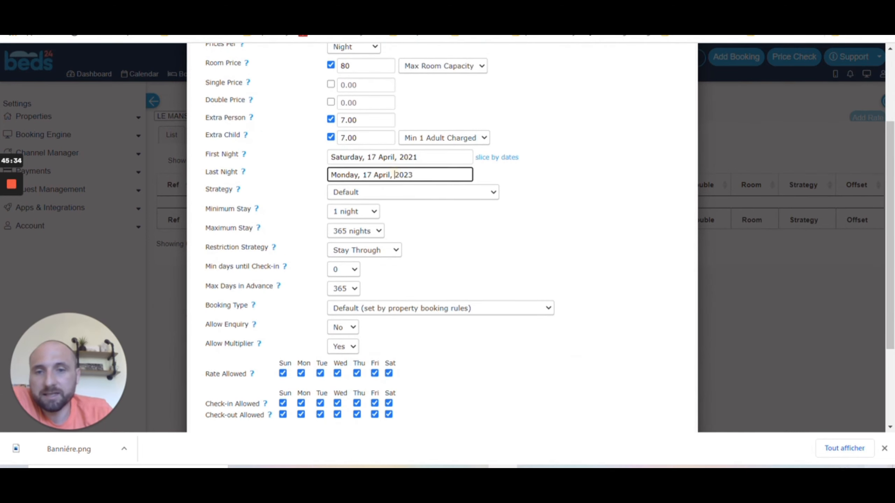
pyautogui.click(426, 260)
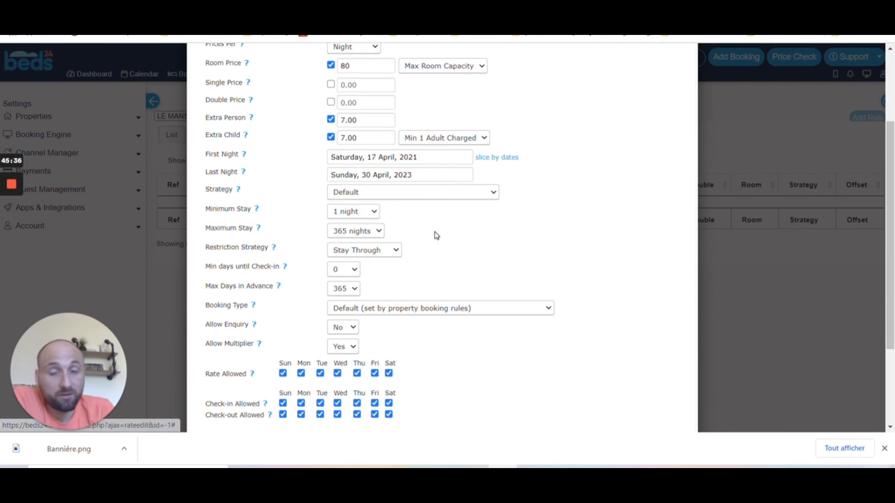
# Step: Set the new rate's minimum stay to 2 nights
pyautogui.click(370, 212)
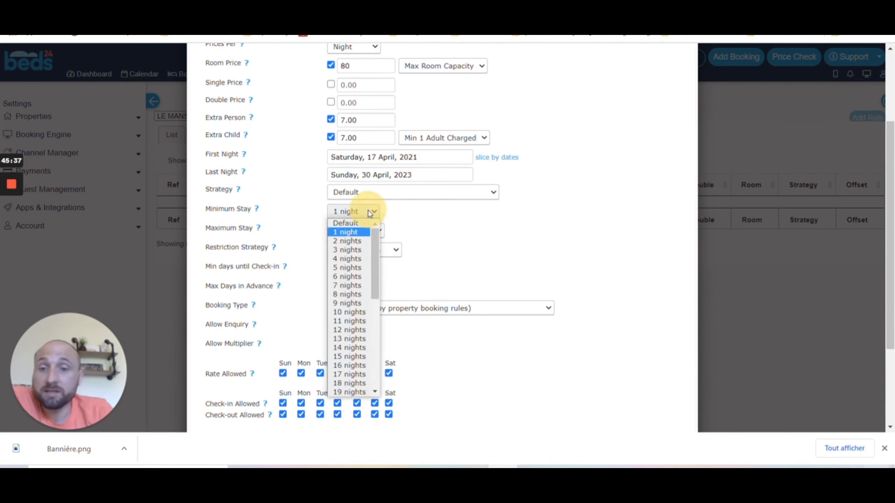
pyautogui.click(362, 243)
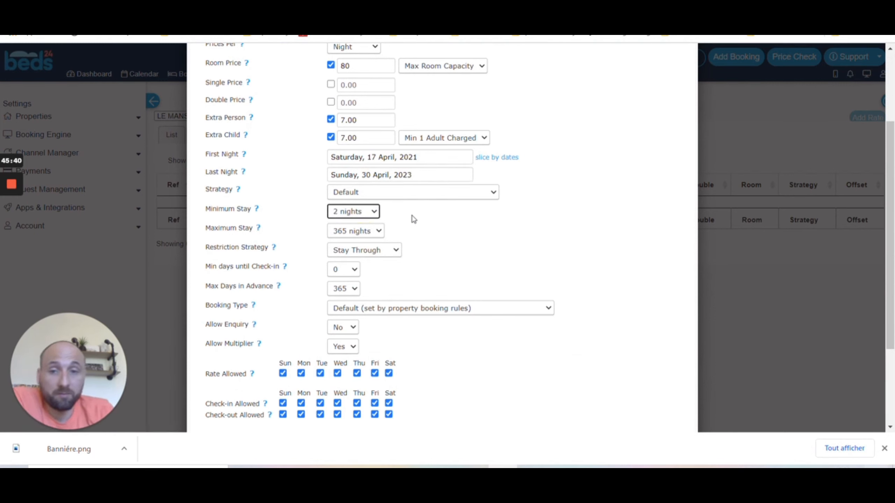
pyautogui.scroll(-2, 412, 218)
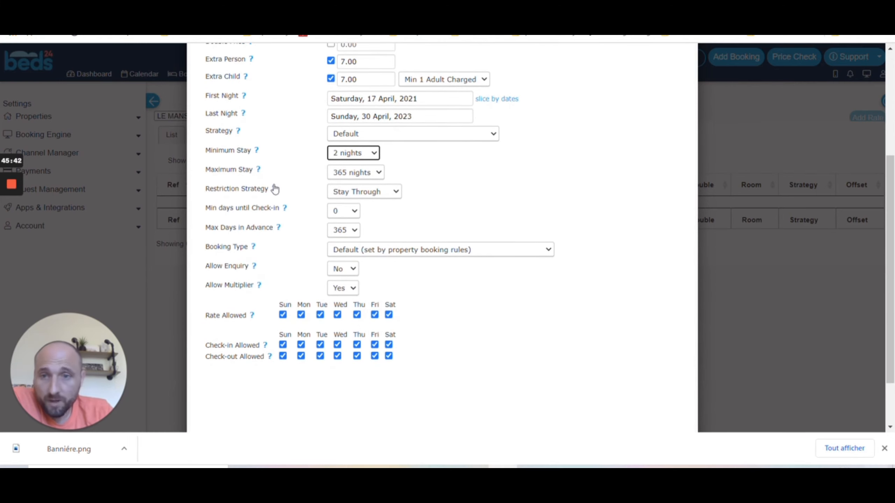
pyautogui.scroll(6, 273, 190)
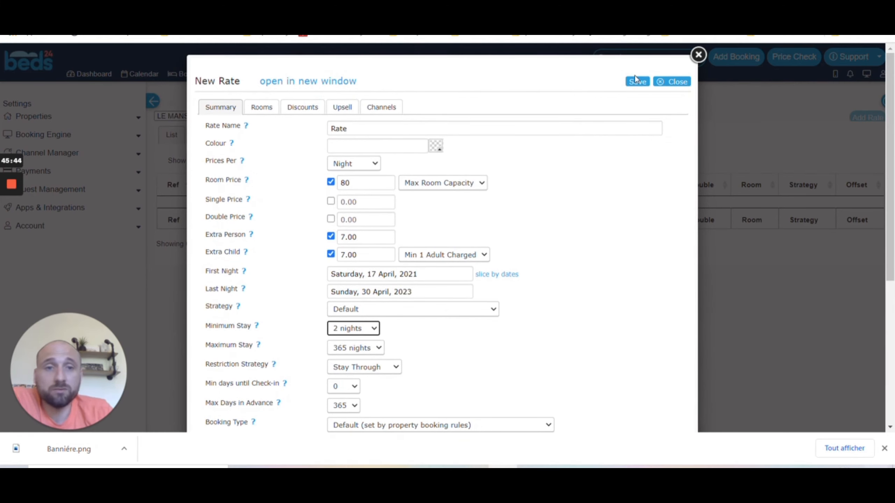
# Step: Check the channels the new rate applies to and save the rate
pyautogui.click(403, 112)
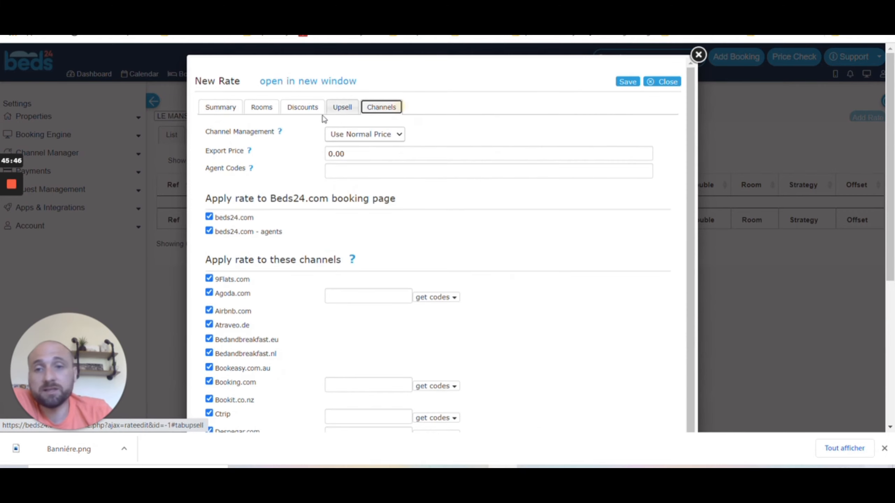
pyautogui.scroll(-3, 306, 176)
pyautogui.scroll(1, 295, 235)
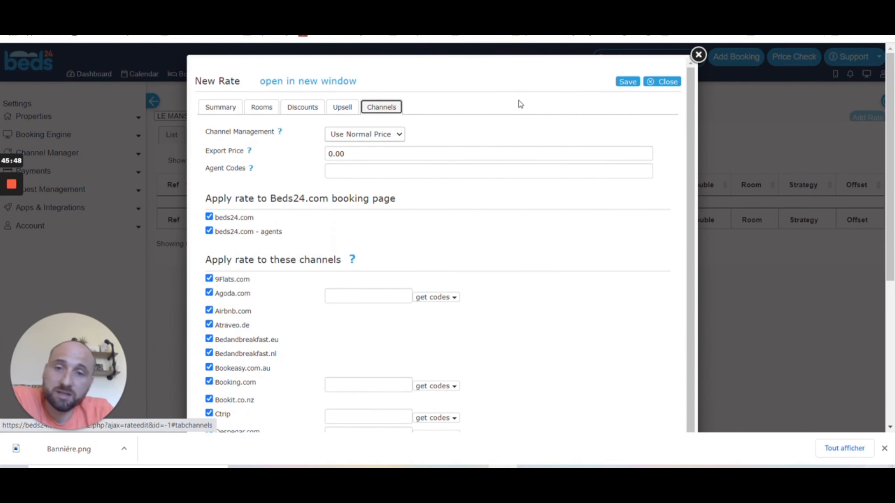
pyautogui.click(622, 88)
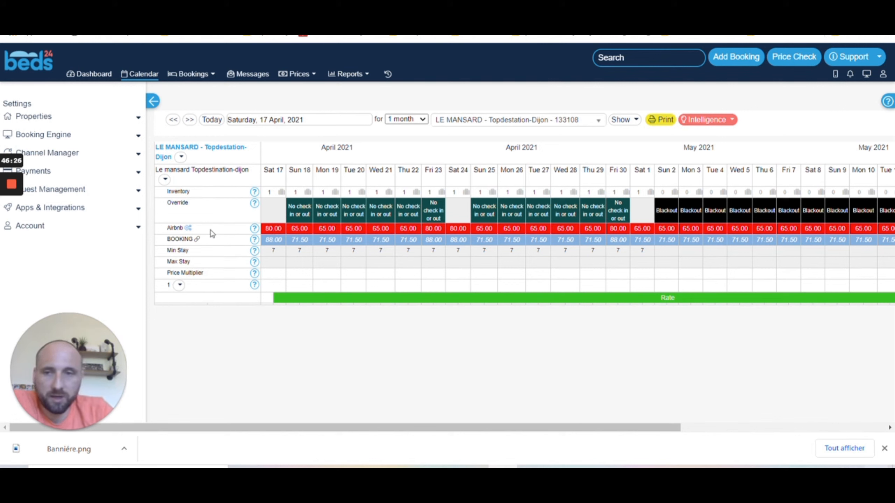
# Step: Delete the BOOKING and Airbnb daily prices of the Le mansard Topdestination-dijon room
pyautogui.click(189, 229)
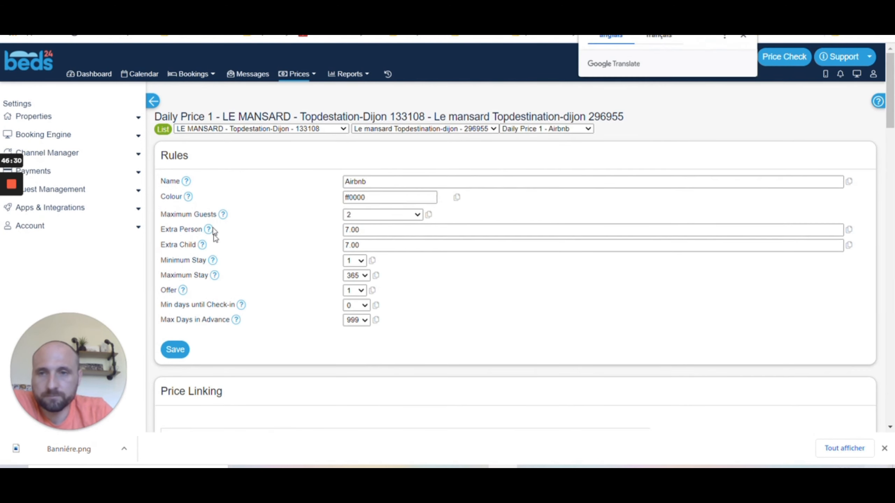
pyautogui.click(162, 130)
pyautogui.click(454, 198)
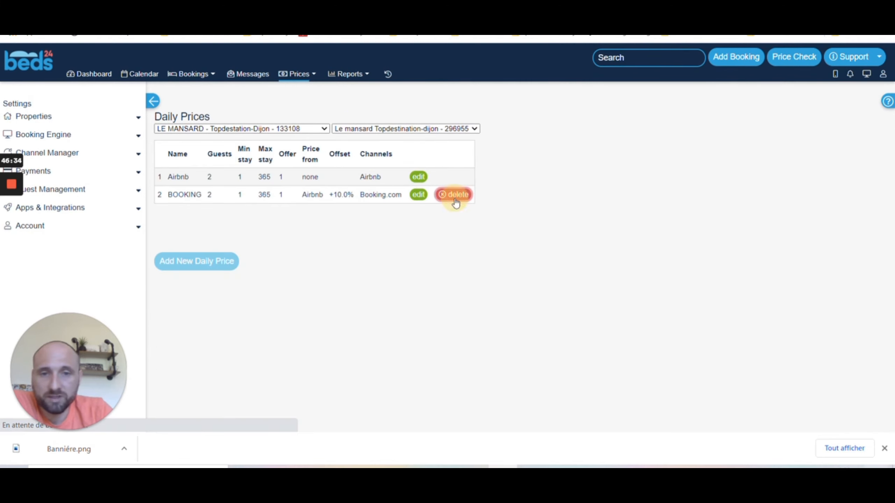
pyautogui.click(431, 177)
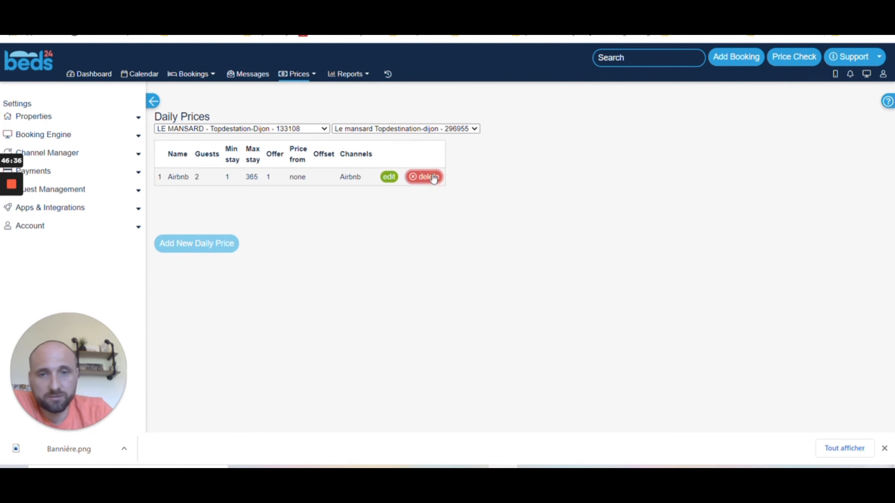
# Step: Open the fixed rate from the LE MANSARD calendar and delete it completely
pyautogui.click(141, 74)
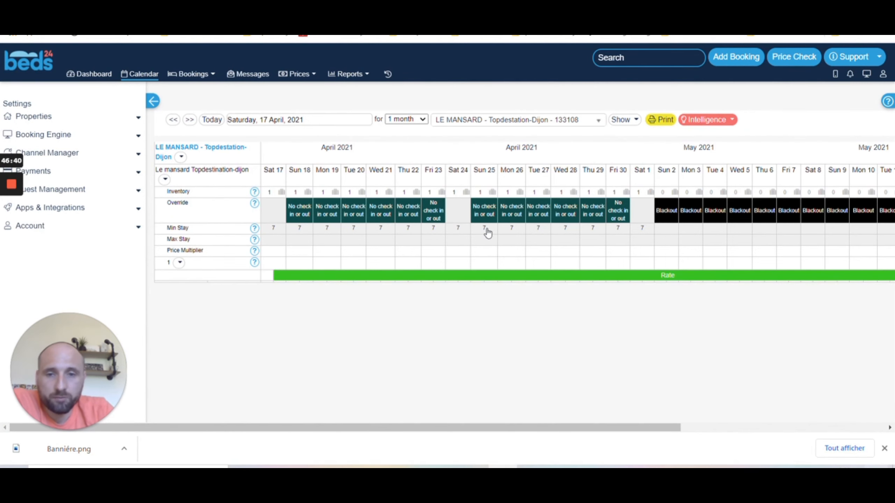
pyautogui.click(497, 277)
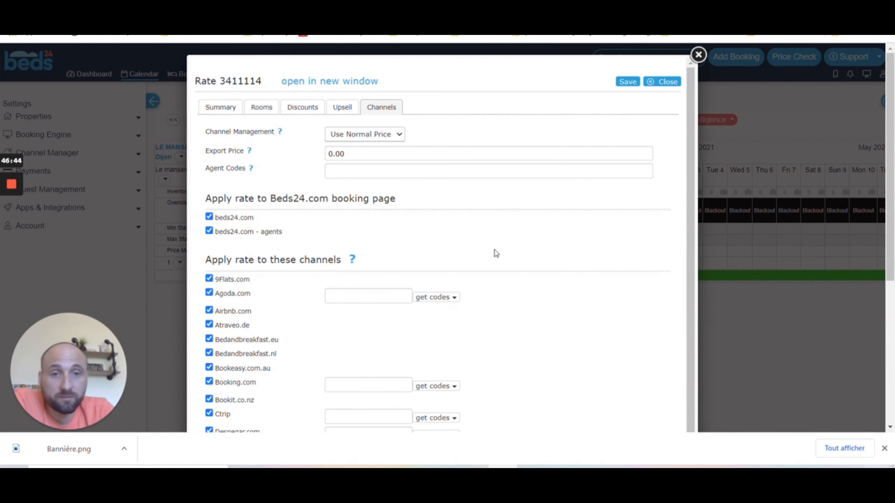
pyautogui.scroll(-10, 497, 254)
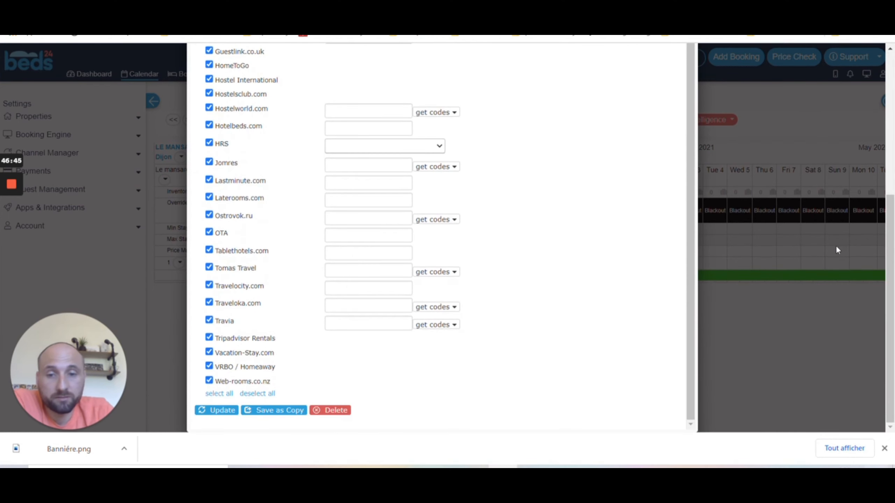
pyautogui.click(330, 411)
pyautogui.scroll(-12, 442, 246)
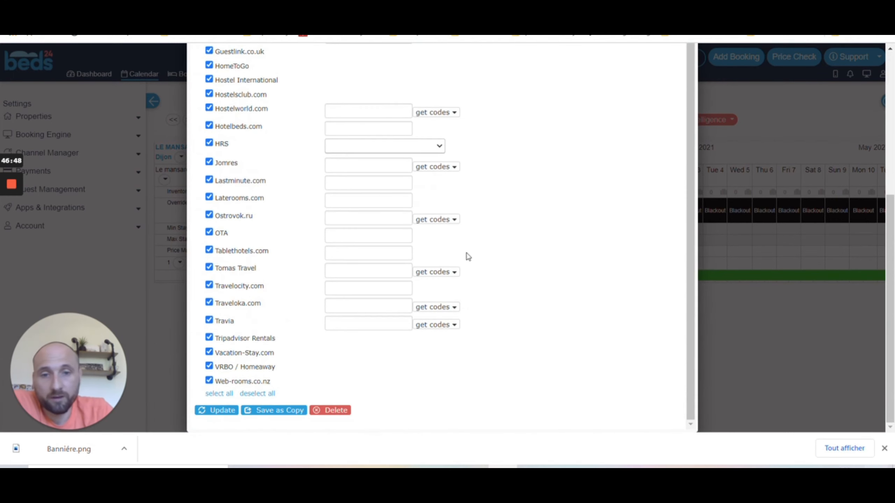
pyautogui.scroll(5, 398, 292)
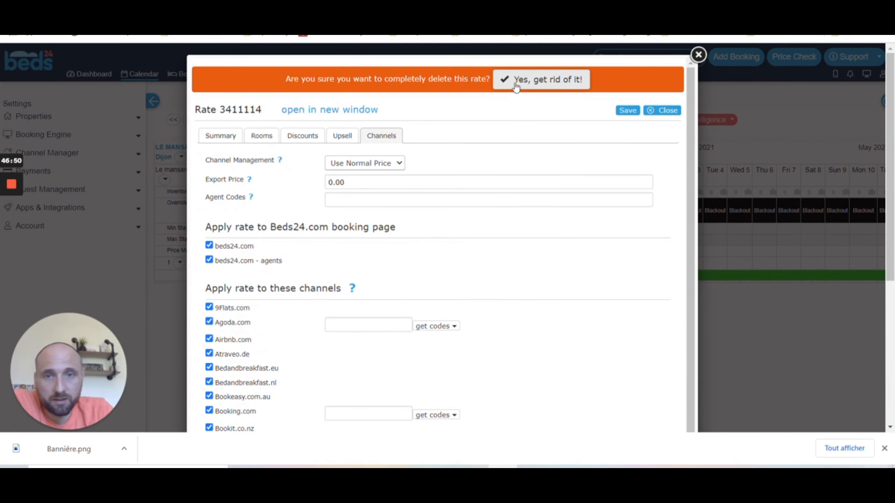
pyautogui.click(559, 87)
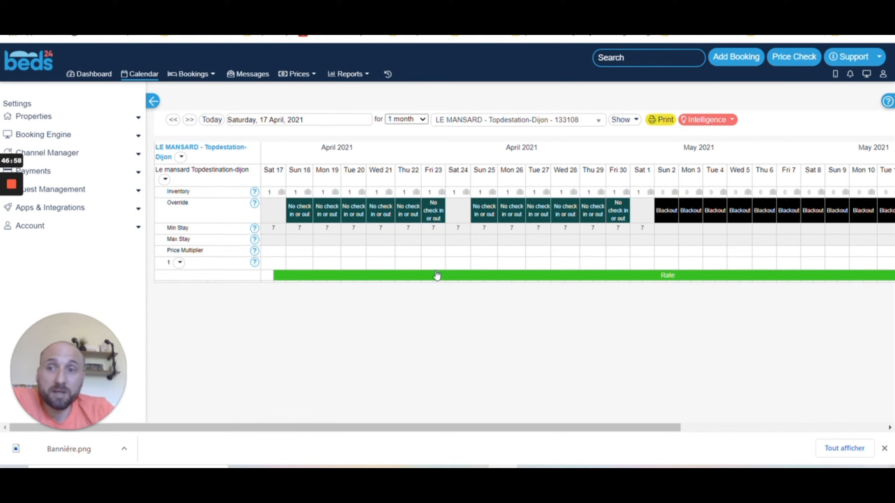
# Step: Set the override status to None from Sunday 18 April to Saturday 1 May 2021, and save
pyautogui.moveTo(437, 276)
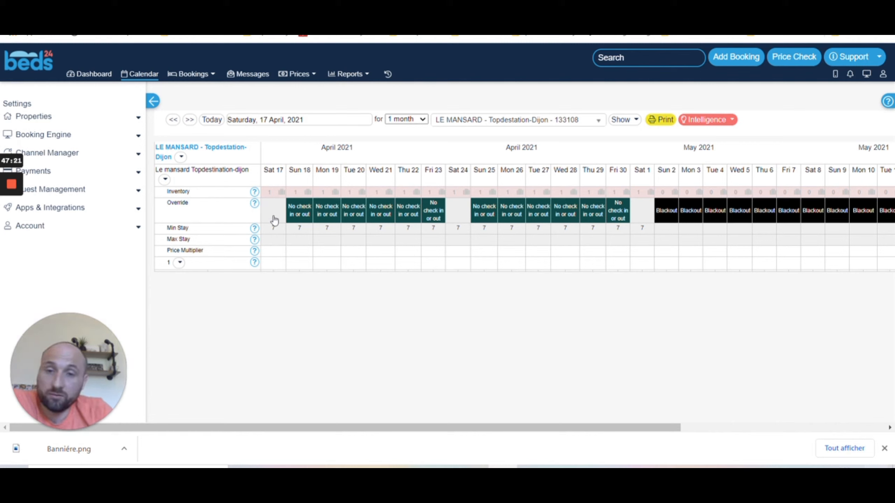
pyautogui.click(298, 215)
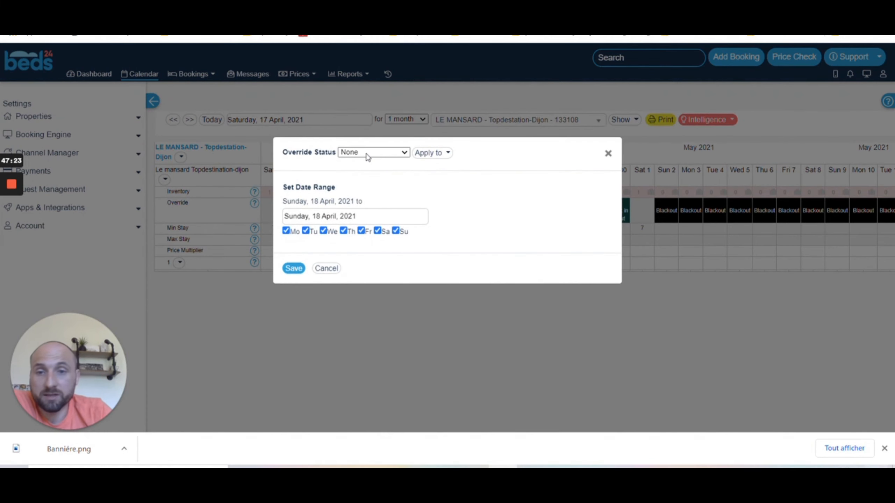
pyautogui.click(352, 216)
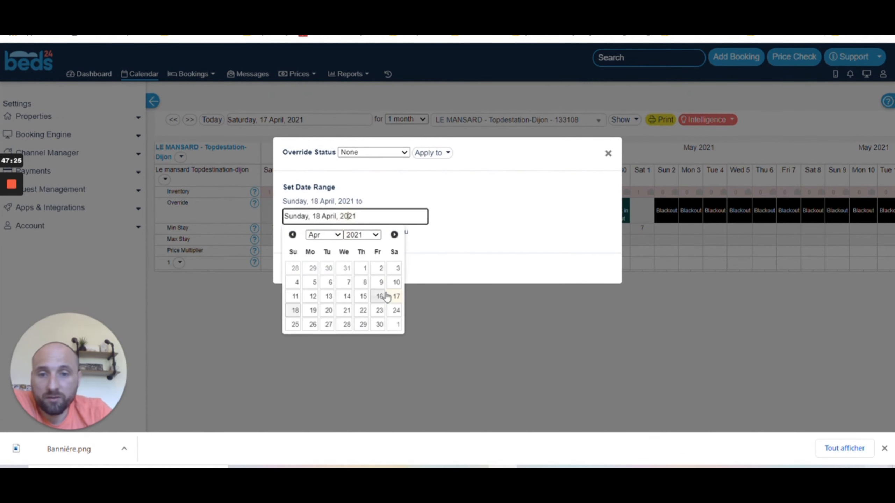
pyautogui.click(393, 326)
pyautogui.click(298, 269)
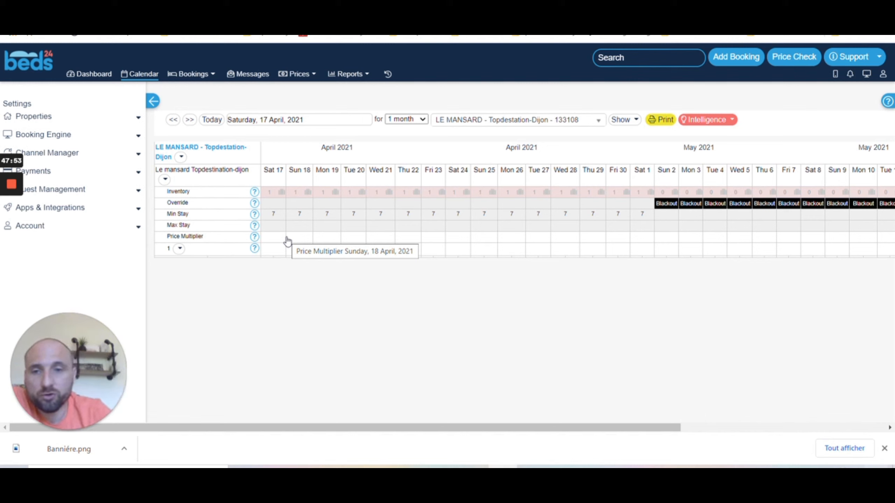
# Step: Set a manual price multiplier of 130 for Friday 30 April 2021, and save
pyautogui.moveTo(610, 213)
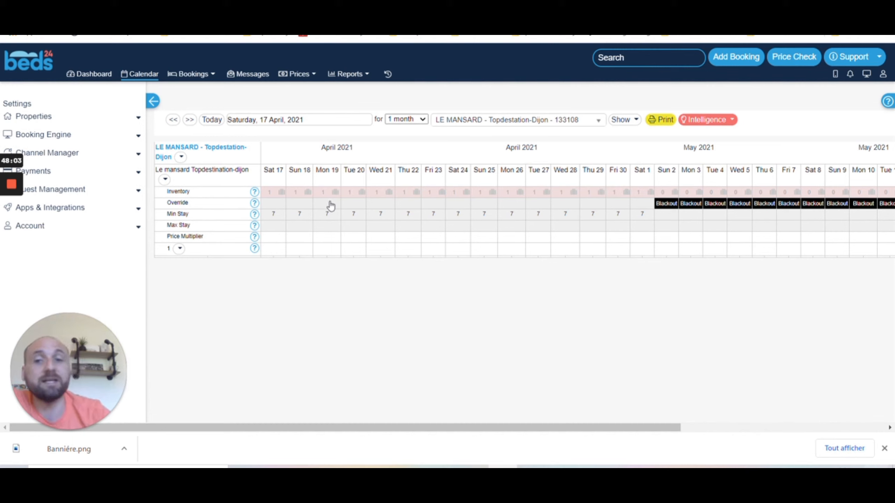
pyautogui.moveTo(333, 206)
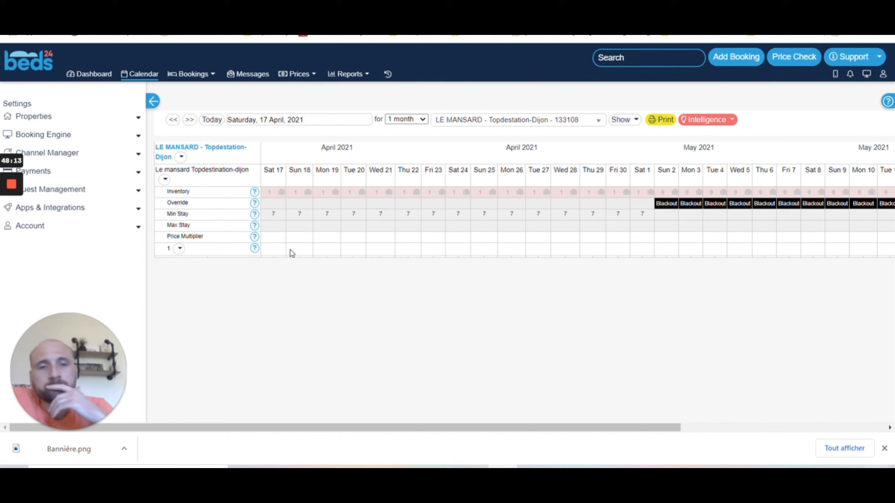
pyautogui.click(618, 241)
pyautogui.write('130')
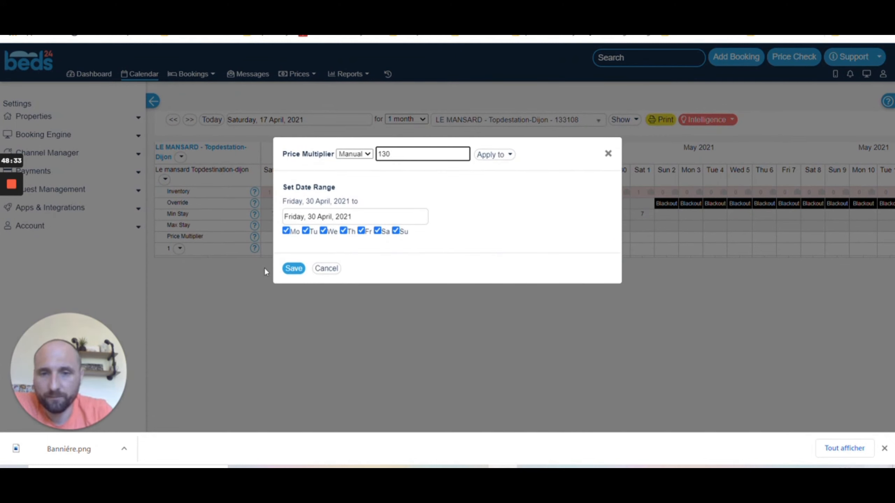
pyautogui.click(292, 268)
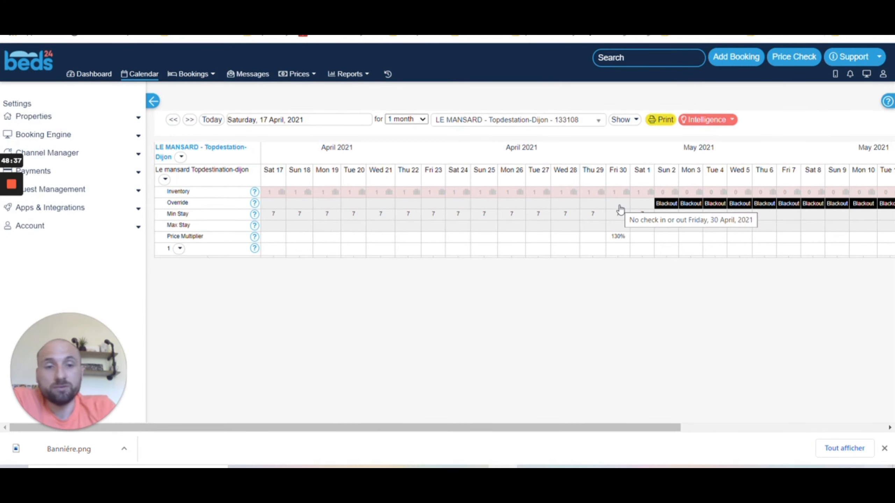
pyautogui.click(619, 205)
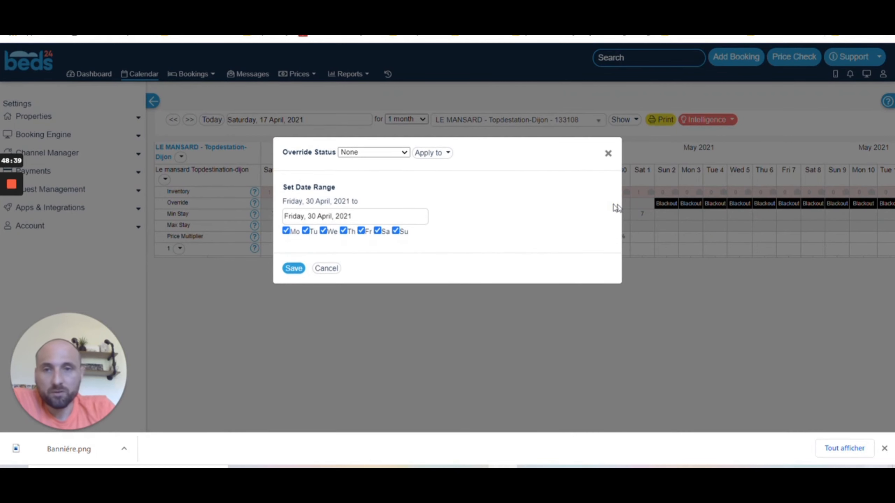
pyautogui.click(608, 154)
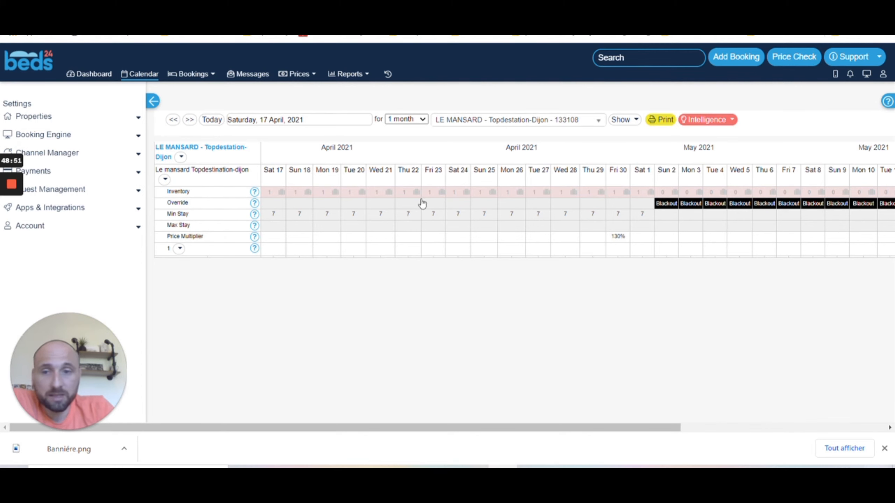
# Step: Open the Airbnb channel mapping for LE MANSARD and examine its property settings and room mapping
pyautogui.moveTo(1, 203)
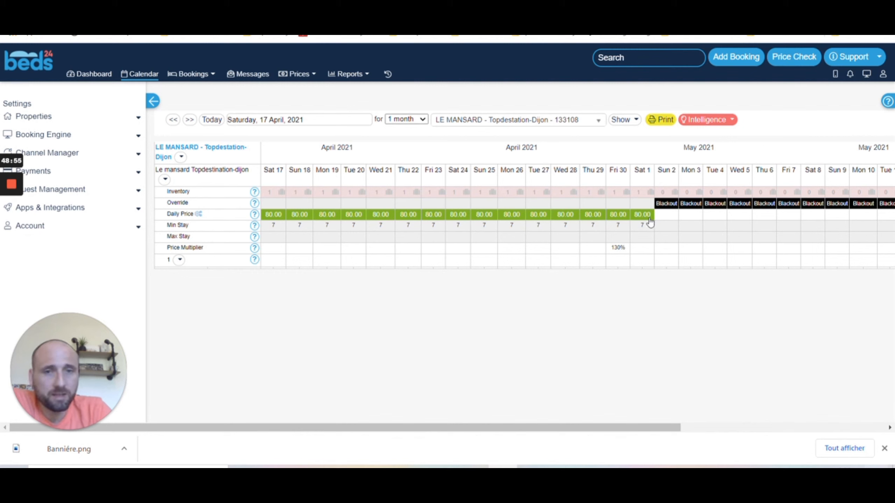
pyautogui.click(137, 154)
pyautogui.click(39, 218)
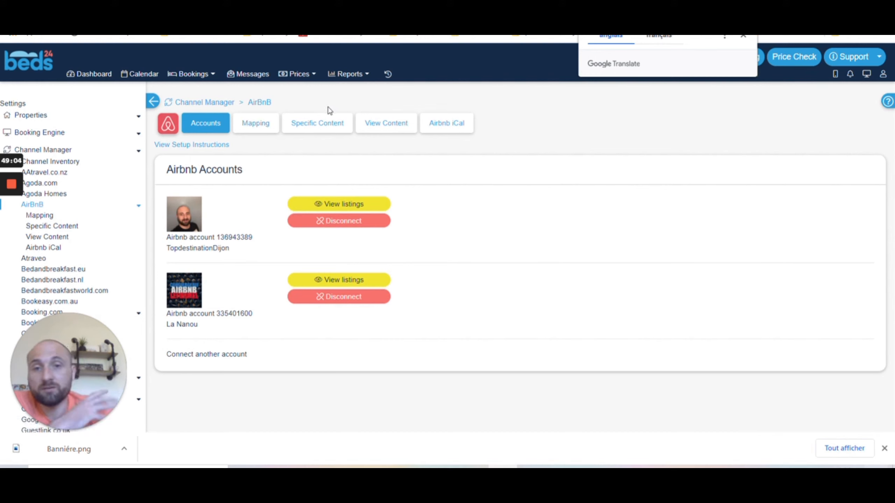
pyautogui.moveTo(11, 191)
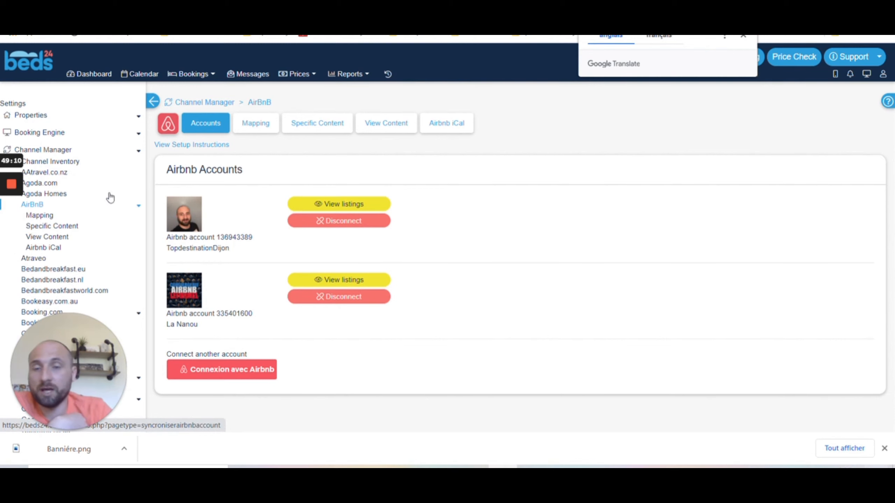
pyautogui.click(248, 132)
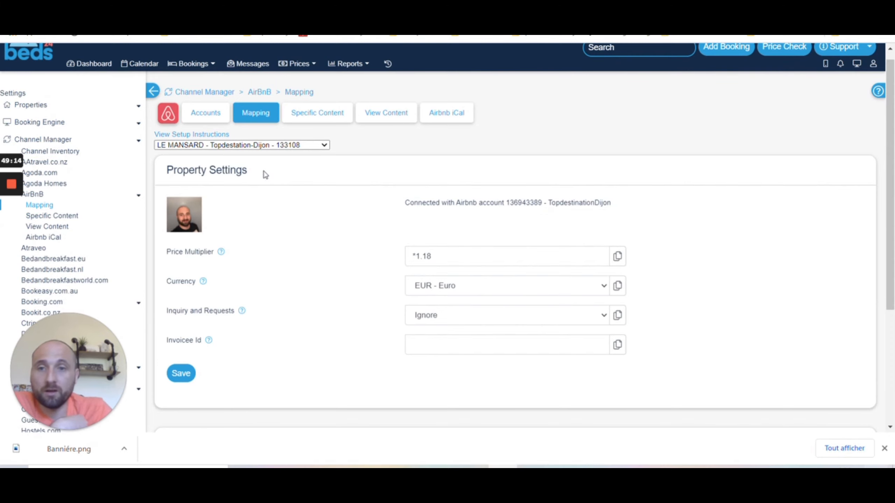
pyautogui.scroll(-3, 265, 174)
pyautogui.scroll(-1, 265, 174)
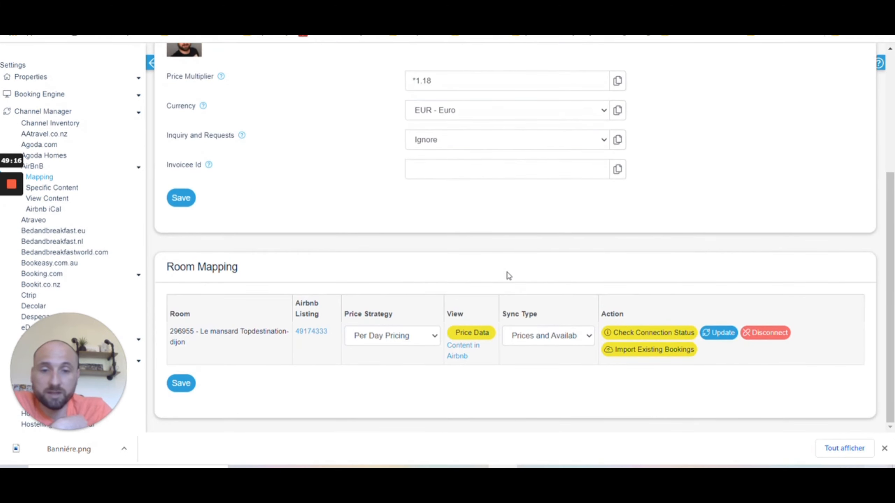
# Step: View the mapped room's Airbnb price data and check the price for Sunday 18 April 2021 and the price multiplier
pyautogui.click(472, 332)
pyautogui.click(13, 230)
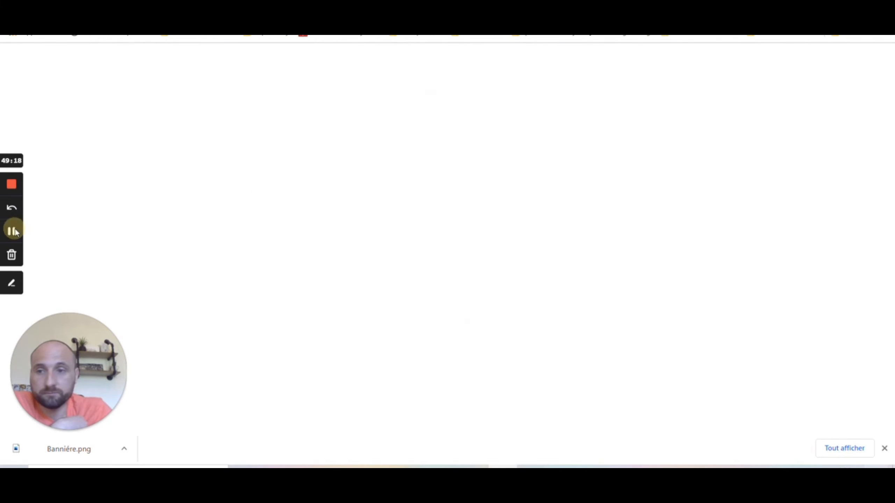
pyautogui.scroll(-2, 239, 180)
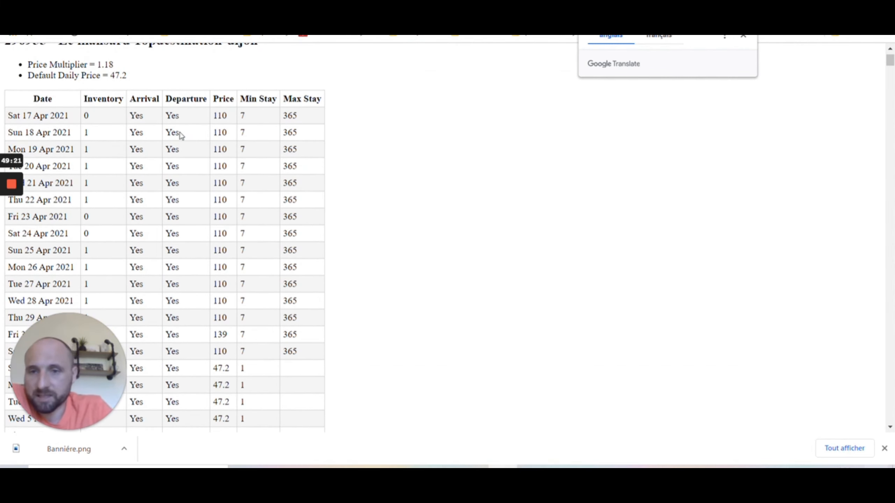
pyautogui.doubleClick(220, 132)
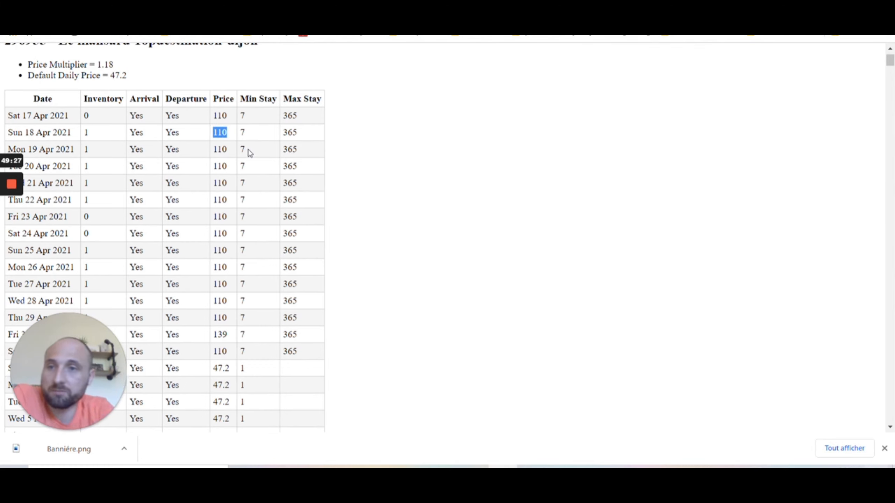
pyautogui.doubleClick(106, 65)
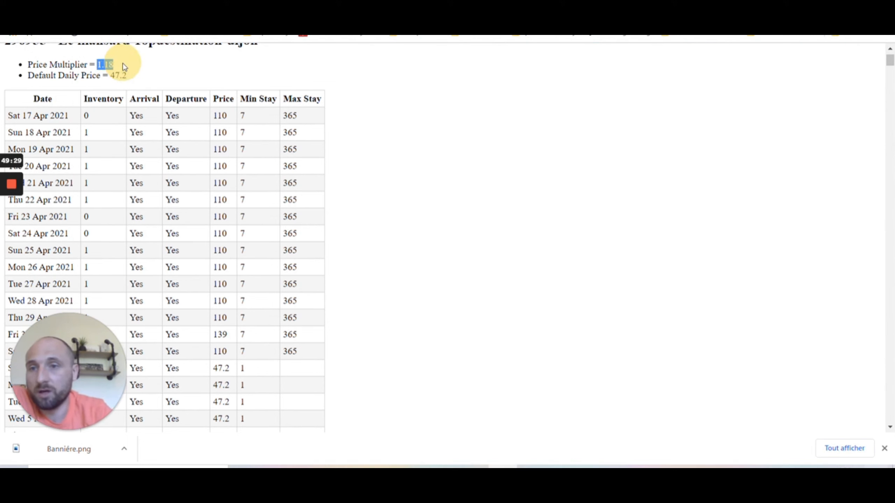
# Step: Check the price for Friday 30 April 2021 in the Airbnb price data, and return to the Airbnb mapping page
pyautogui.scroll(-2, 117, 106)
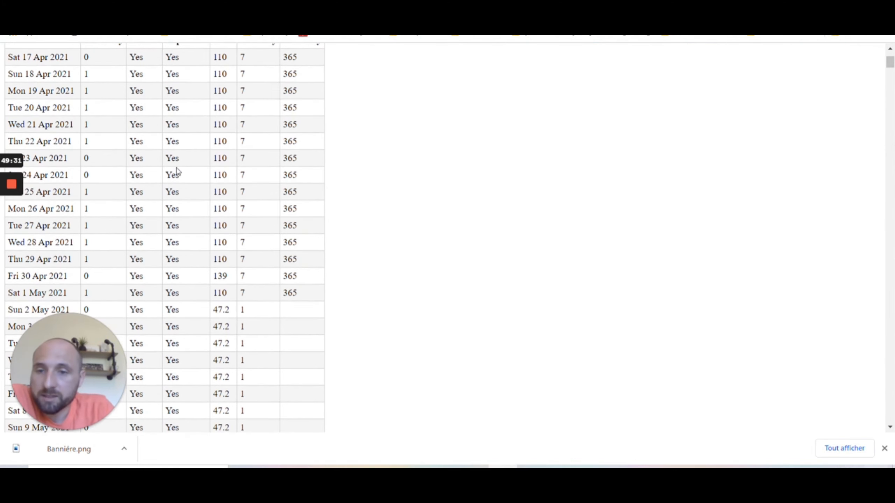
pyautogui.scroll(-2, 154, 248)
pyautogui.doubleClick(221, 217)
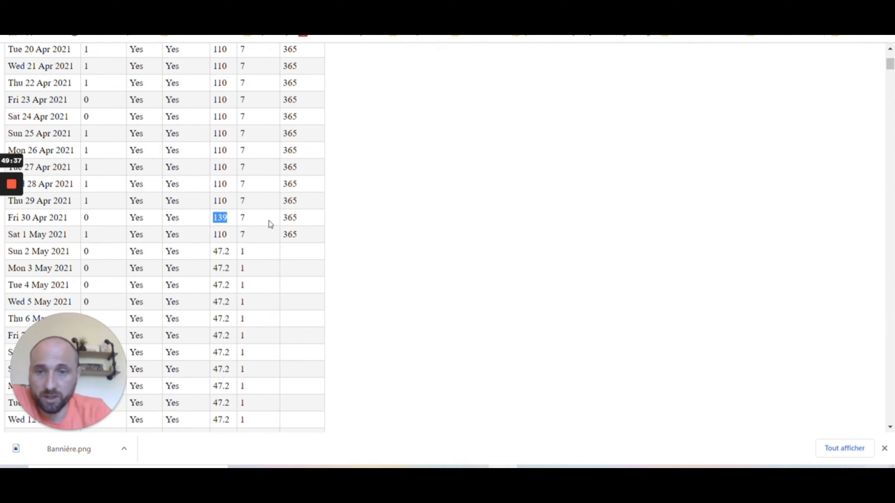
pyautogui.scroll(2, 257, 229)
pyautogui.scroll(2, 250, 244)
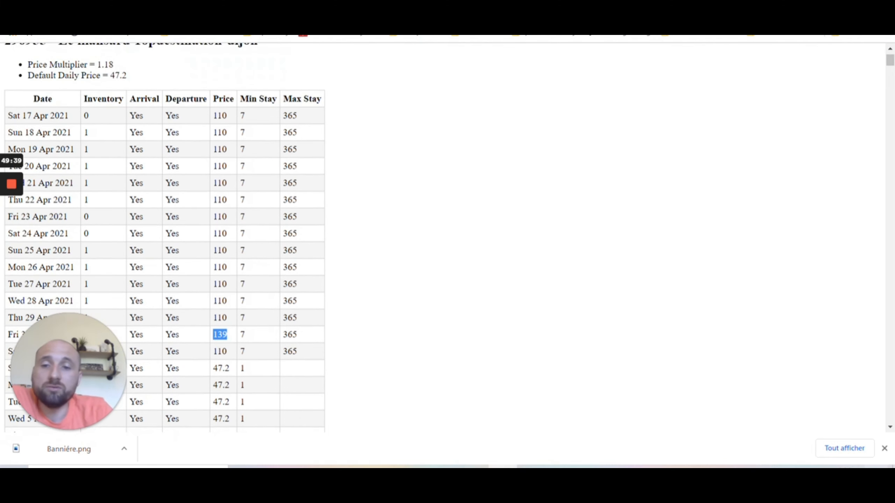
pyautogui.scroll(2, 251, 244)
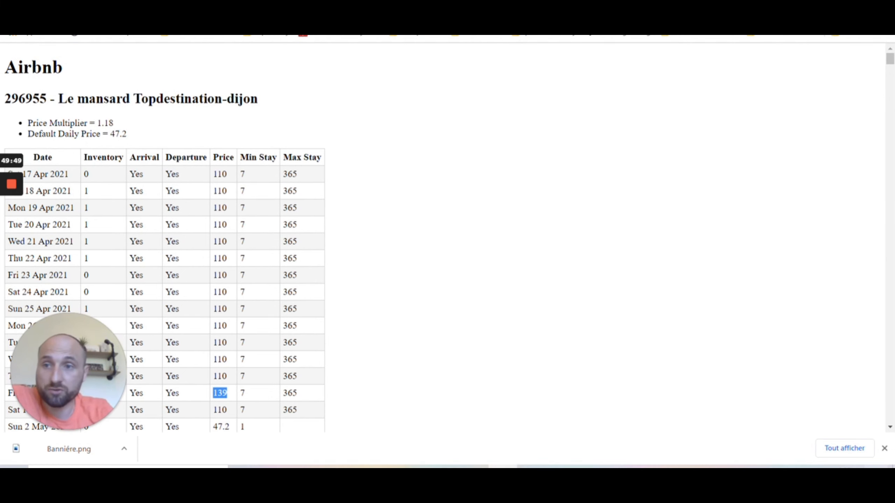
pyautogui.click(225, 3)
pyautogui.scroll(5, 246, 168)
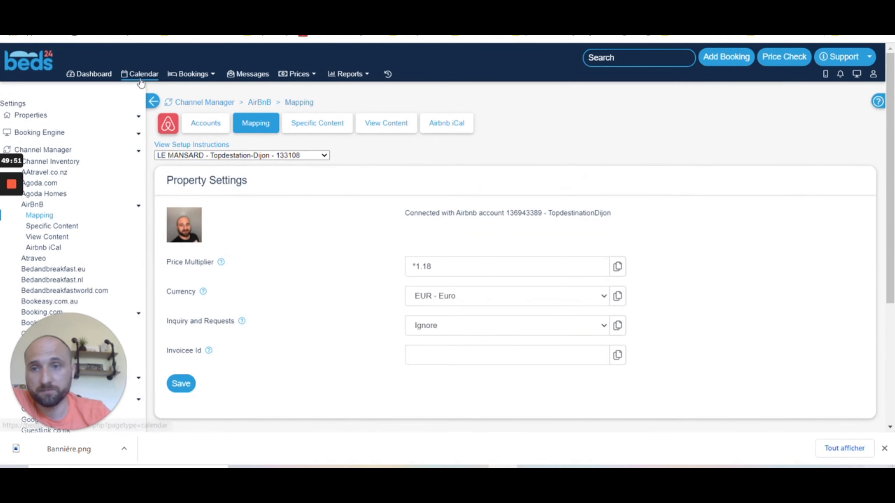
# Step: Set the manual price multiplier for Friday 30 April 2021 to 90 in the calendar, and save
pyautogui.click(166, 76)
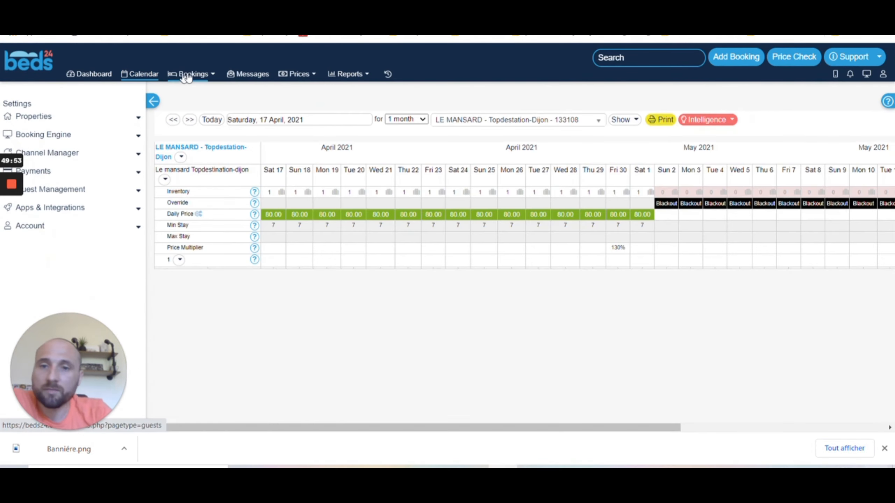
pyautogui.click(620, 249)
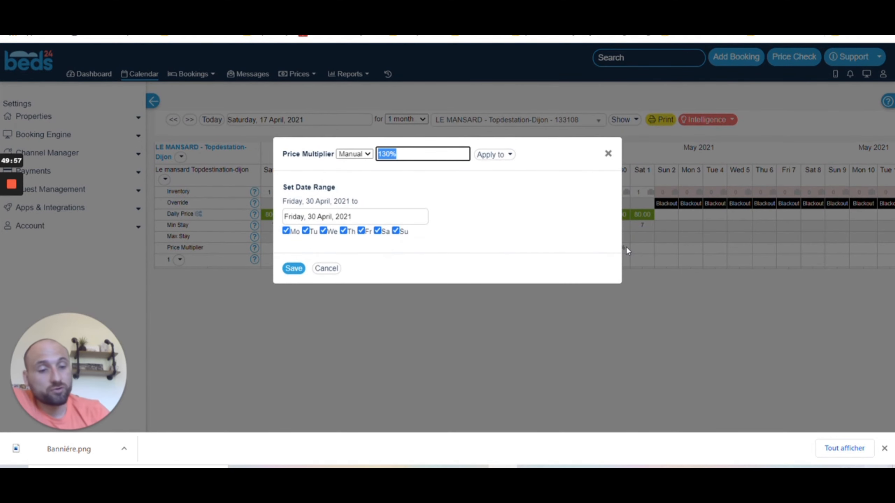
pyautogui.write('90')
pyautogui.press('Return')
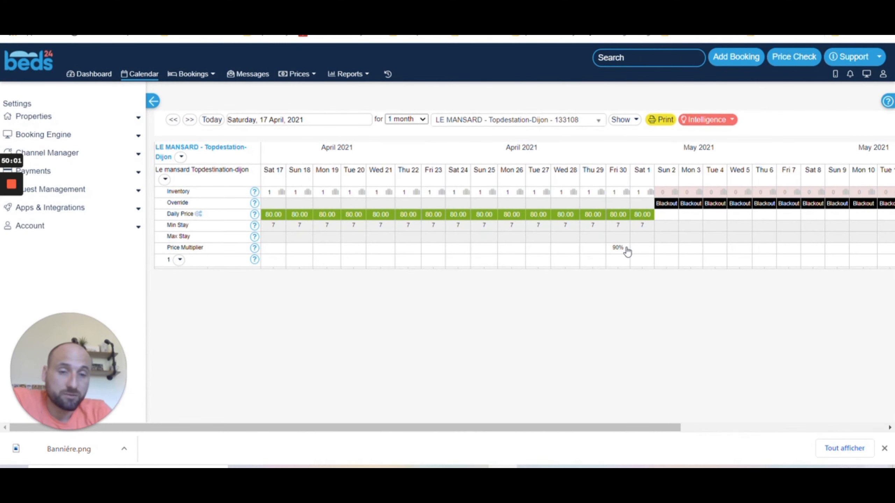
pyautogui.click(595, 254)
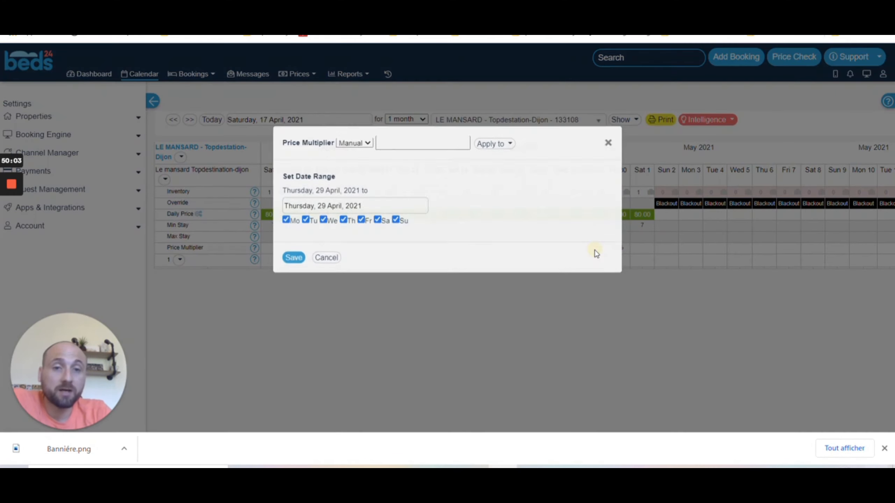
pyautogui.write('90')
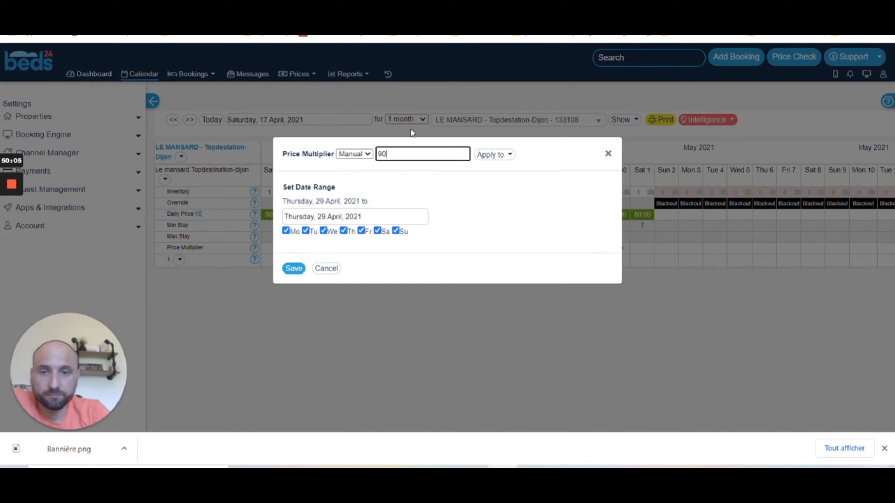
pyautogui.click(326, 217)
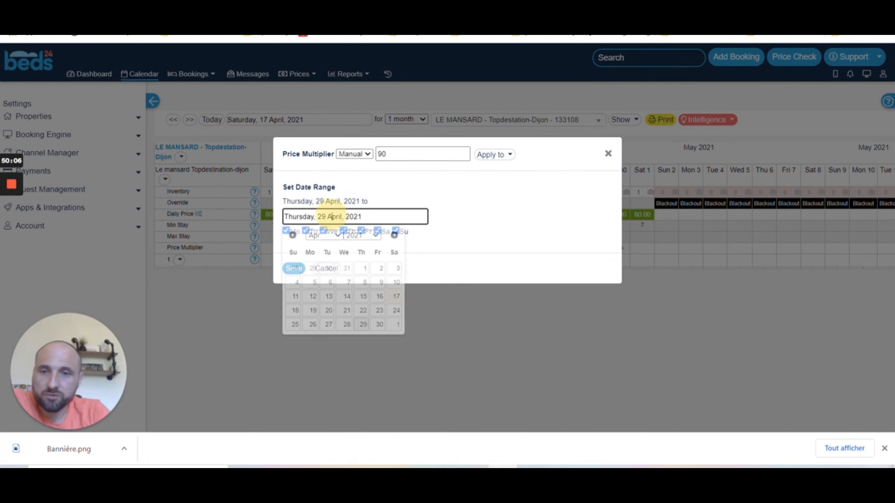
pyautogui.click(395, 328)
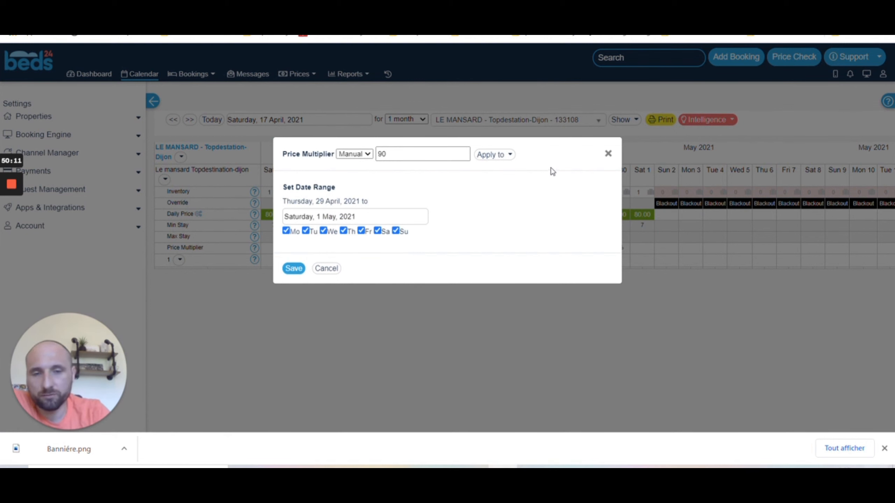
pyautogui.click(325, 268)
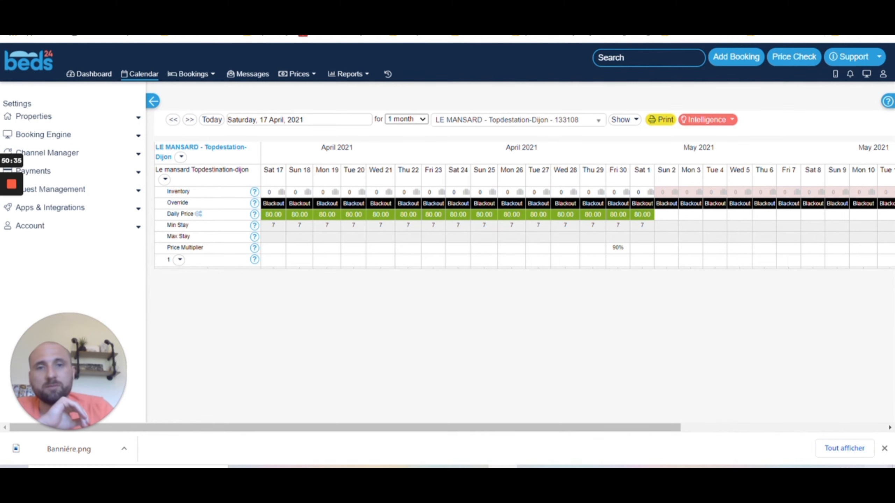
# Step: View the Stripe website's home page, return to Beds24 and open the Stripe payment gateway settings for LE MANSARD
pyautogui.click(122, 5)
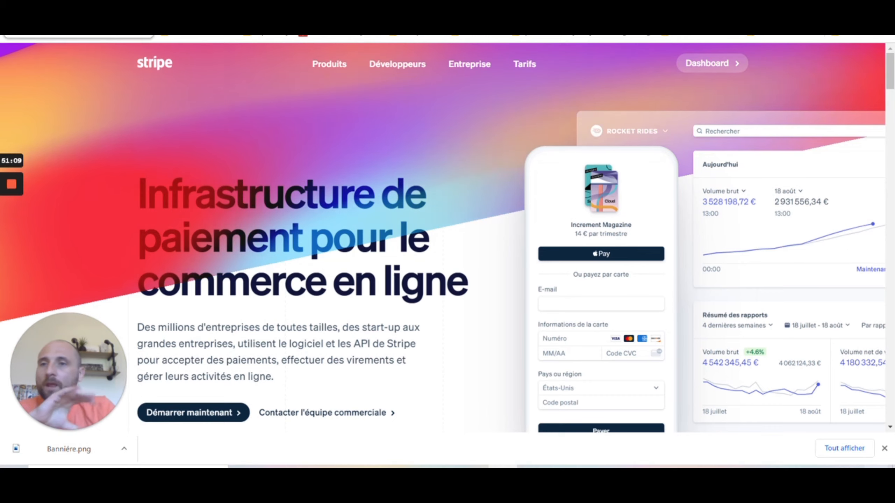
pyautogui.click(39, 3)
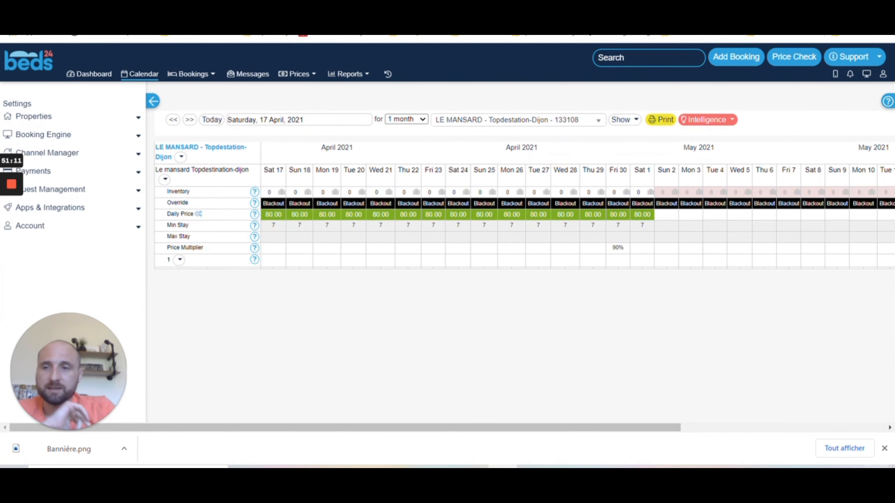
pyautogui.click(138, 174)
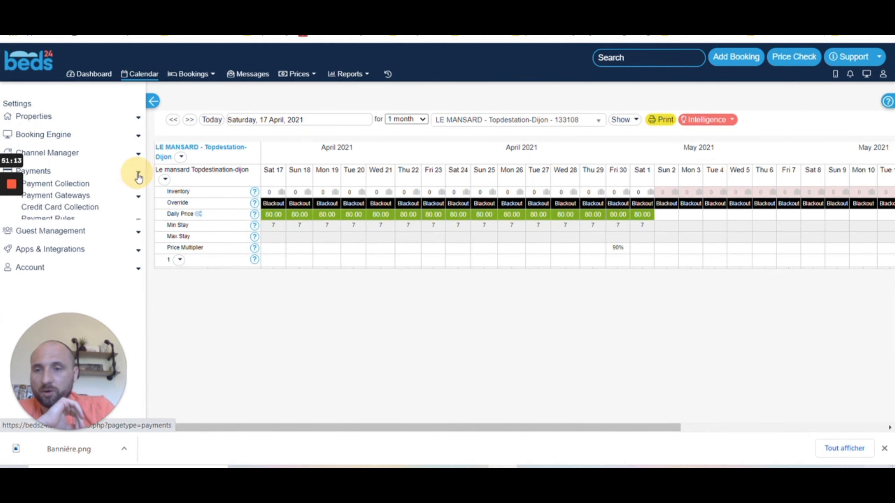
pyautogui.click(75, 198)
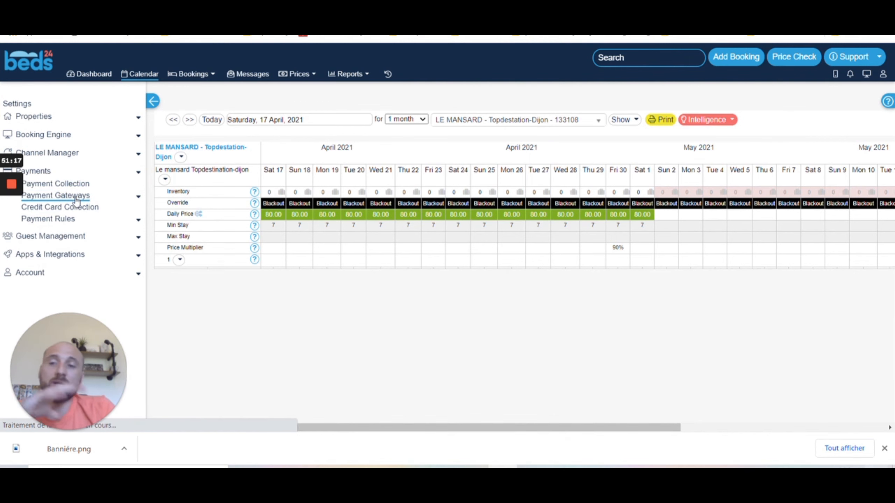
pyautogui.scroll(-1, 78, 203)
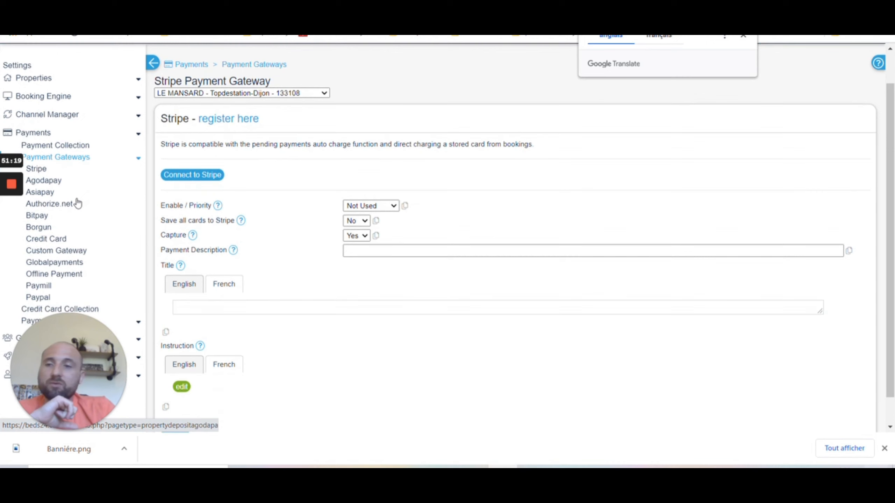
pyautogui.scroll(-1, 70, 197)
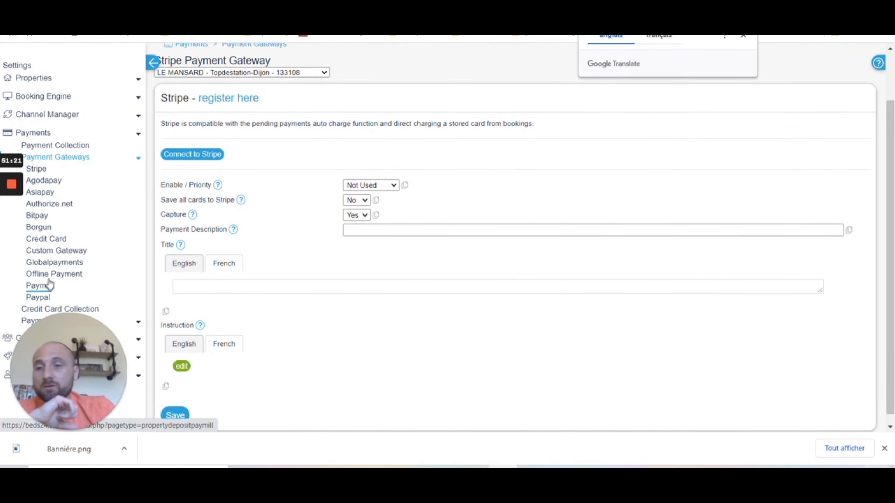
pyautogui.scroll(2, 105, 204)
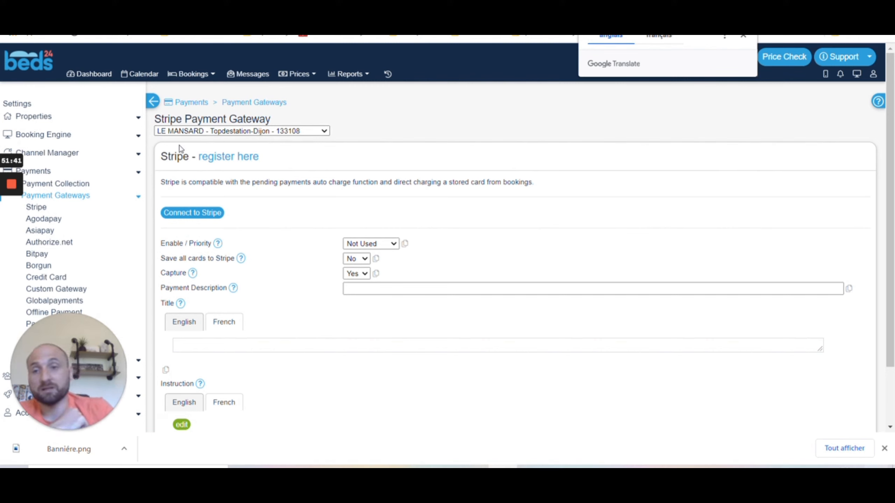
# Step: Start connecting LE MANSARD to Stripe and look through the existing Stripe accounts offered for the connection
pyautogui.click(197, 217)
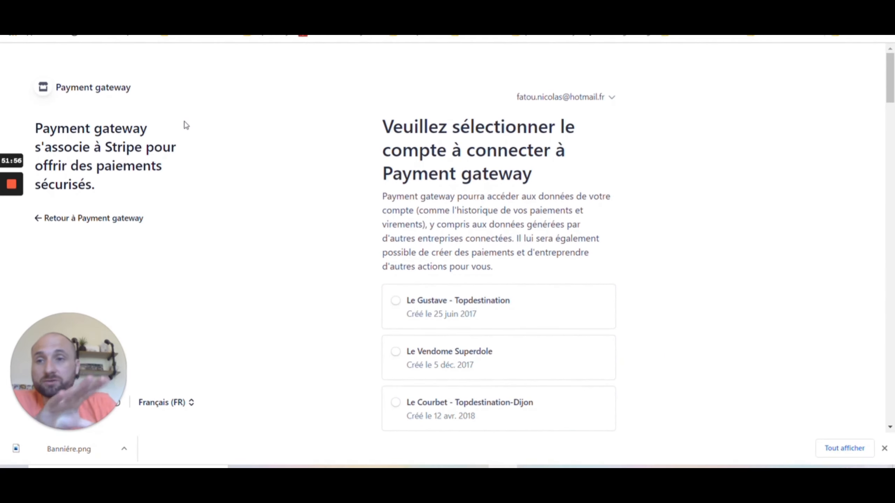
pyautogui.scroll(-15, 532, 232)
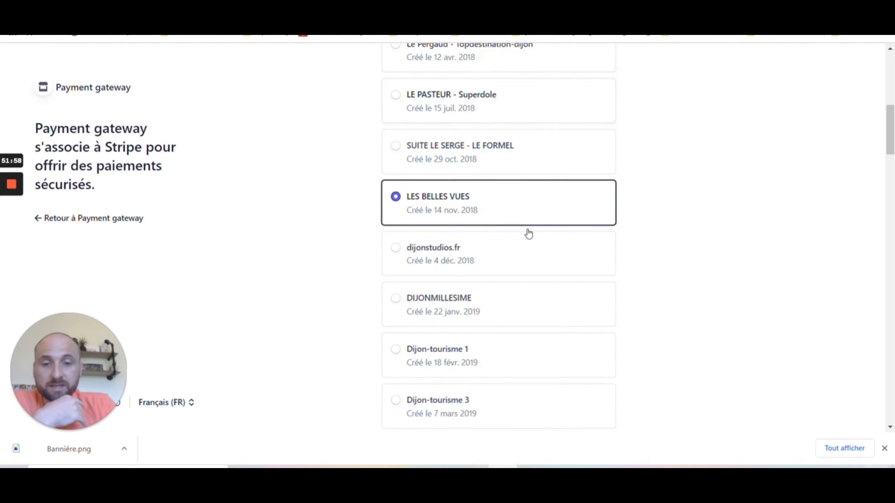
pyautogui.scroll(-13, 525, 233)
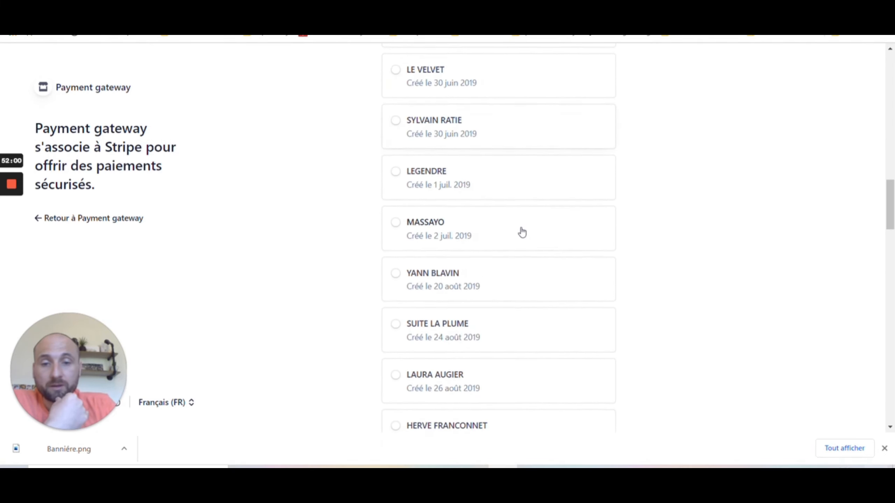
pyautogui.scroll(-8, 521, 233)
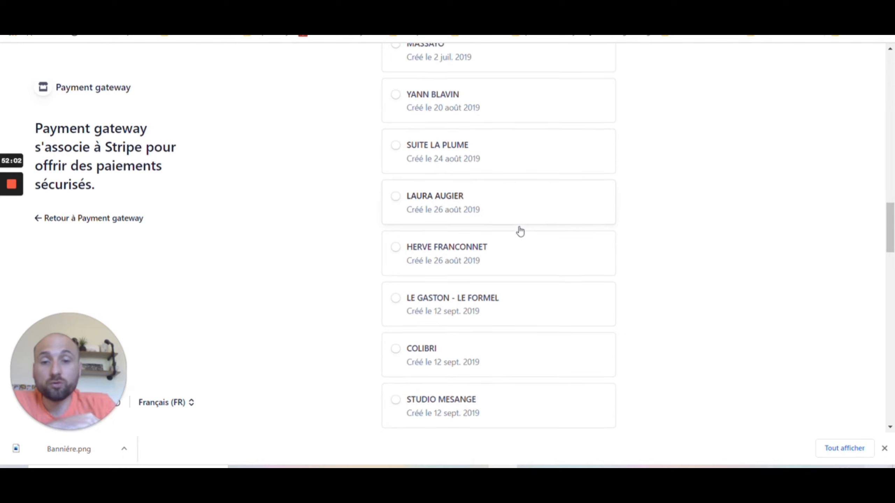
pyautogui.scroll(-3, 519, 231)
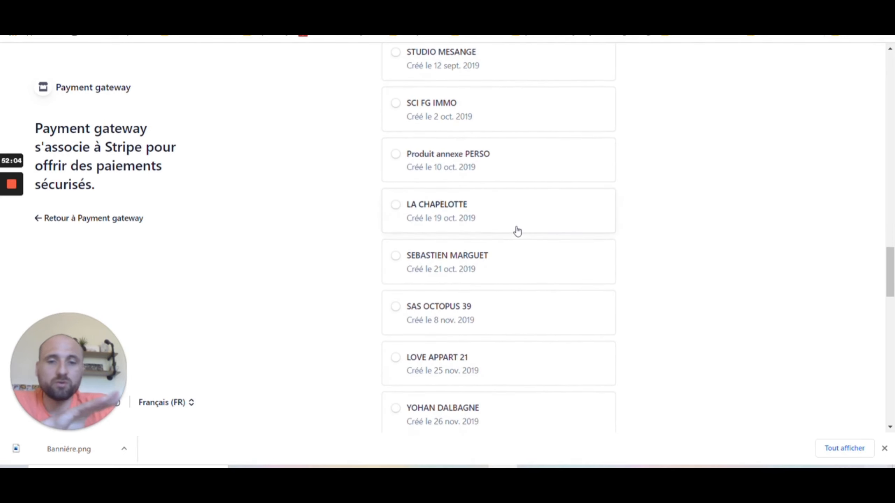
pyautogui.scroll(-3, 514, 231)
pyautogui.scroll(-6, 513, 230)
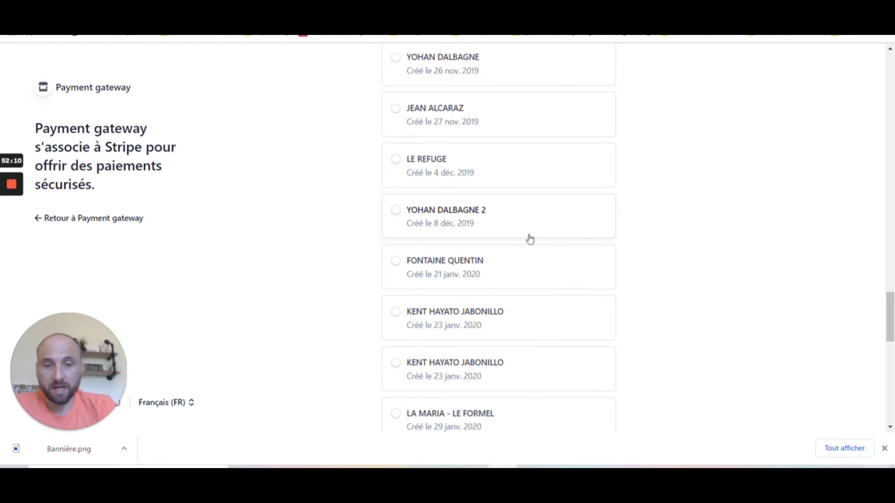
pyautogui.scroll(-5, 504, 241)
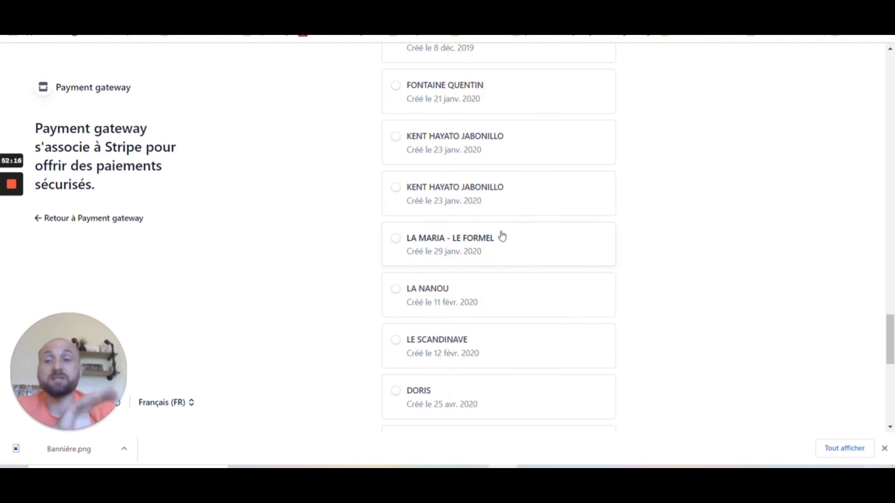
pyautogui.scroll(-10, 502, 237)
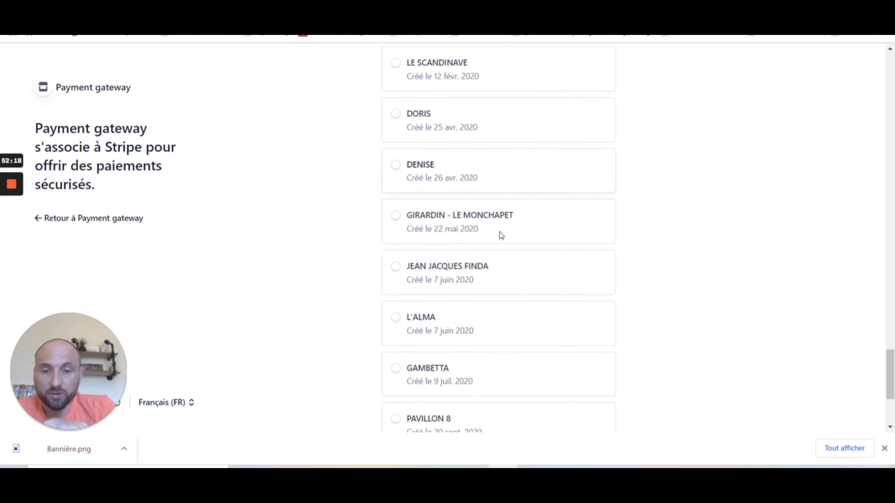
pyautogui.moveTo(7, 191)
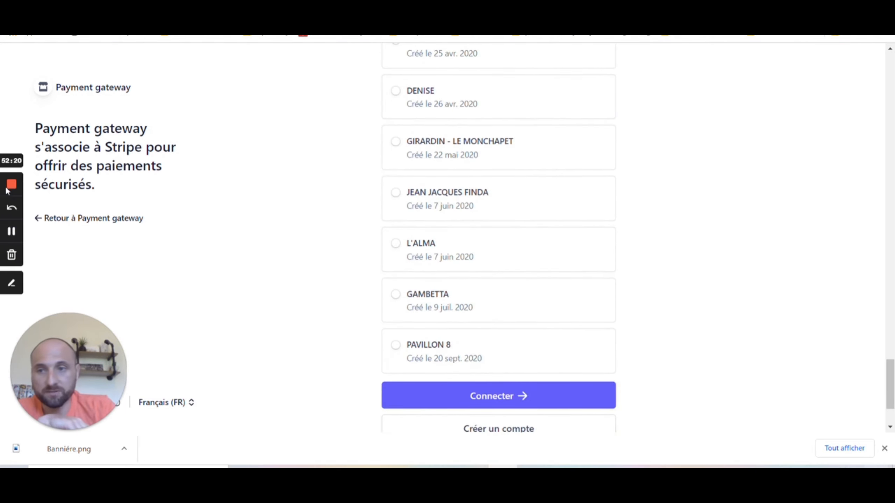
pyautogui.click(11, 231)
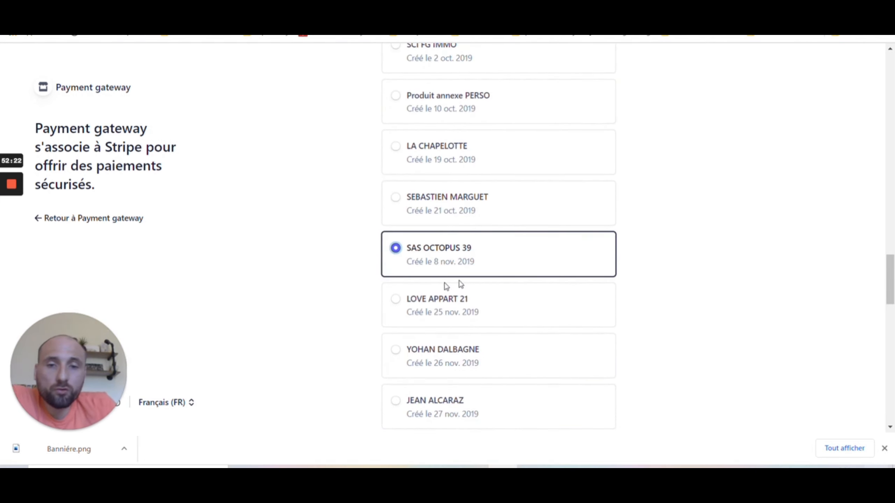
pyautogui.scroll(-15, 472, 253)
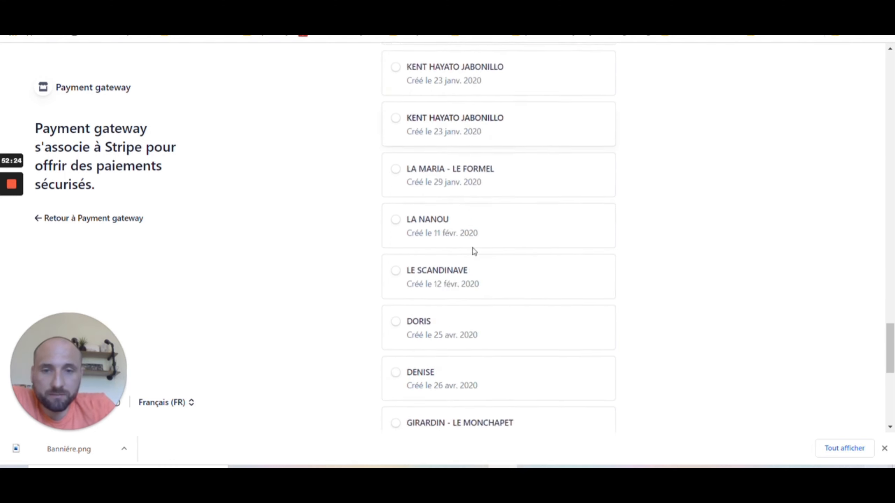
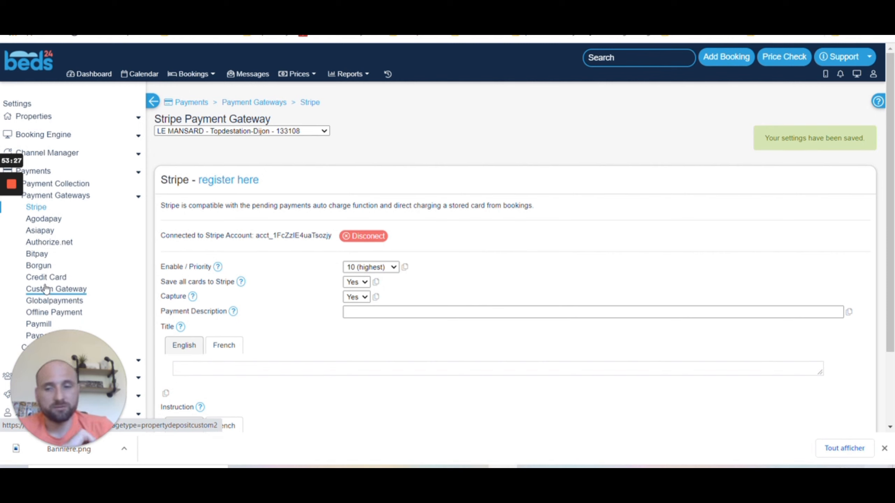
# Step: Collapse the Payments section of the settings navigation
pyautogui.moveTo(15, 253)
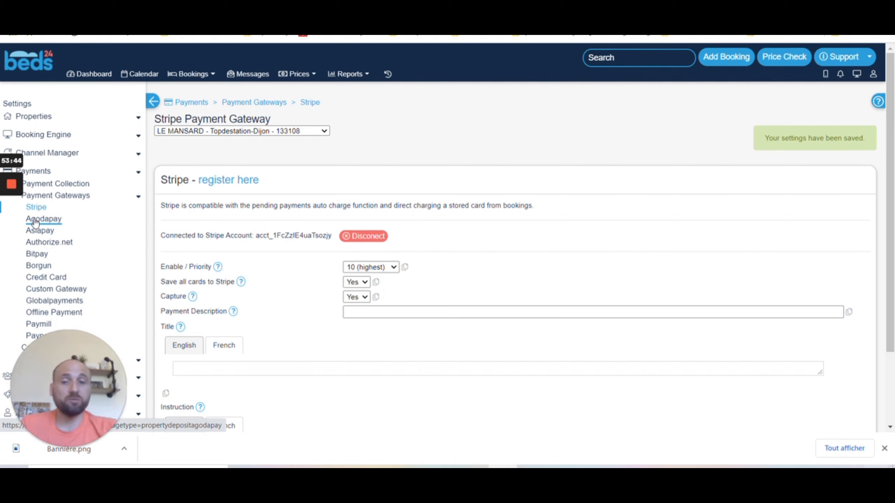
pyautogui.moveTo(16, 208)
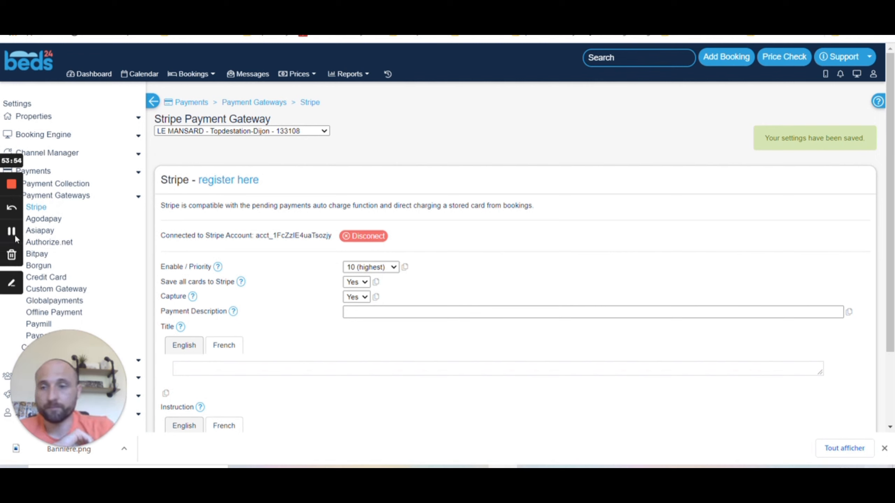
pyautogui.click(140, 172)
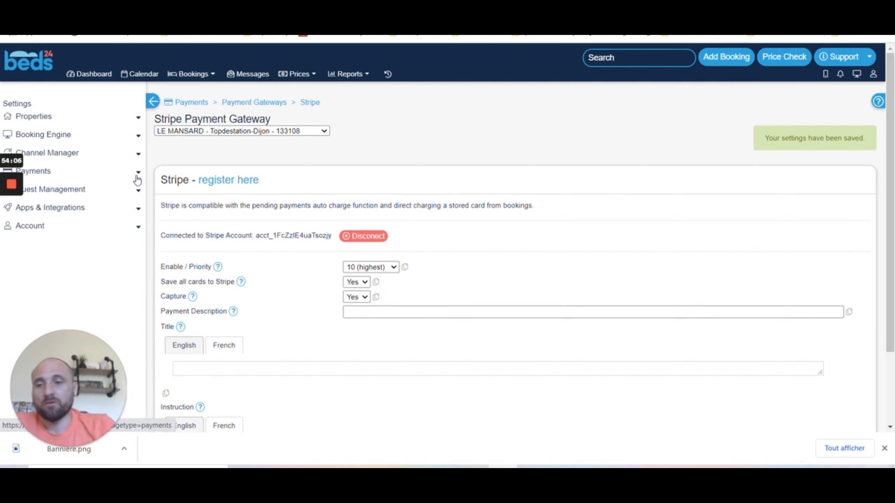
# Step: Open the Auto Actions under Guest Management and look through the list of existing actions, including L'ALMA's 4_Message bienvenue AUTO
pyautogui.click(137, 191)
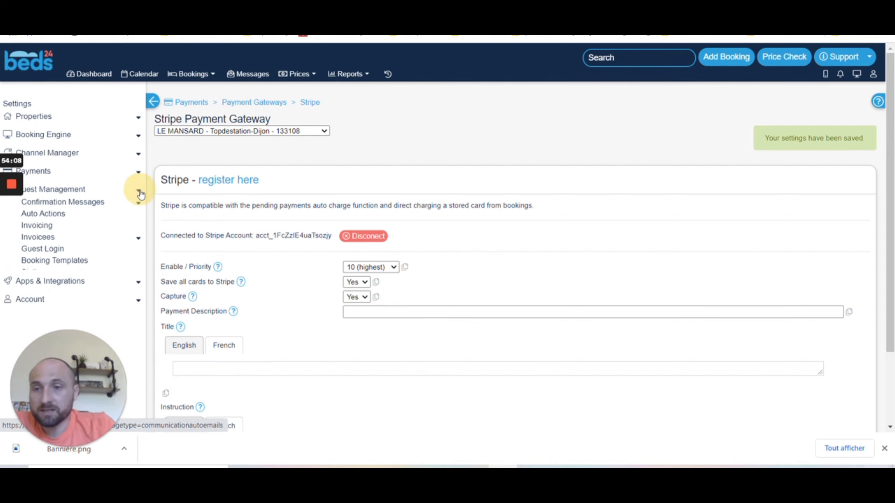
pyautogui.click(49, 214)
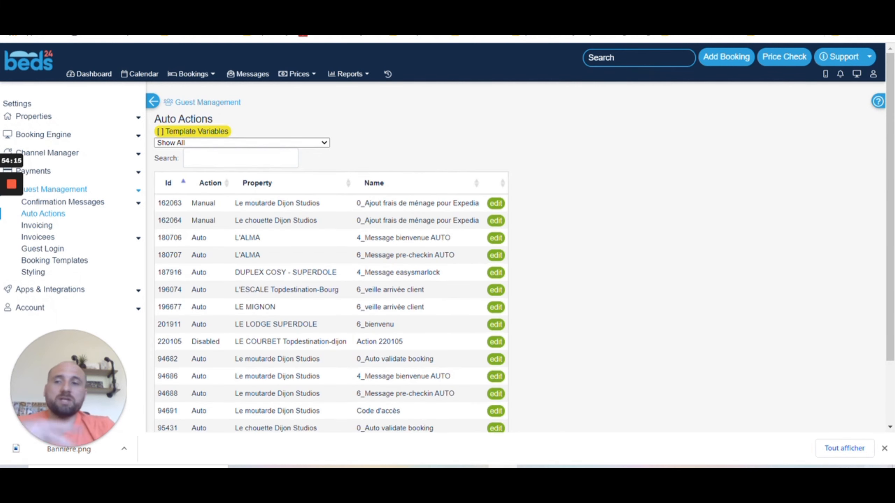
pyautogui.scroll(-2, 310, 264)
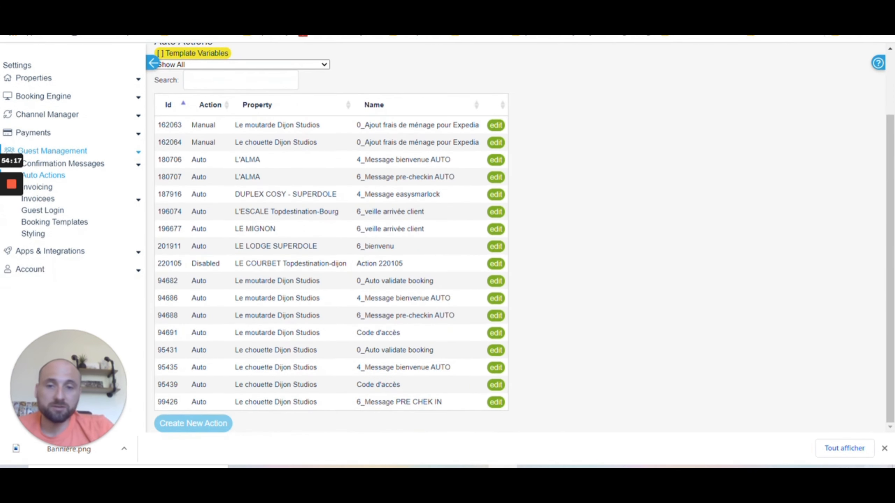
pyautogui.scroll(2, 309, 262)
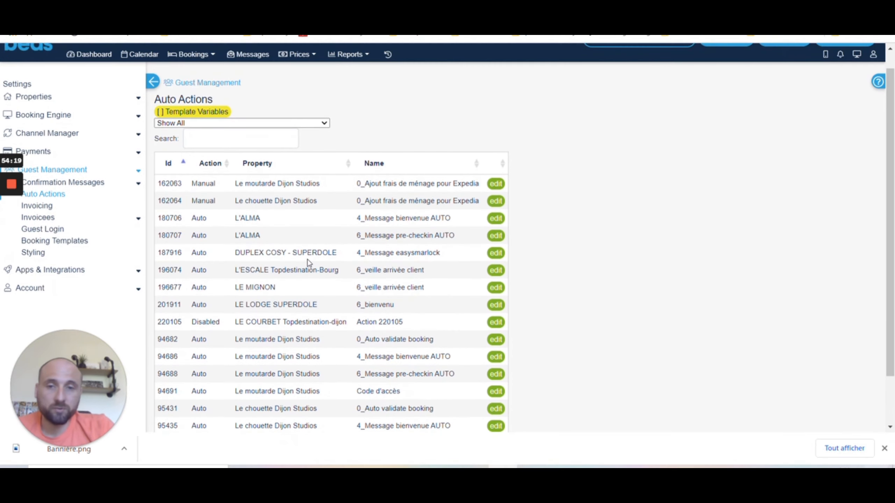
pyautogui.moveTo(357, 218); pyautogui.dragTo(455, 219)
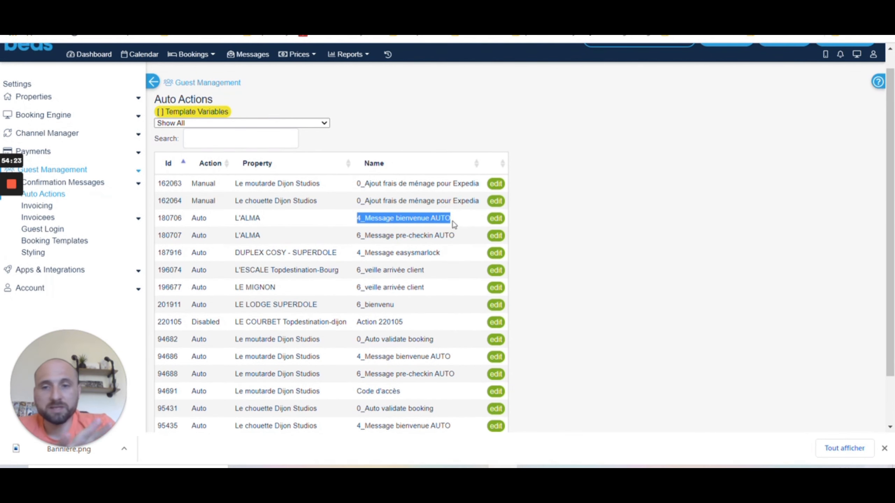
# Step: Open L'ALMA's 4_Message bienvenue AUTO action and review its trigger settings, from property and timing to booking sources and conditions
pyautogui.click(496, 219)
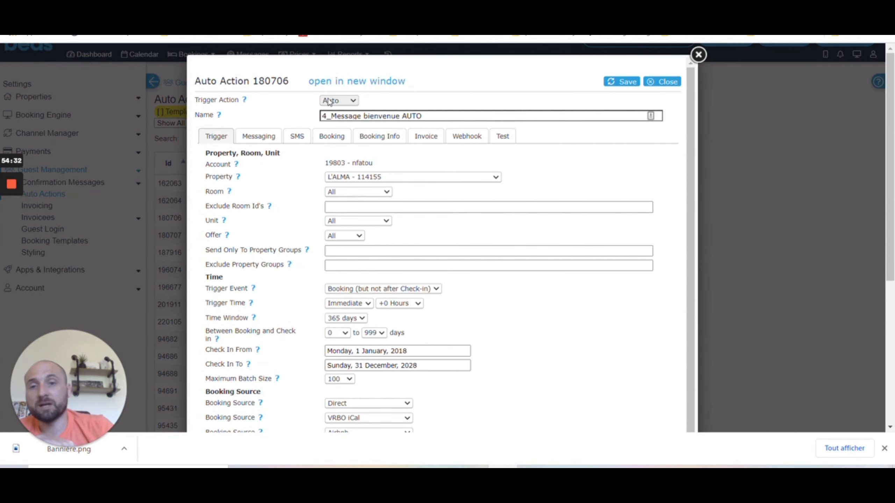
pyautogui.moveTo(322, 116); pyautogui.dragTo(435, 114)
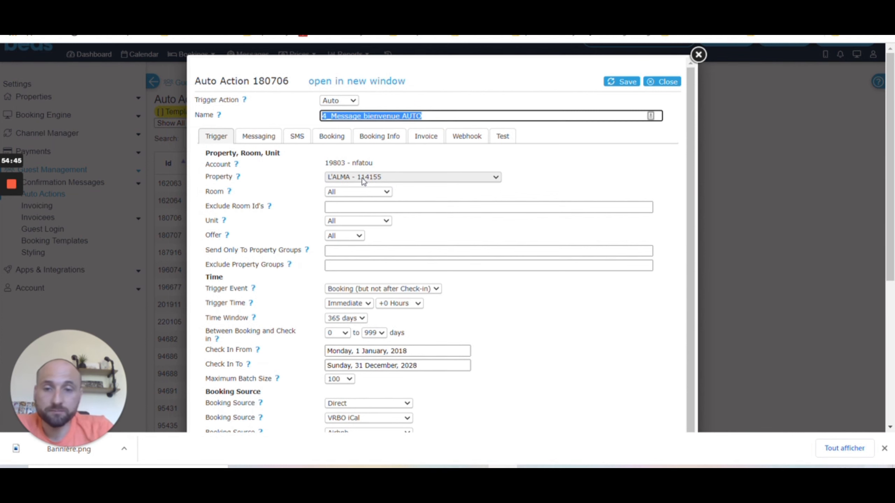
pyautogui.scroll(-3, 364, 180)
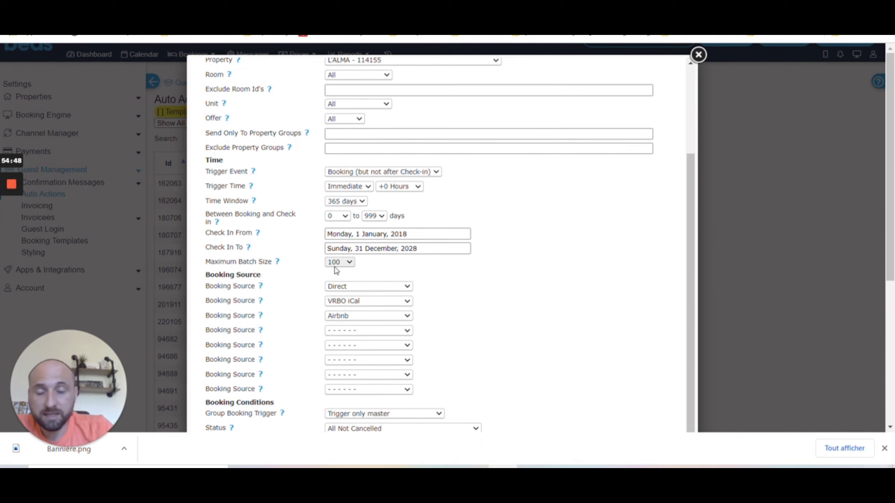
pyautogui.scroll(-5, 333, 282)
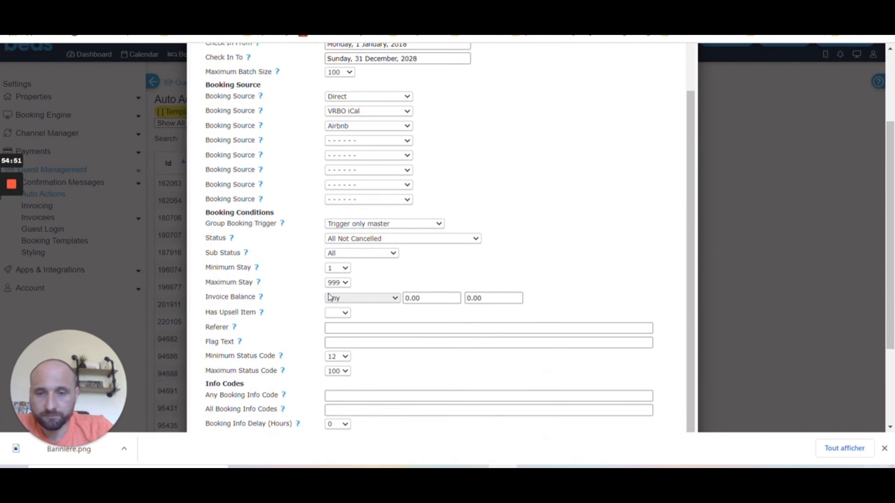
pyautogui.scroll(-3, 328, 297)
pyautogui.scroll(5, 329, 291)
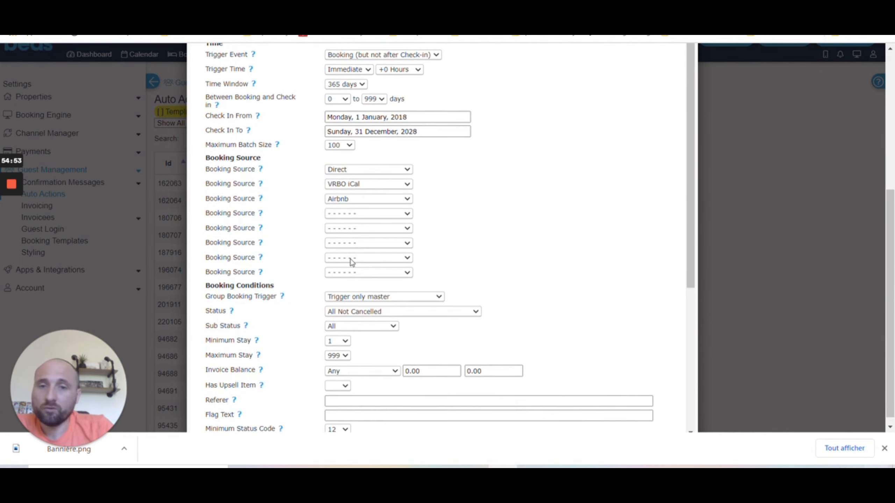
pyautogui.scroll(6, 351, 263)
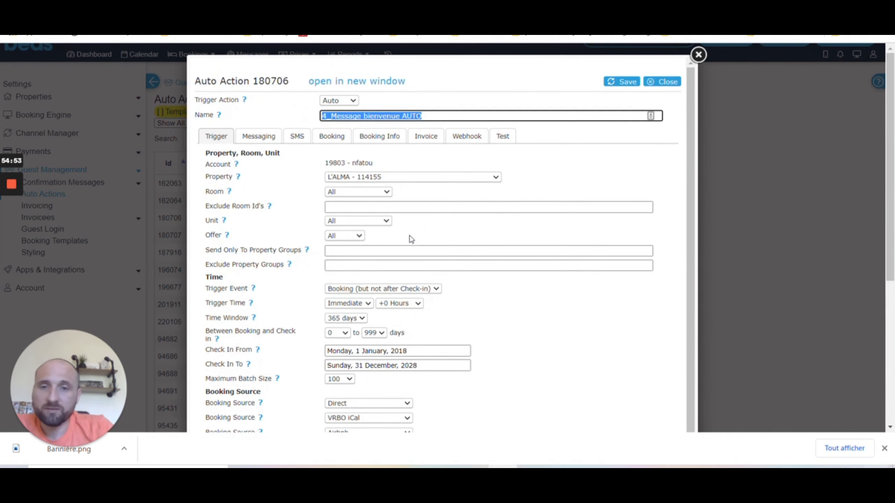
# Step: Review the messaging settings of the welcome action, including the subject and the English plain text message with its template variables
pyautogui.click(243, 142)
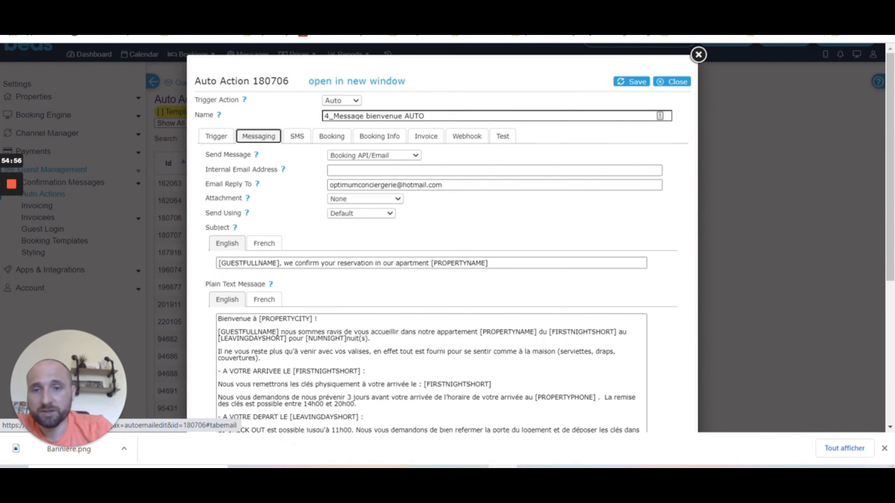
pyautogui.scroll(-7, 321, 188)
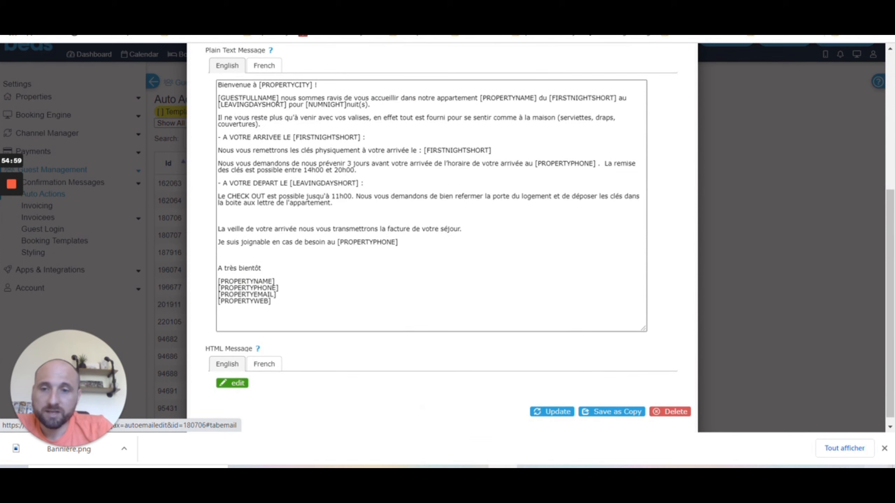
pyautogui.scroll(3, 259, 337)
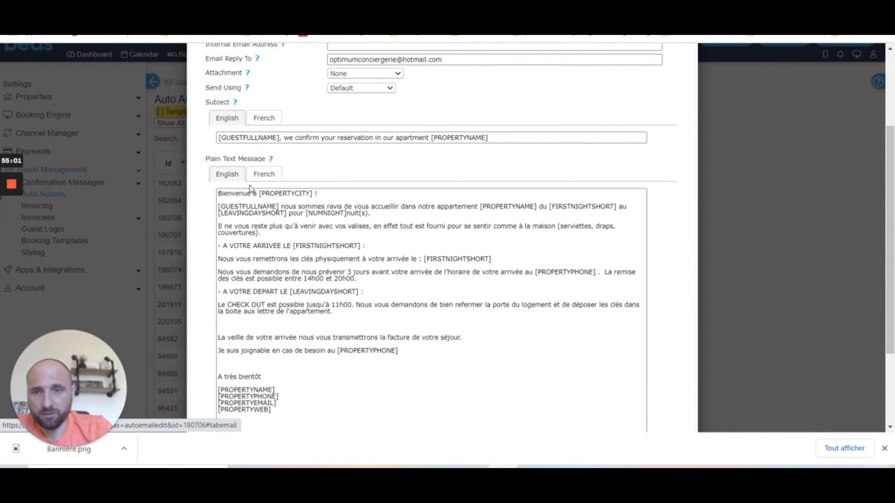
pyautogui.scroll(-3, 440, 236)
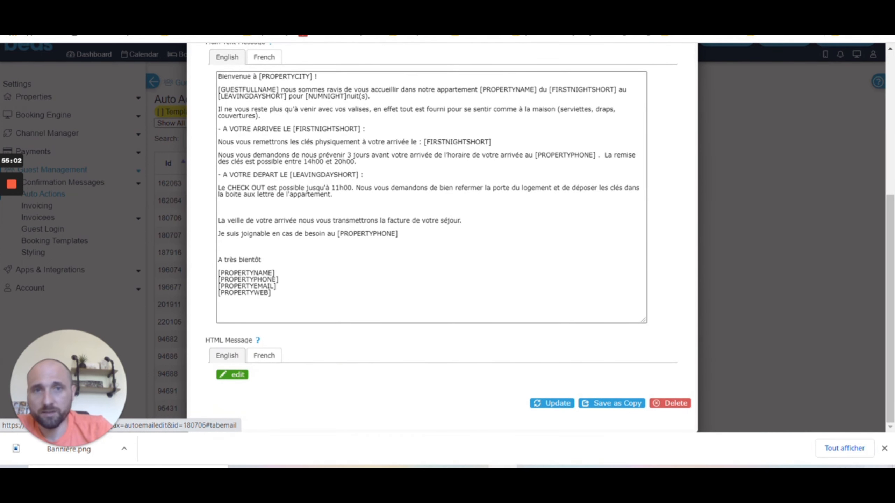
pyautogui.scroll(3, 441, 236)
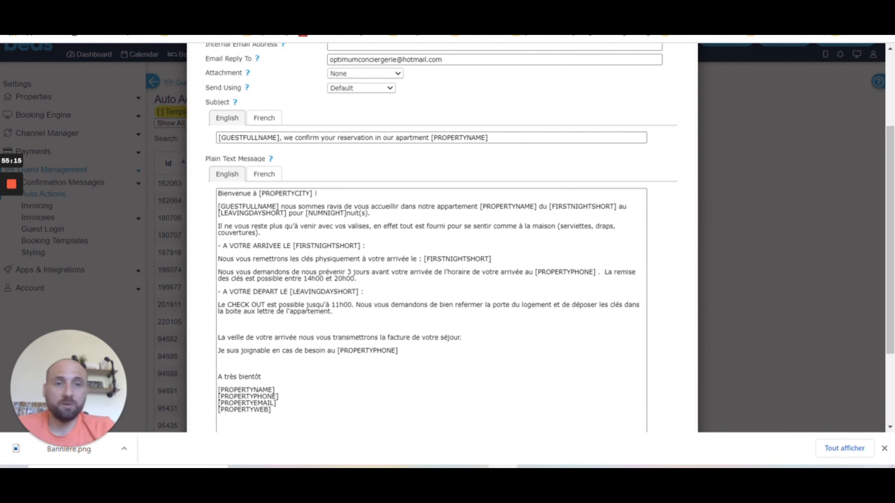
# Step: Search Google for "beds24 variable" in a new browser tab and open the Template Variables page of the Beds24 Wiki
pyautogui.hotkey('ctrl', 't')
pyautogui.write('be')
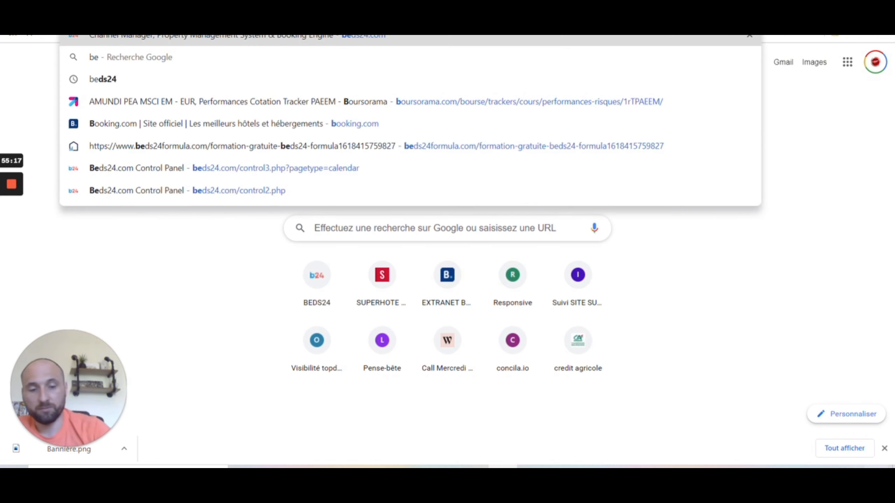
pyautogui.write('ds24')
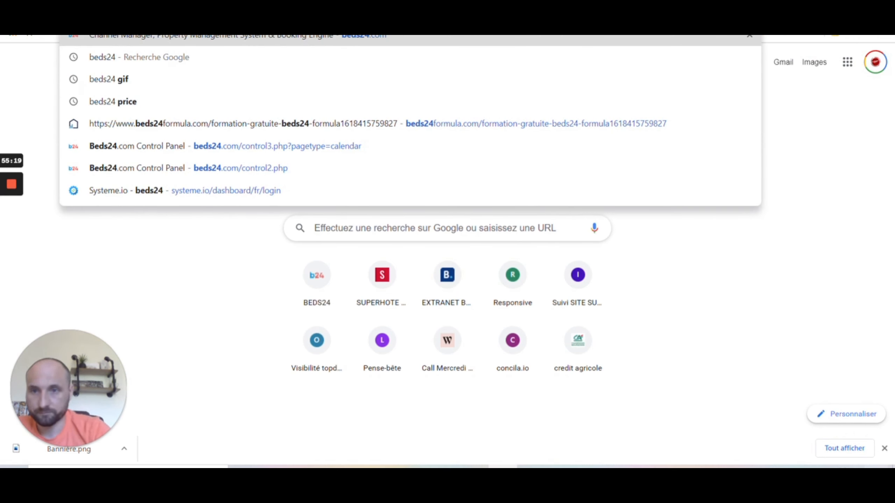
pyautogui.write(' variabl')
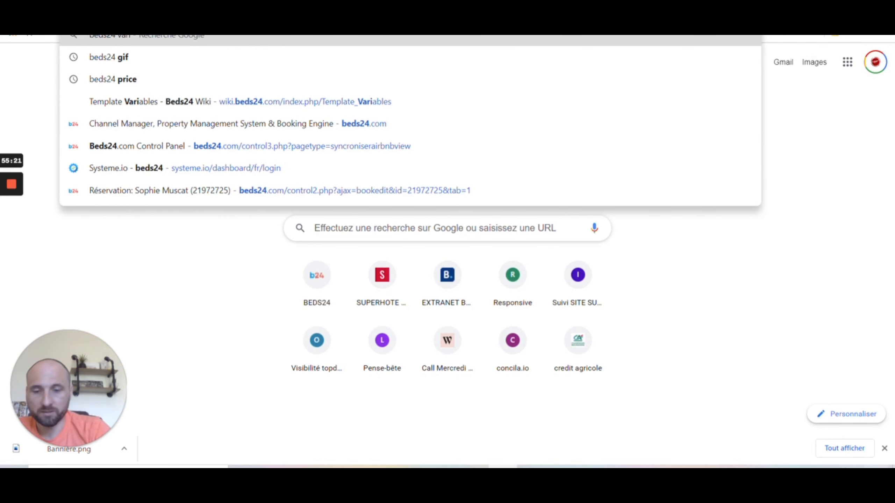
pyautogui.write('e')
pyautogui.press('Return')
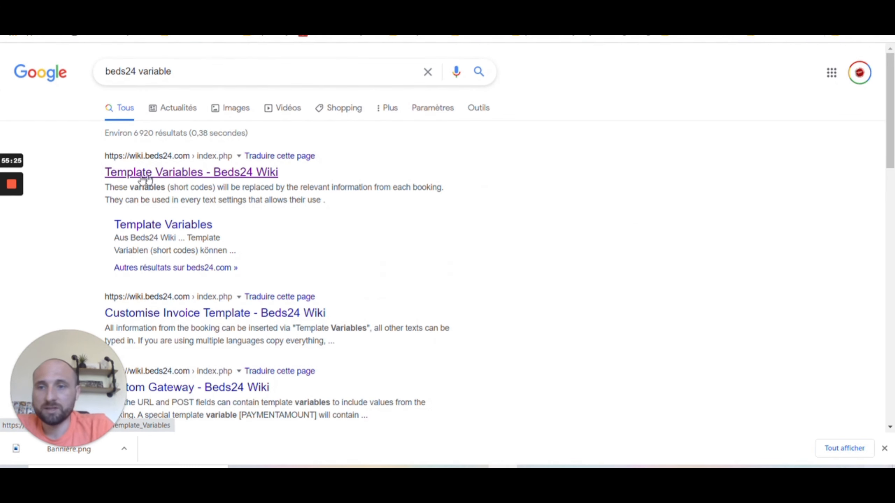
pyautogui.click(155, 176)
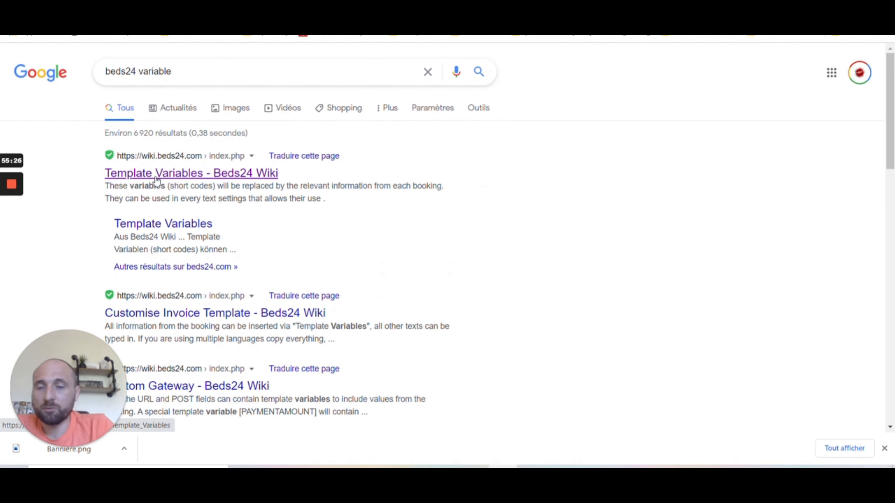
pyautogui.click(189, 179)
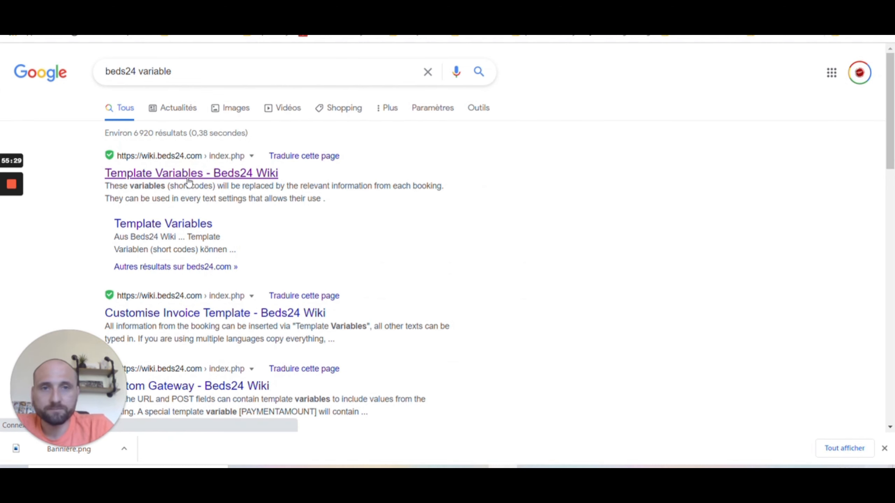
# Step: Examine the property, room and offer variables and the contents list on the wiki page, and try translating the page into French
pyautogui.scroll(-10, 340, 208)
pyautogui.scroll(-20, 328, 219)
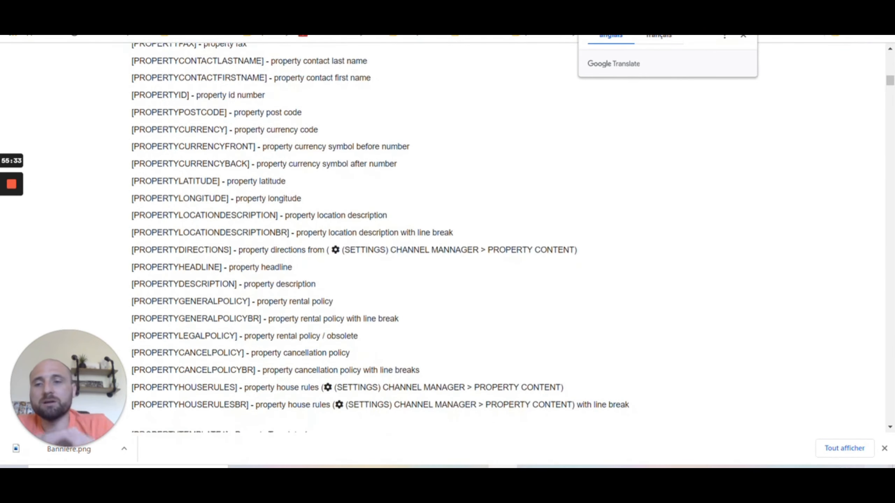
pyautogui.scroll(-15, 323, 222)
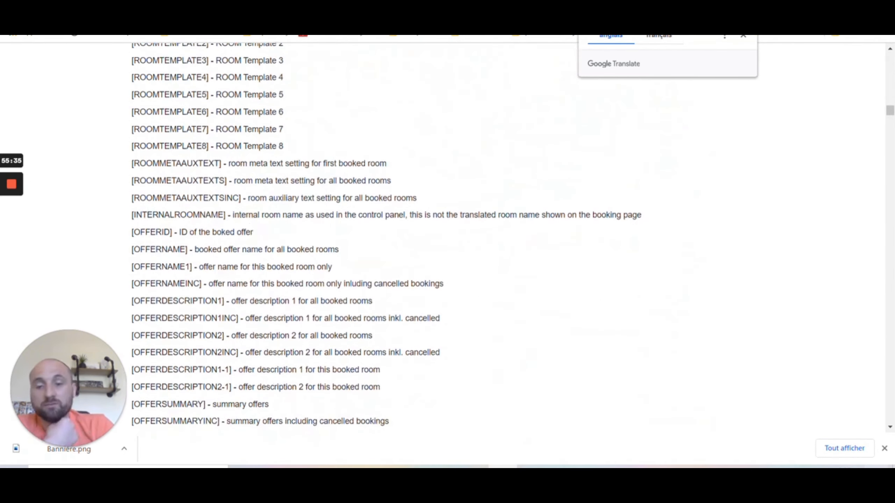
pyautogui.scroll(5, 250, 231)
pyautogui.scroll(15, 353, 233)
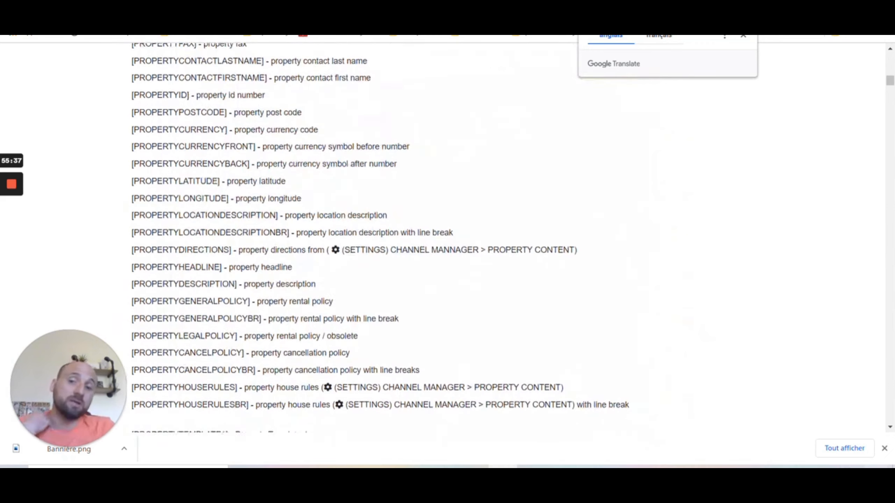
pyautogui.scroll(5, 268, 124)
pyautogui.scroll(5, 241, 152)
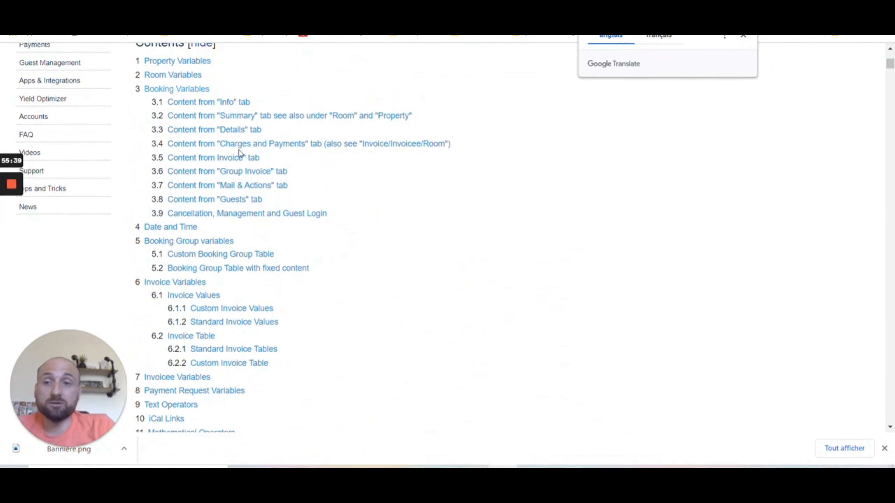
pyautogui.scroll(3, 237, 155)
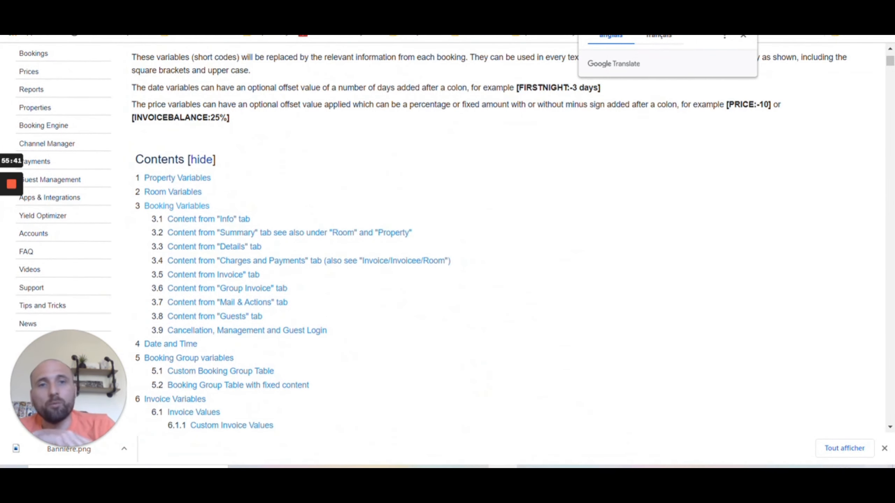
pyautogui.click(657, 38)
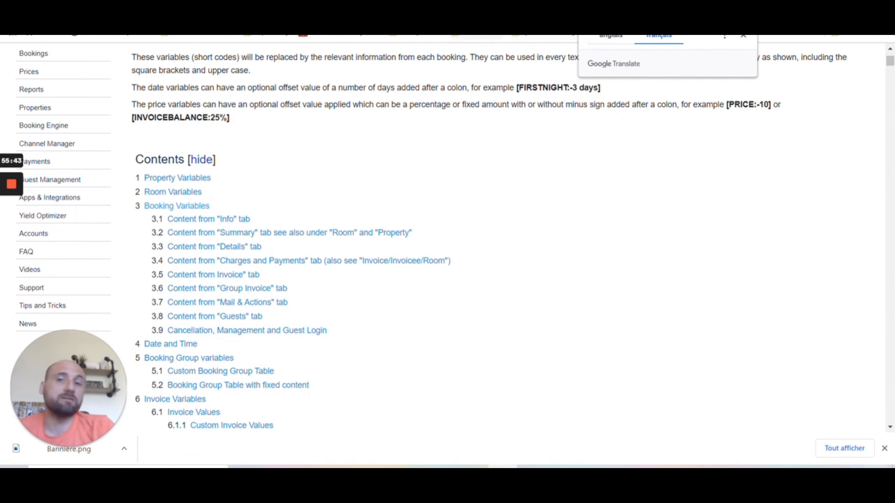
pyautogui.click(748, 37)
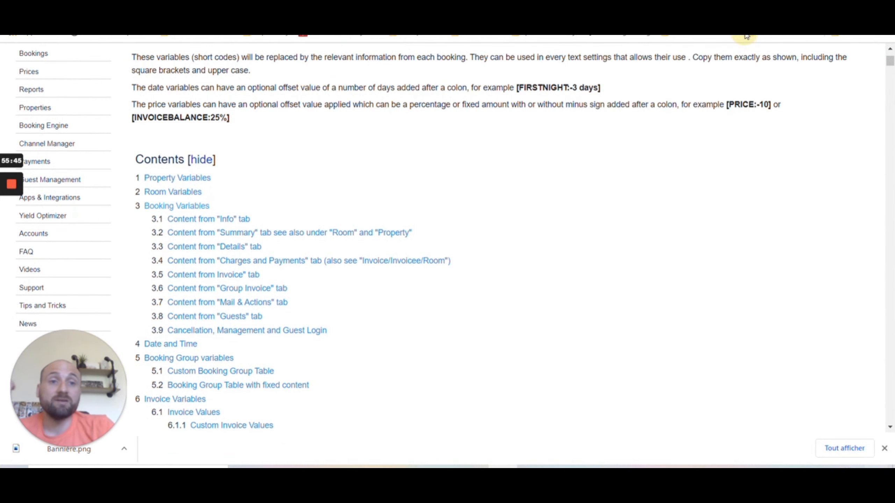
# Step: Go through the wiki's property variables down to the Room Variables section, and return to the welcome message in Beds24
pyautogui.scroll(3, 423, 247)
pyautogui.scroll(-6, 394, 222)
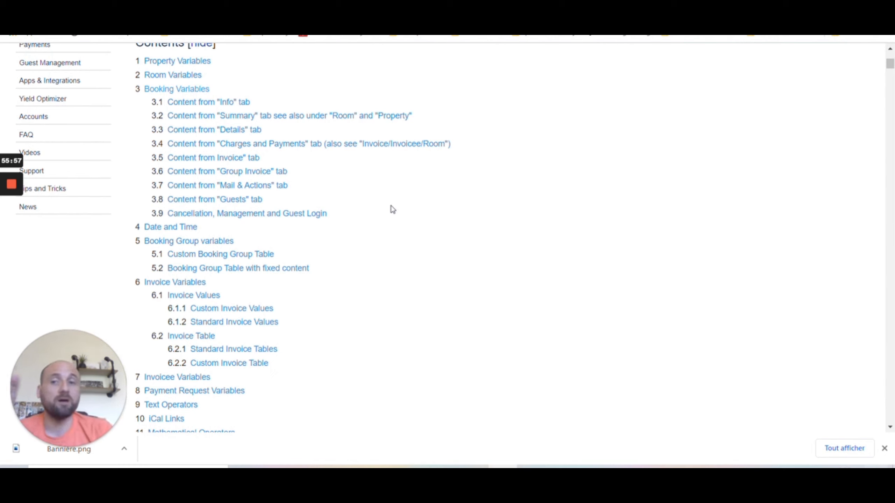
pyautogui.scroll(5, 368, 182)
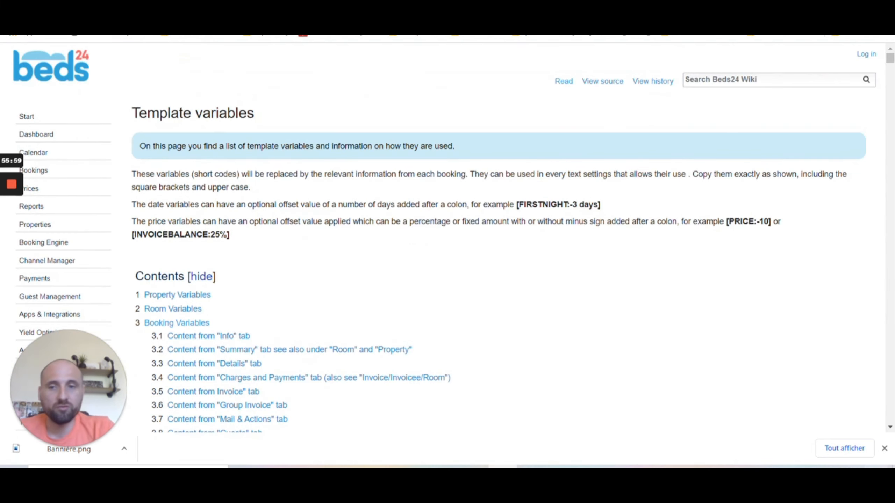
pyautogui.scroll(-10, 365, 180)
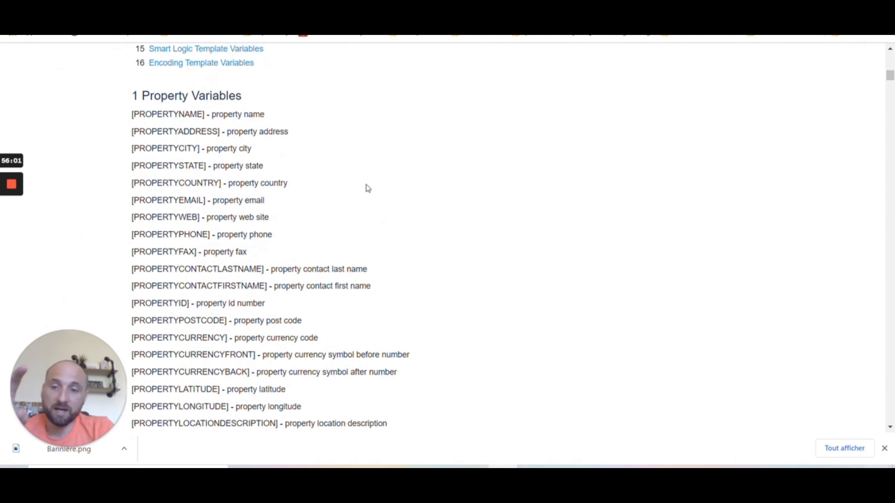
pyautogui.scroll(-1, 366, 187)
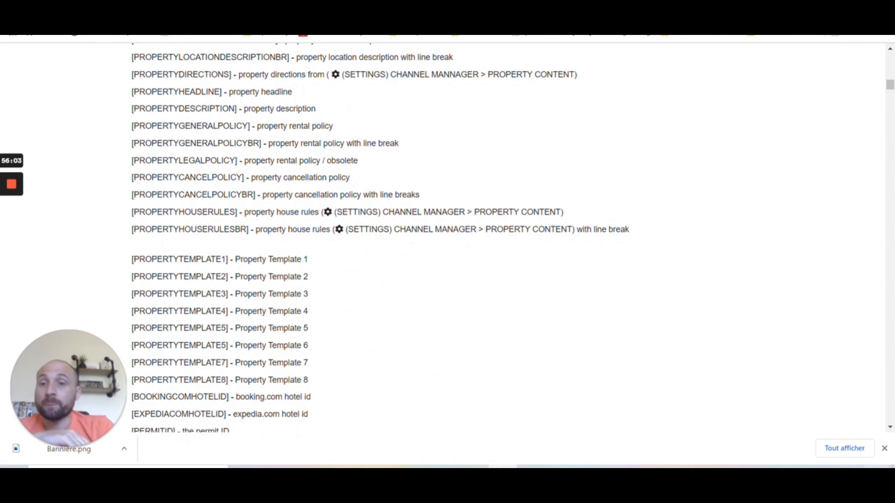
pyautogui.scroll(-10, 447, 237)
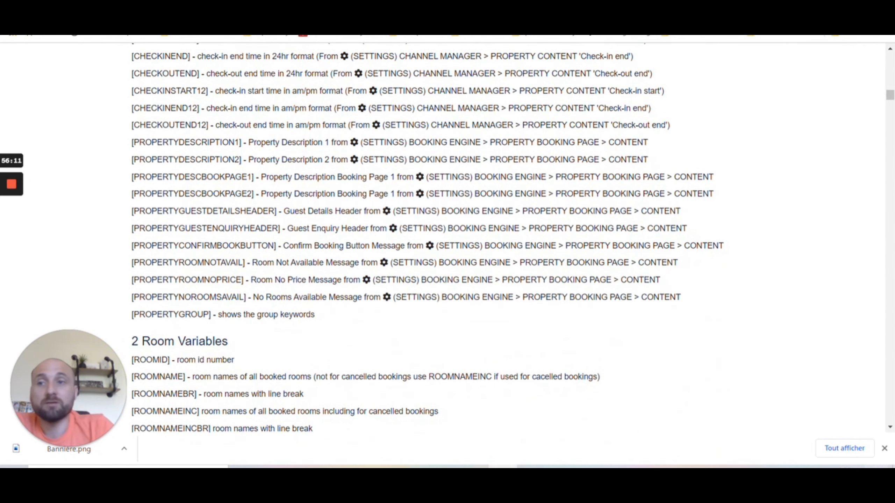
pyautogui.hotkey('ctrl', 'shift', 'Tab')
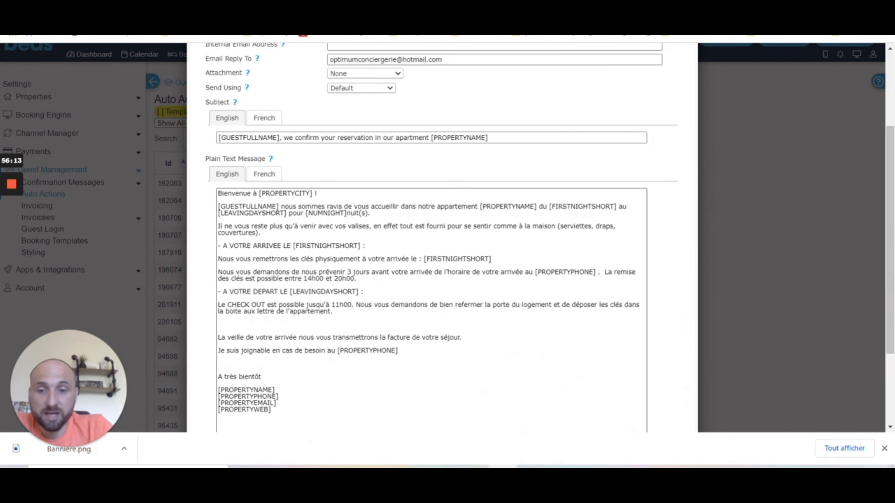
# Step: Review the remainder of the welcome action's plain text message and its option for testing the action on a booking
pyautogui.scroll(-3, 525, 339)
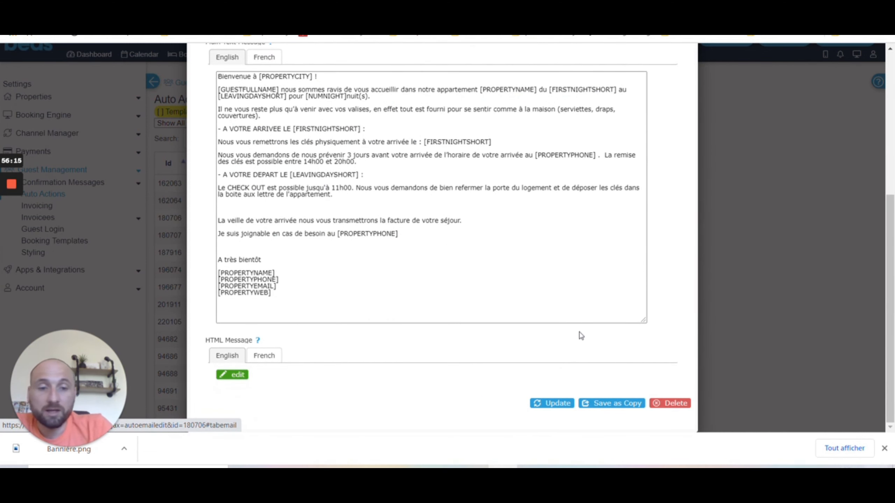
pyautogui.scroll(5, 581, 336)
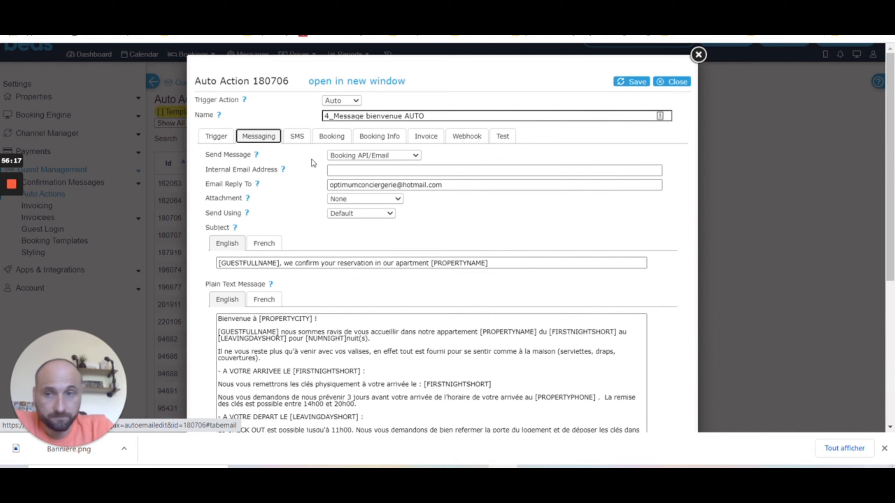
pyautogui.click(503, 136)
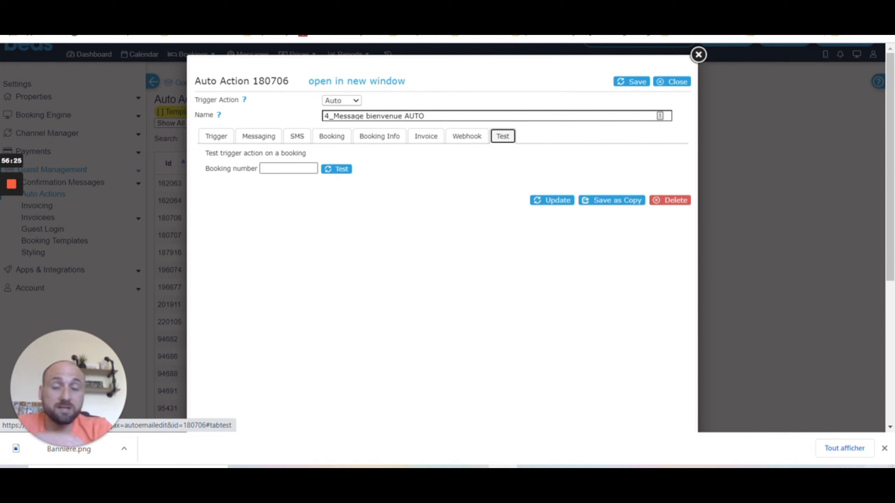
pyautogui.click(265, 141)
# Step: Examine the welcome action's trigger settings, including the available day offsets for Trigger Time, without changing the selection
pyautogui.click(216, 136)
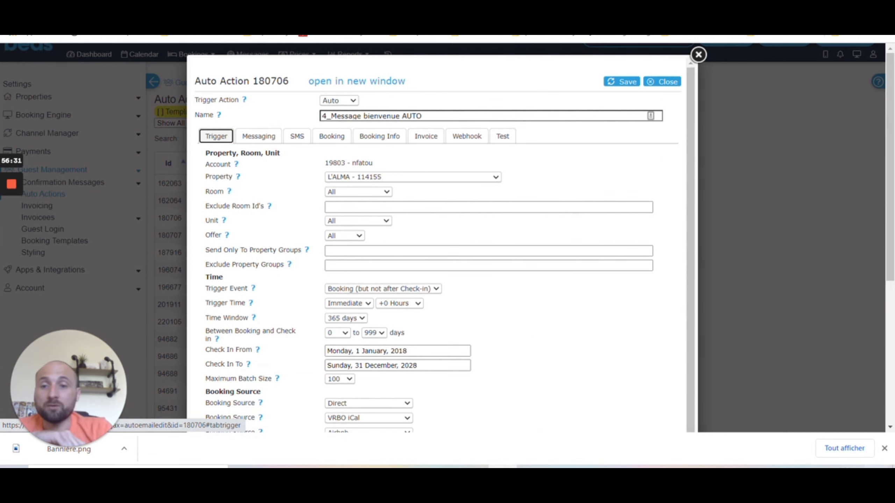
pyautogui.scroll(-2, 238, 247)
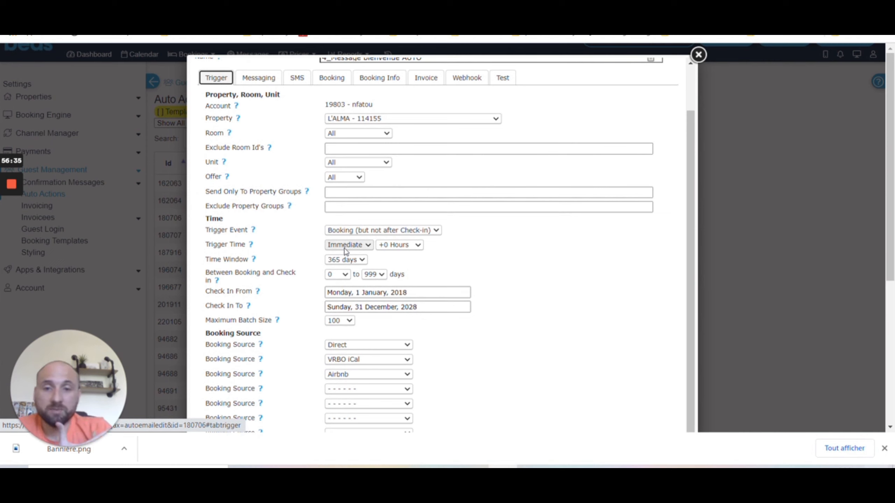
pyautogui.moveTo(246, 244); pyautogui.dragTo(206, 244)
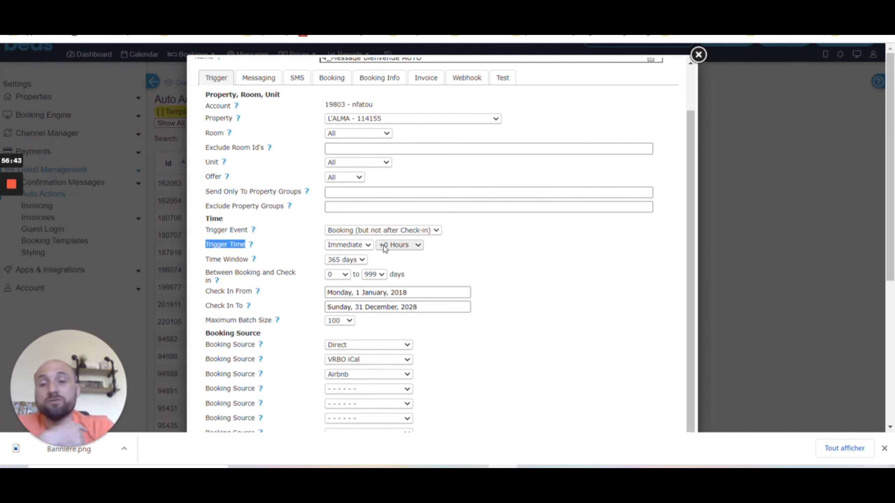
pyautogui.click(346, 246)
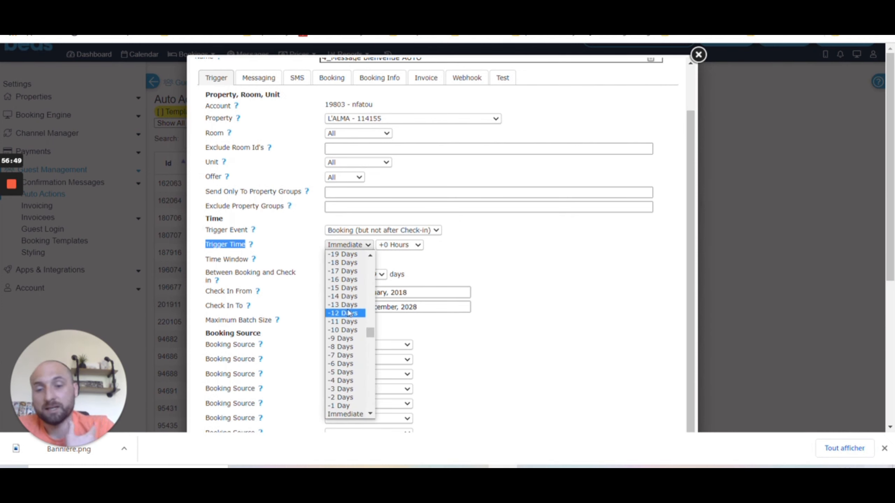
pyautogui.scroll(-20, 344, 367)
pyautogui.scroll(-15, 343, 366)
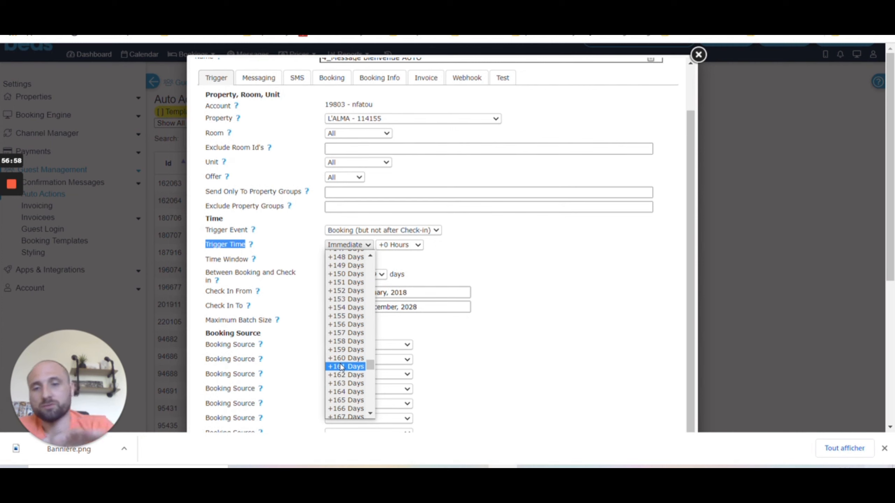
pyautogui.click(479, 245)
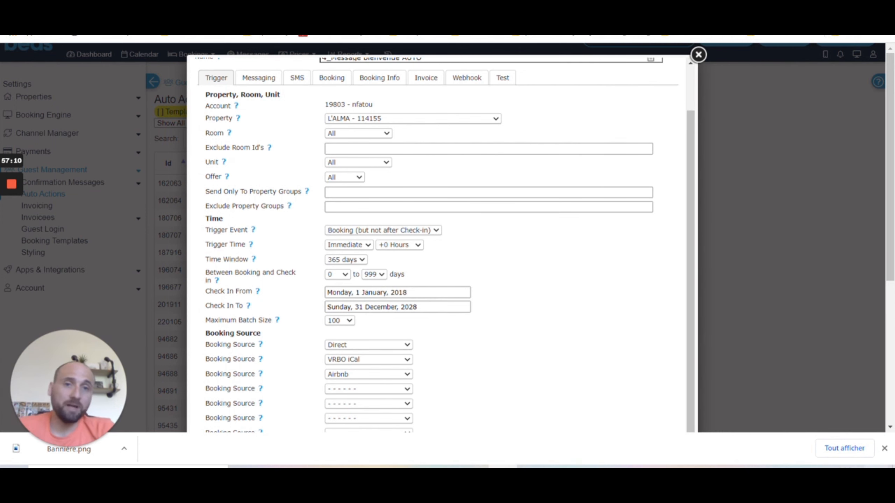
# Step: Leave Beds24 for another browser tab and open the automatic message sequence document at automaticbnb.fr/sequence
pyautogui.click(666, 36)
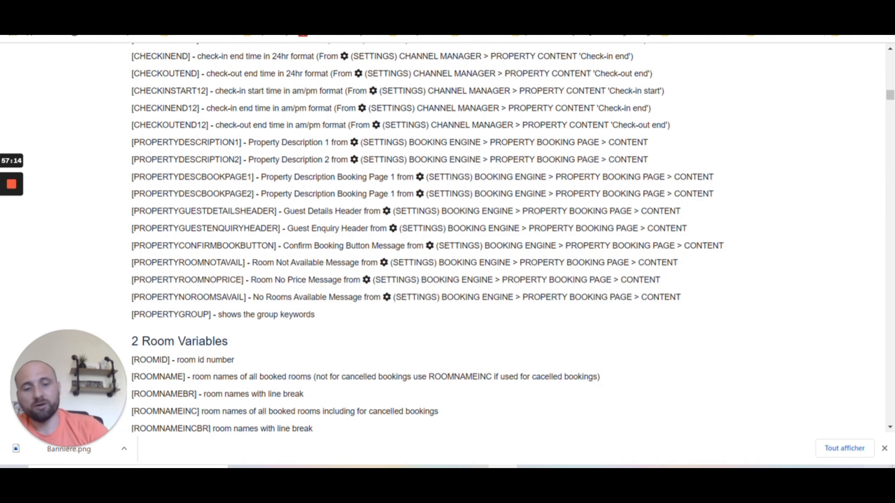
pyautogui.hotkey('ctrl', 'l')
pyautogui.write('autom')
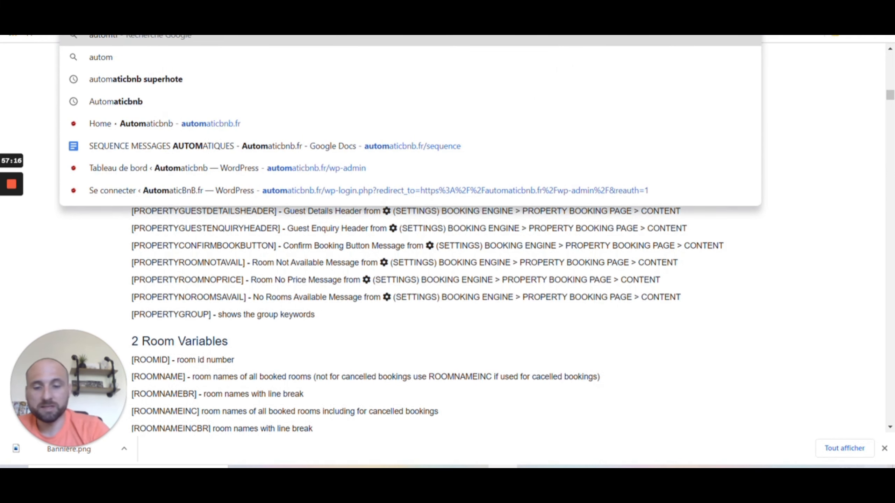
pyautogui.write('ticbnb.fr')
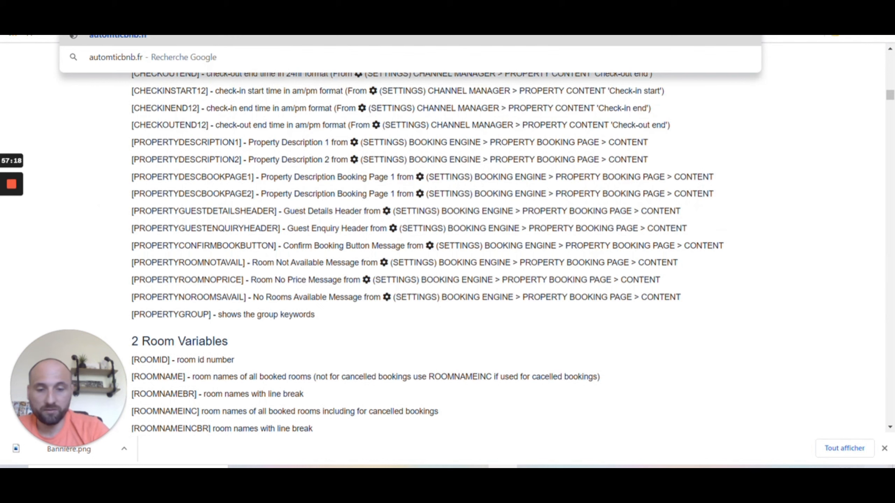
pyautogui.write('/sequence')
pyautogui.press('Return')
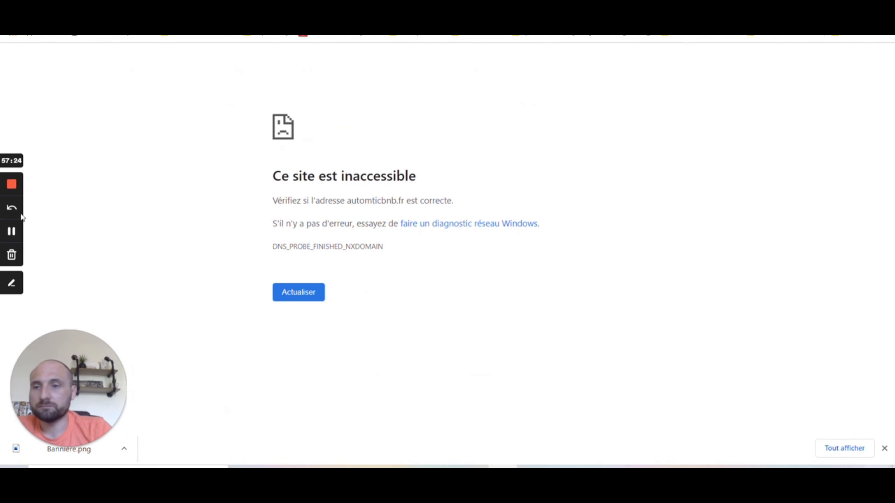
pyautogui.click(11, 231)
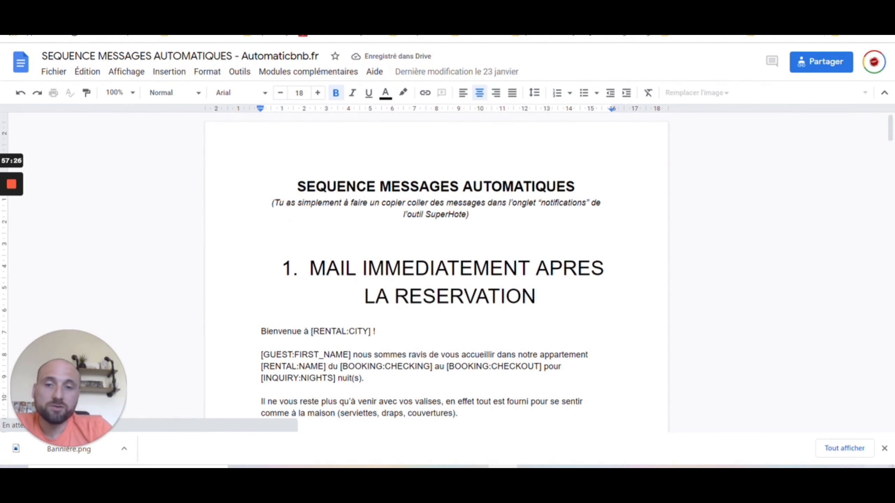
# Step: Examine the post-reservation email template in the SEQUENCE MESSAGES AUTOMATIQUES document, including its [RENTAL:CITY] variable
pyautogui.scroll(-5, 437, 272)
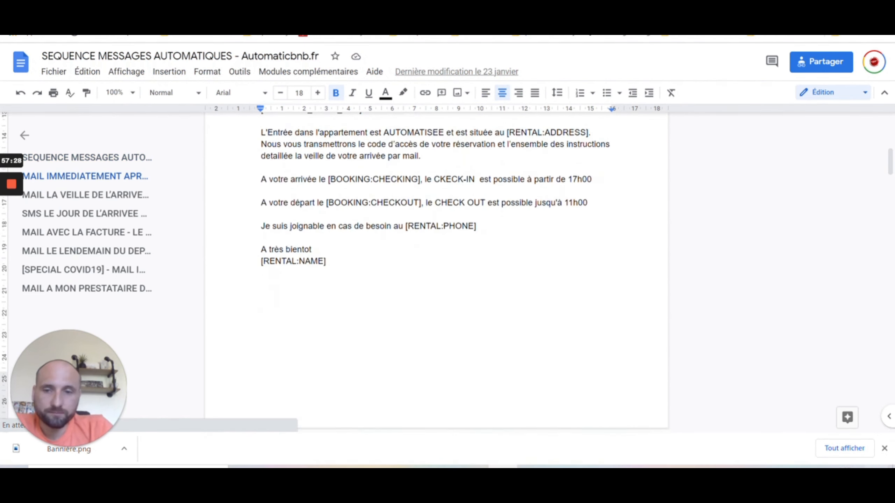
pyautogui.scroll(6, 436, 272)
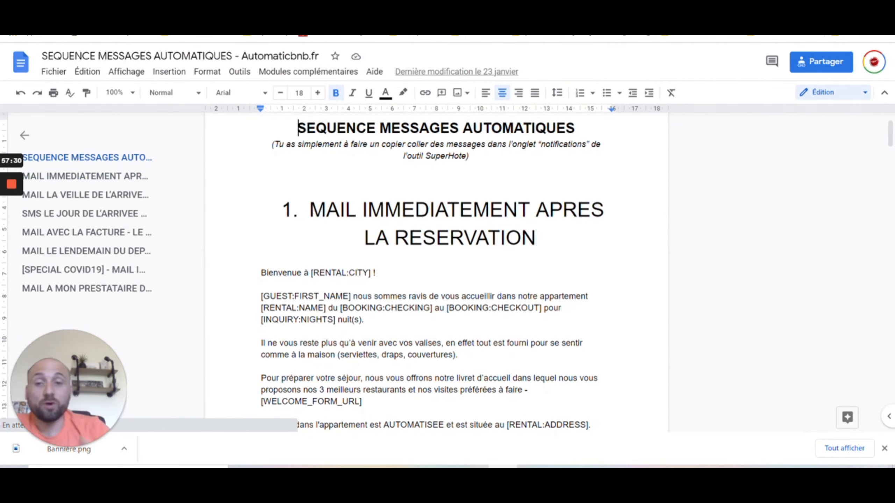
pyautogui.scroll(-13, 436, 271)
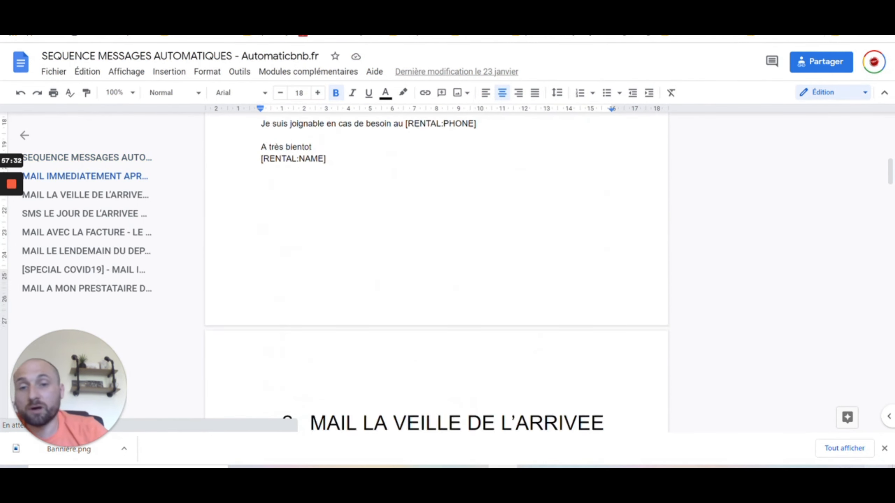
pyautogui.scroll(6, 436, 271)
pyautogui.scroll(8, 436, 272)
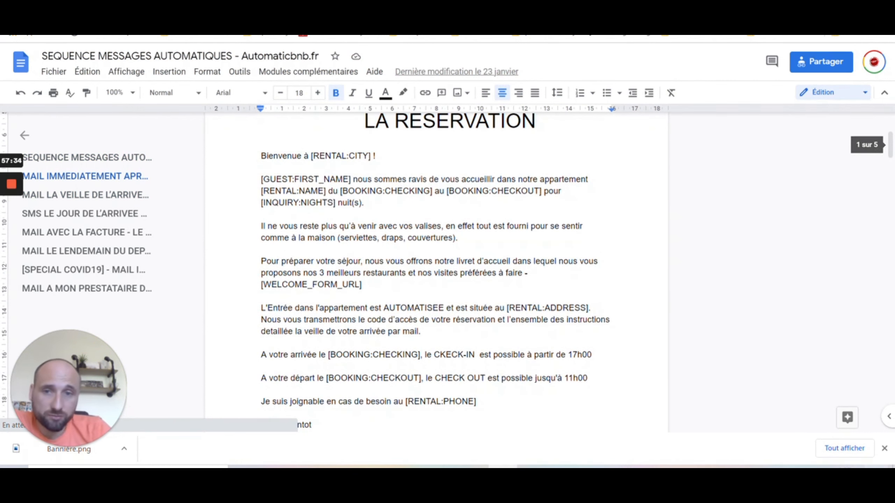
pyautogui.moveTo(311, 156); pyautogui.dragTo(371, 156)
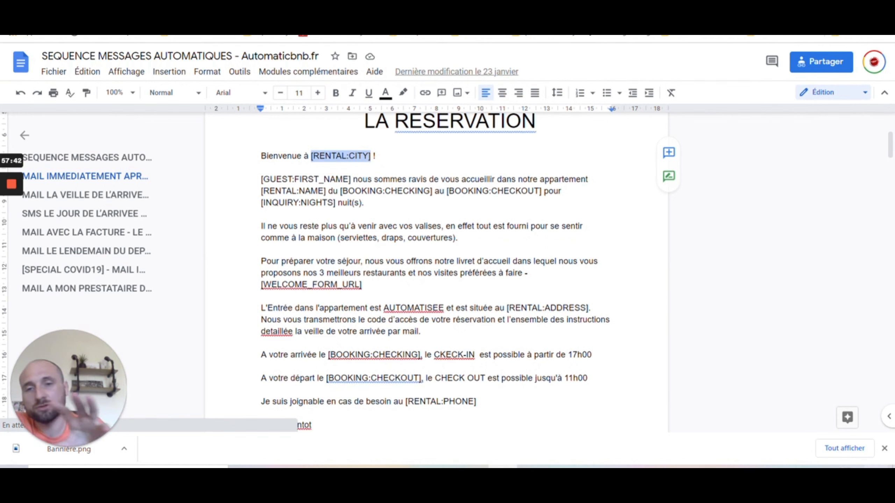
pyautogui.scroll(-20, 437, 271)
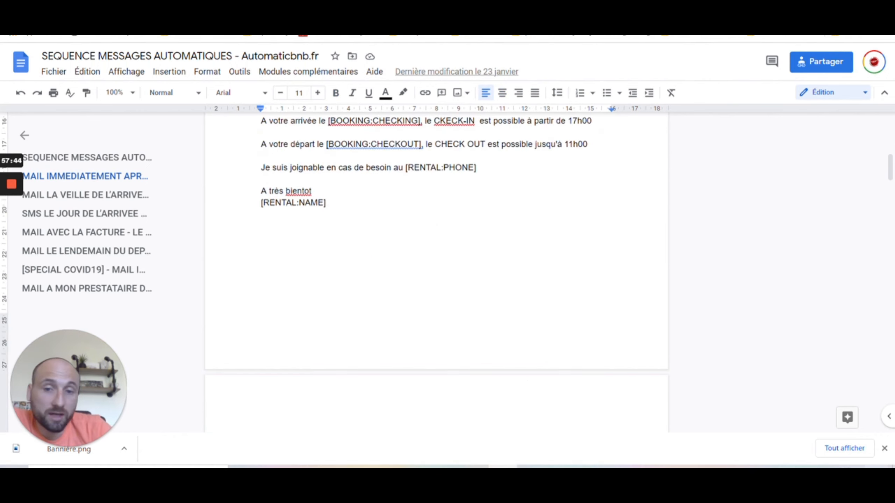
pyautogui.scroll(-5, 438, 271)
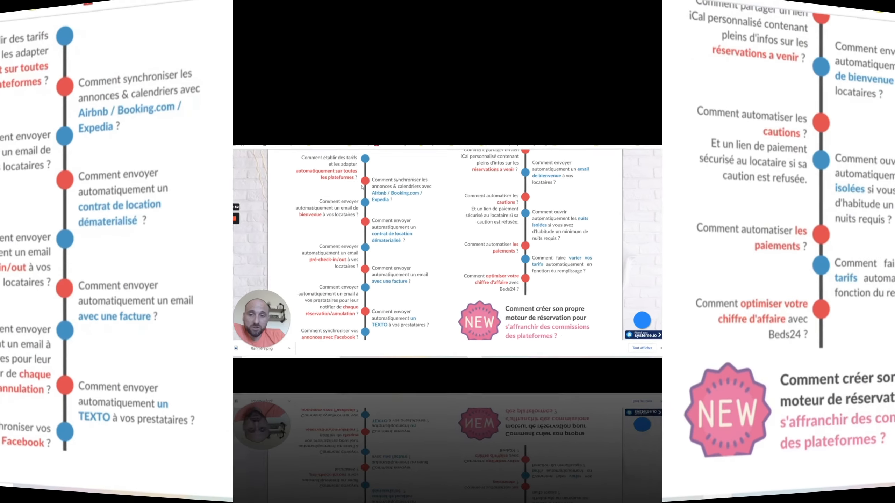
# Step: Go through the topics listed under "Ce que vous allez découvrir" on the Beds24 training course page
pyautogui.scroll(2, 429, 183)
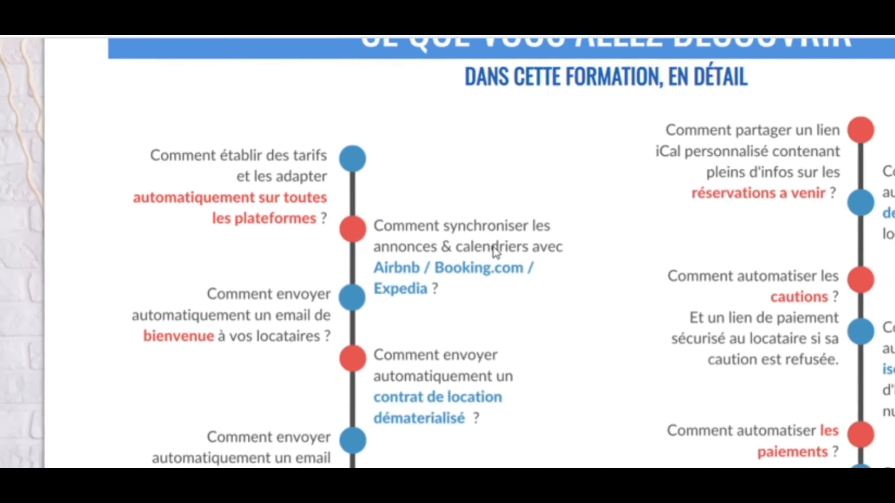
pyautogui.scroll(-2, 493, 246)
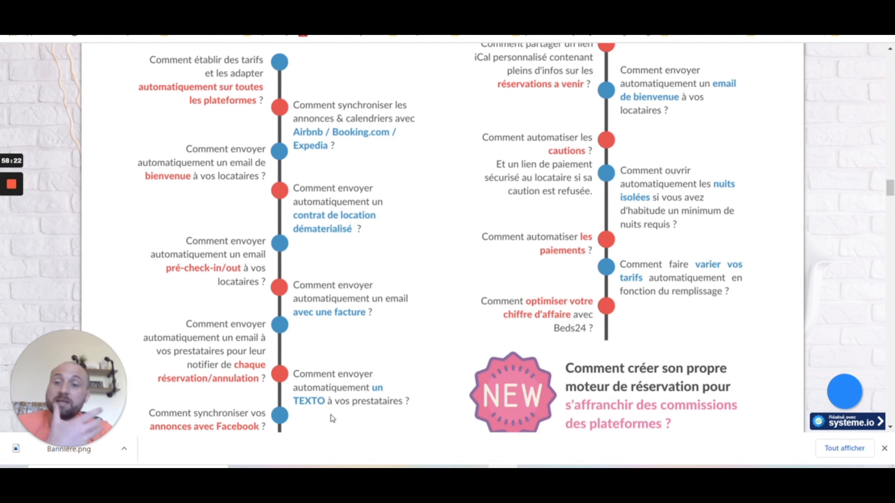
pyautogui.scroll(5, 376, 340)
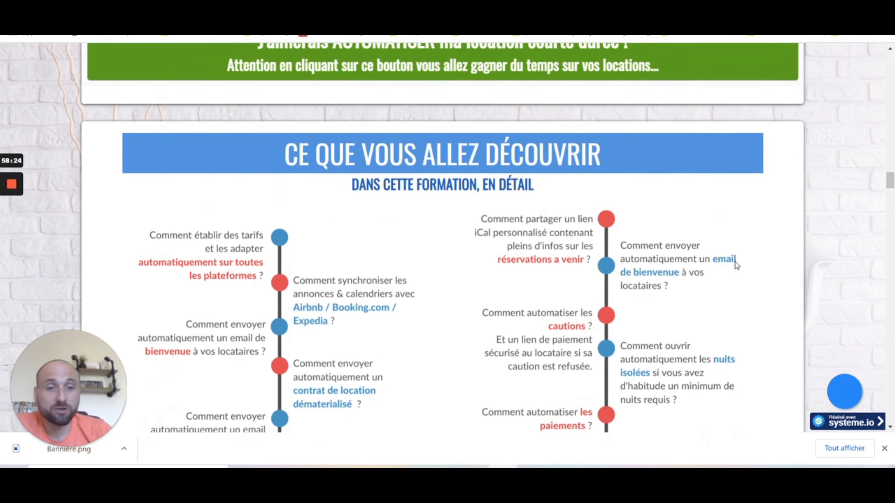
pyautogui.scroll(-3, 686, 239)
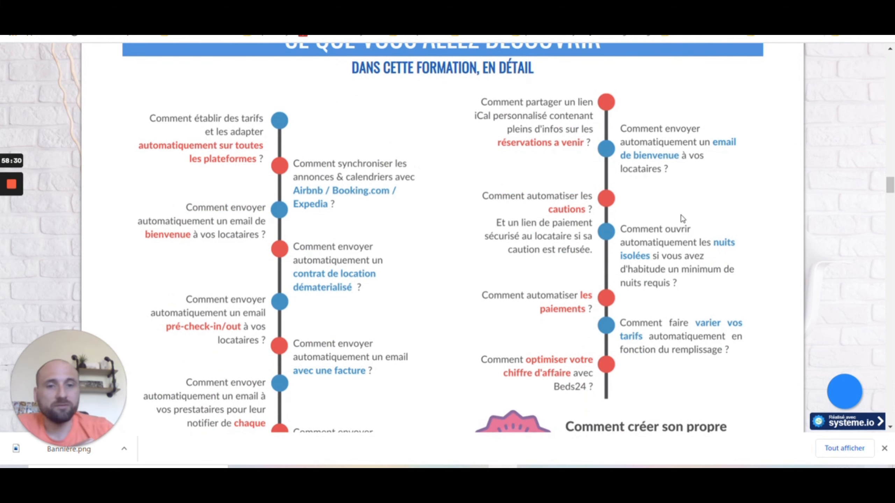
pyautogui.scroll(-2, 681, 222)
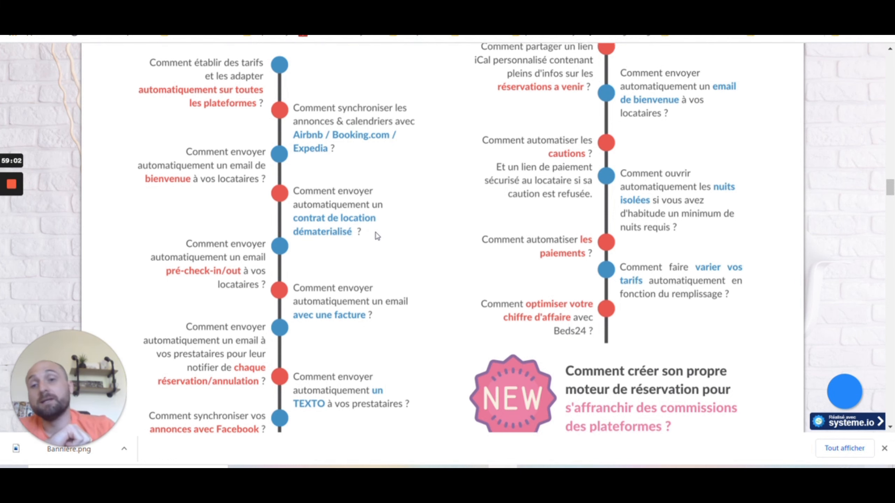
# Step: Review the course page's module list from Module 5 on guest communications through Module 11 on check-in and check-out tools
pyautogui.scroll(10, 377, 233)
pyautogui.scroll(5, 354, 239)
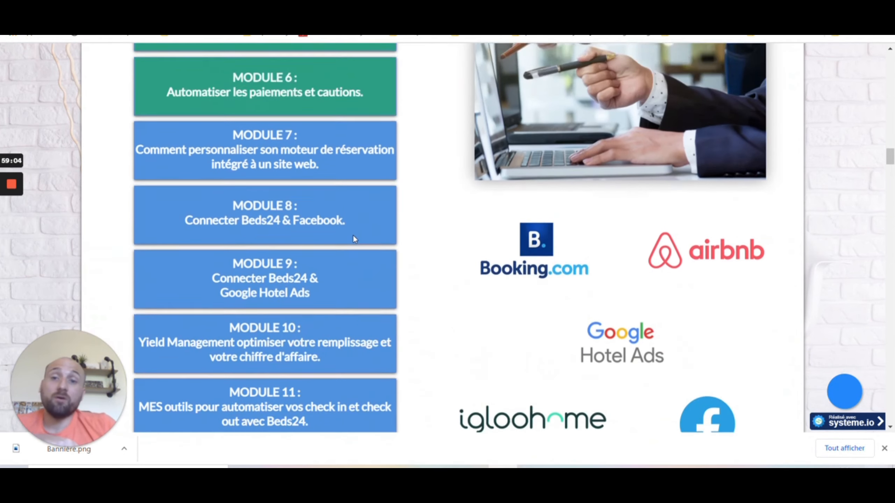
pyautogui.scroll(-2, 354, 238)
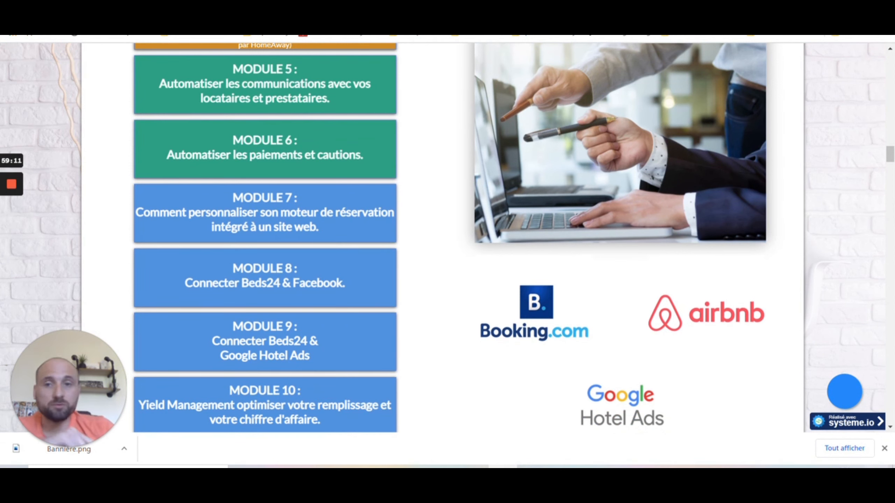
pyautogui.scroll(-2, 301, 105)
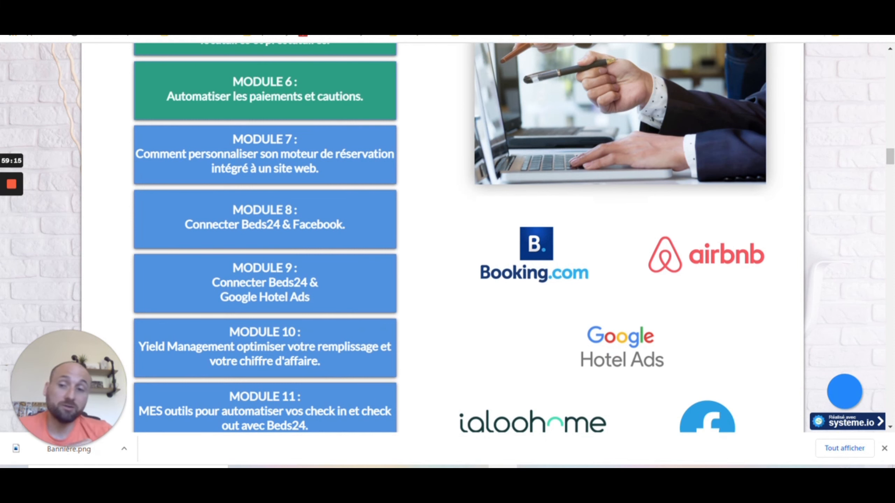
pyautogui.scroll(-2, 448, 236)
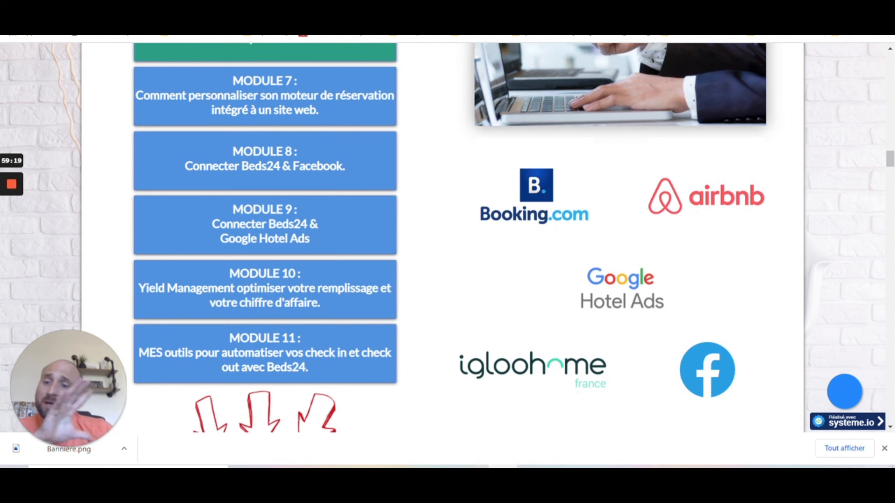